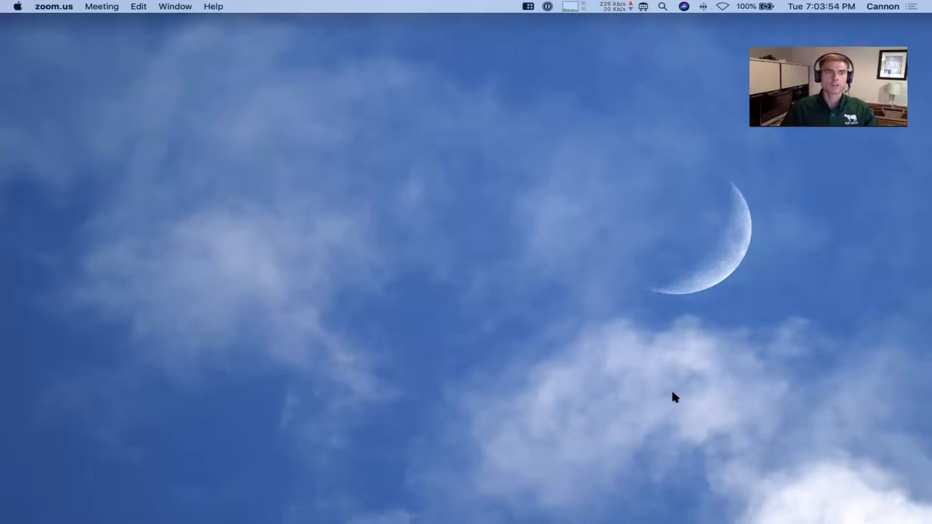
Choose 'I need to create a Herdly account for my ranch' and continue to the account form
mouse_move(704, 521)
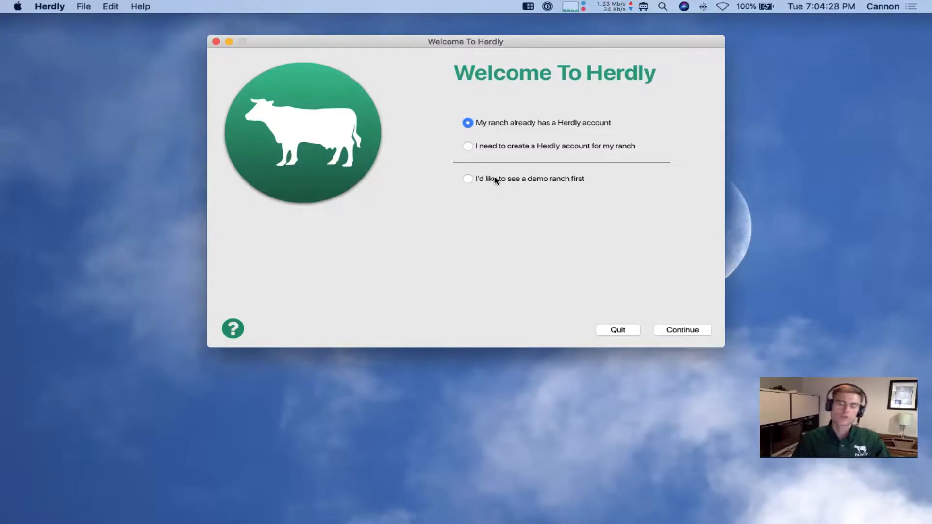
click(499, 148)
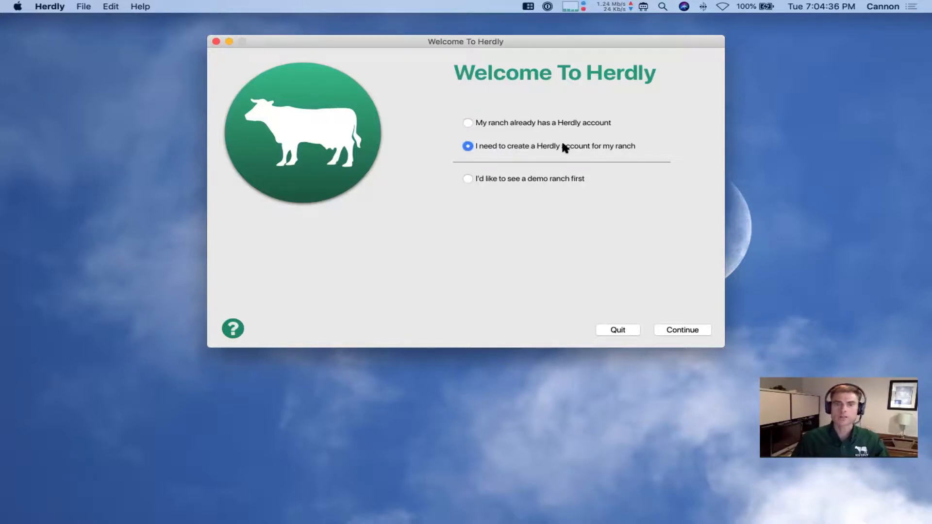
click(670, 328)
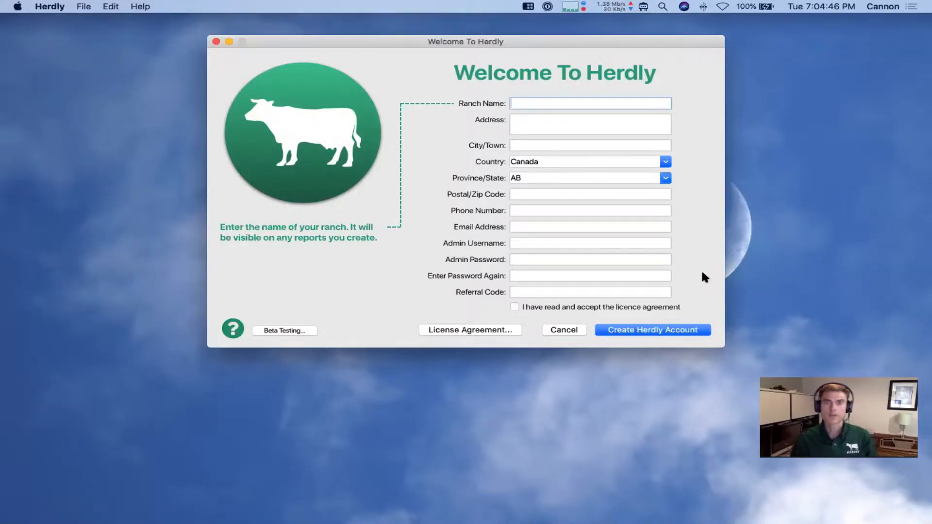
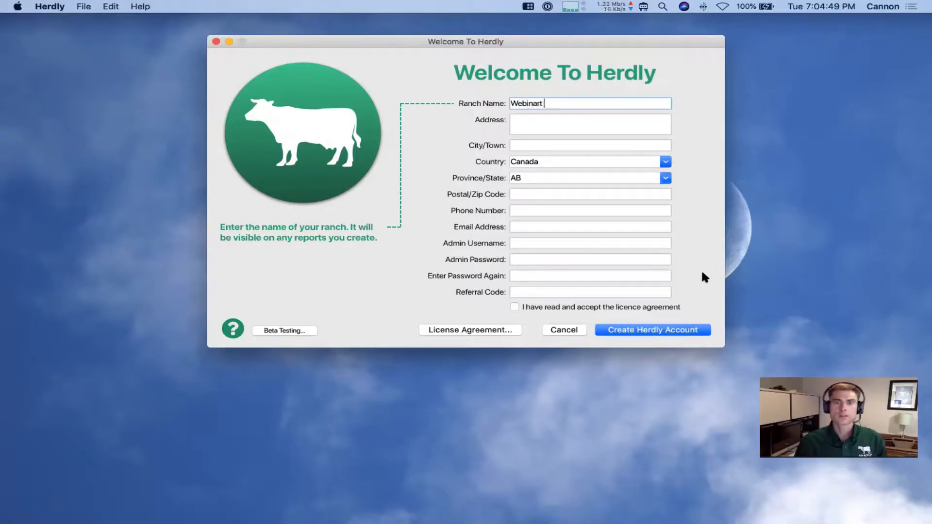
Enter the ranch name Webinar Cattle, then its mailing address and town
key(BackSpace)
key(Tab)
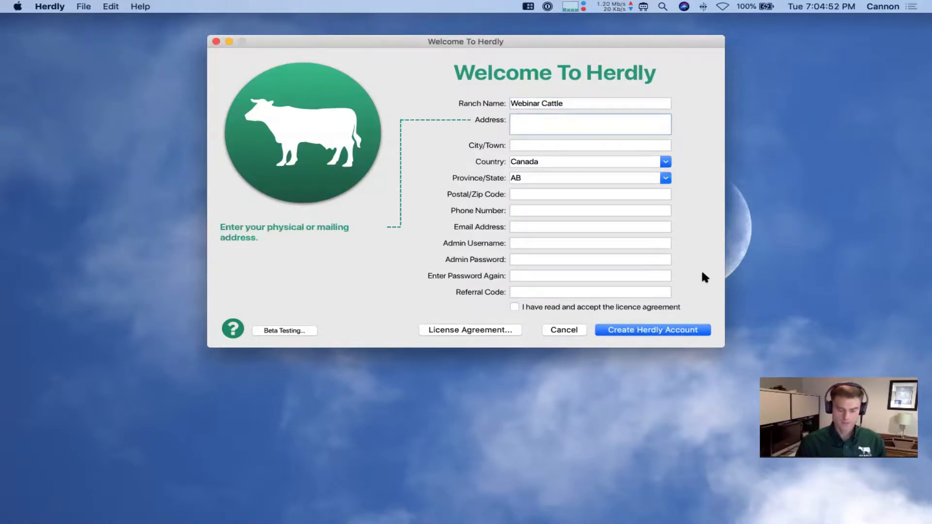
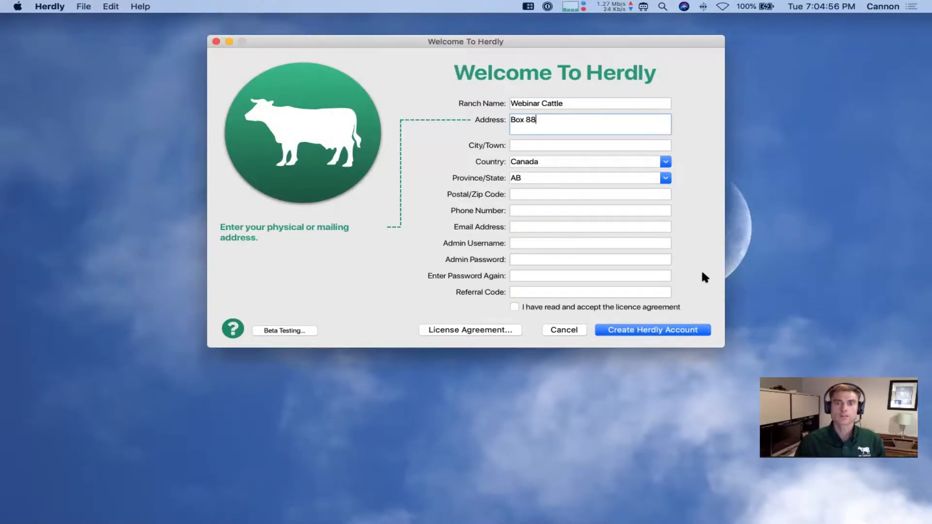
key(Tab)
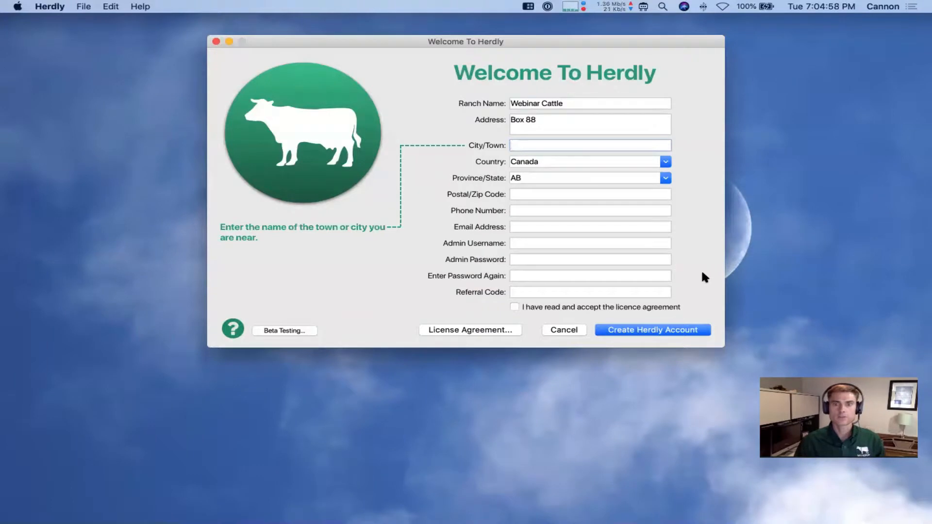
key(Tab)
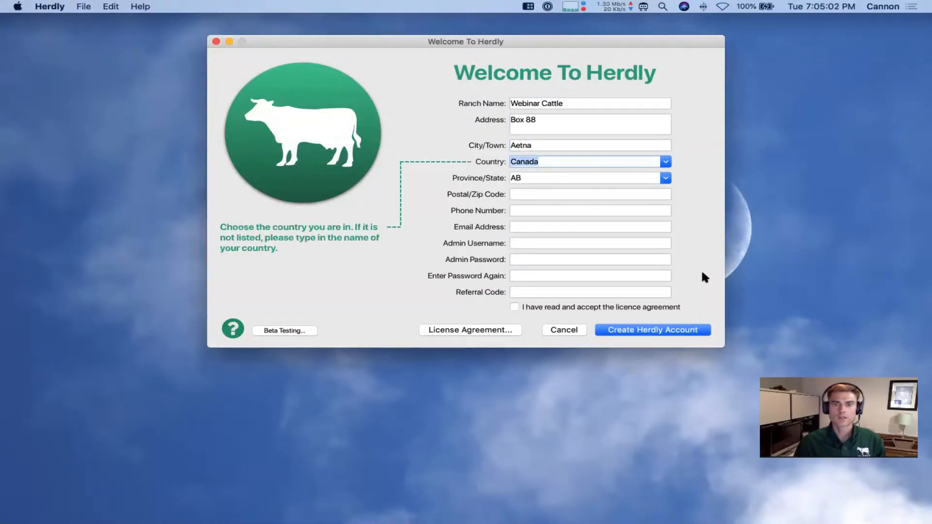
Keep Canada and AB, and fill in the ranch's postal code, phone number and e-mail
key(Tab)
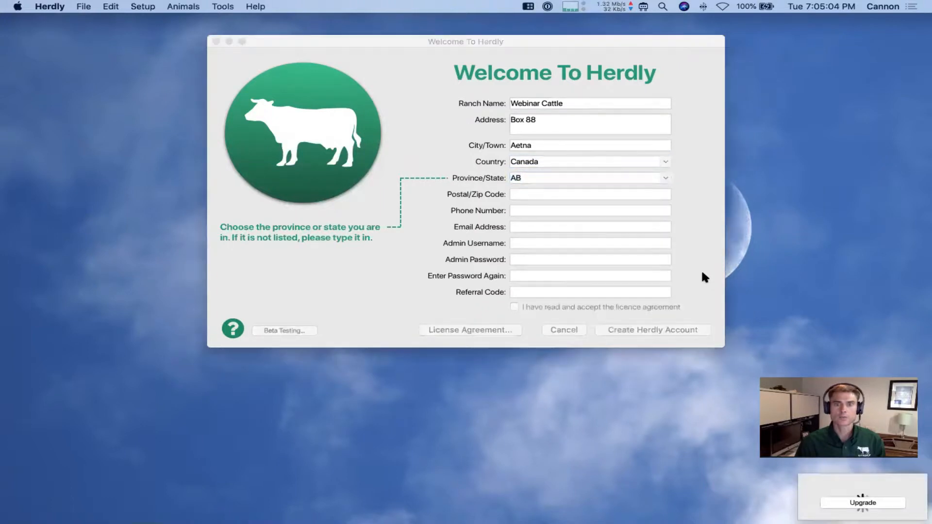
key(Tab)
text(T0K 3E2)
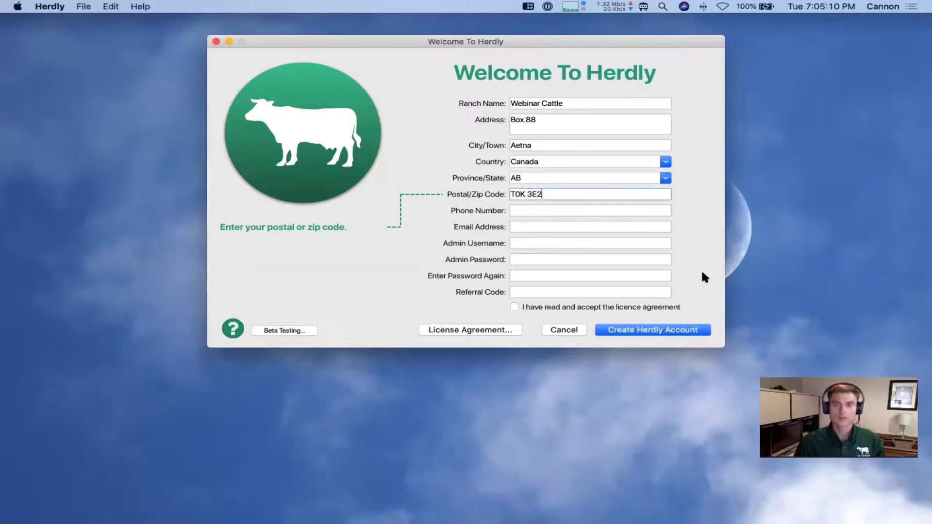
key(Tab)
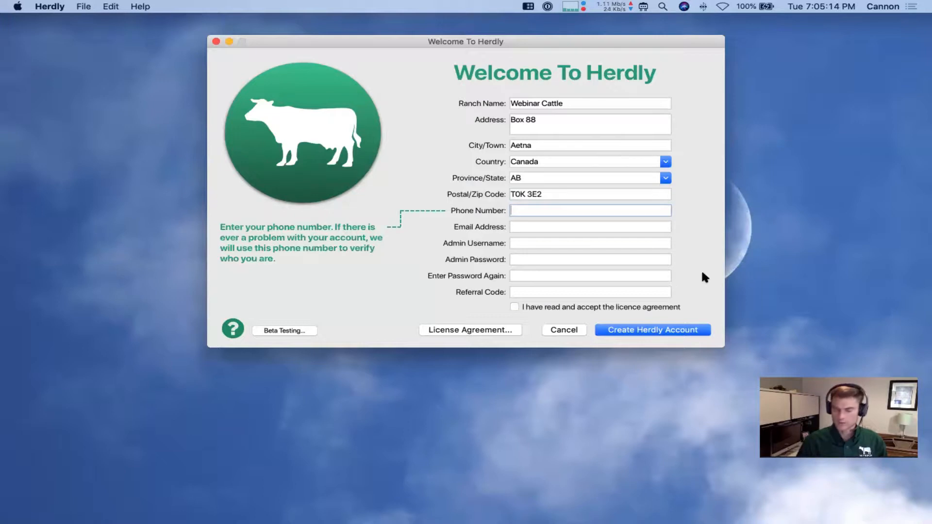
text(444-555)
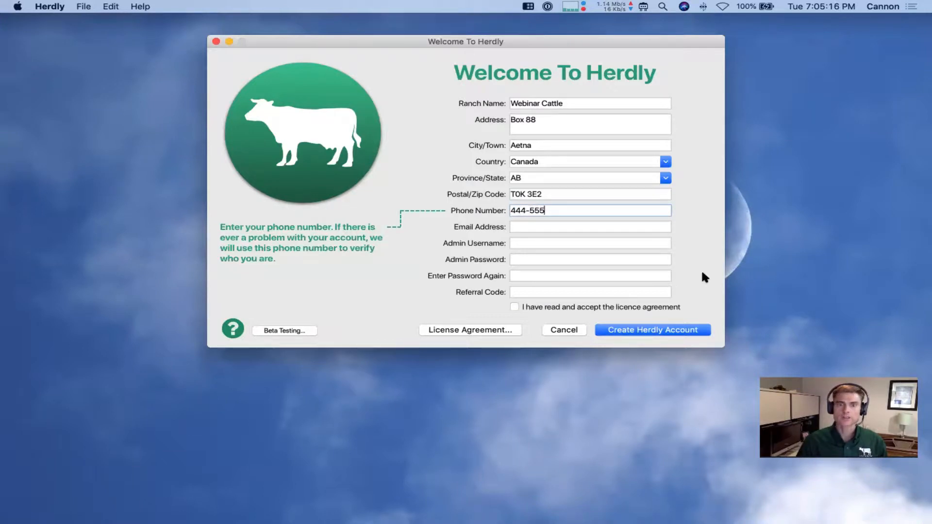
text(-1234)
key(Tab)
text(ccc@)
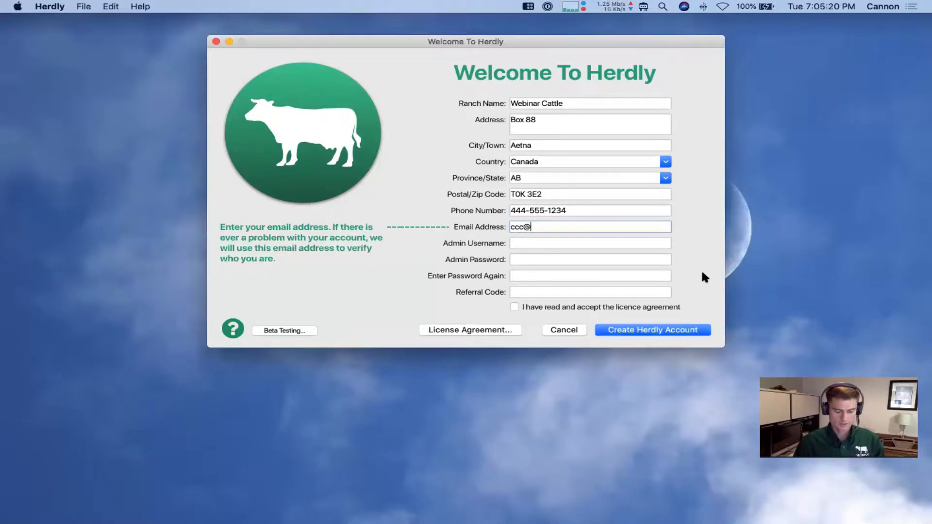
text(www.com)
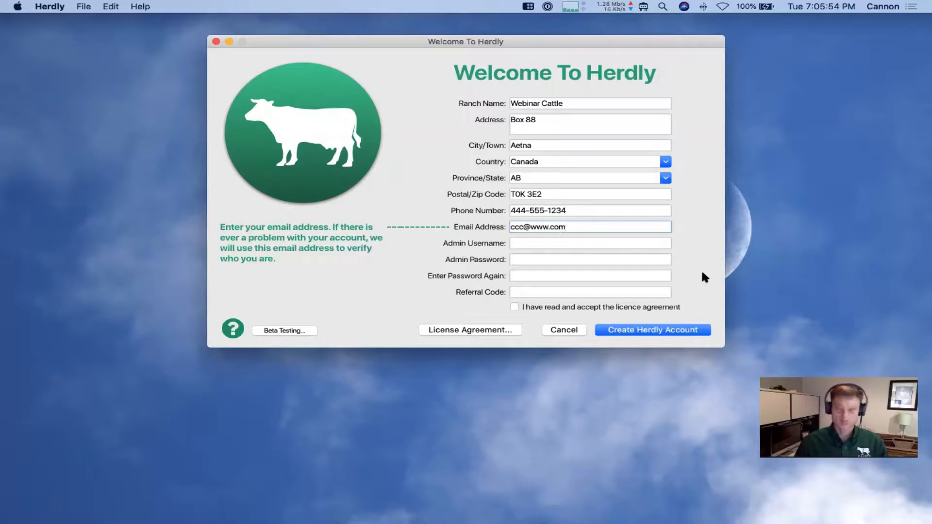
key(Tab)
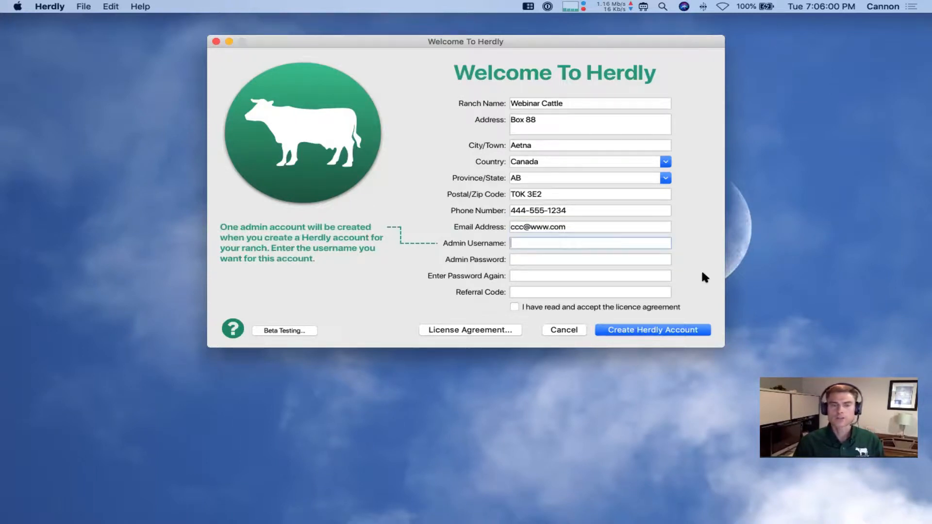
Enter the admin username, the password and its confirmation, then accept the licence agreement
text(cannon)
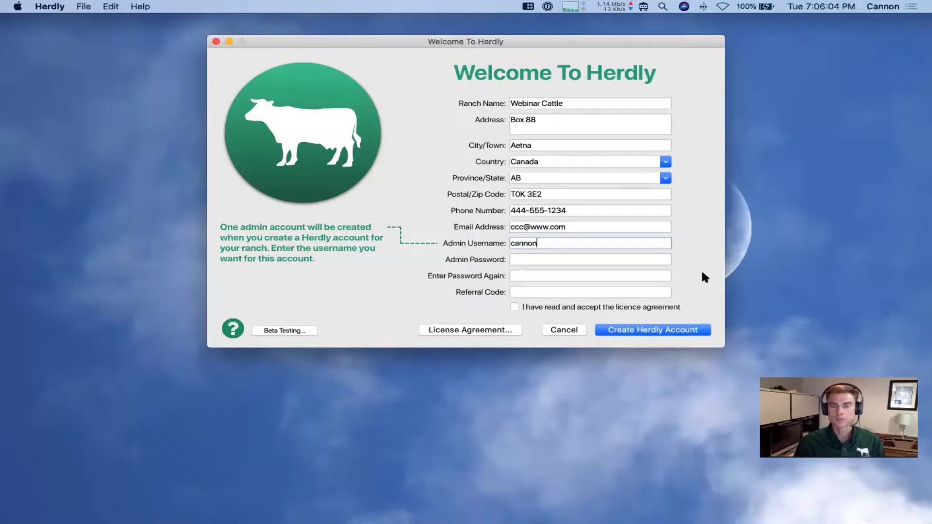
key(Tab)
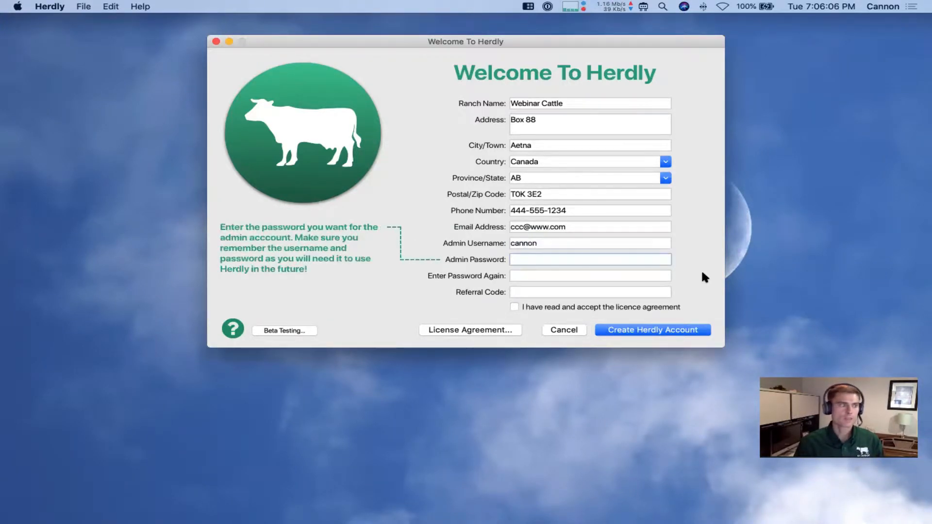
text(*********************)
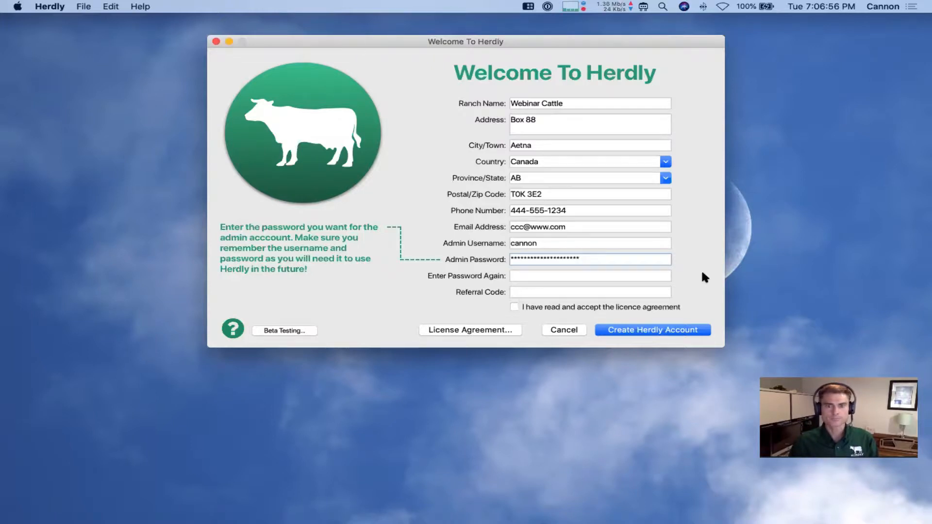
key(Tab)
text(*******)
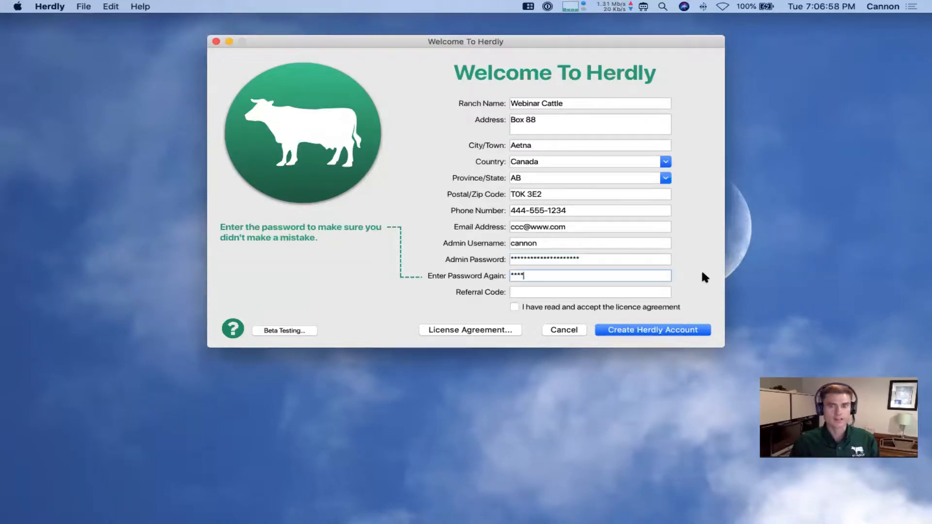
text(*********)
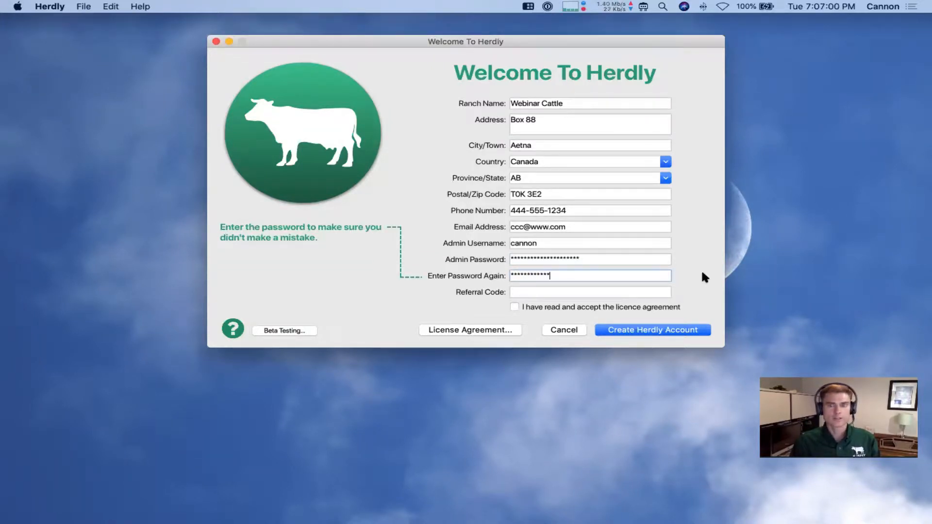
text(*****)
key(Tab)
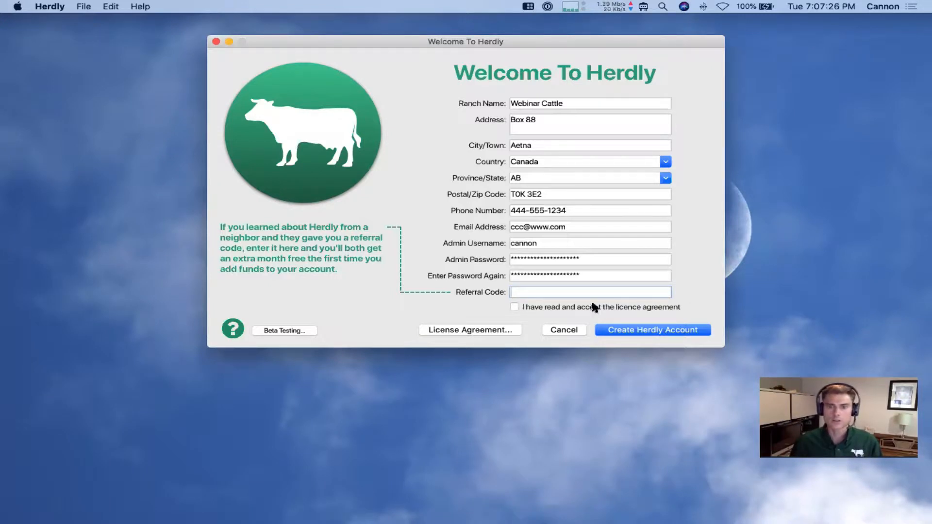
click(528, 309)
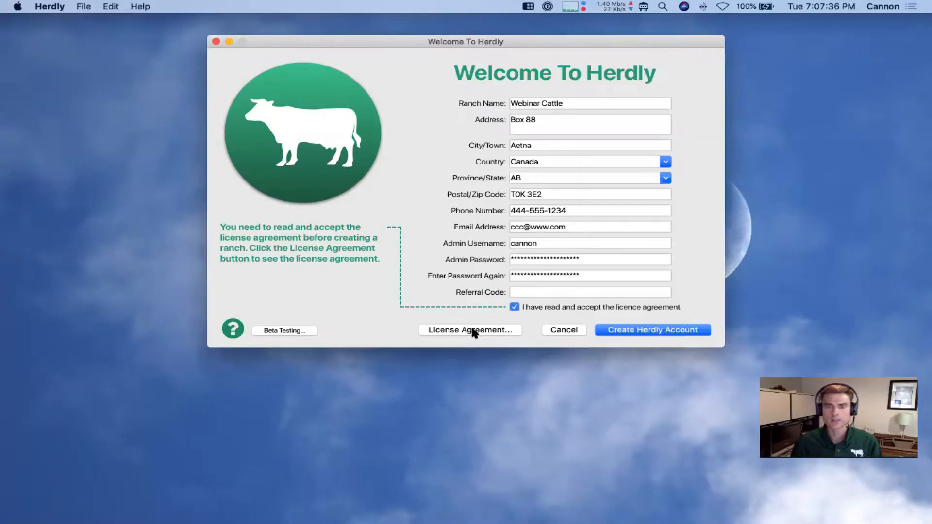
Create the Herdly account, then cancel the Ranch Settings window that appears
click(653, 330)
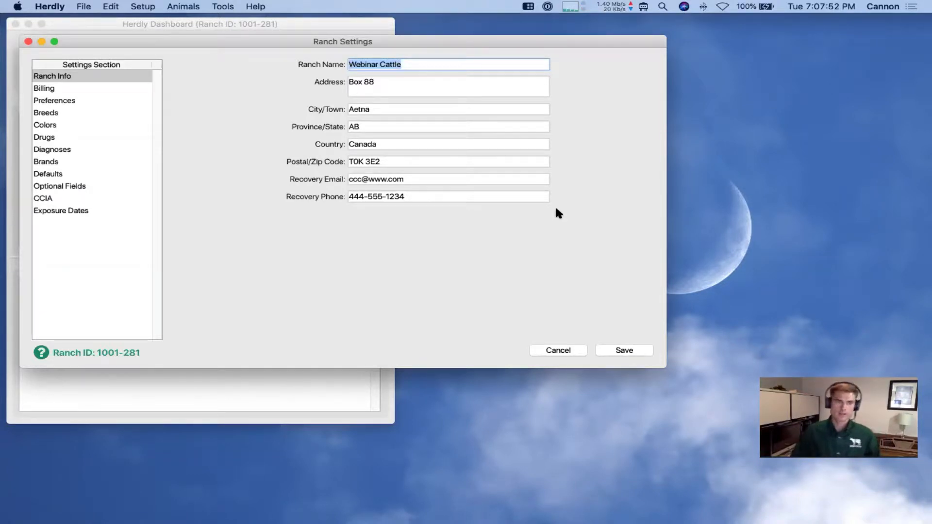
click(560, 350)
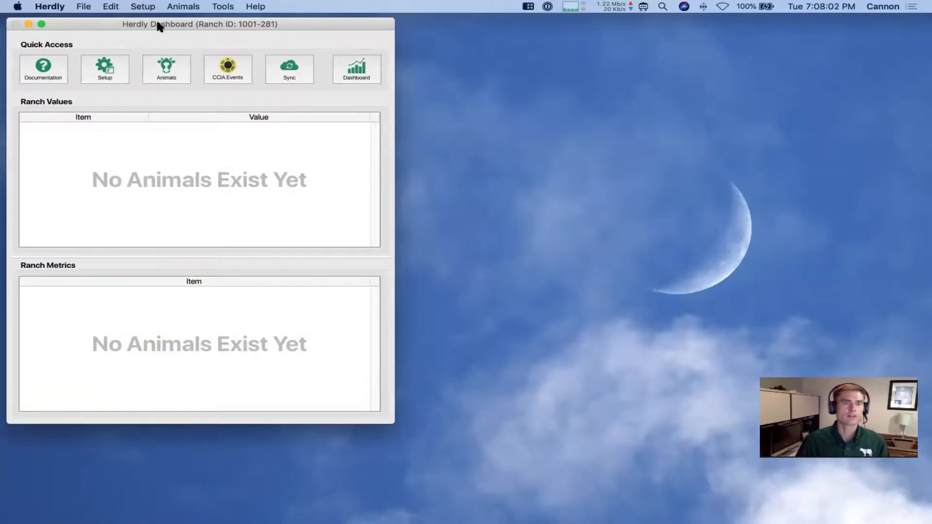
Open Ranch Settings from the Setup Quick Access dropdown
click(141, 6)
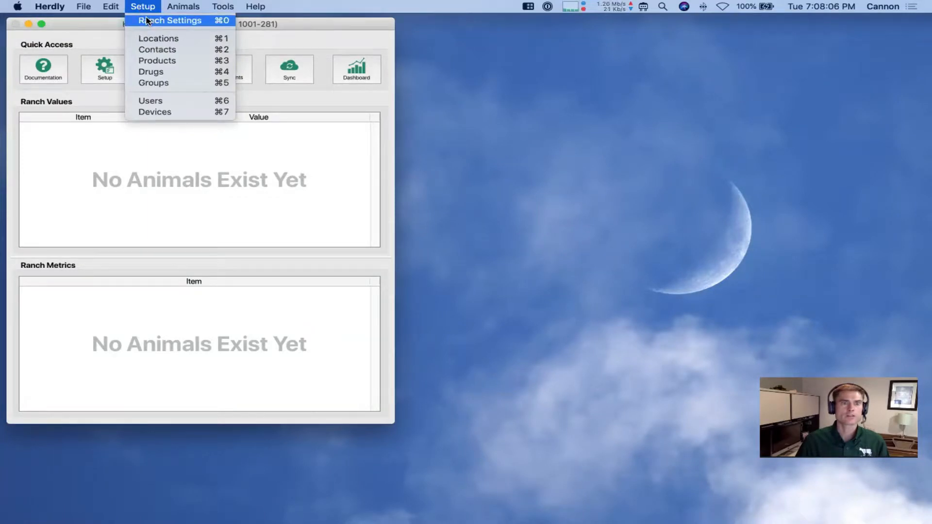
click(117, 18)
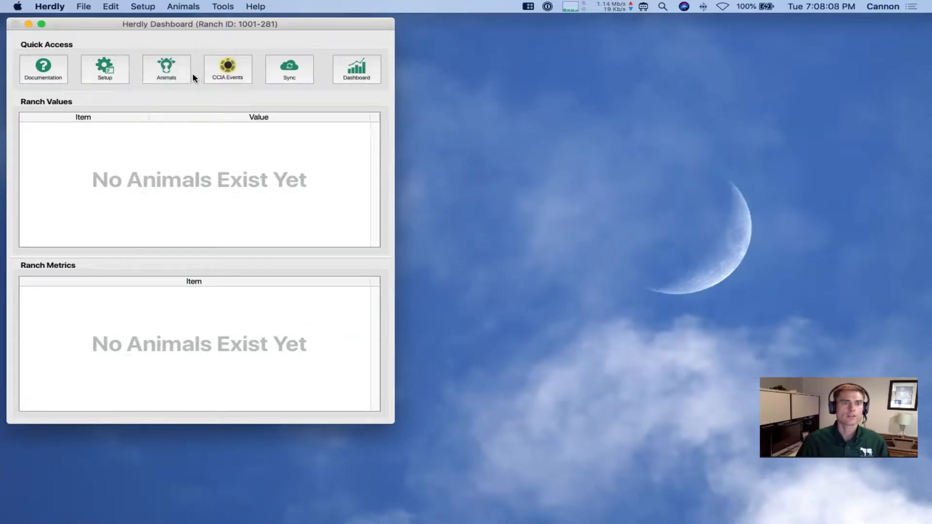
click(111, 70)
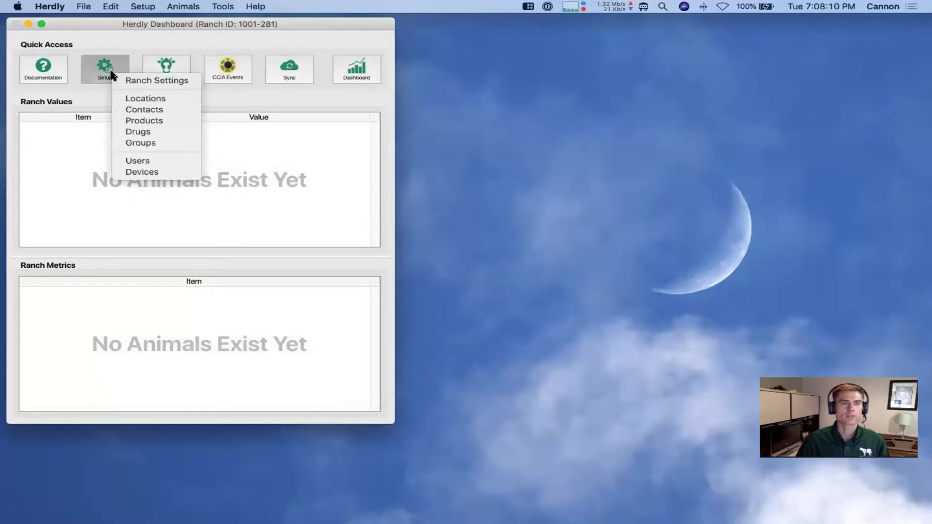
click(124, 82)
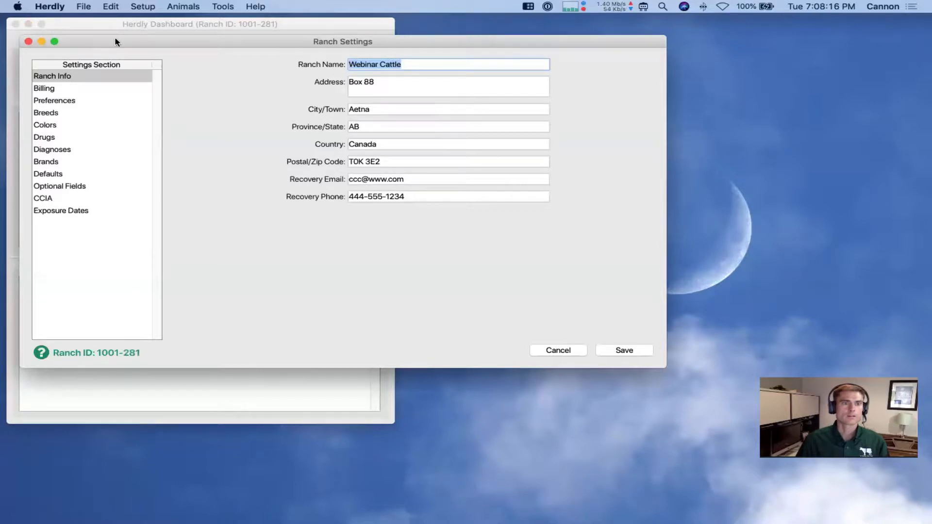
Reposition the Ranch Settings window and view its Billing section with the $0.00 balance
drag(140, 41, 262, 30)
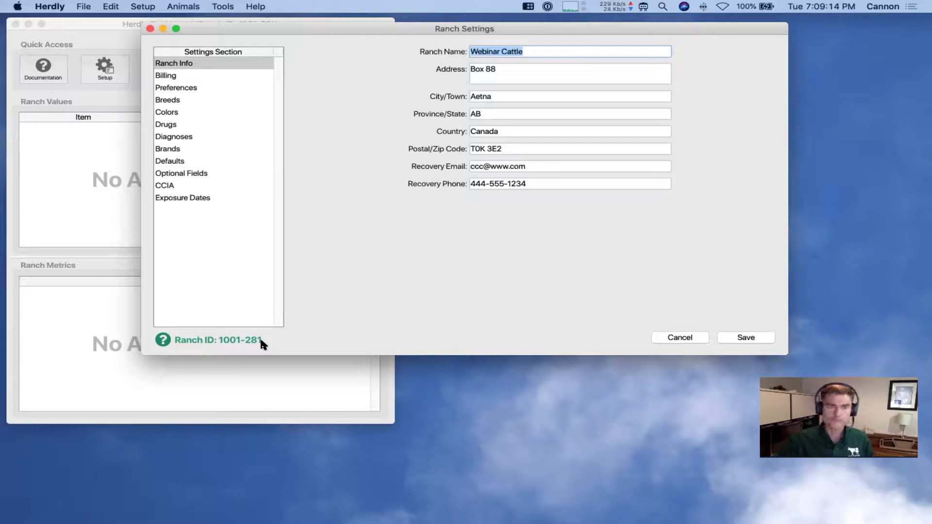
drag(290, 31, 298, 54)
click(295, 20)
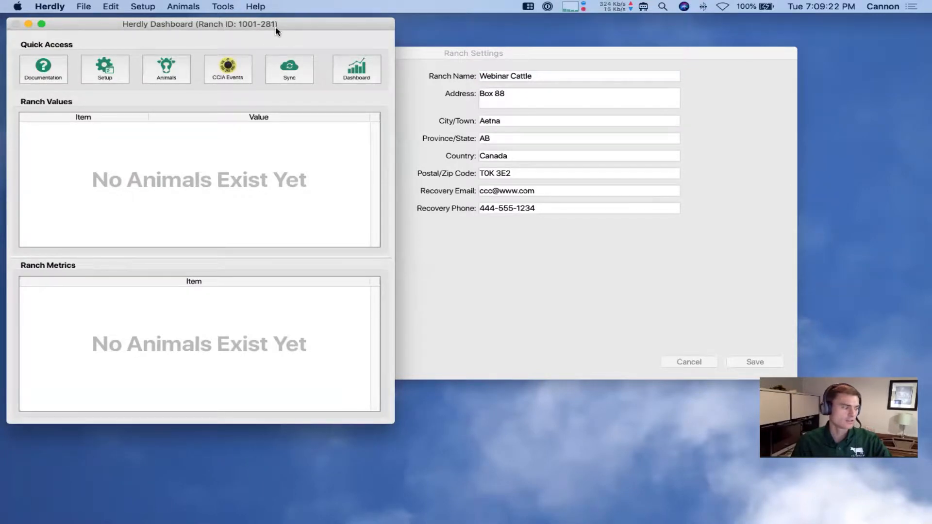
click(436, 53)
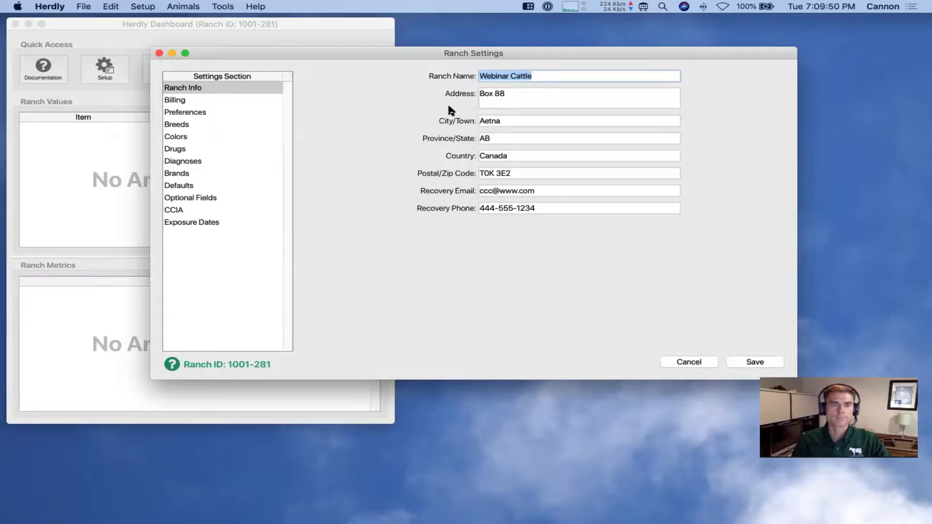
click(183, 99)
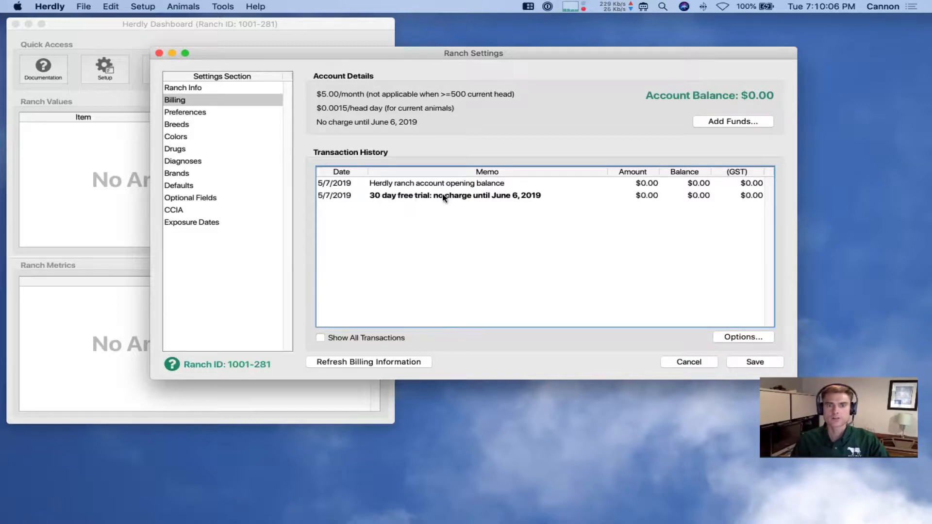
click(496, 198)
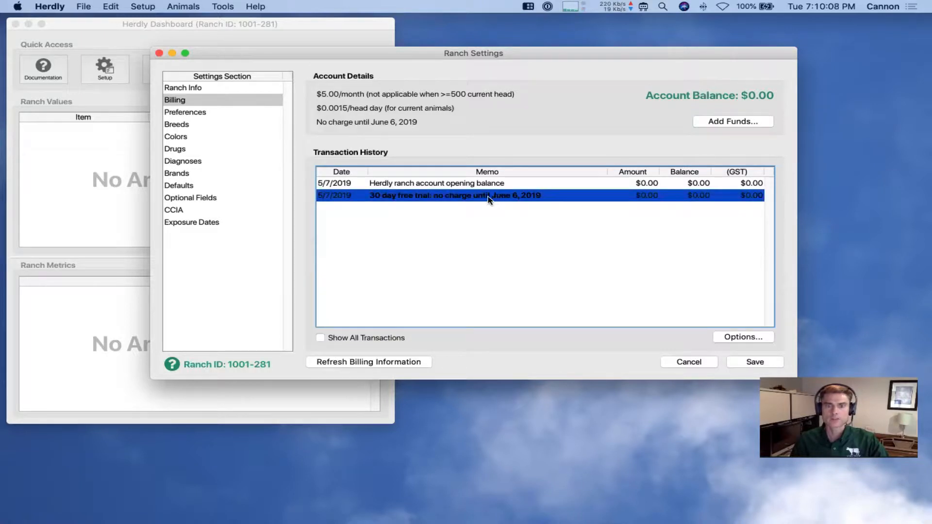
click(505, 214)
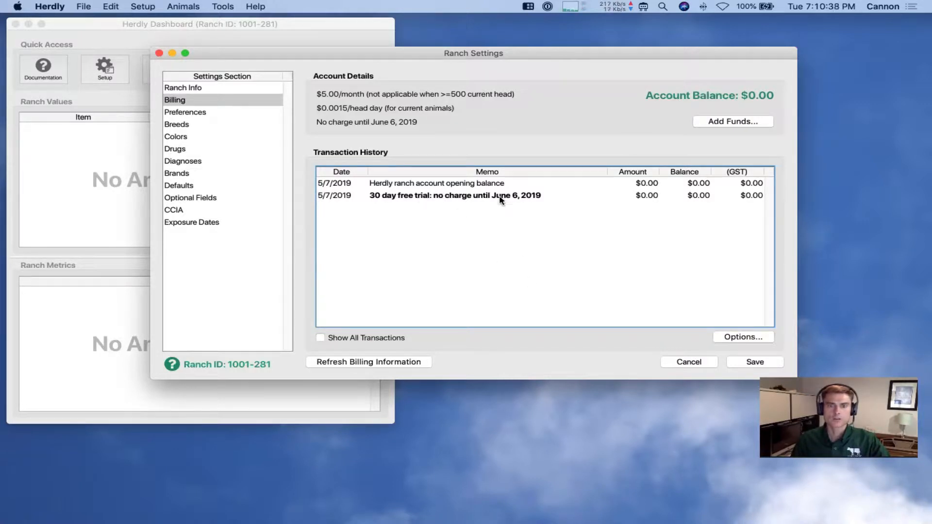
click(722, 339)
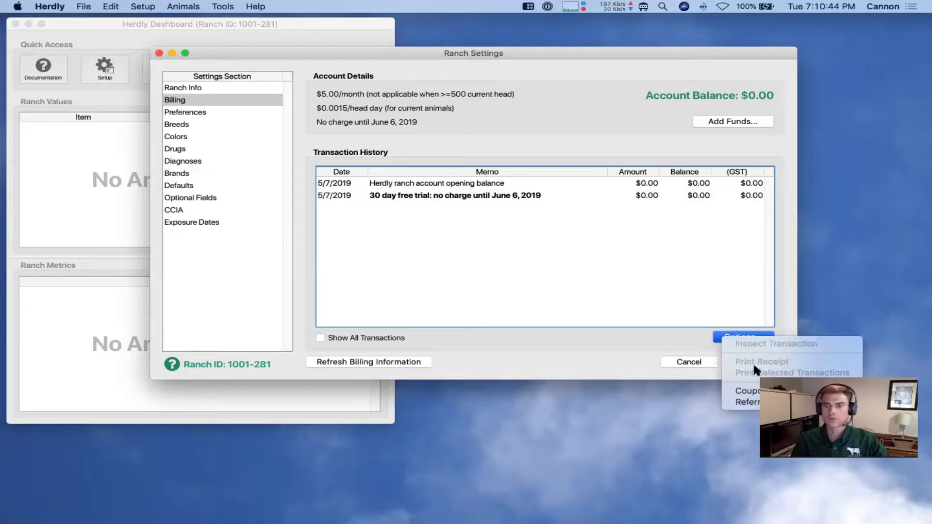
click(550, 263)
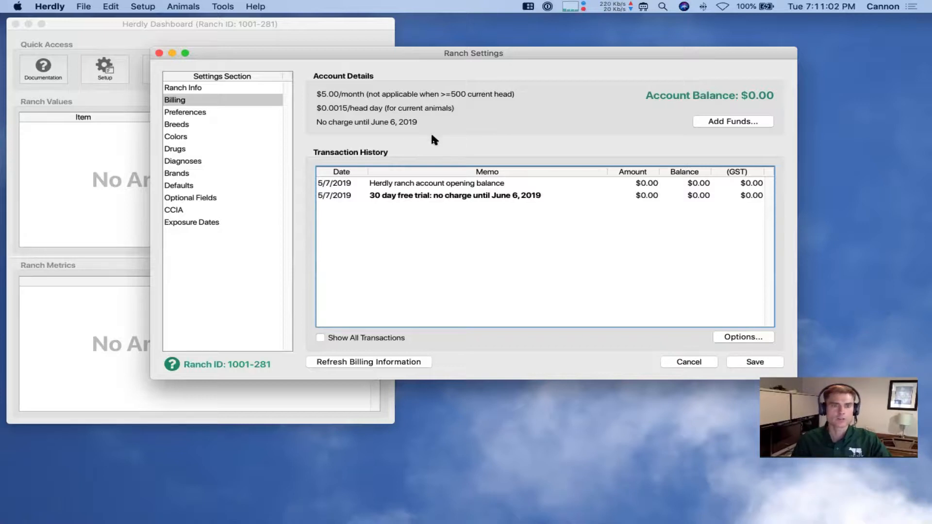
In Preferences, set Animal Weight to Pound, Temperature to Fahrenheit and Animal Height to Inch
click(211, 113)
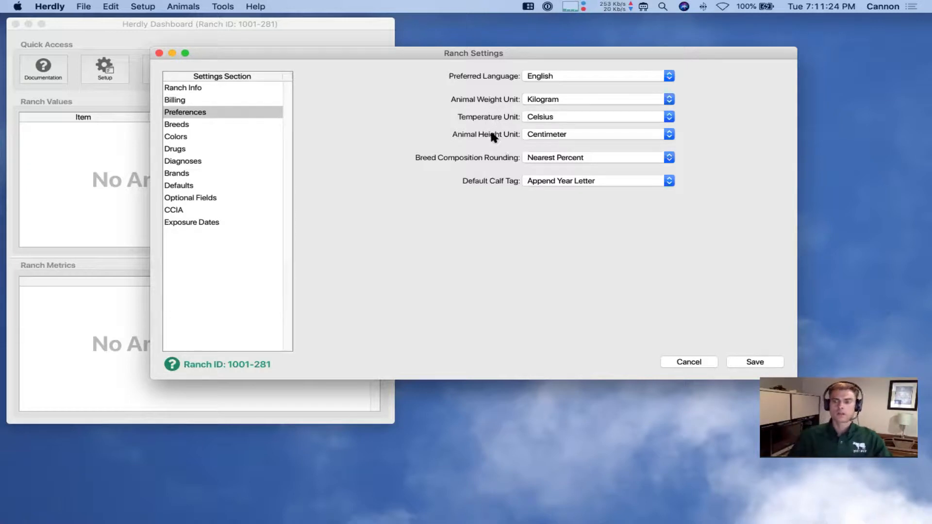
click(670, 100)
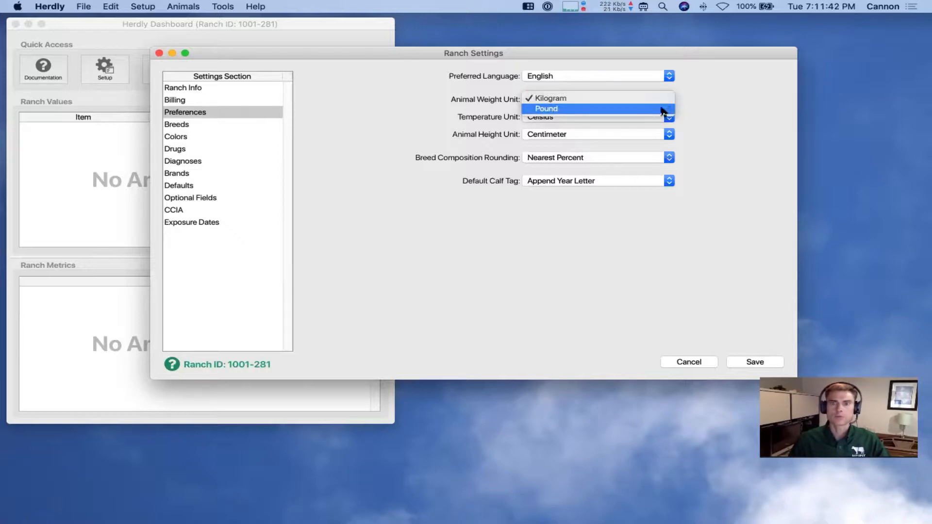
click(662, 109)
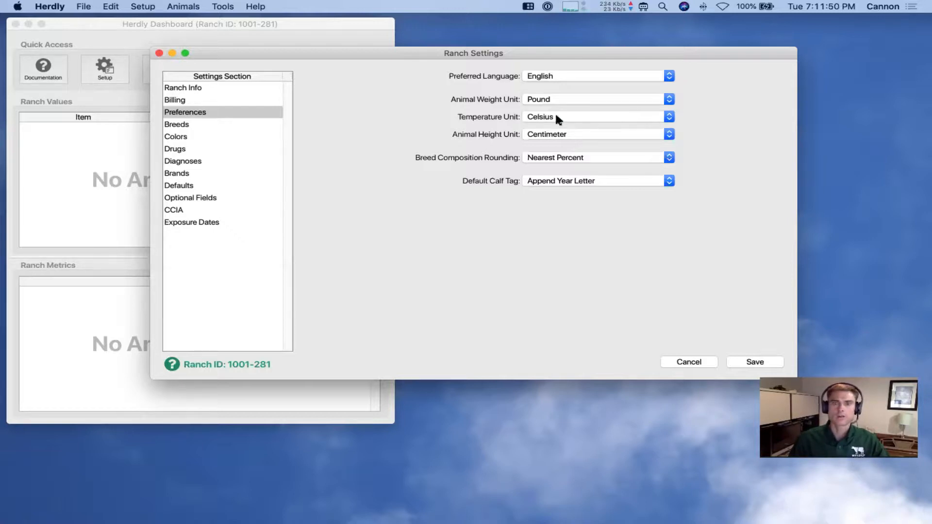
click(669, 118)
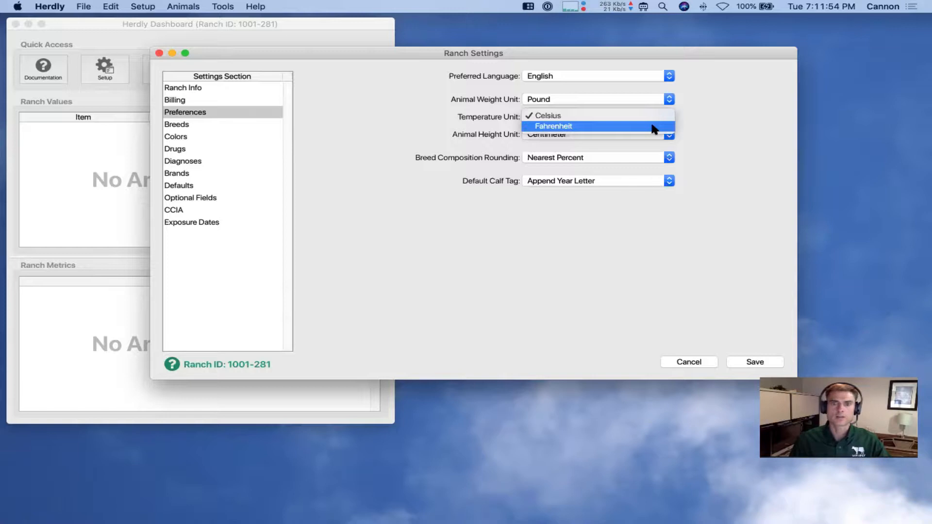
click(653, 127)
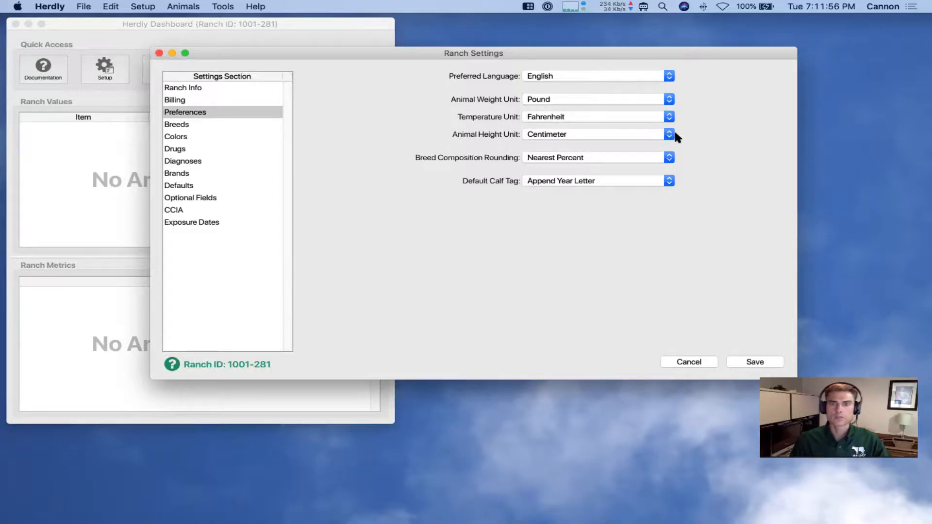
click(658, 133)
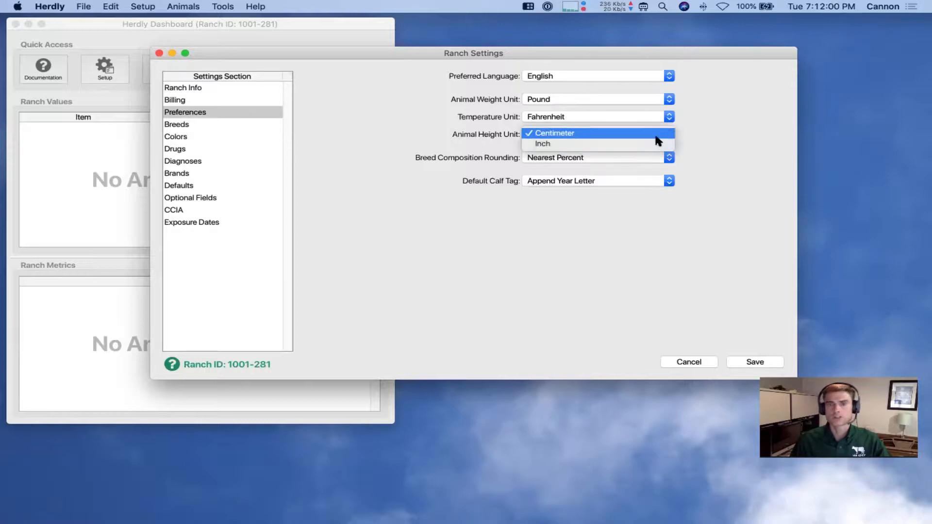
click(658, 144)
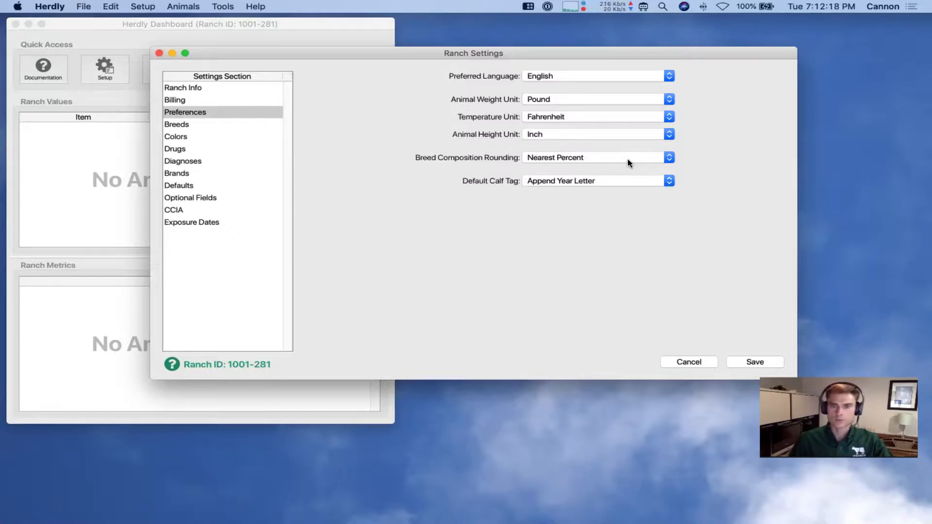
Keep Nearest Percent breed rounding and Append Year Letter as the default calf tag
click(669, 158)
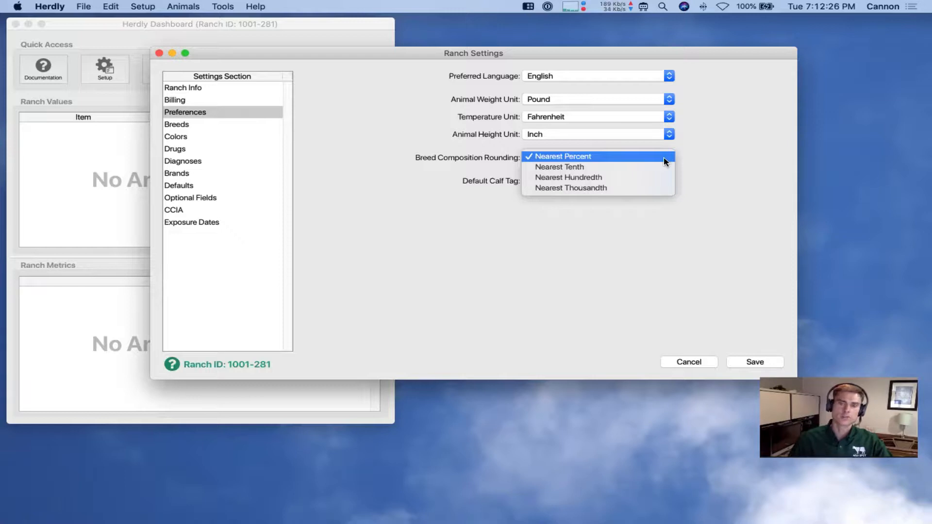
click(705, 157)
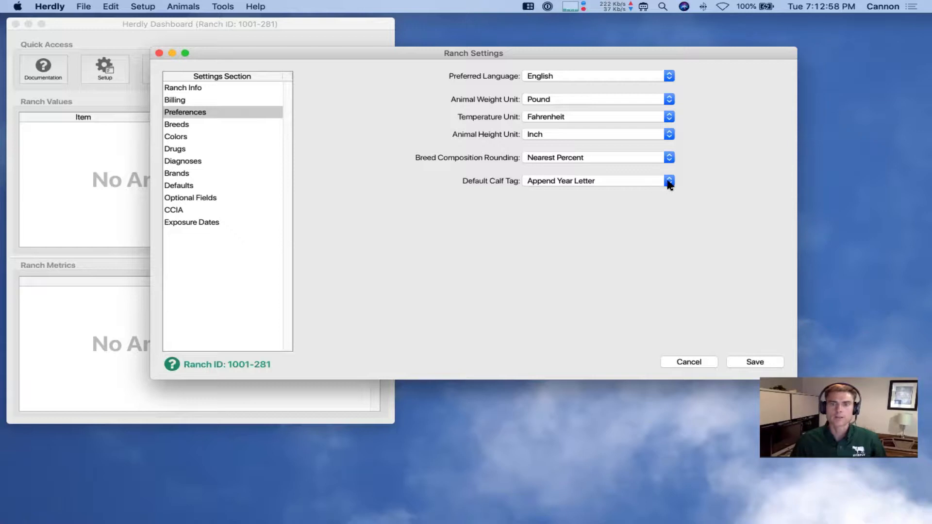
click(668, 182)
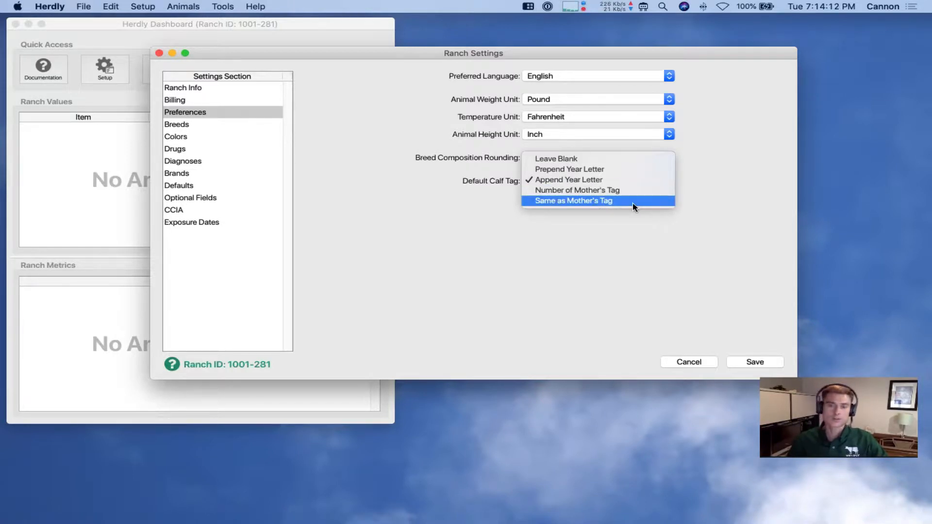
click(703, 207)
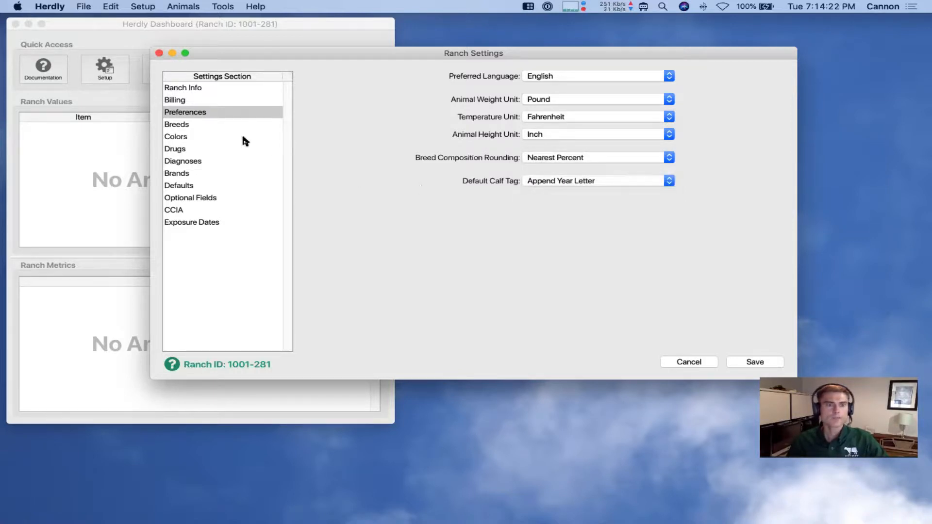
Open the Breeds section and clear the Use checkbox for every breed
click(198, 125)
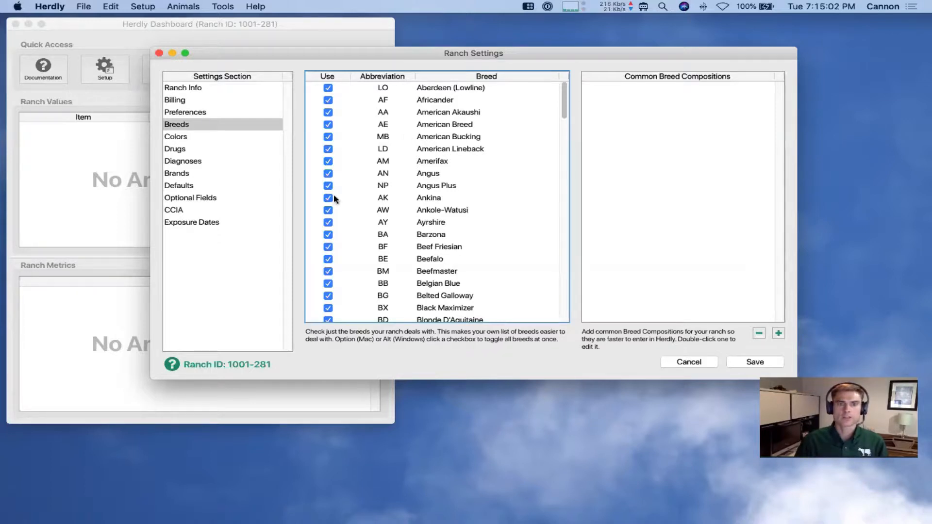
click(327, 89)
click(328, 100)
click(328, 112)
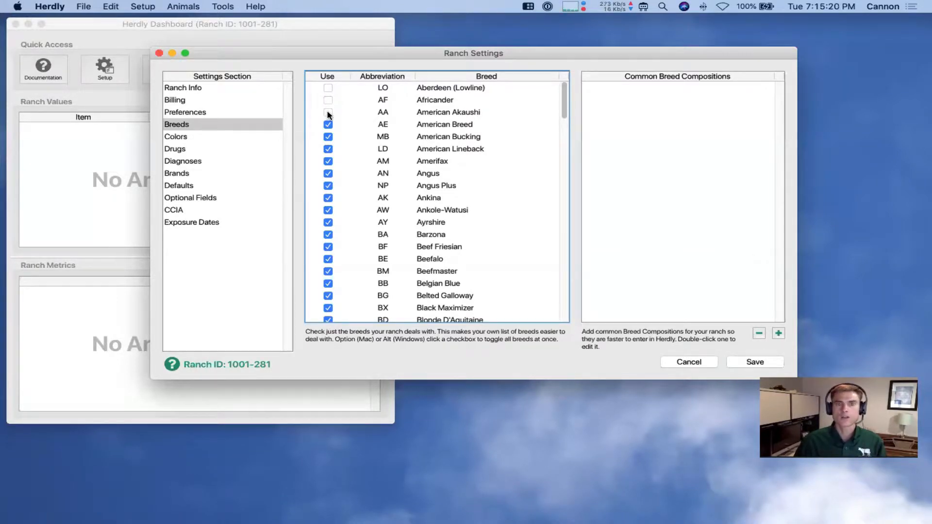
alt+click(328, 113)
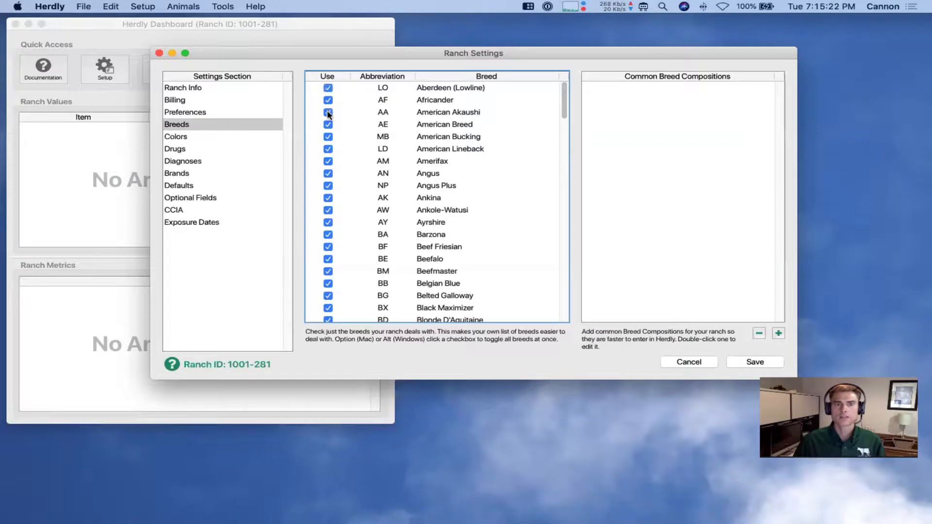
alt+click(328, 113)
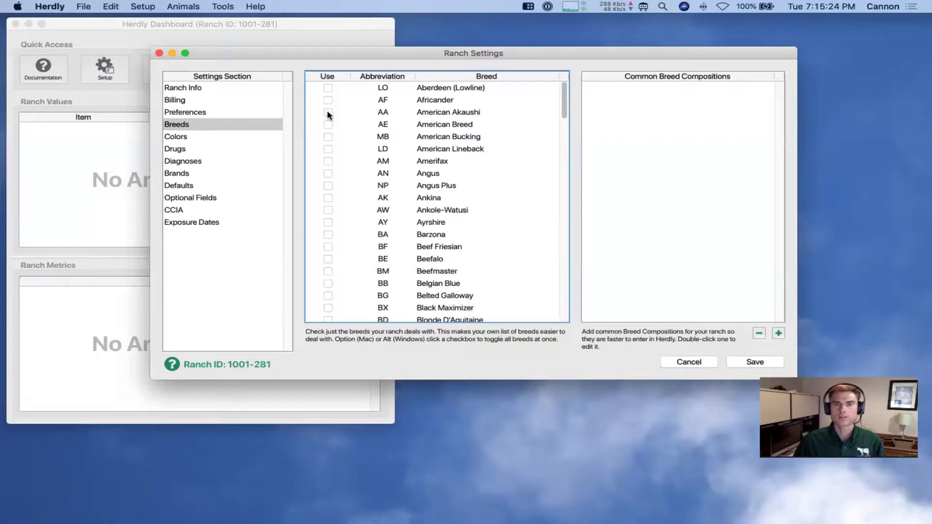
alt+click(328, 113)
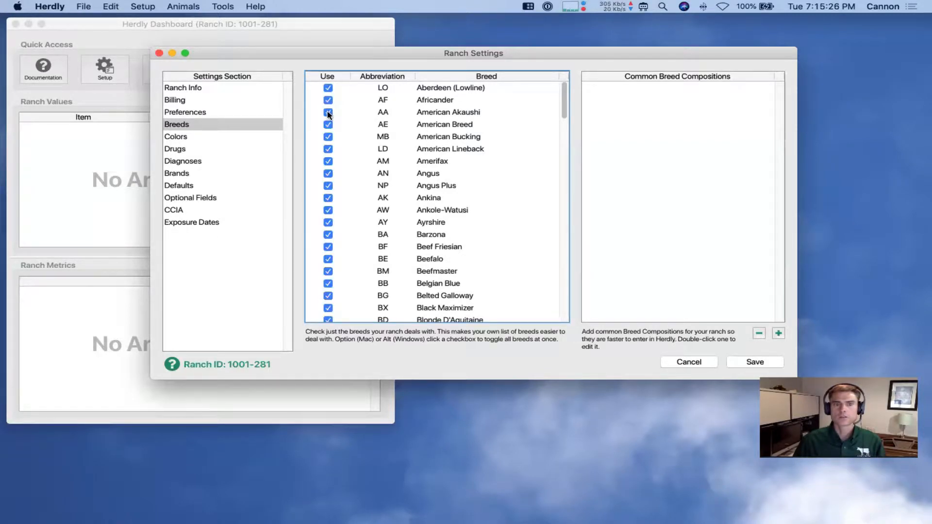
alt+click(328, 113)
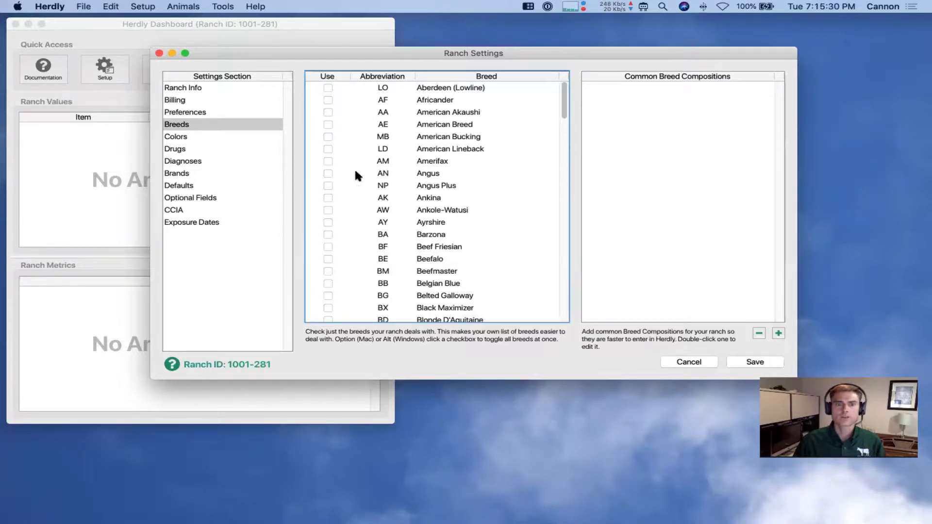
Tick Use for Angus and Beefmaster
click(328, 173)
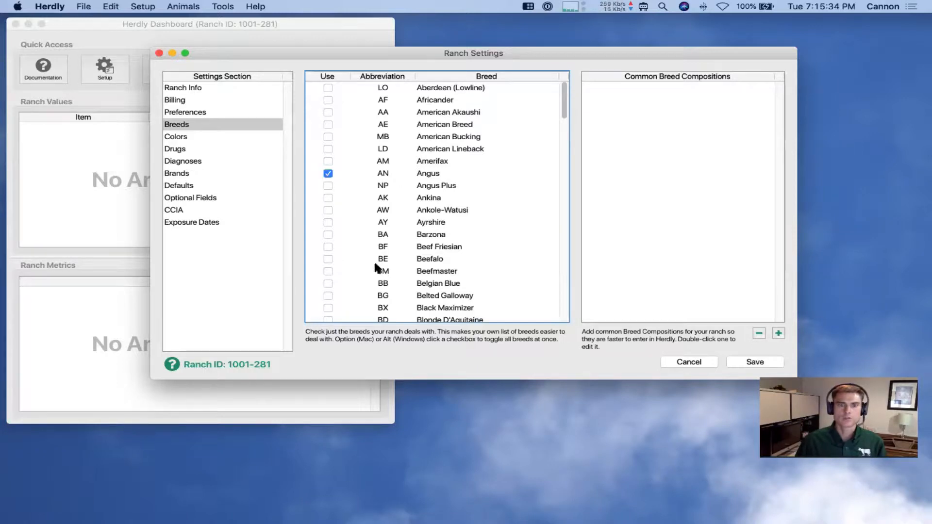
click(327, 270)
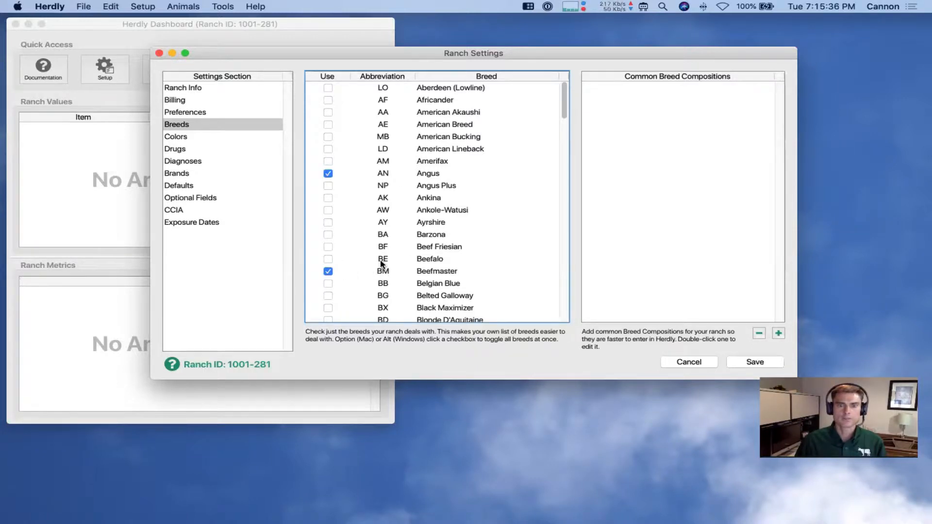
scroll(381, 266, down, 5)
scroll(382, 264, down, 3)
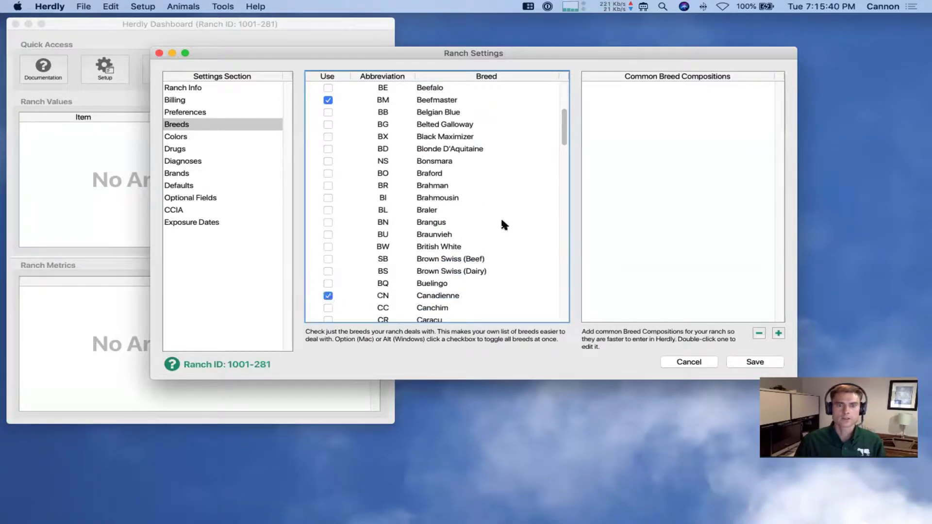
scroll(455, 209, up, 8)
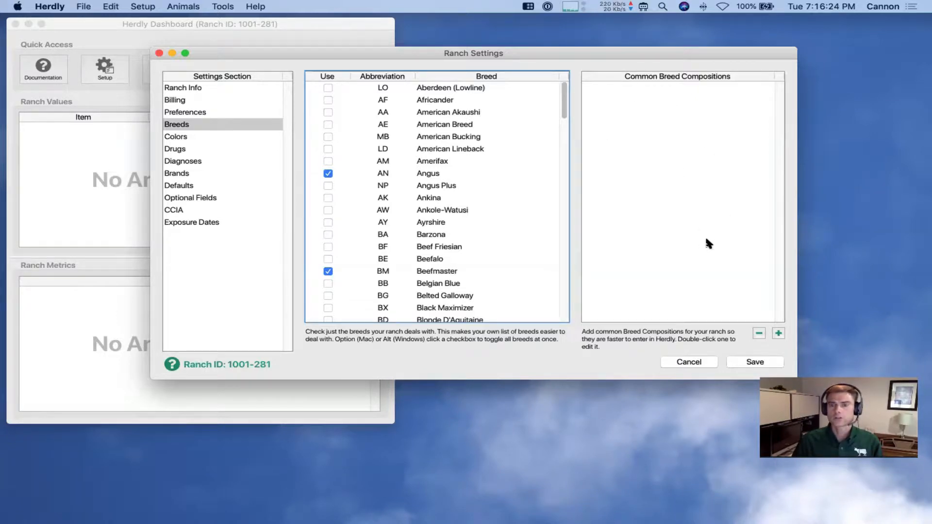
Add a 100% Angus (AN) entry to Common Breed Compositions
click(777, 331)
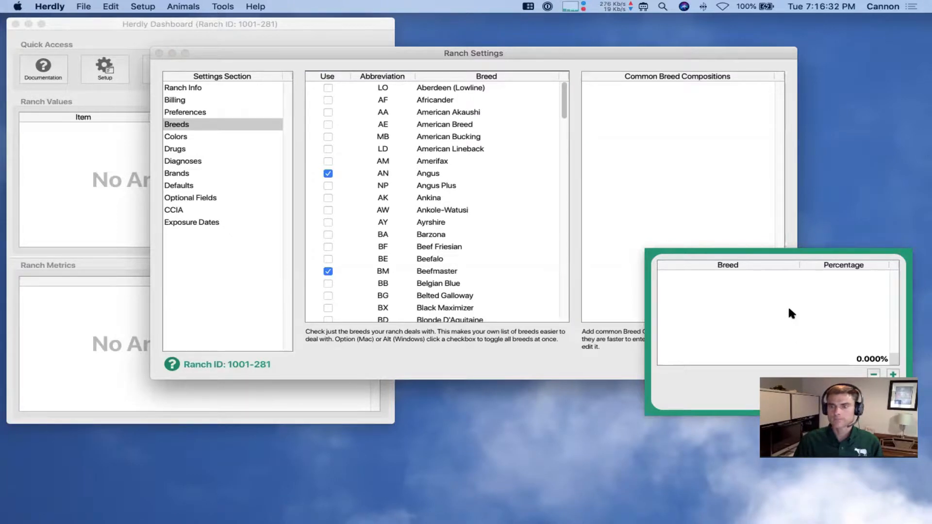
click(892, 373)
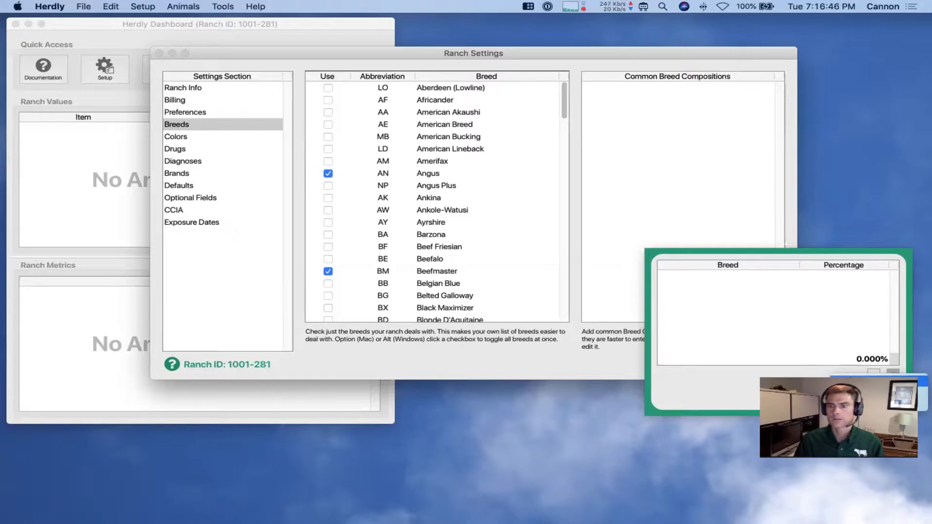
click(873, 381)
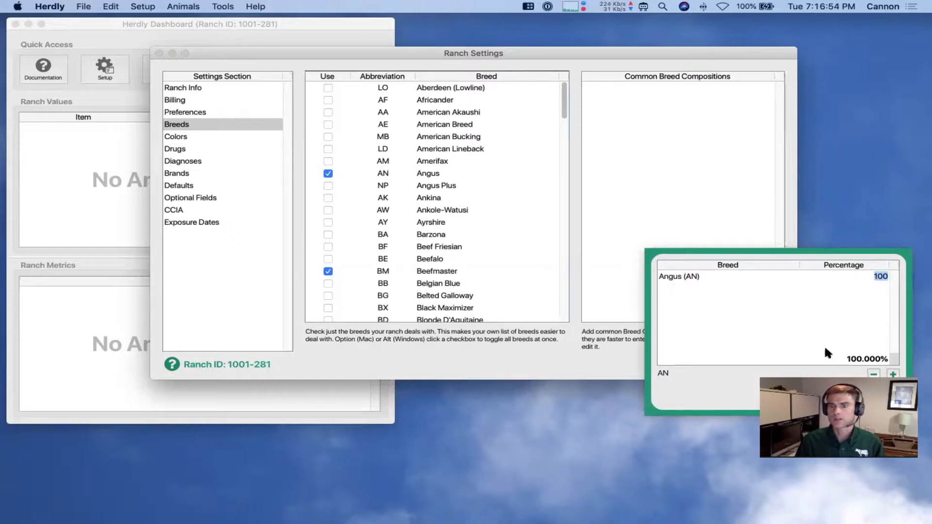
click(868, 395)
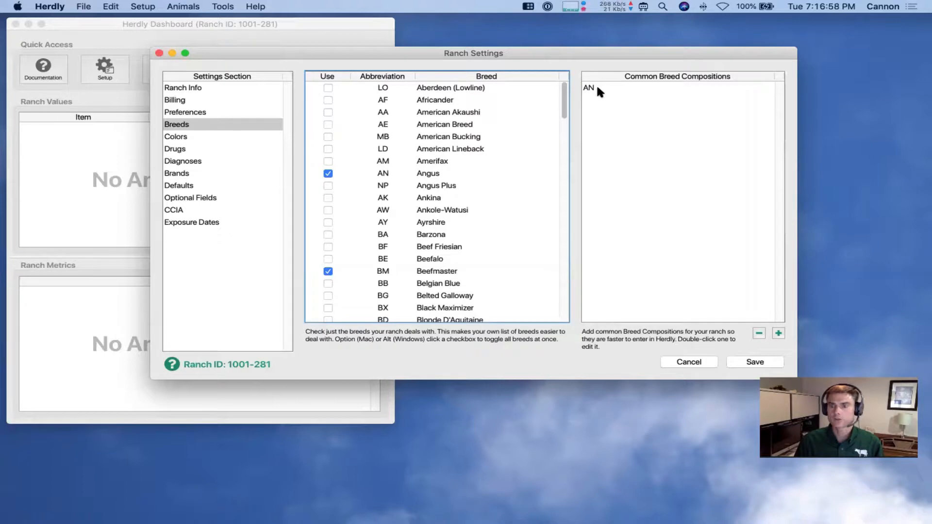
Create a common breed composition of Angus 50% and Beefmaster 50%, saved as AN50 BM50
click(777, 329)
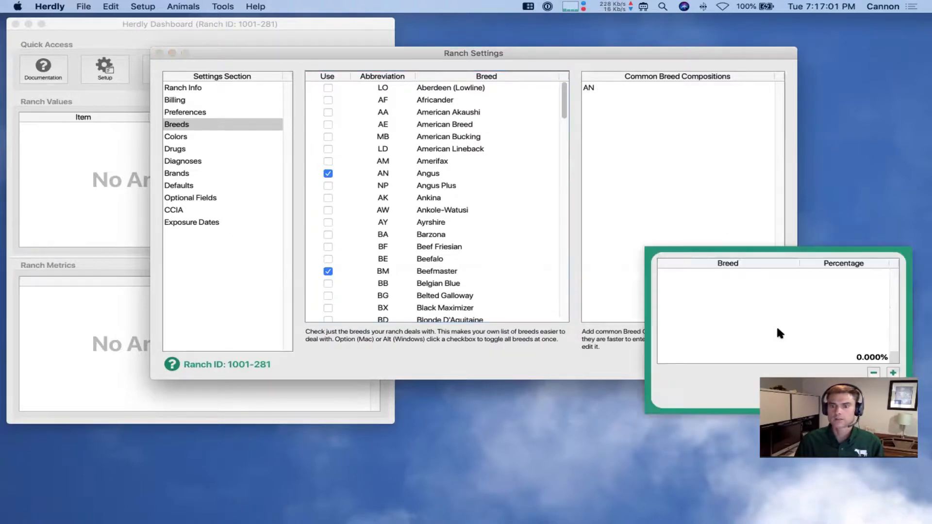
click(890, 372)
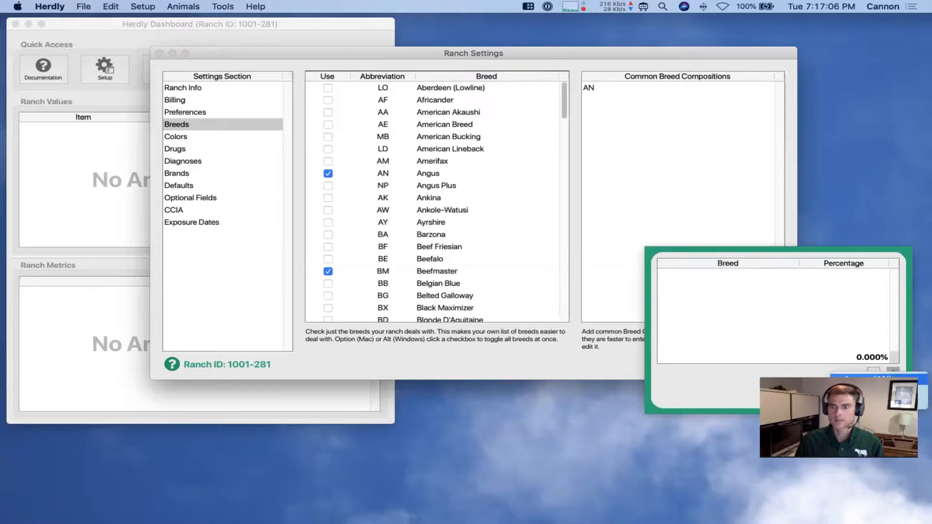
click(892, 380)
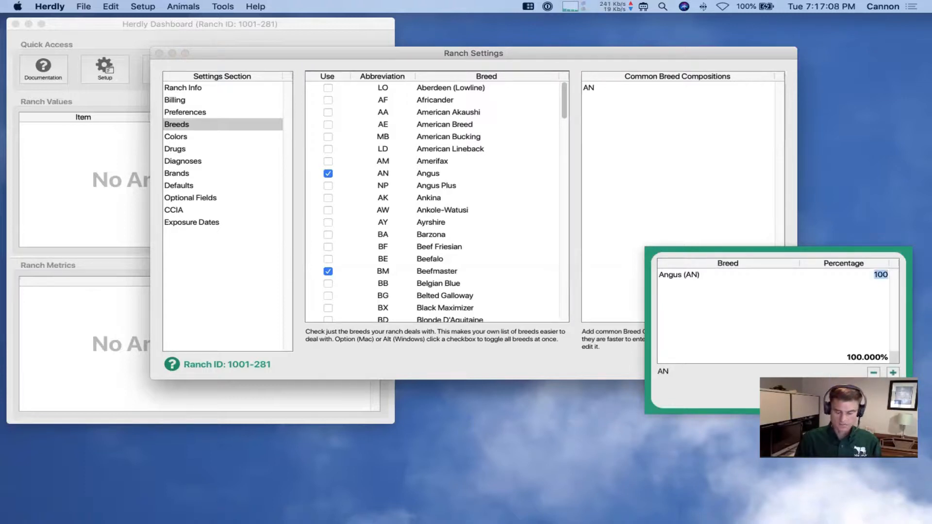
text(50)
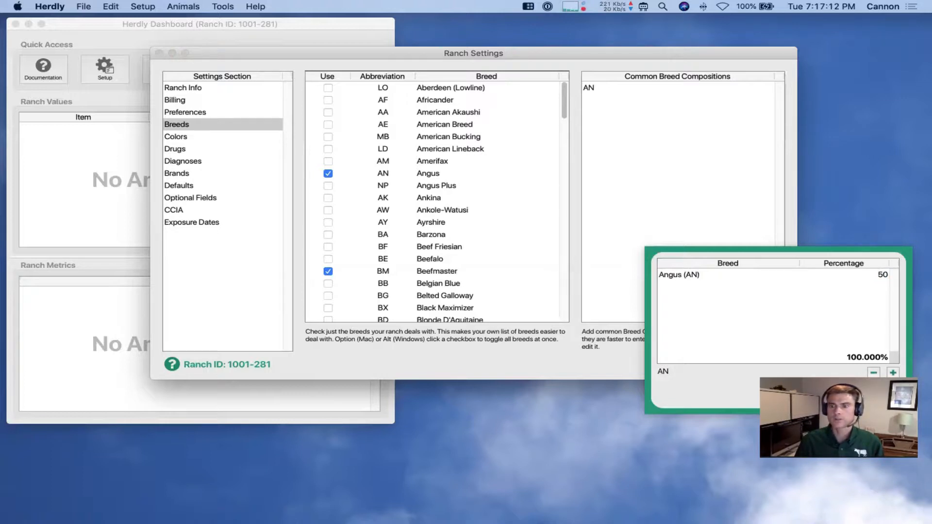
click(892, 374)
click(892, 372)
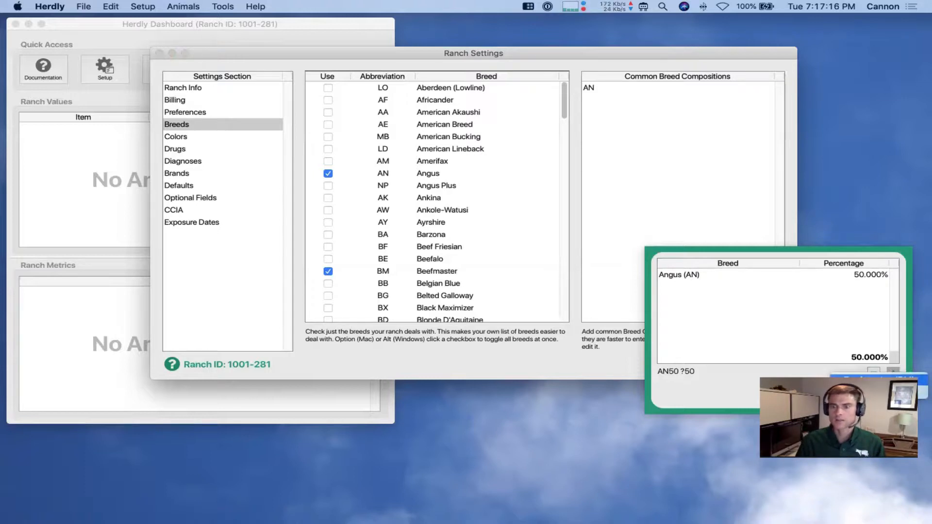
click(886, 380)
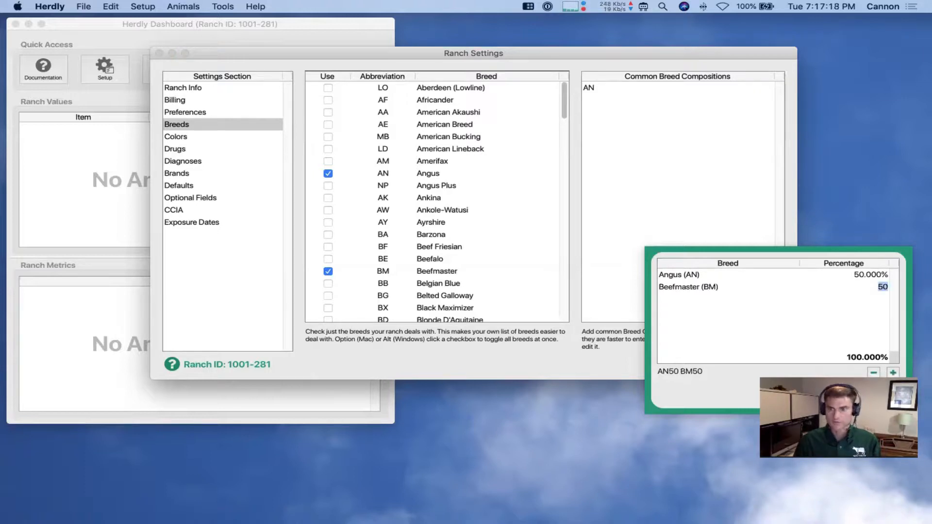
key(Tab)
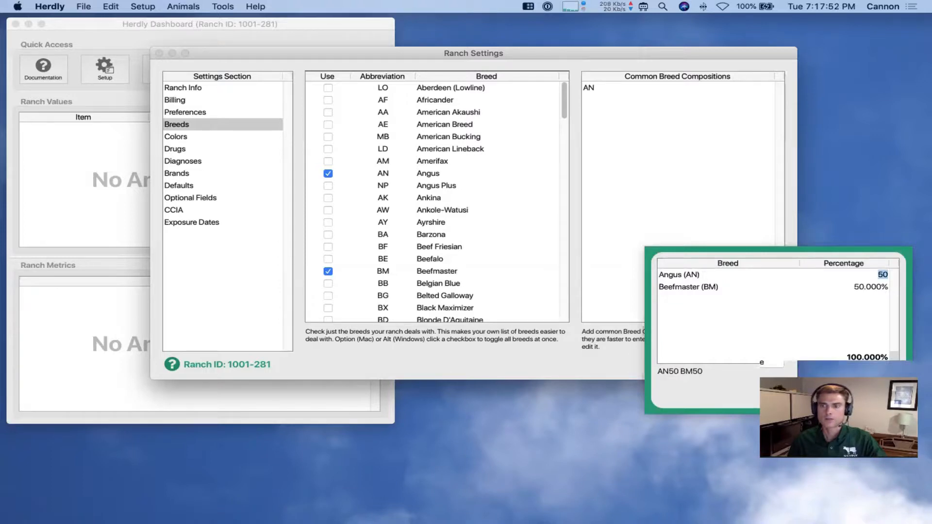
key(Return)
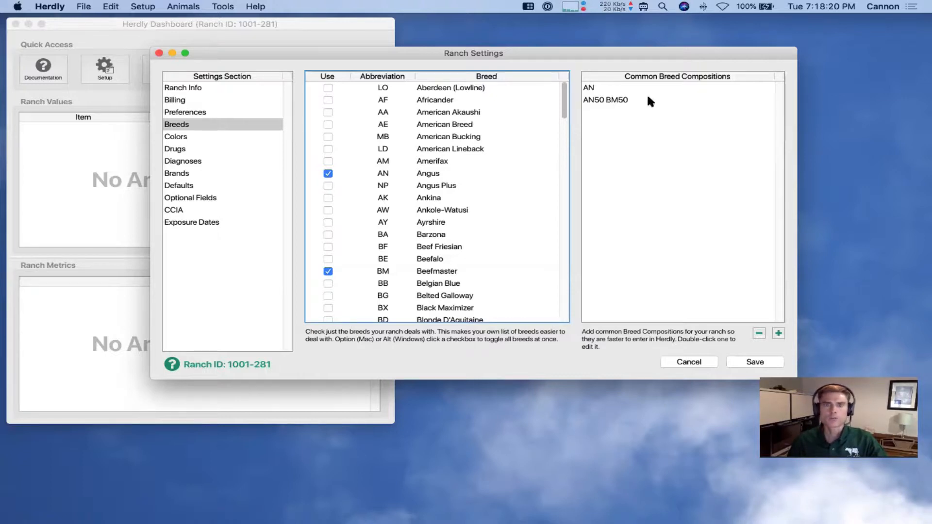
click(209, 112)
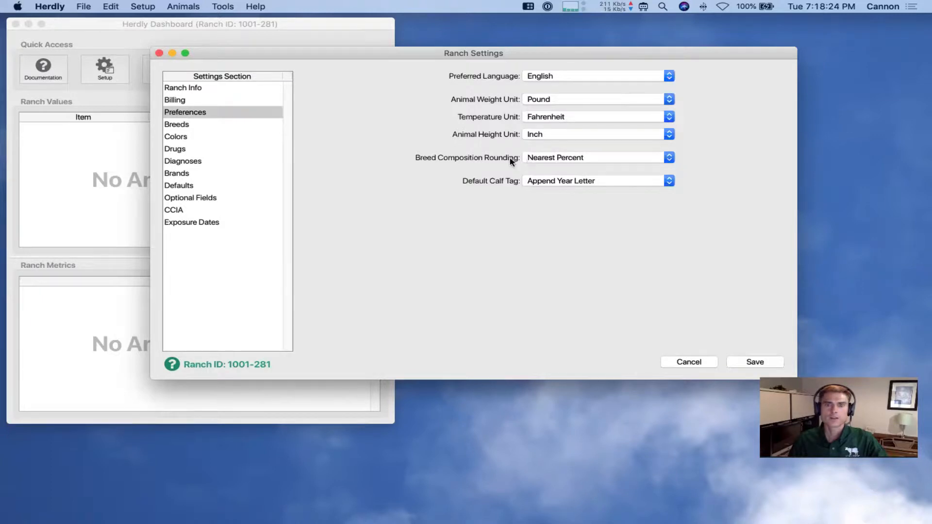
click(600, 162)
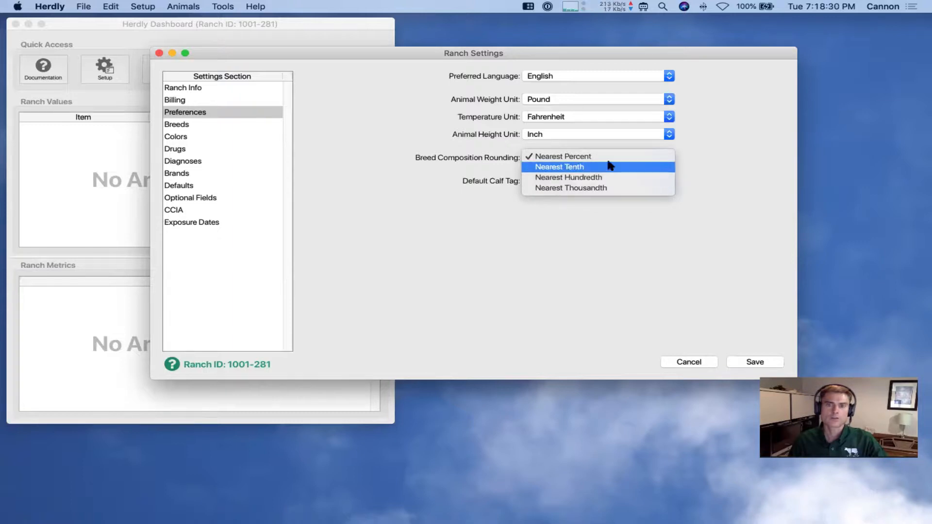
click(700, 156)
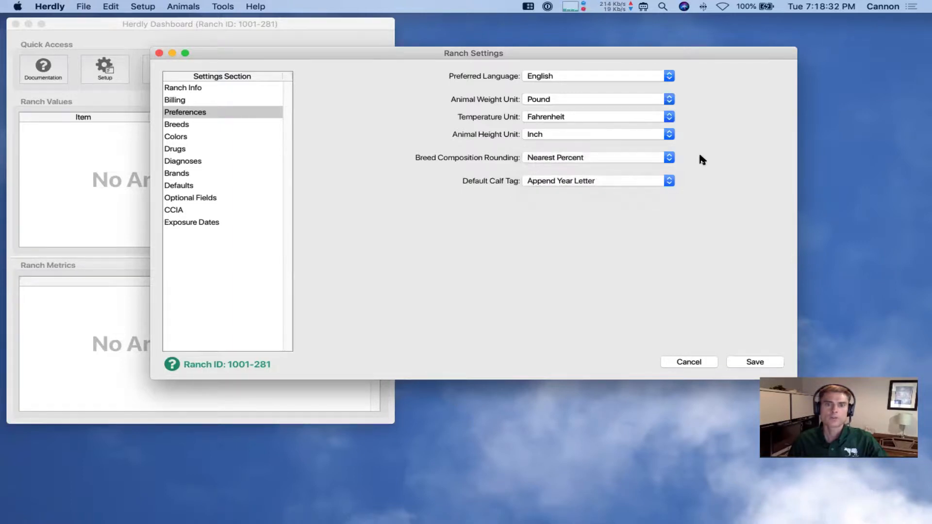
click(210, 124)
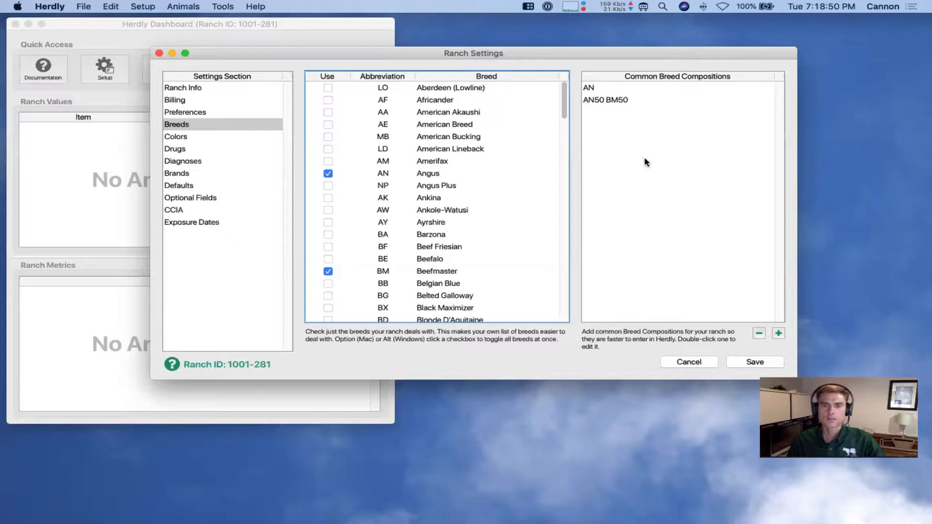
Save the ranch settings, open the Animal List, and start a New Animal record
click(736, 360)
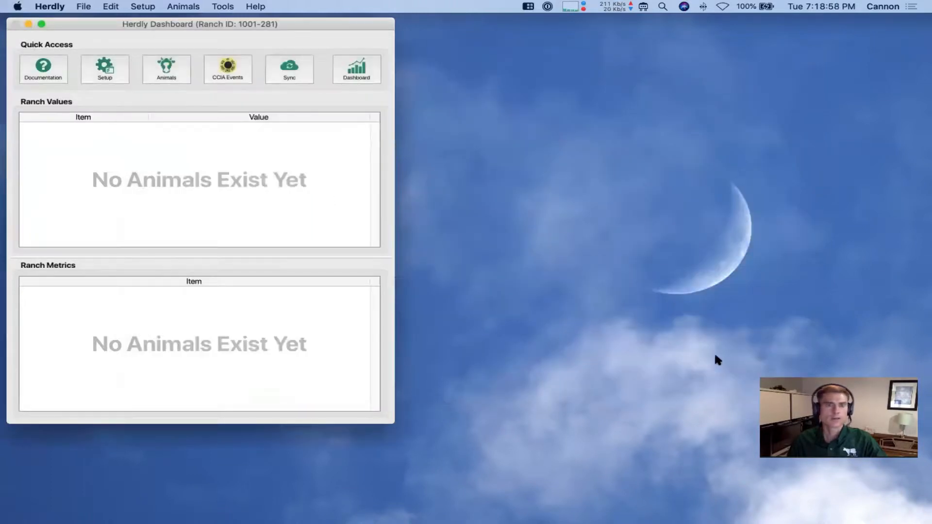
click(168, 73)
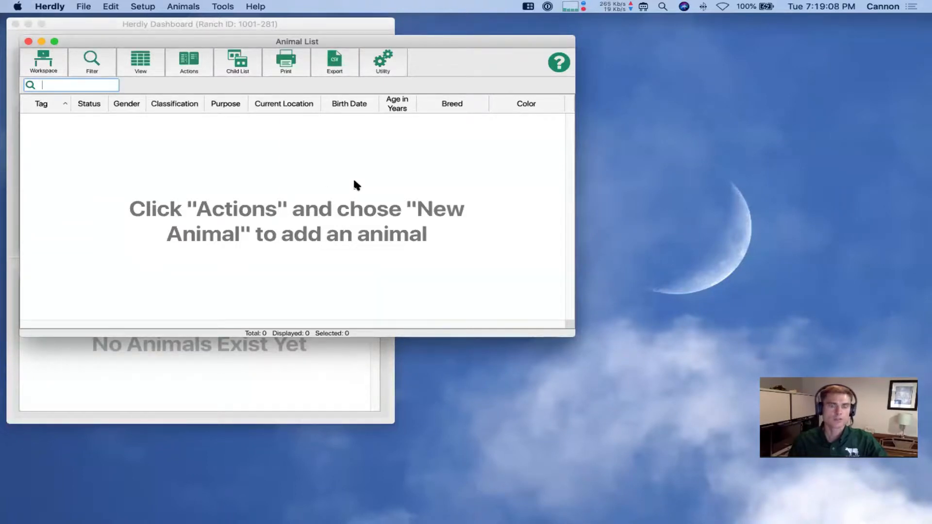
click(192, 67)
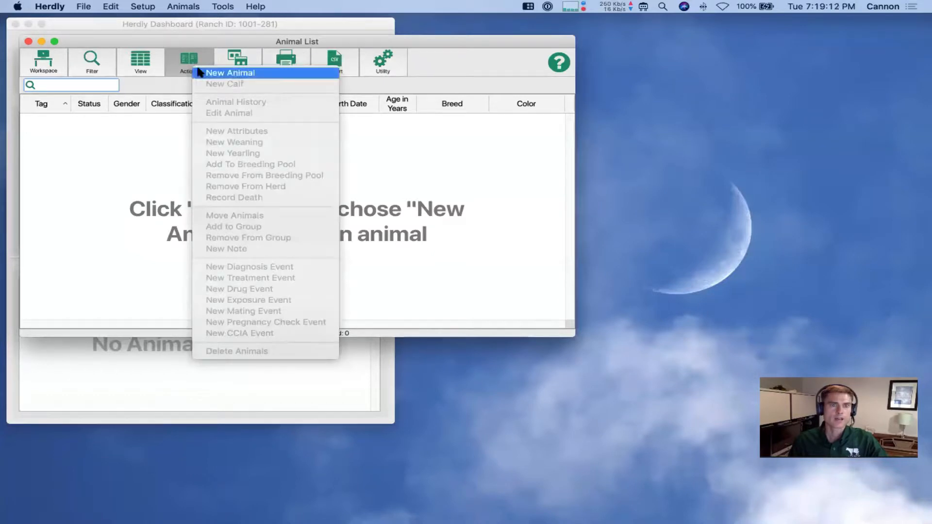
click(209, 72)
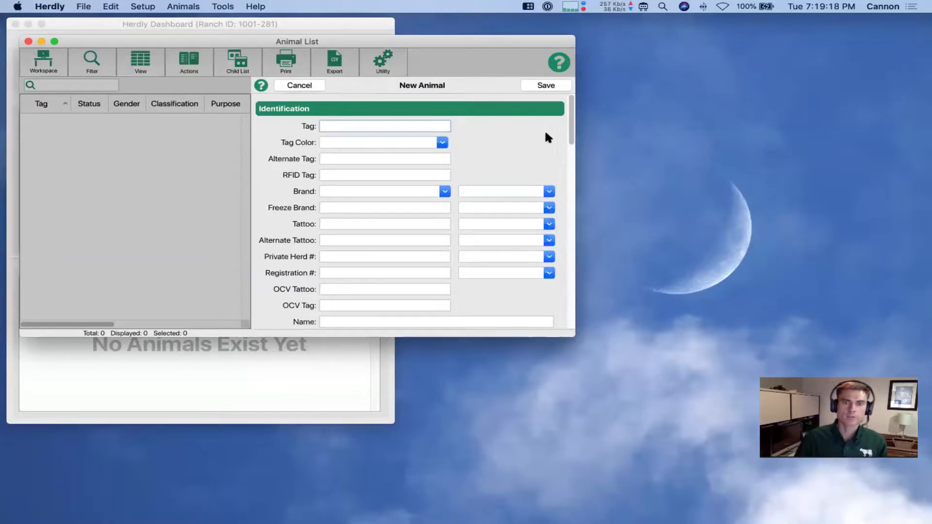
Choose AN50 BM50 as the new cow's breed and check its 50% Angus, 50% Beefmaster breakdown
drag(573, 130, 574, 189)
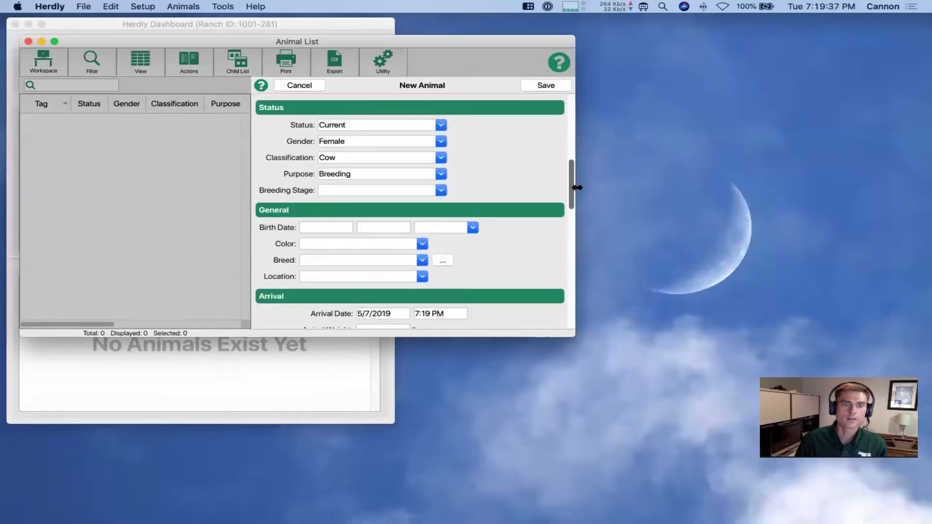
click(331, 260)
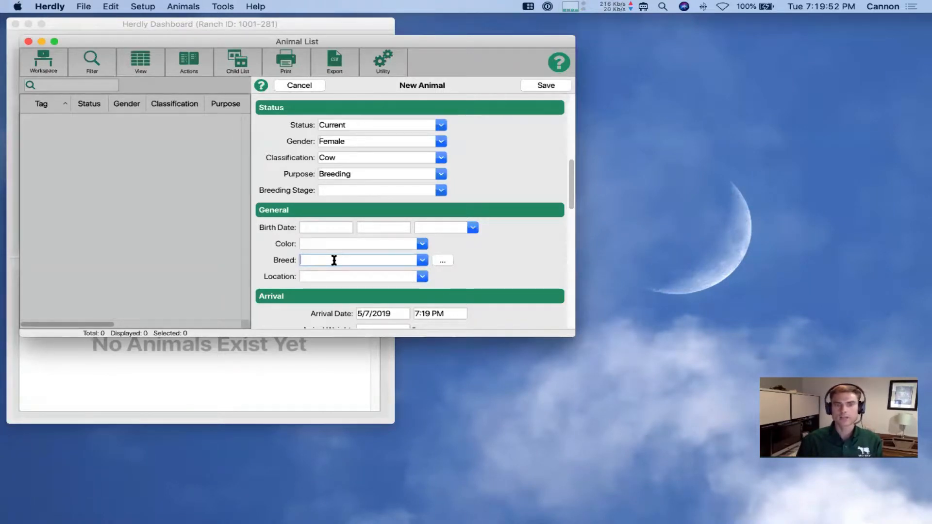
text(A)
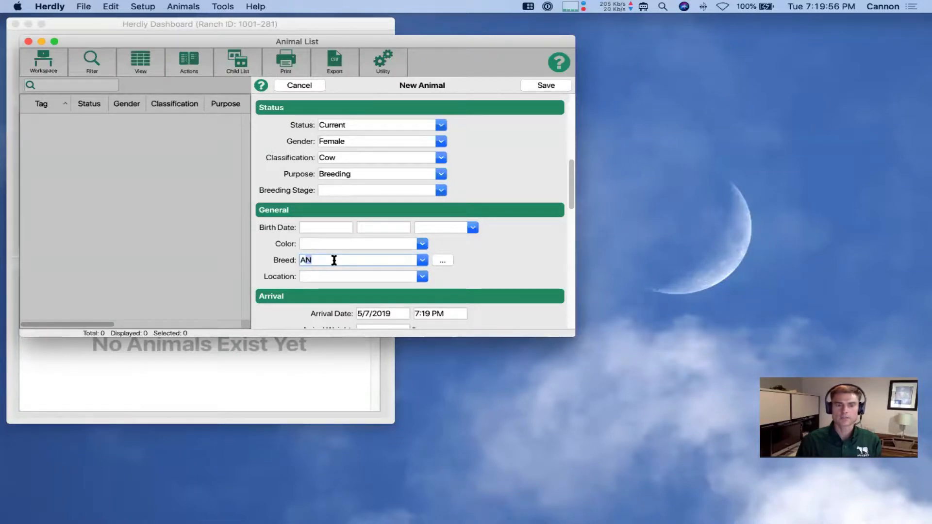
text(N)
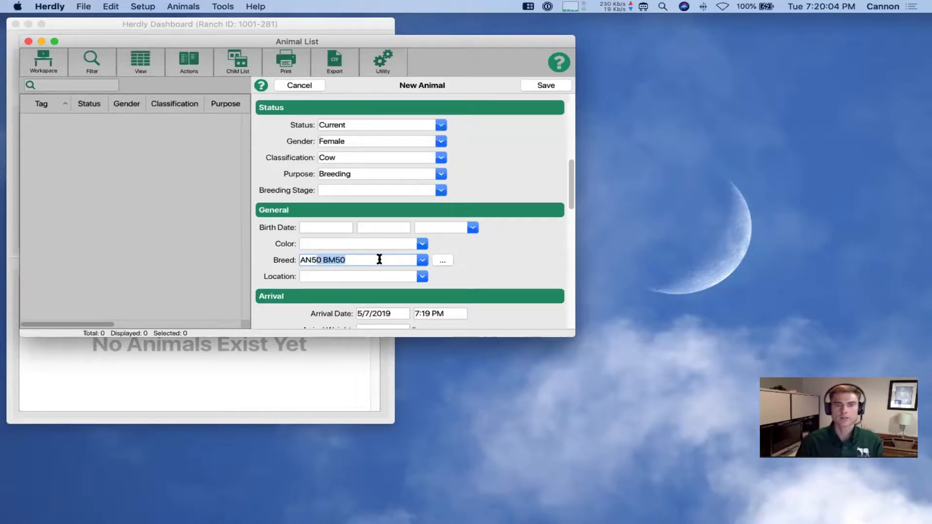
key(Down)
key(Up)
key(Down)
key(Up)
key(Down)
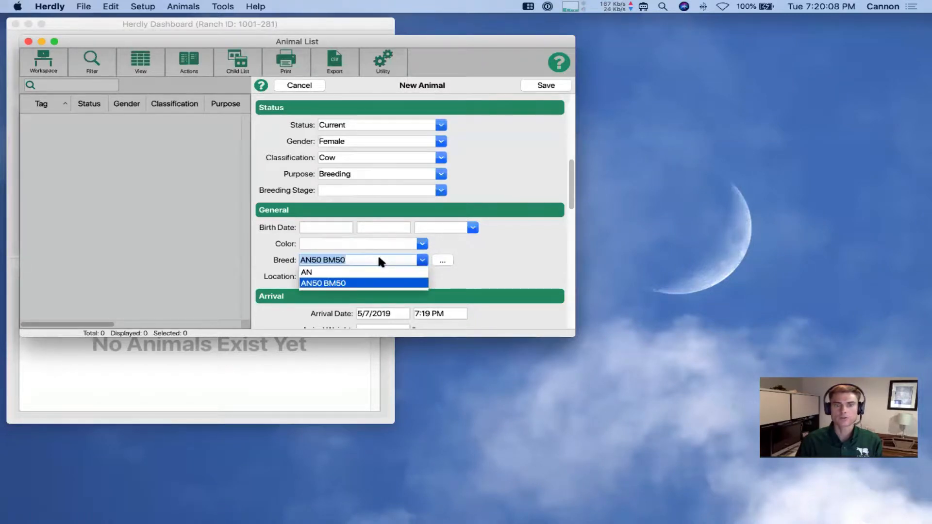
key(Up)
key(Down)
key(Return)
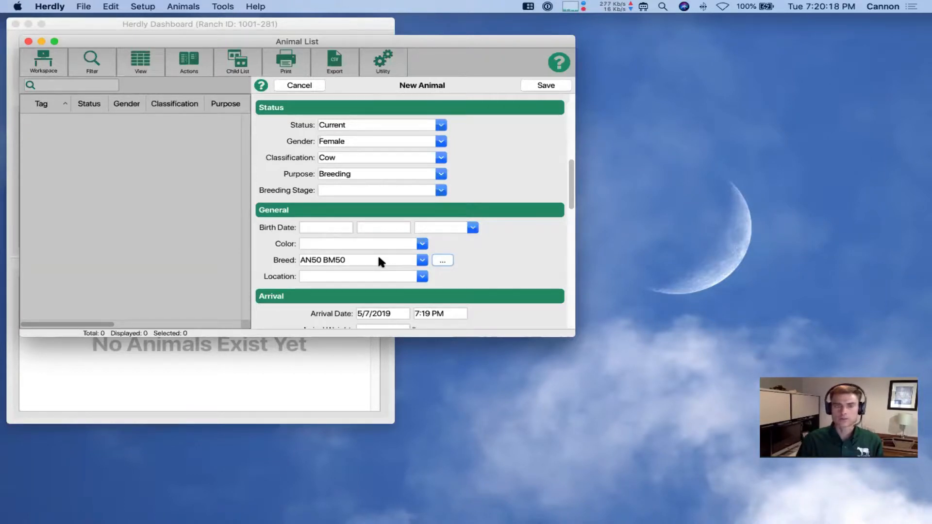
click(440, 261)
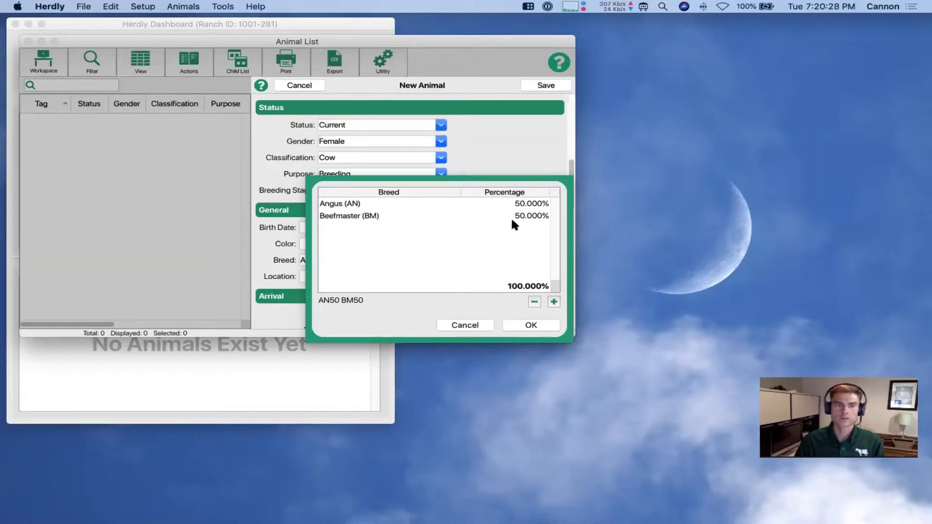
click(458, 325)
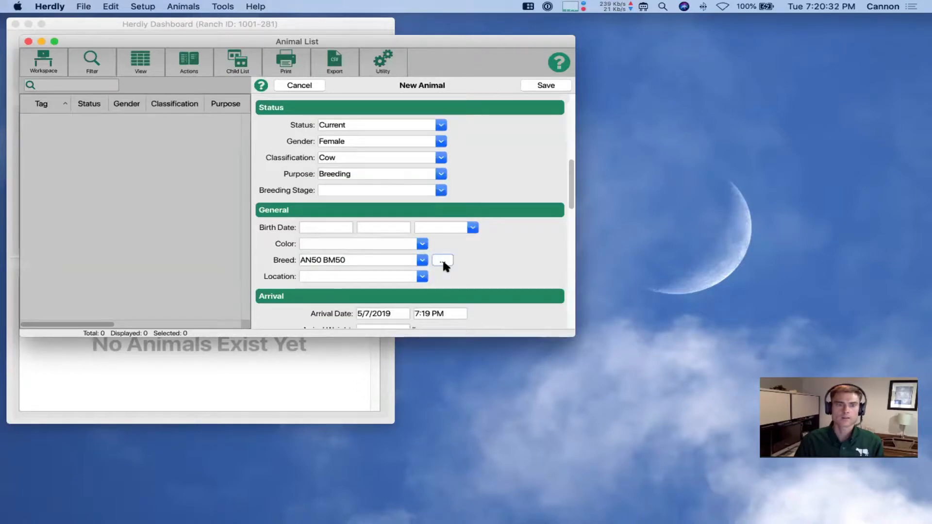
Cancel the new animal, close the Animal List, and reopen Ranch Settings at Breeds
click(306, 87)
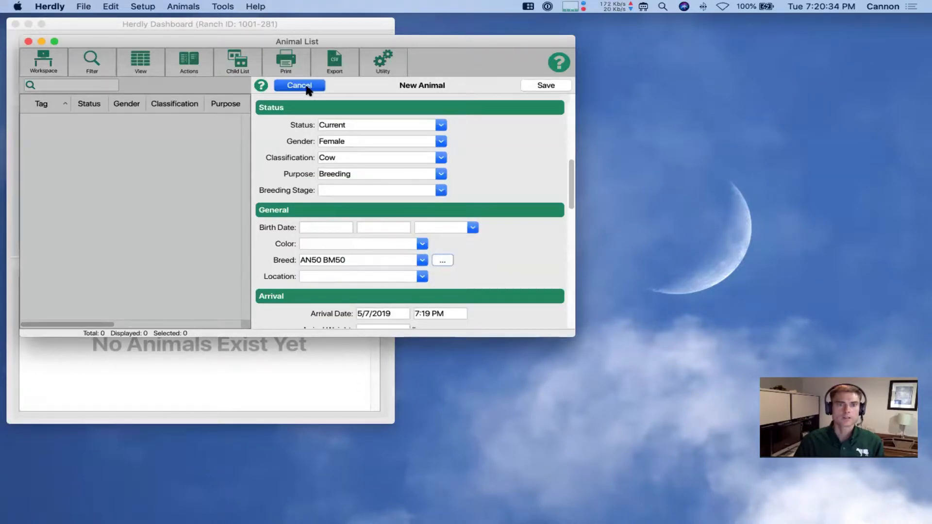
click(28, 41)
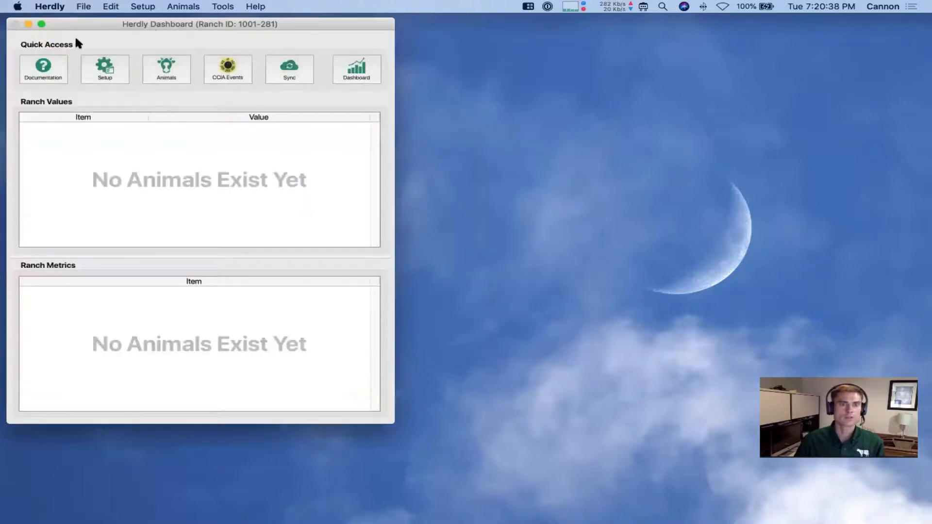
click(112, 67)
click(126, 74)
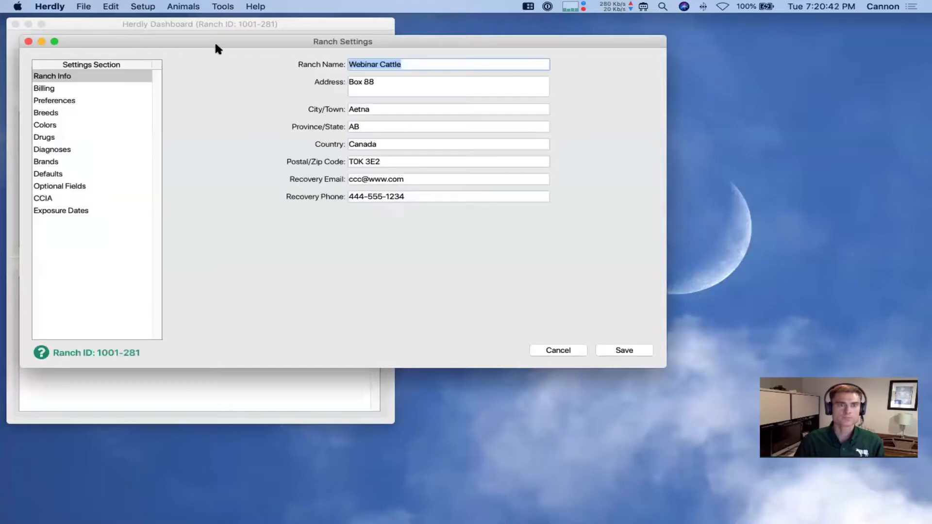
drag(214, 42, 333, 47)
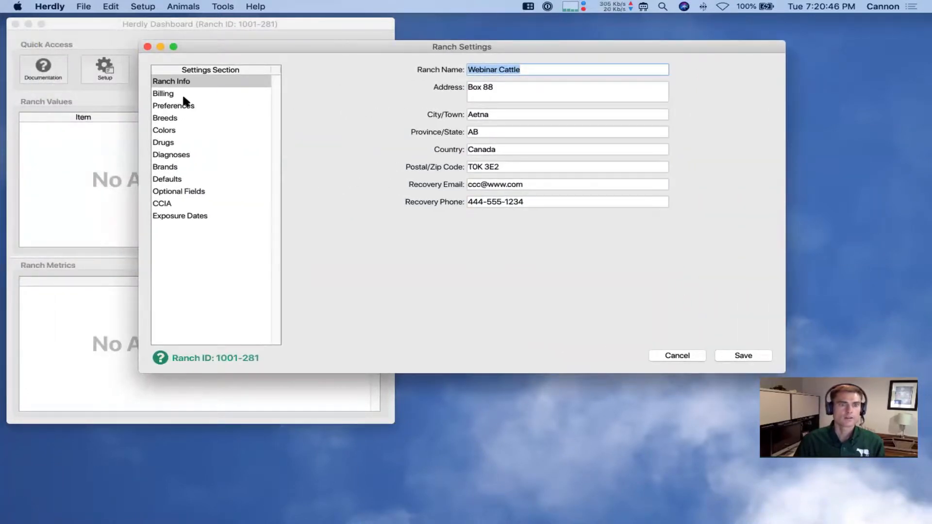
click(177, 117)
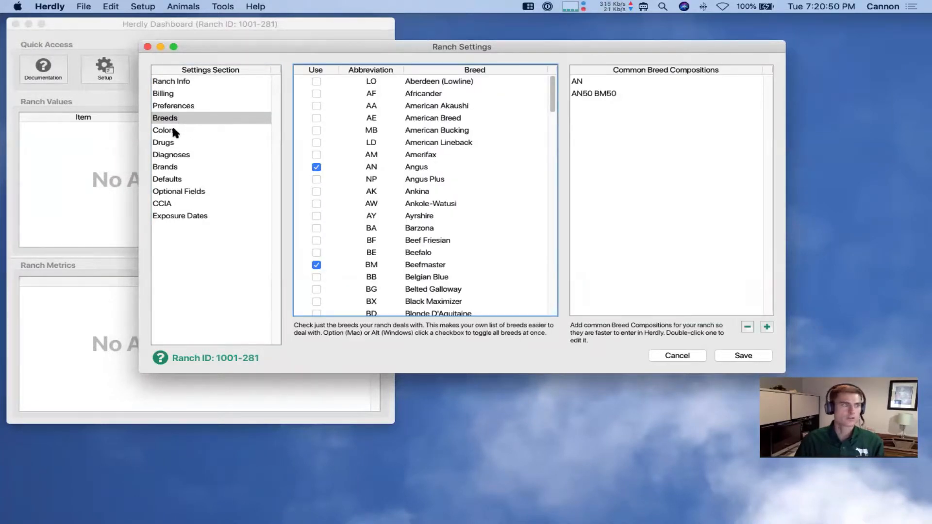
In Colors, untick all colors, tick Feather Neck, then tick every color again
click(172, 130)
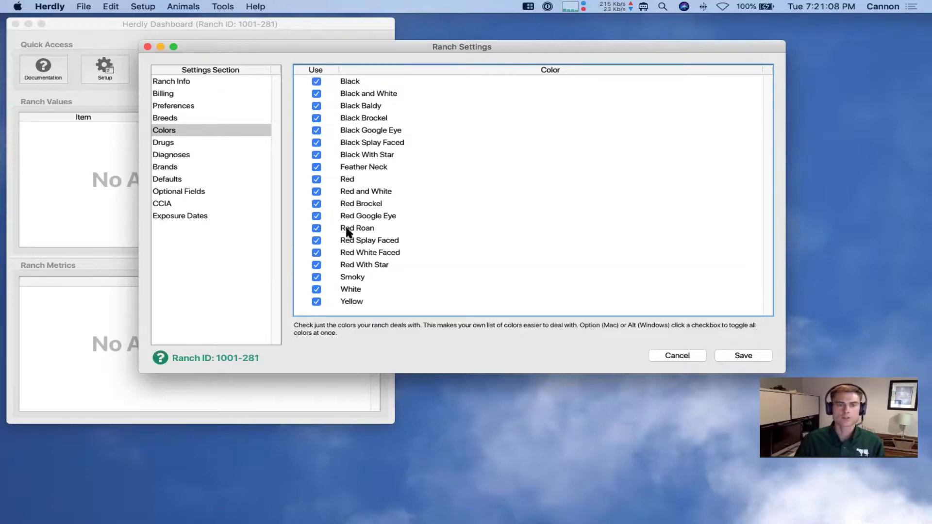
alt+click(315, 130)
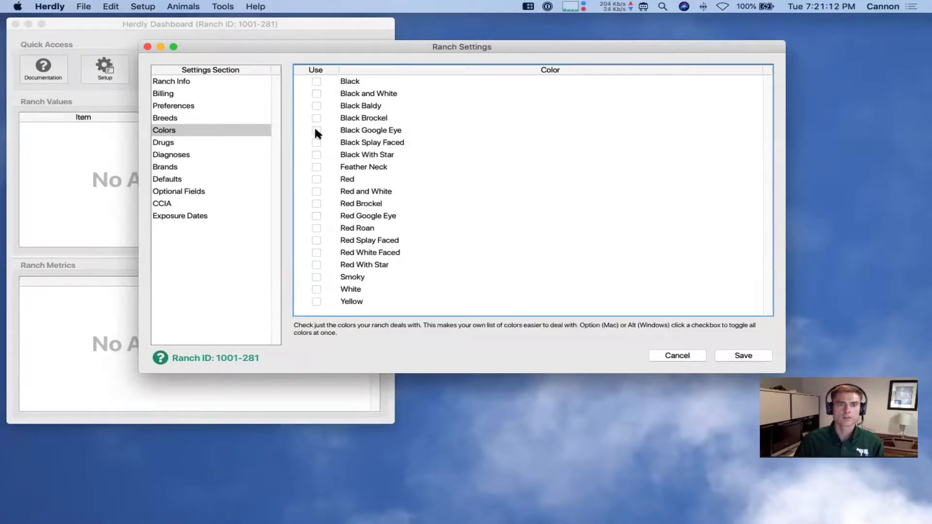
click(317, 166)
alt+click(317, 142)
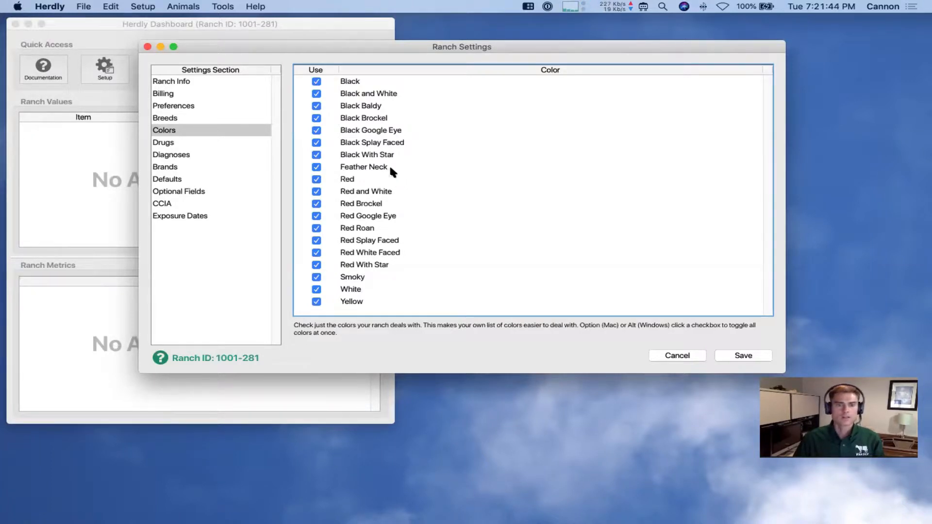
In Drugs, untick all Canadian drugs, then tick every drug again
click(165, 142)
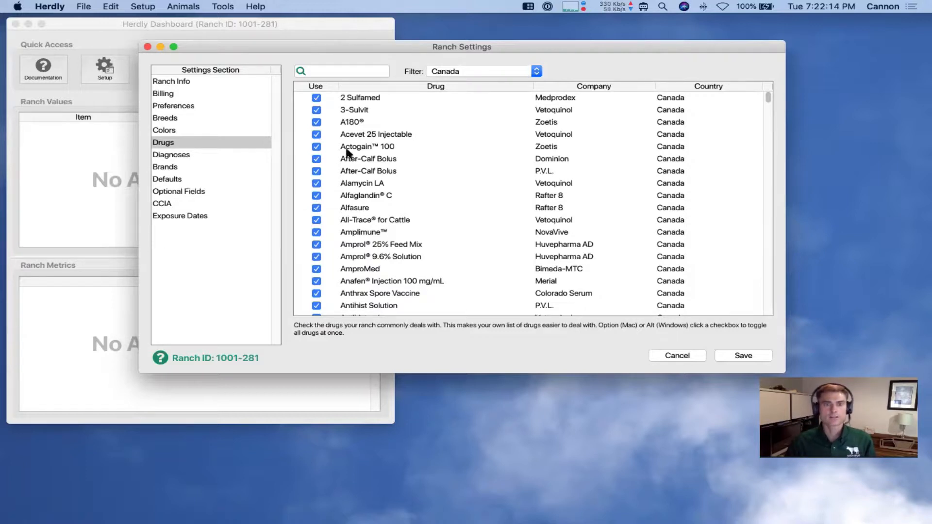
alt+click(316, 133)
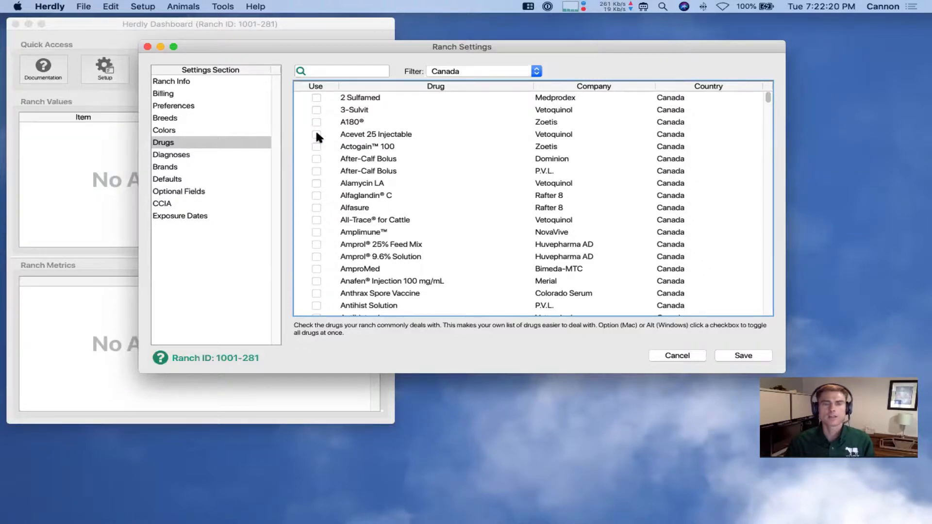
alt+click(316, 133)
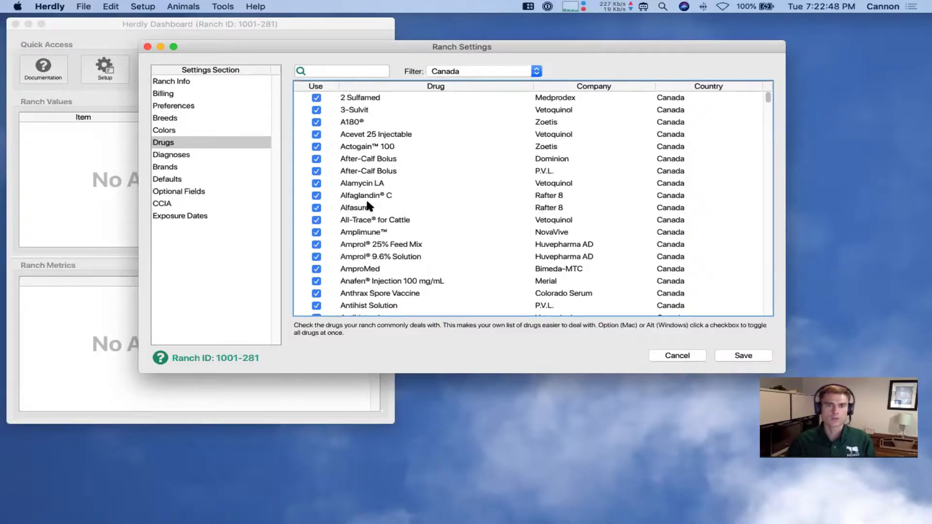
click(475, 69)
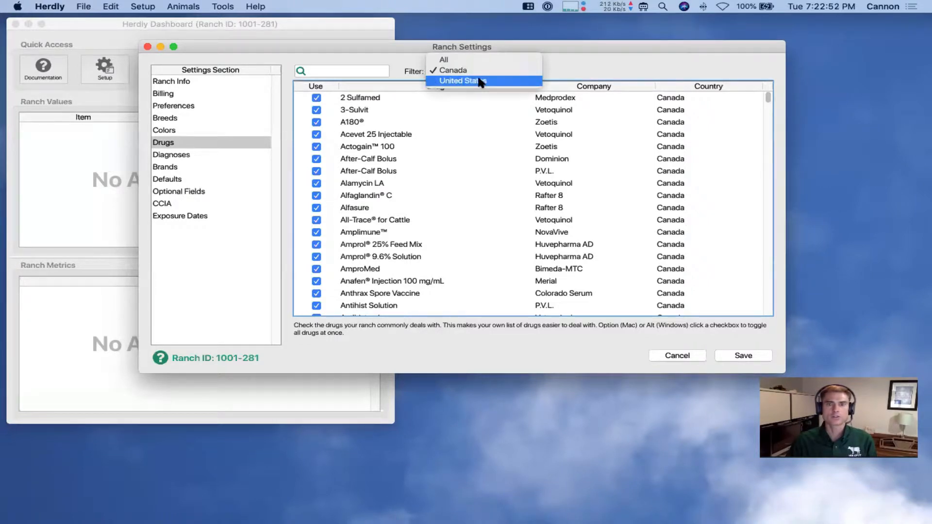
click(477, 80)
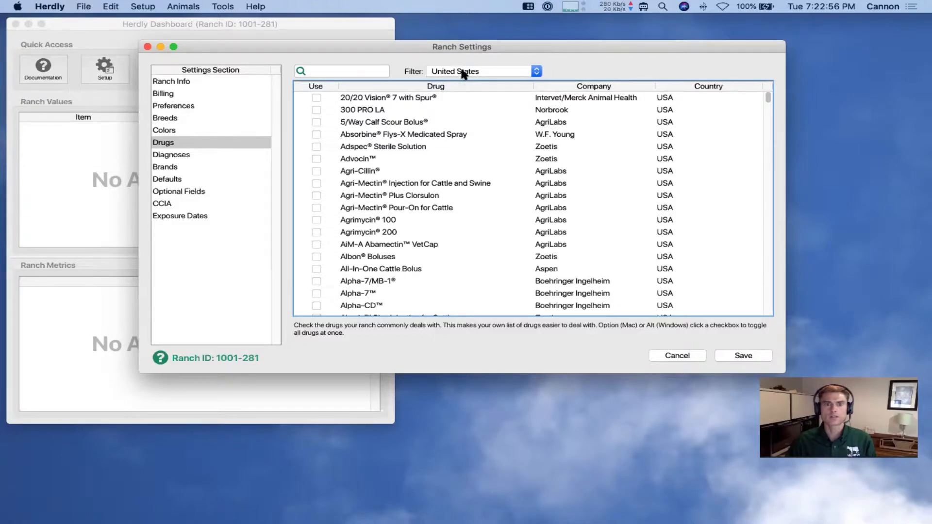
click(462, 71)
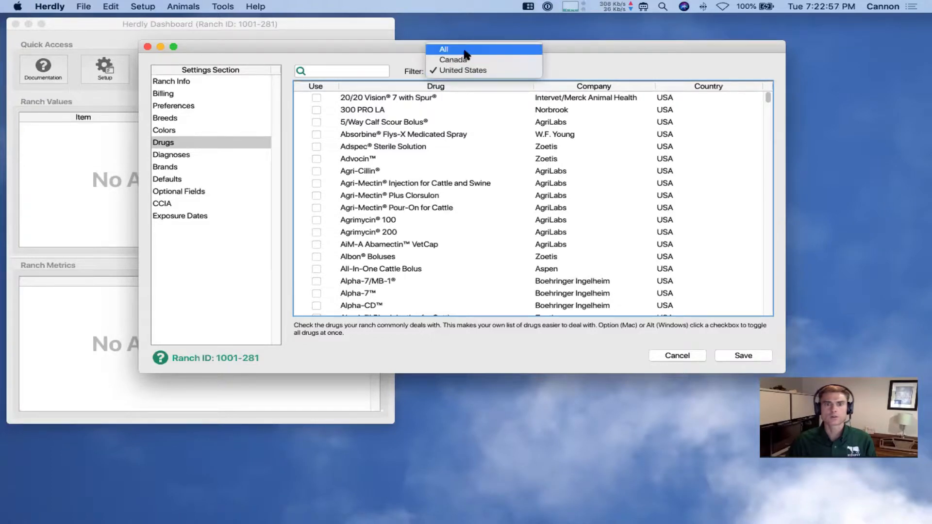
click(549, 63)
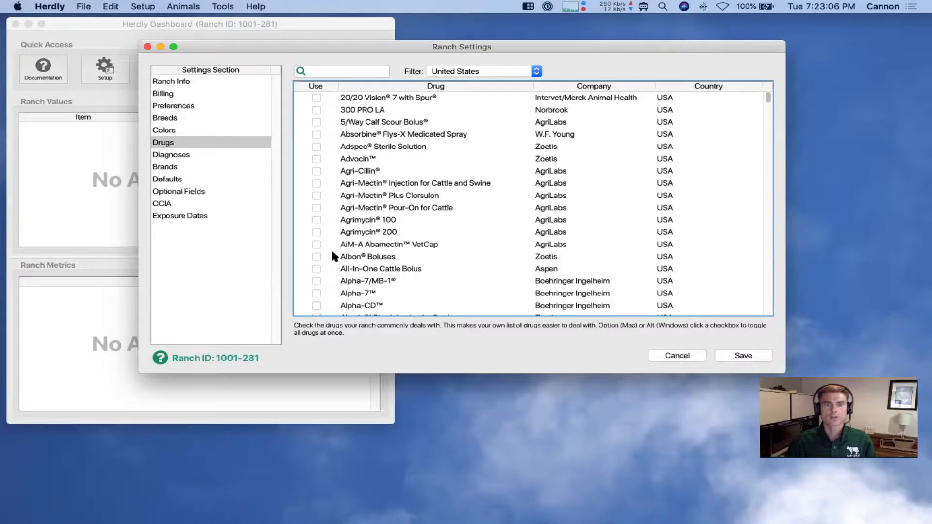
click(508, 74)
click(452, 59)
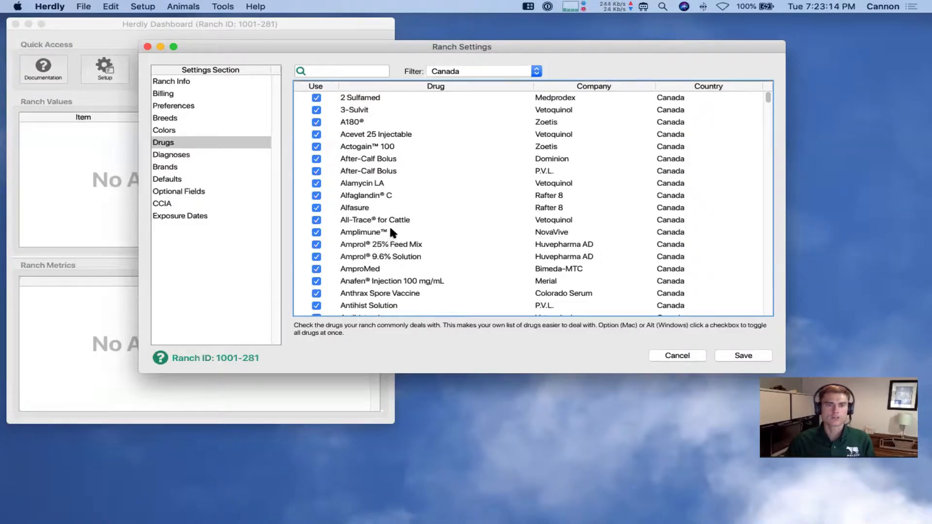
Search the drug list for 'amp', clear the search, and switch to Diagnoses
click(346, 71)
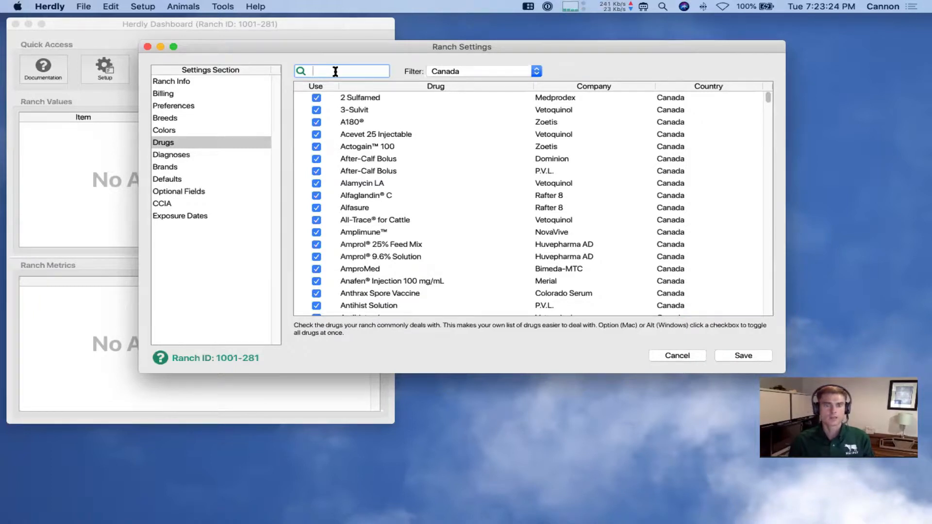
text(amp)
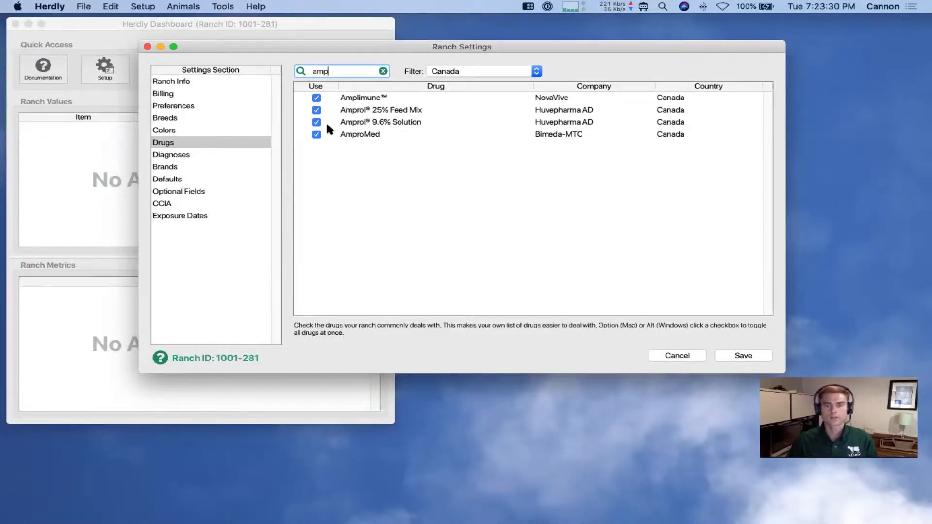
click(383, 71)
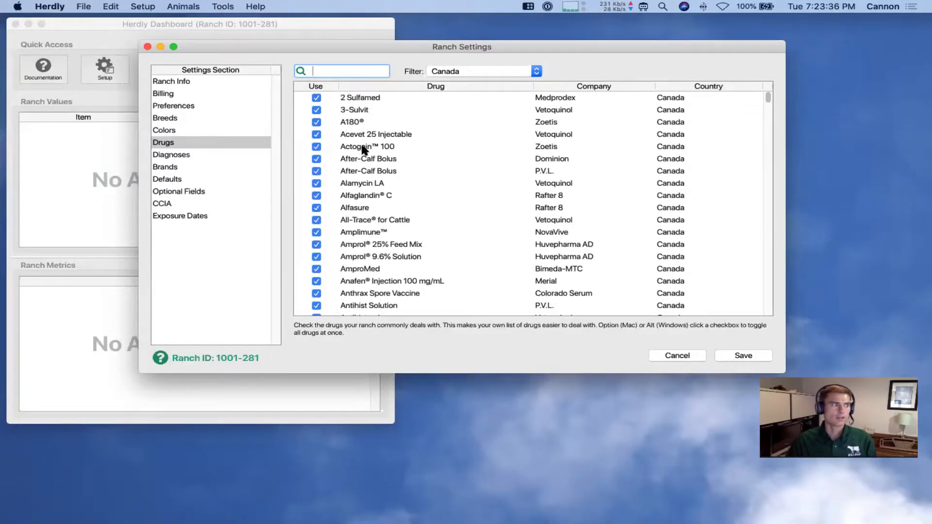
click(186, 155)
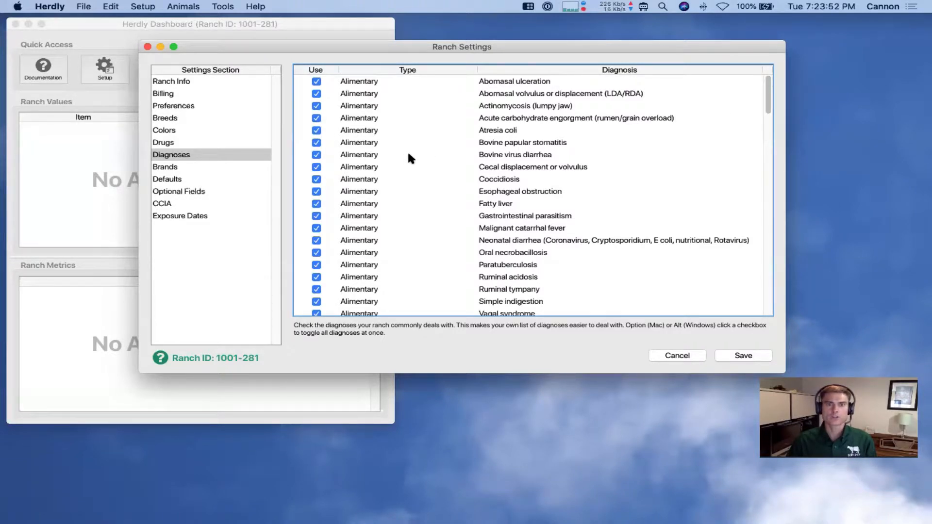
drag(768, 95, 771, 76)
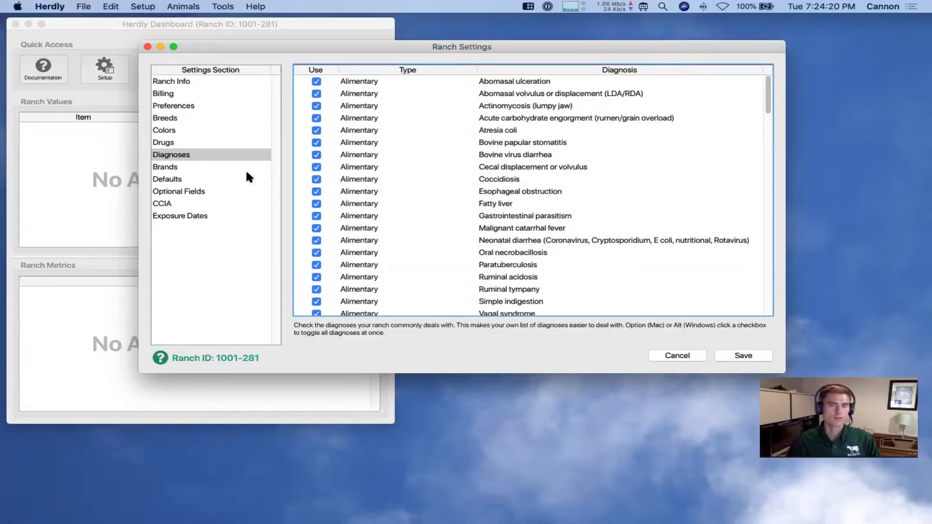
Add the brand CS Bar with location Right Hip
click(180, 166)
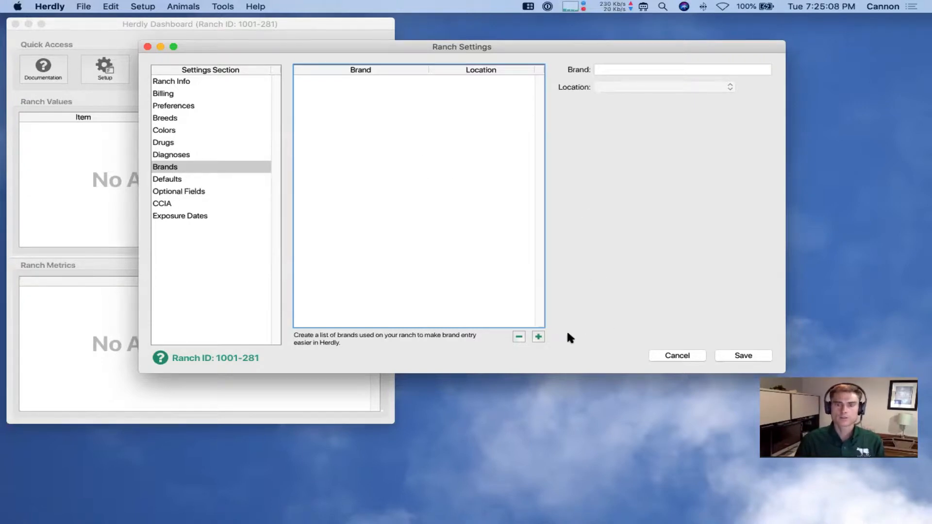
click(537, 336)
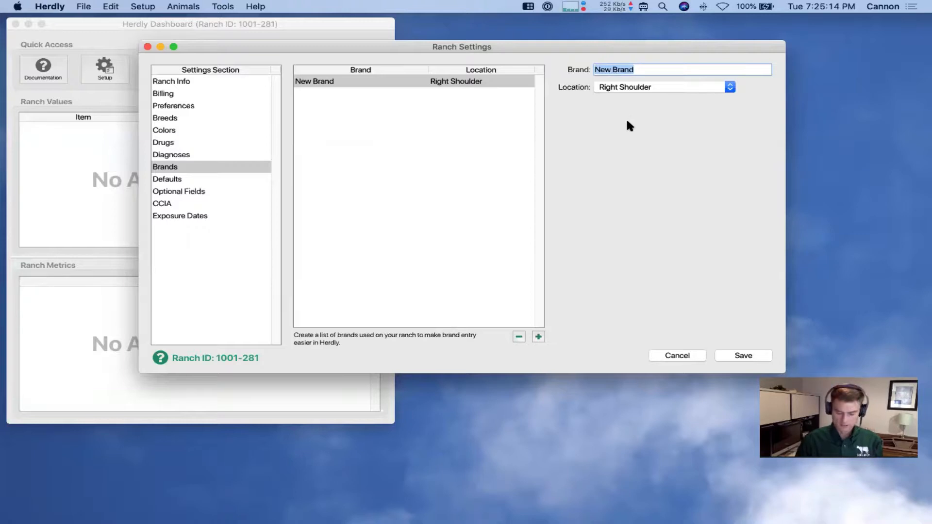
text(C)
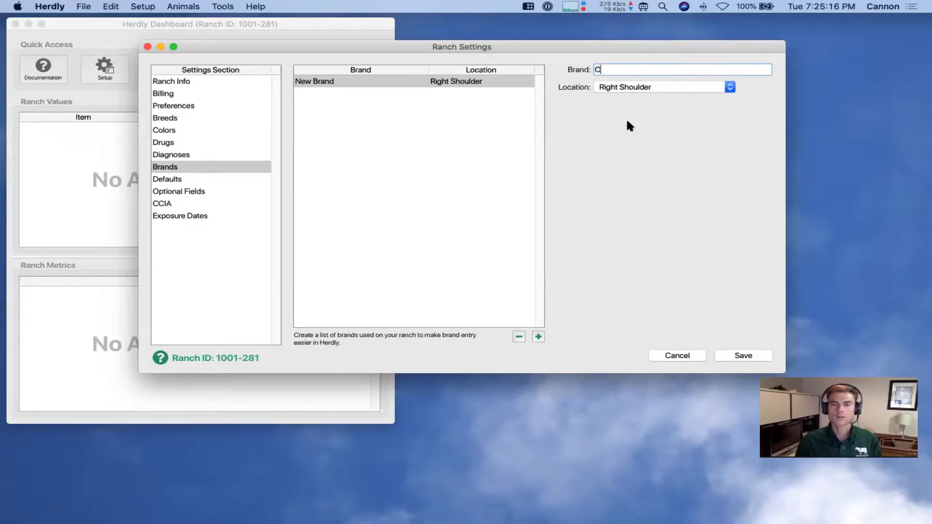
text(S Bar)
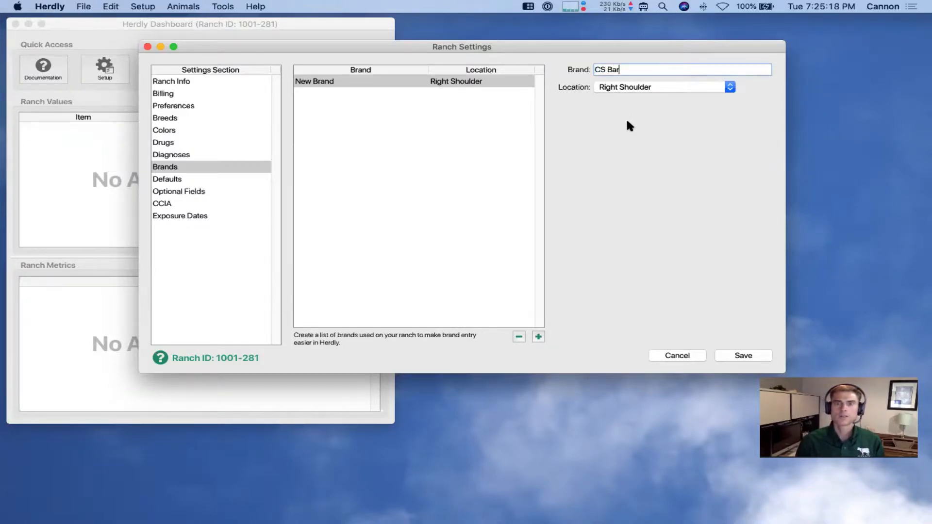
click(640, 87)
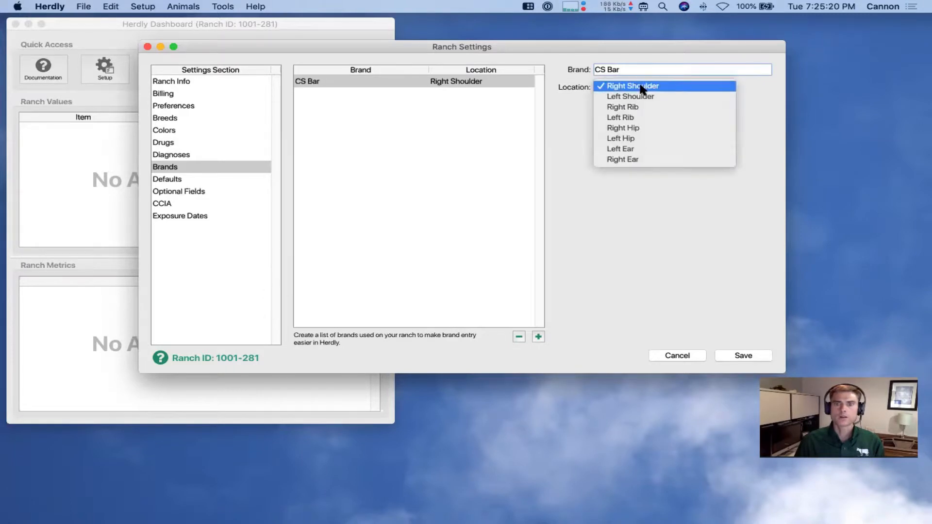
click(645, 127)
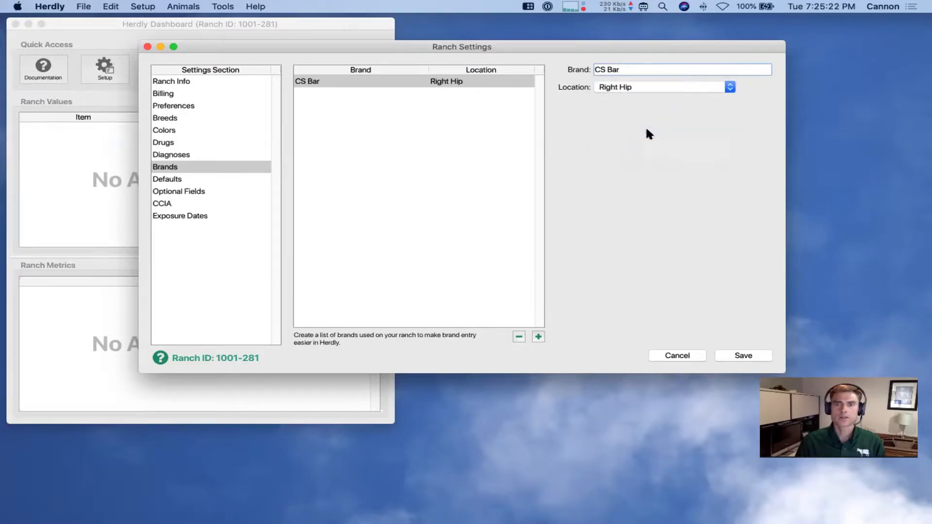
Add the brand Rafter WV on the Left Shoulder and save the ranch settings
click(538, 336)
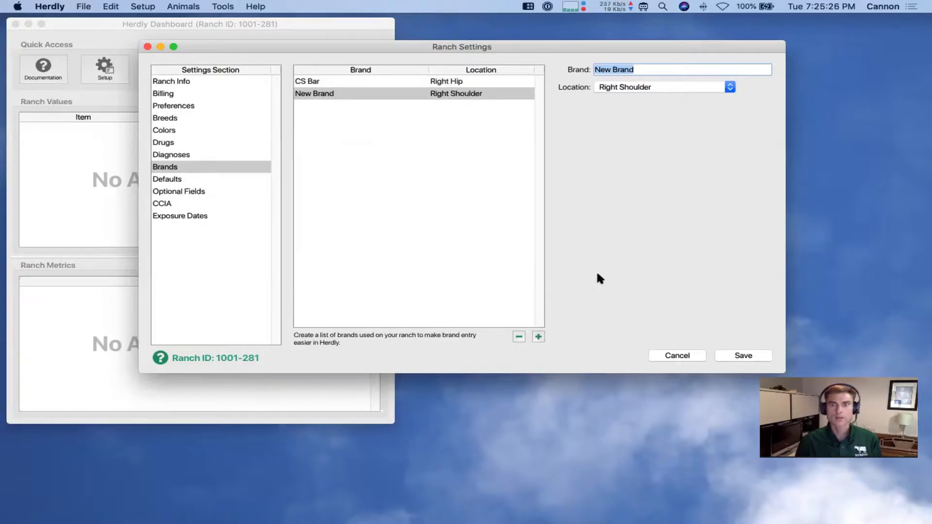
text(Rafter WV)
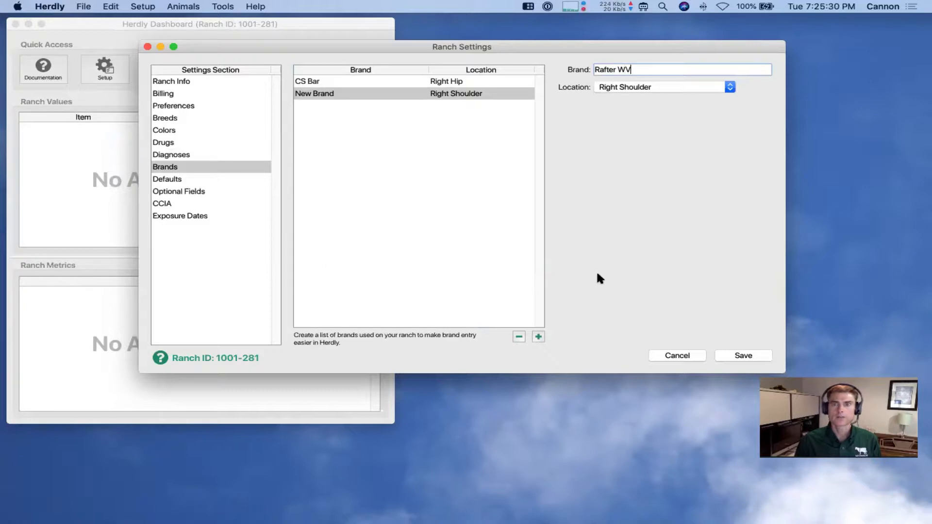
key(Tab)
click(647, 88)
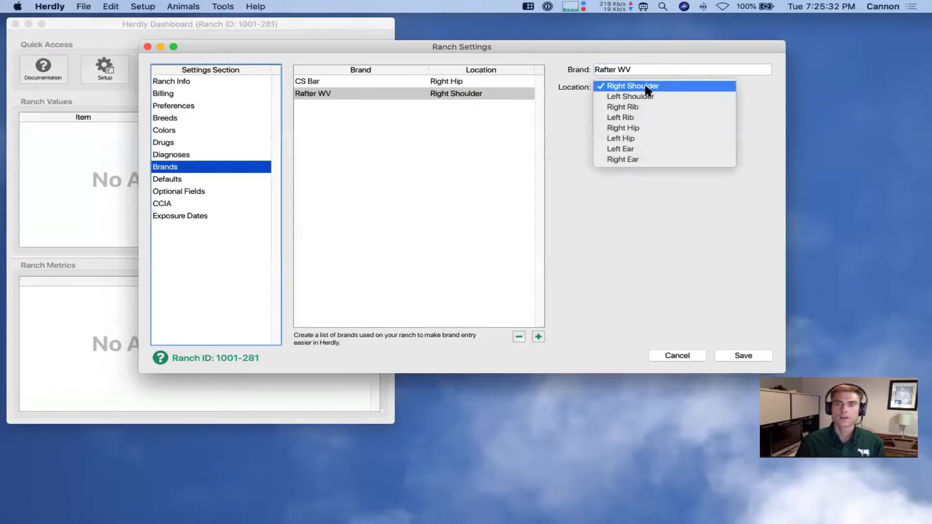
click(652, 97)
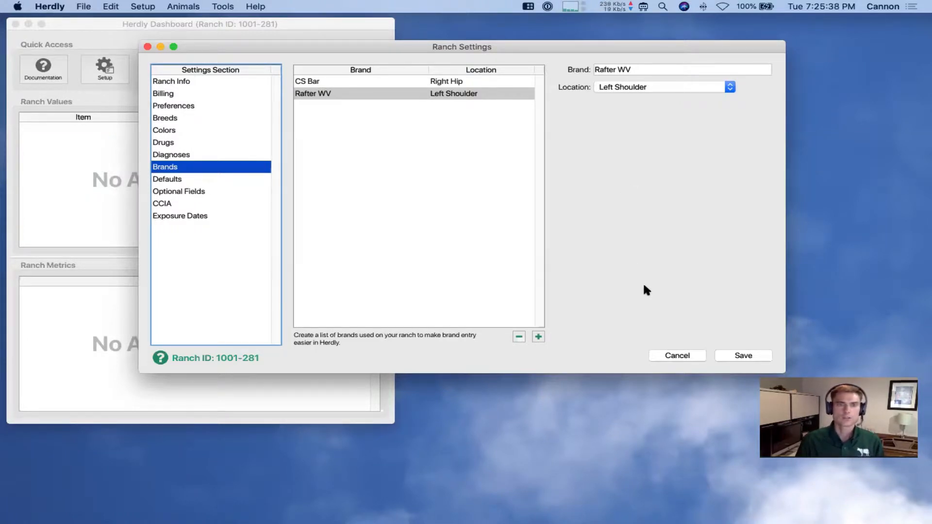
click(723, 354)
Open the Animal List and start a New Animal record
click(182, 71)
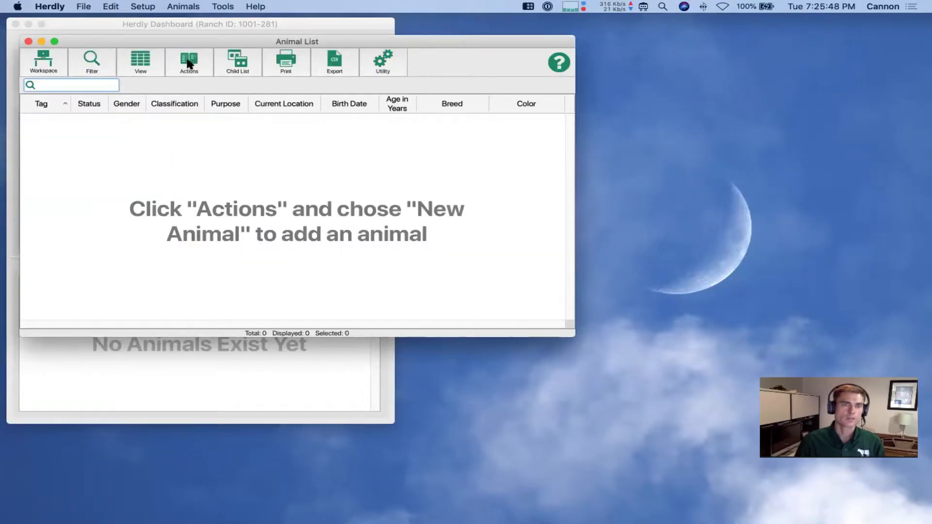
click(188, 63)
click(208, 69)
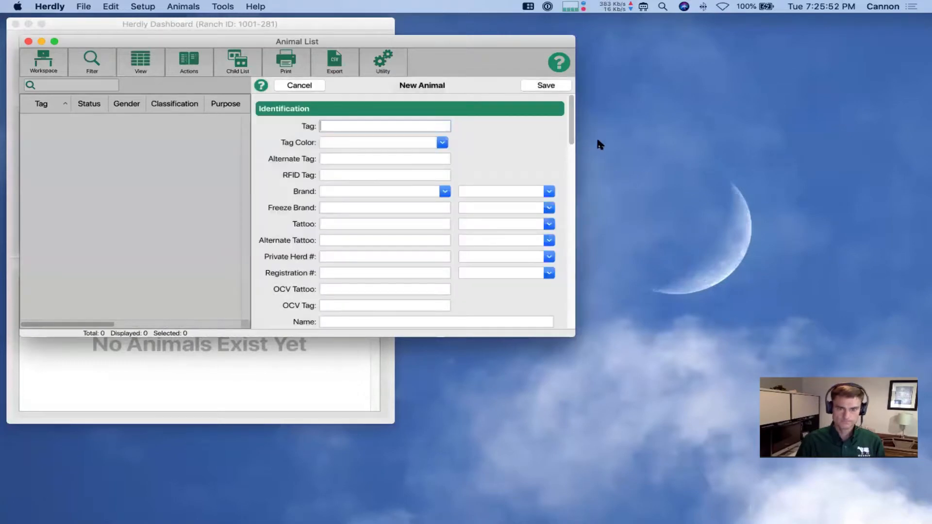
drag(570, 125, 574, 182)
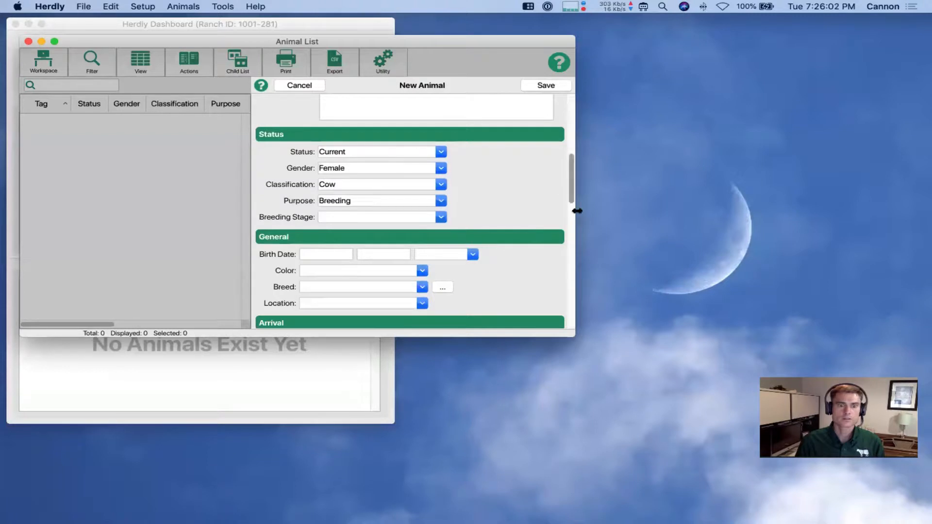
scroll(572, 192, up, 2)
drag(572, 190, 572, 141)
Try brand CS Bar, switch to Rafter WV on Left Shoulder, then cancel the animal
click(348, 173)
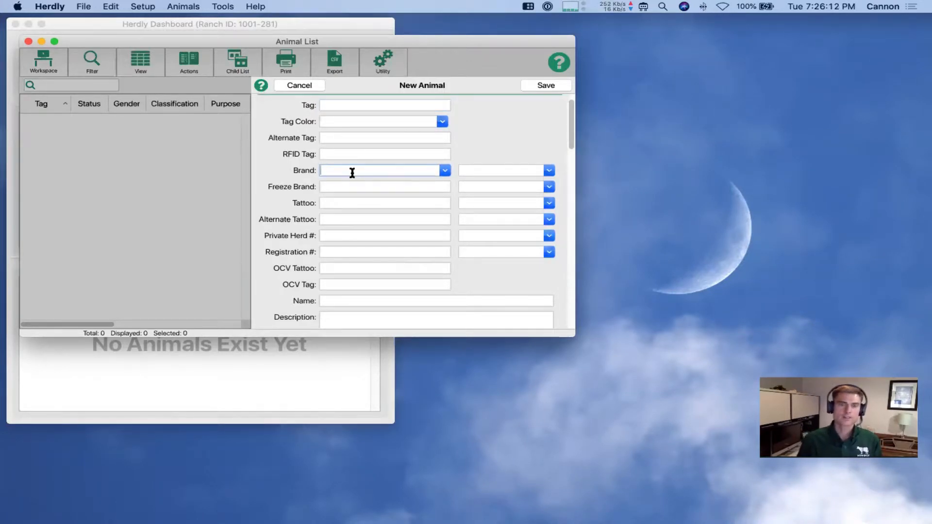
click(444, 170)
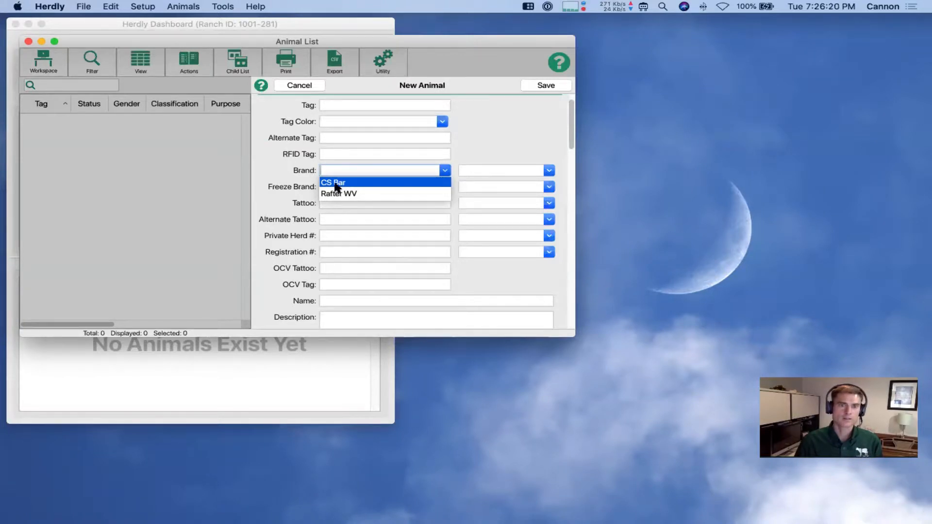
click(334, 184)
key(Tab)
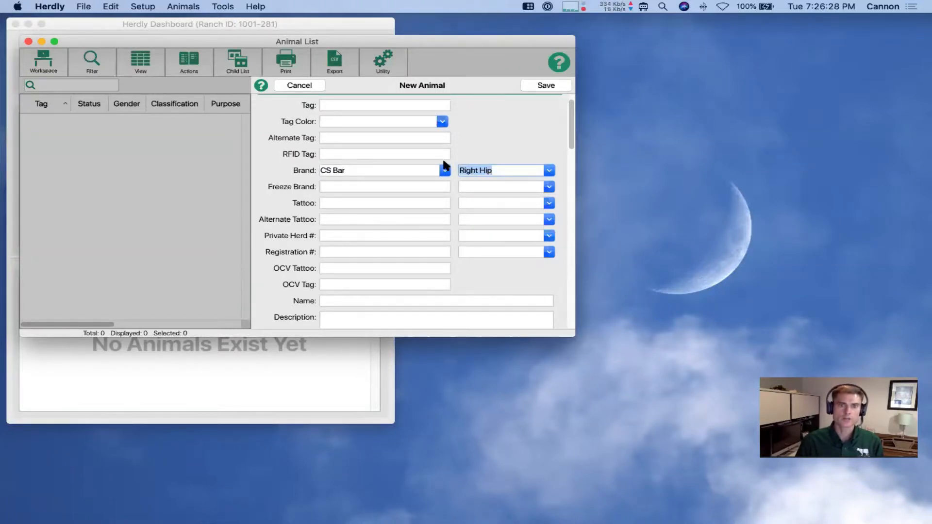
key(shift+Tab)
key(Down)
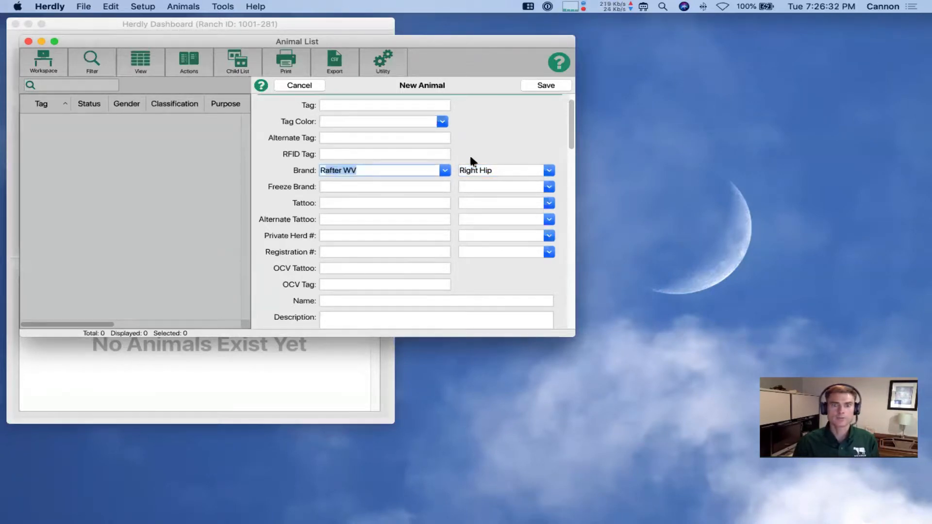
key(Tab)
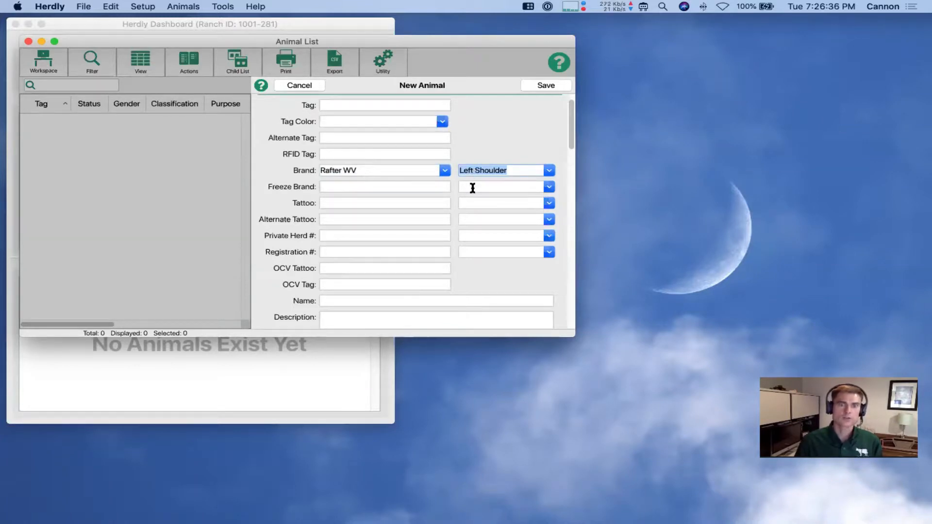
key(Tab)
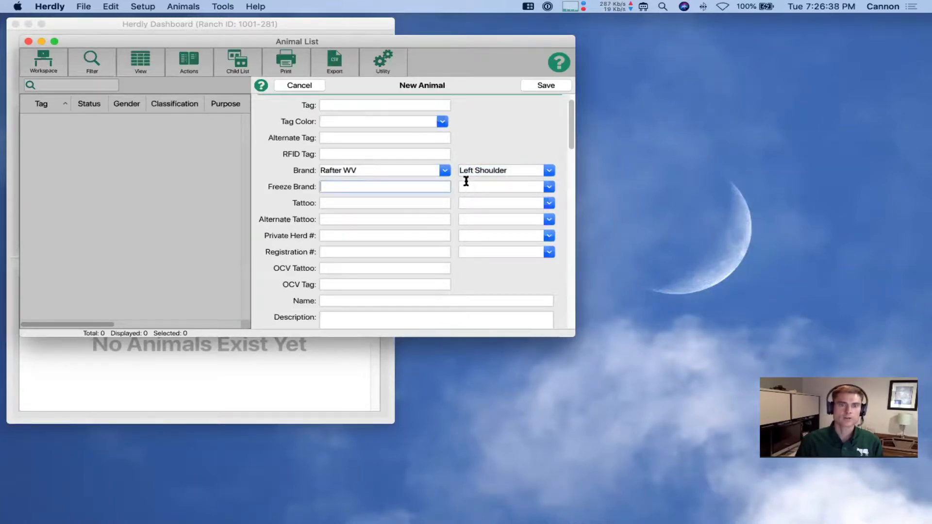
click(297, 87)
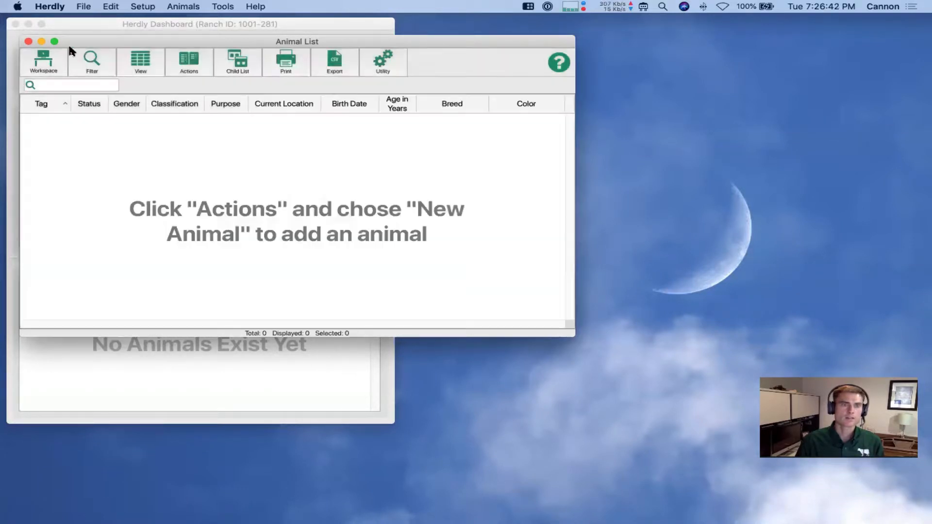
Close the Animal List and reopen Ranch Settings to review the saved brands
click(28, 42)
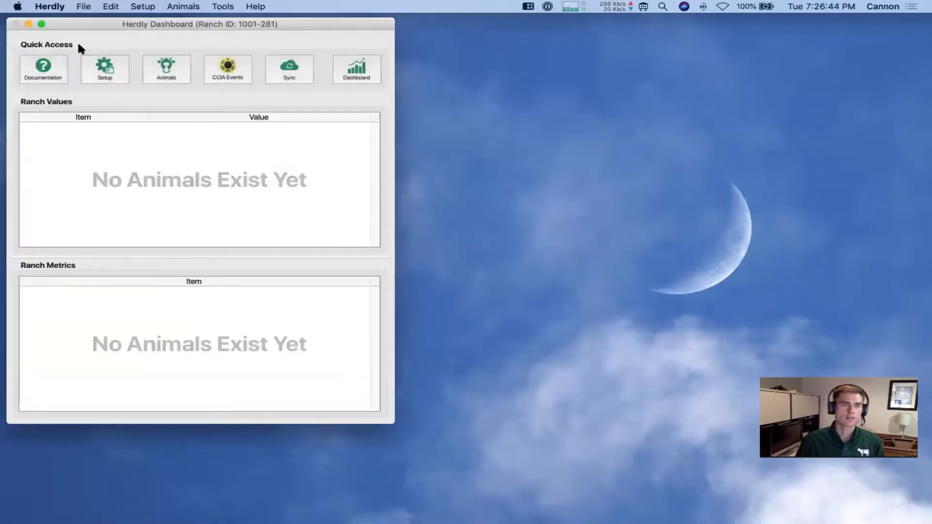
click(115, 61)
click(127, 67)
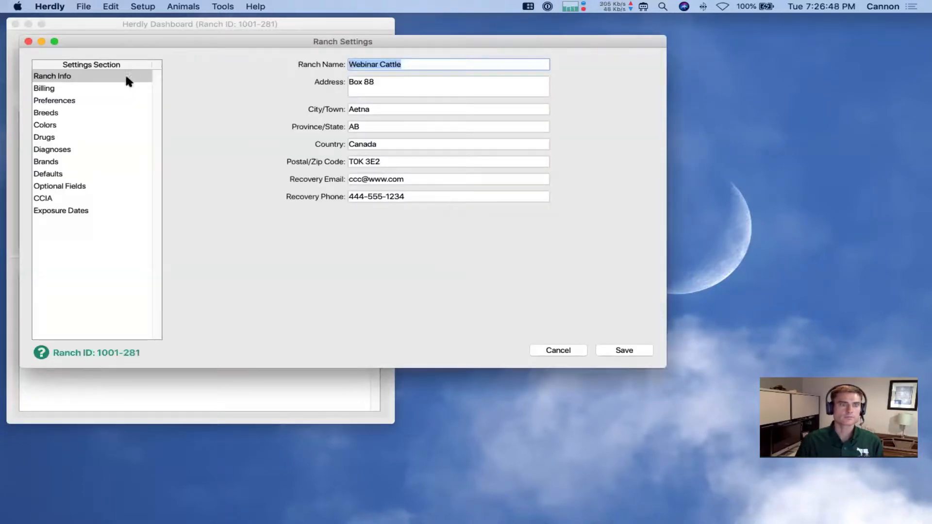
click(69, 160)
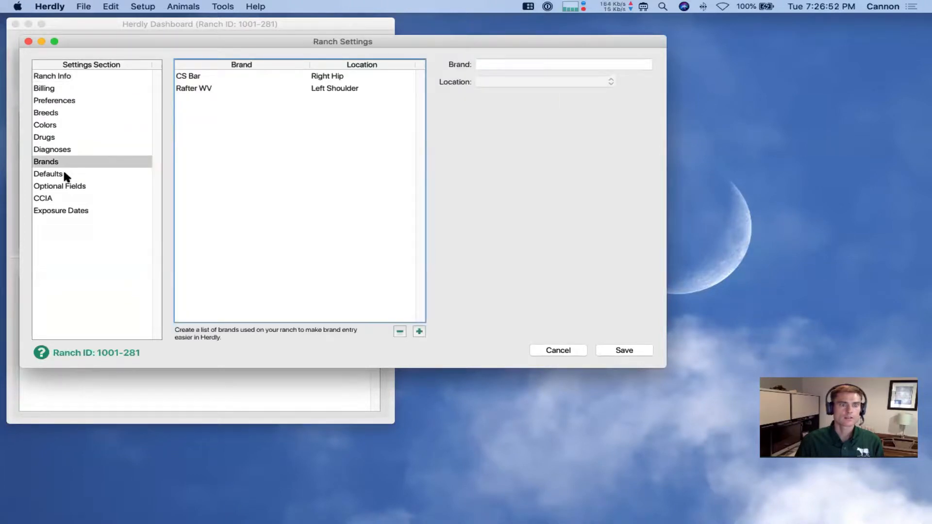
Set AN50 BM50 as the default breed in the Defaults section
click(64, 173)
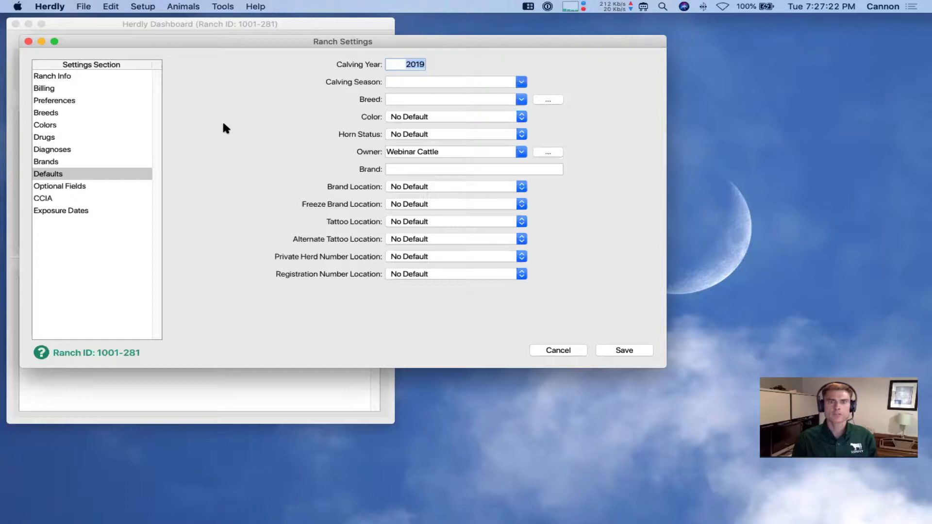
key(Tab)
key(Tab)
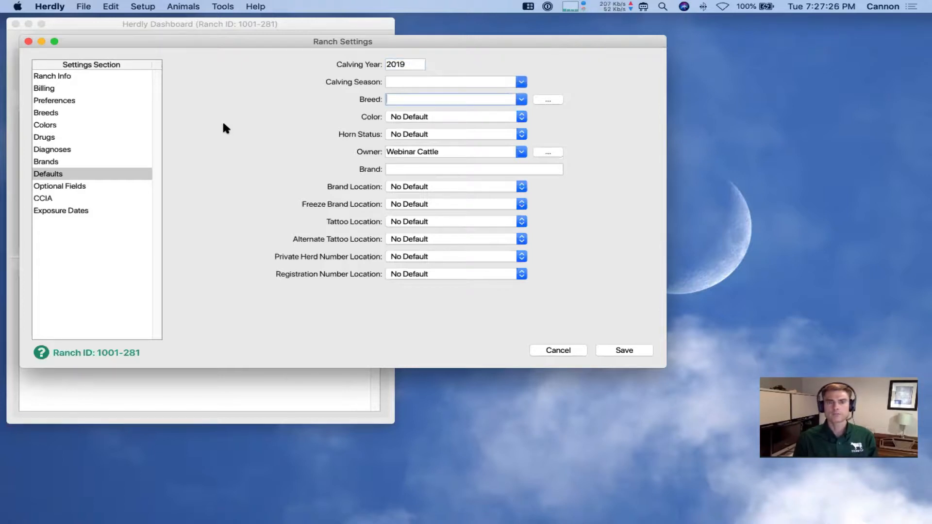
click(512, 98)
click(439, 123)
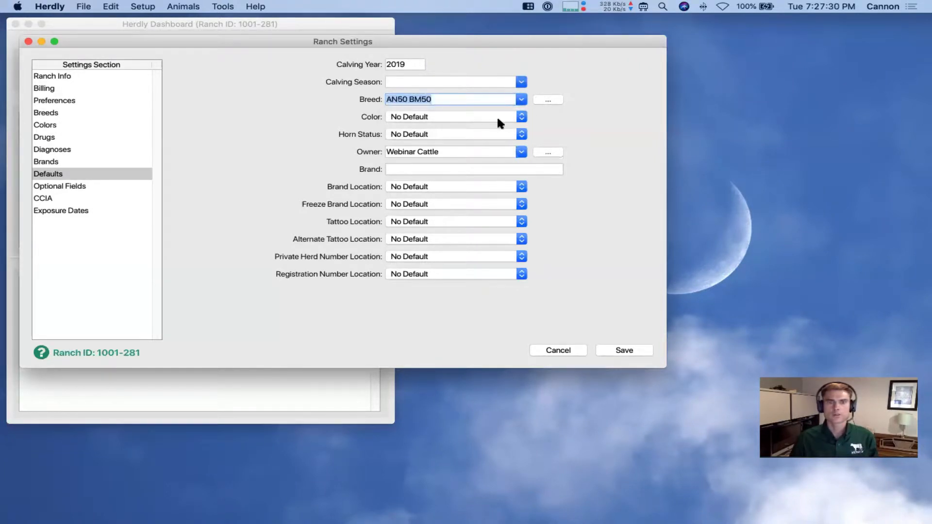
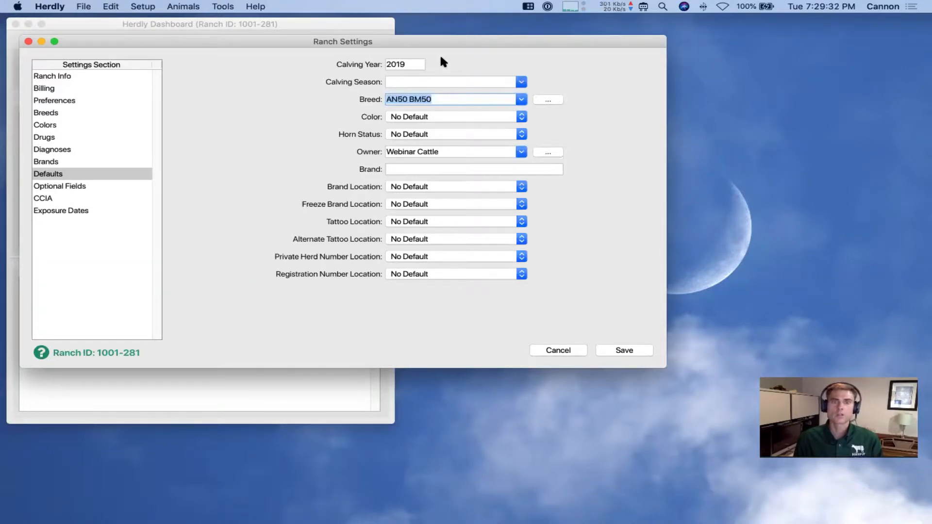
Select the calving year value, then switch Ranch Settings to the Optional Fields list
double_click(406, 64)
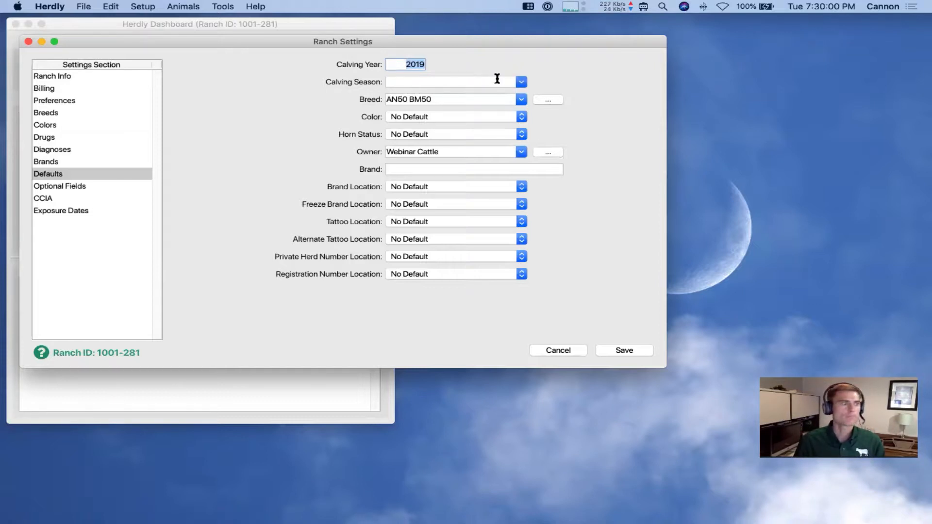
click(88, 186)
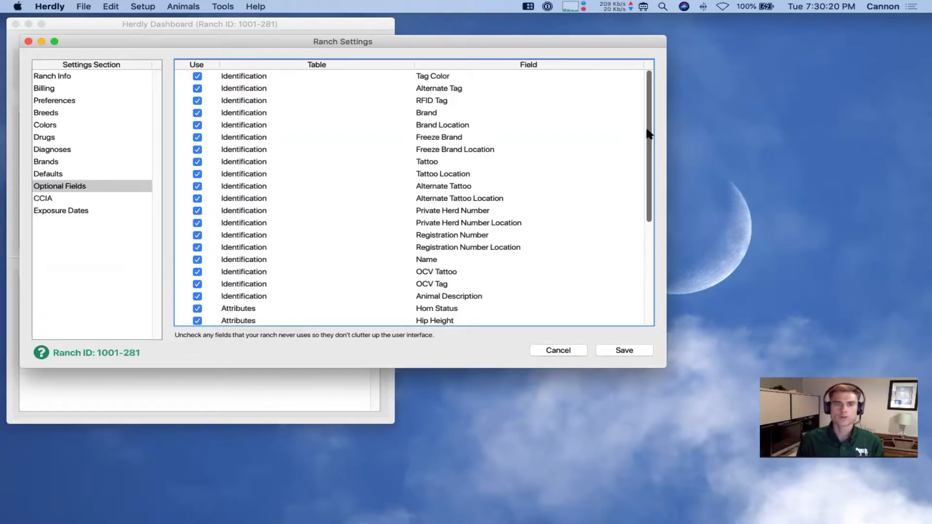
click(307, 23)
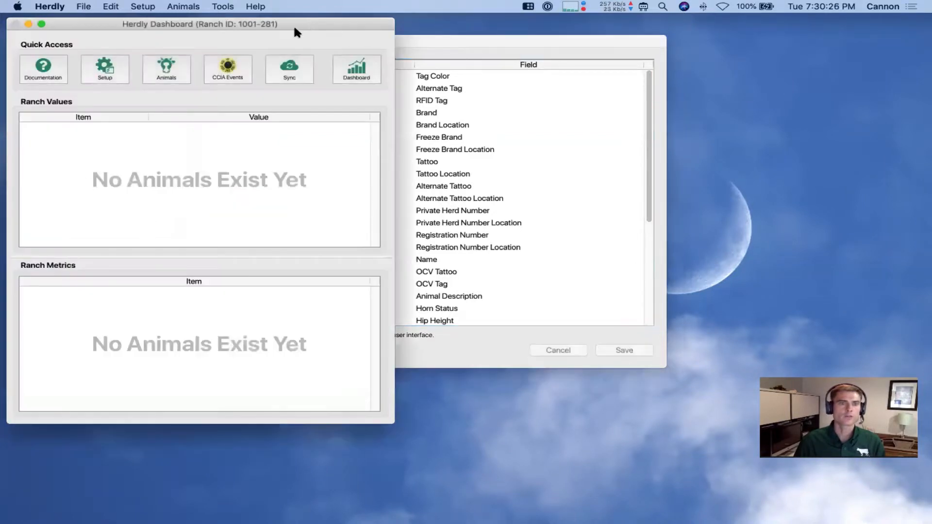
click(181, 68)
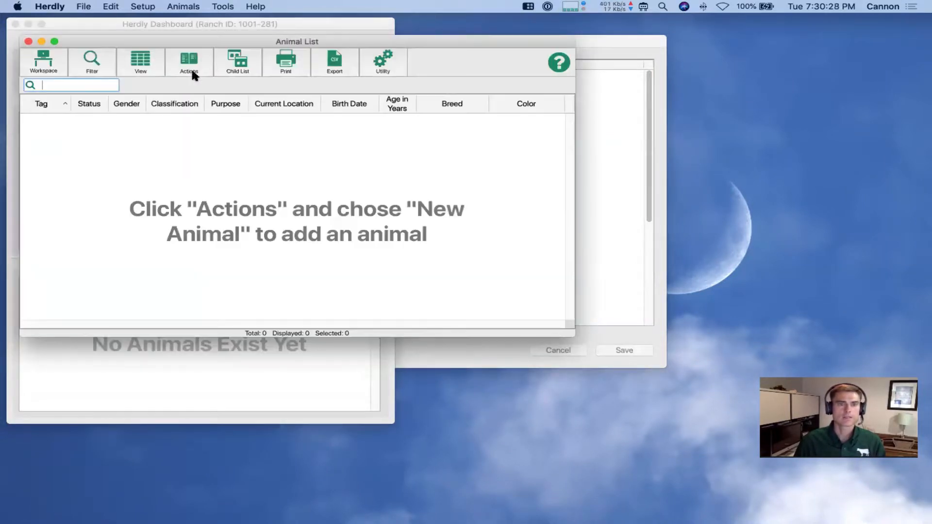
click(194, 63)
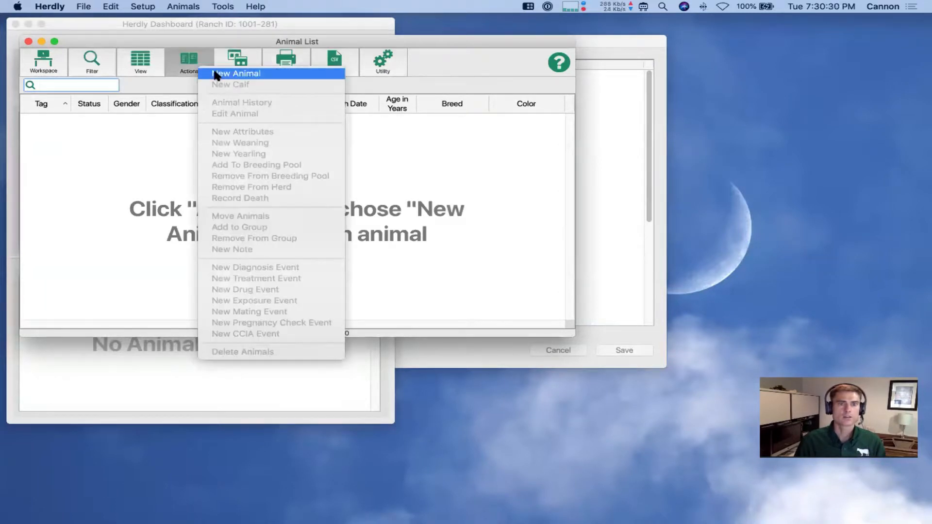
click(215, 75)
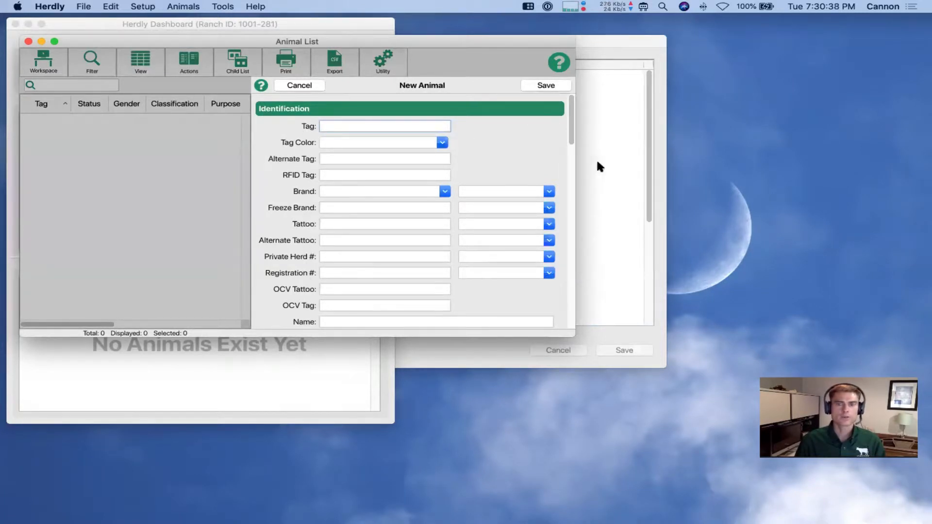
scroll(571, 140, down, 1)
scroll(571, 141, down, 5)
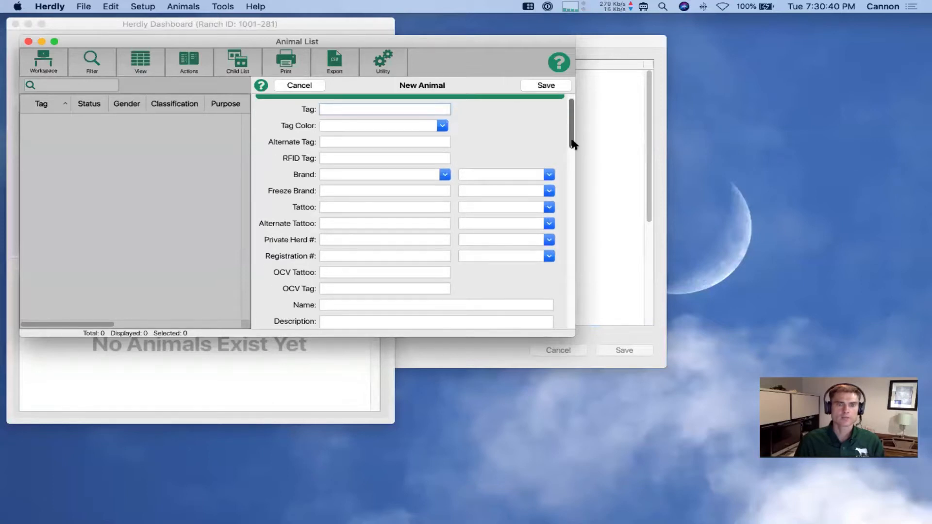
drag(571, 143, 570, 128)
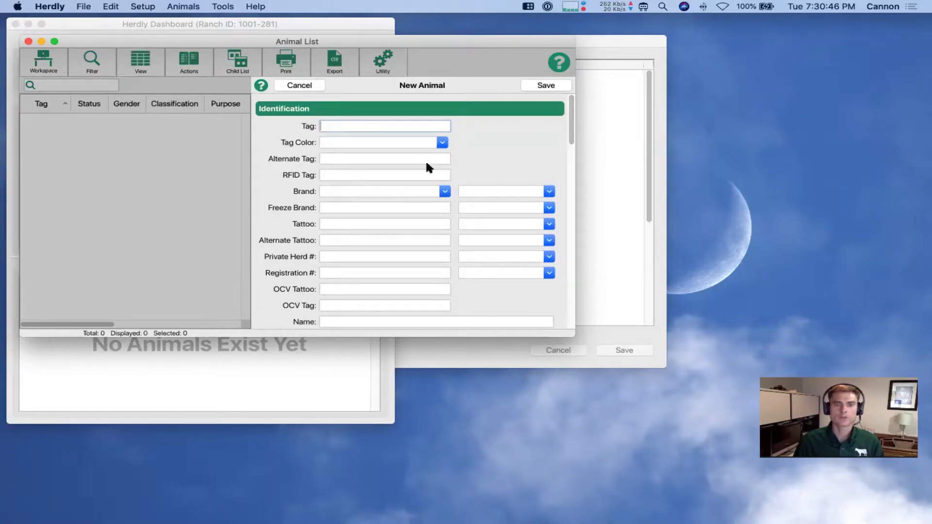
click(311, 86)
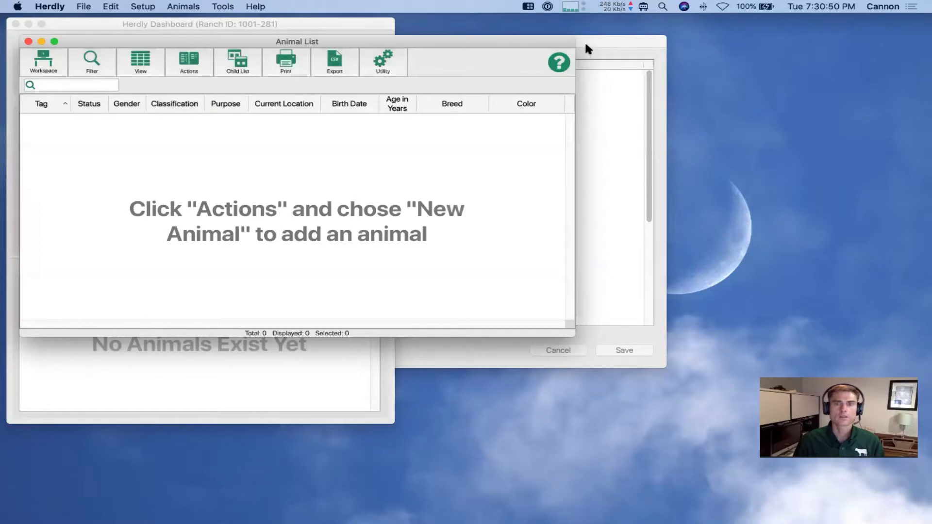
click(587, 43)
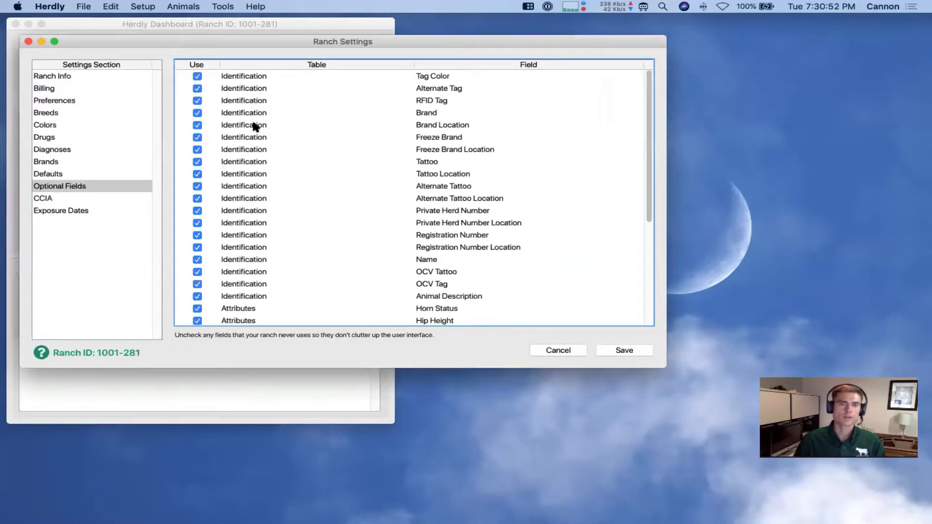
Uncheck all optional fields, then re-enable Tag Color, Alternate Tag, RFID Tag, Brand and Brand Location
alt+click(196, 112)
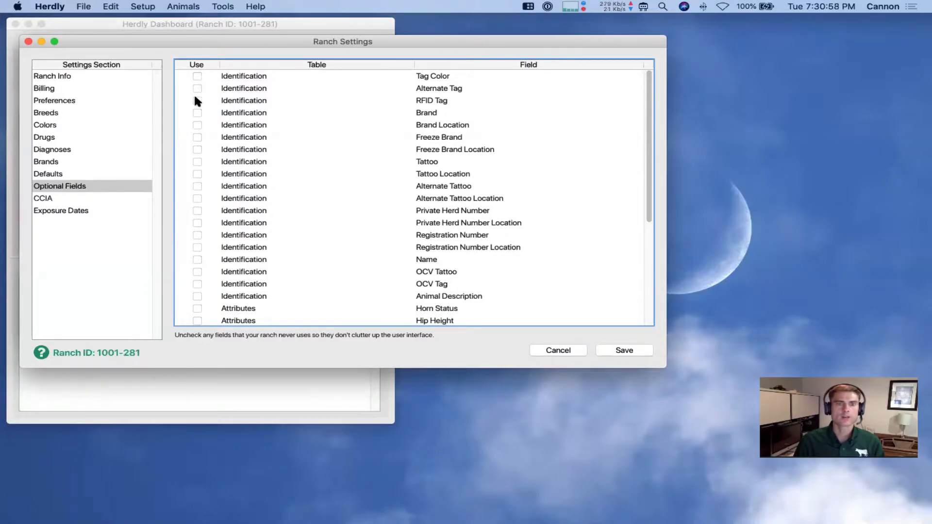
click(197, 77)
click(196, 88)
click(196, 99)
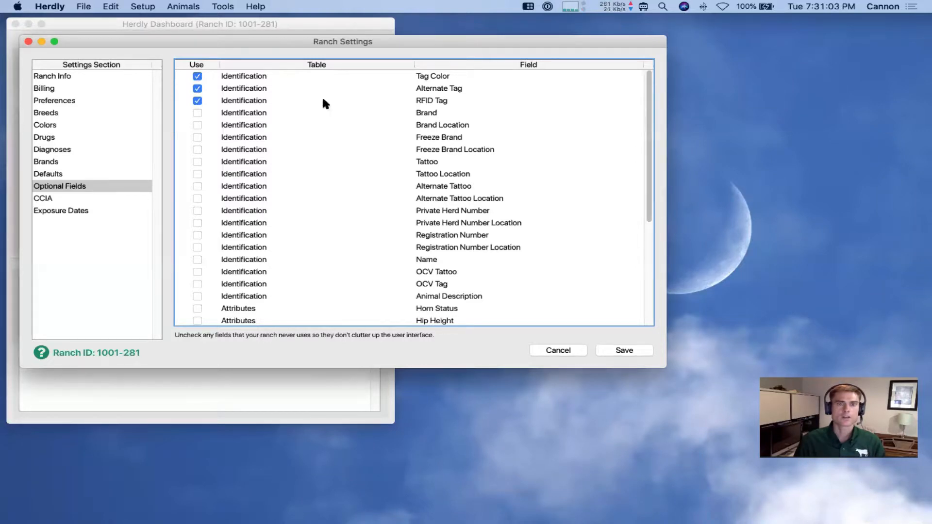
click(197, 113)
click(196, 125)
Enable Horn Status, udder, teat, temperament, claw, foot, rear legs and pelvic area fields, and save
drag(648, 197, 650, 287)
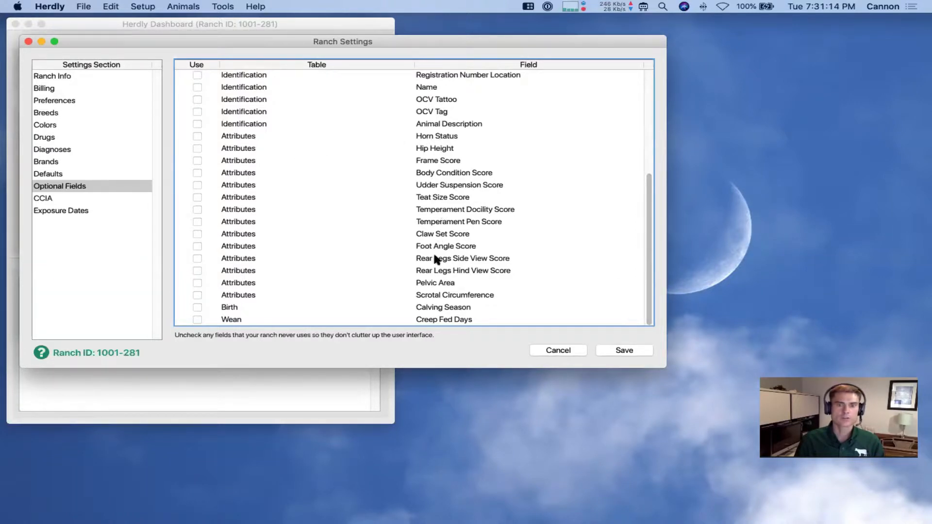
click(197, 138)
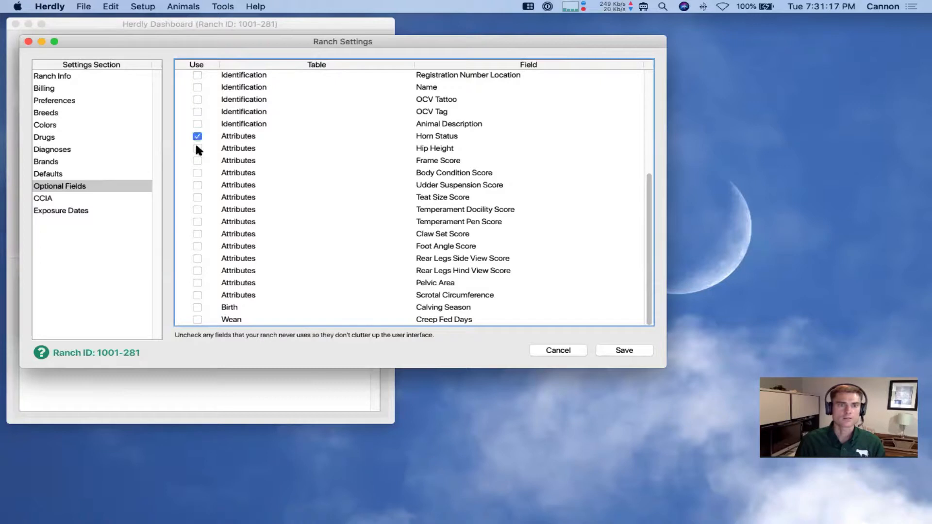
click(197, 185)
click(197, 198)
click(197, 209)
click(197, 222)
click(196, 235)
click(197, 247)
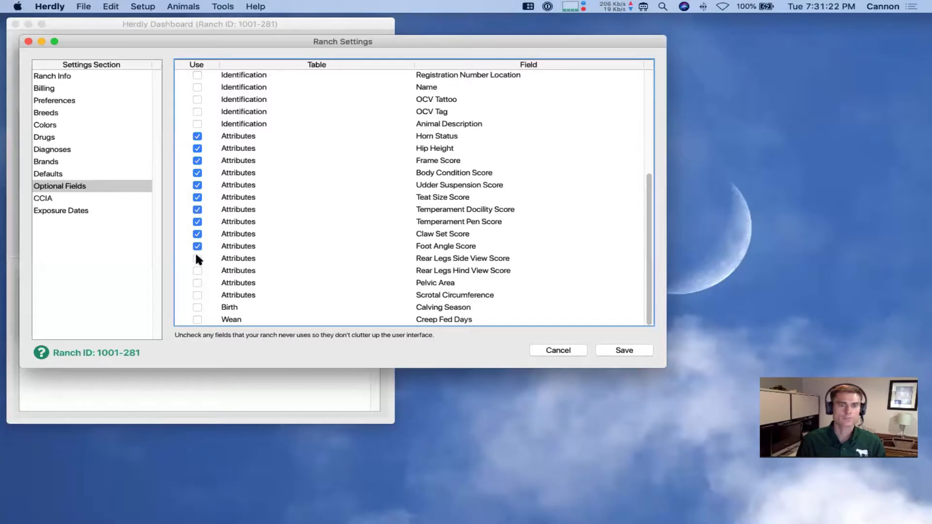
click(196, 270)
click(196, 282)
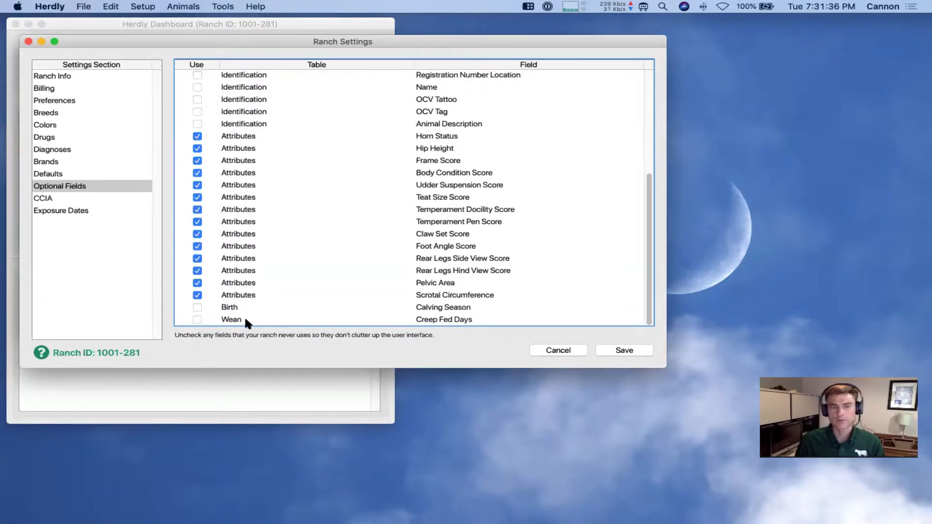
click(605, 348)
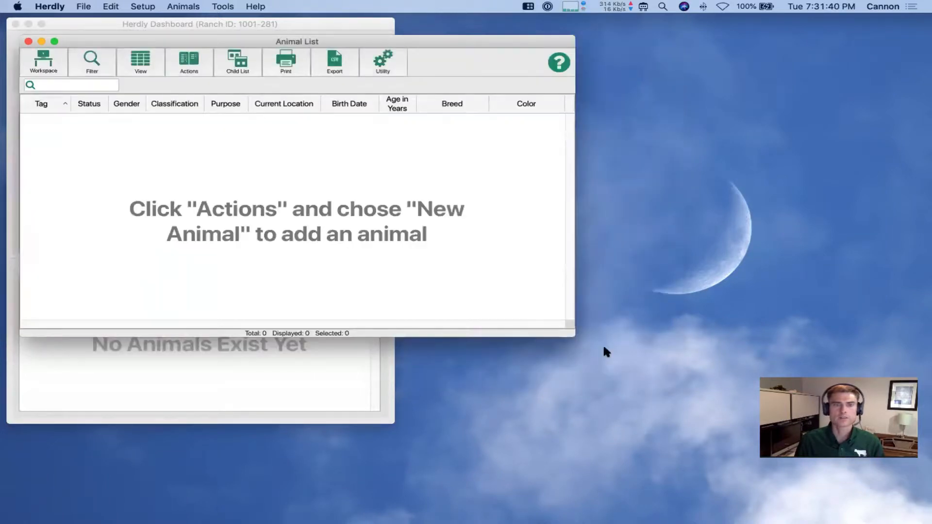
Preview a New Animal form showing only Tag, Tag Color, Alternate Tag, RFID Tag and Brand, then cancel it
click(193, 67)
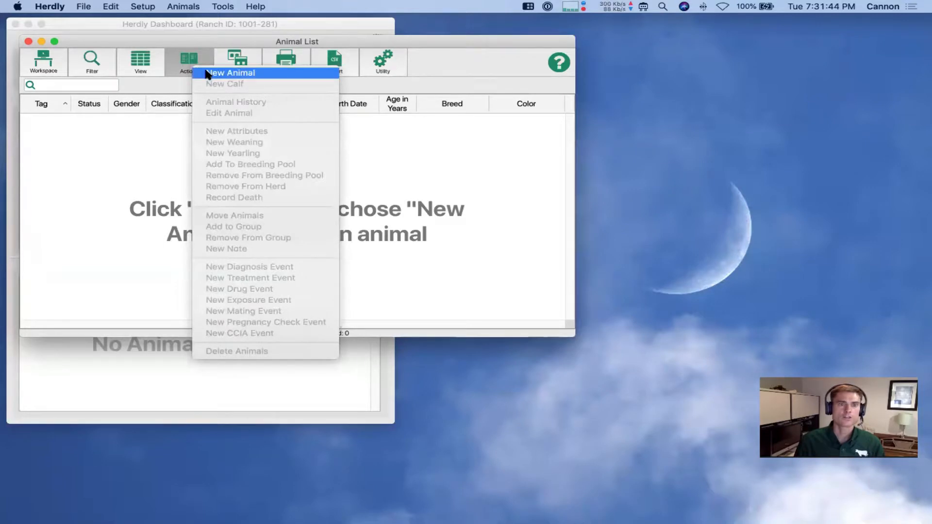
click(206, 72)
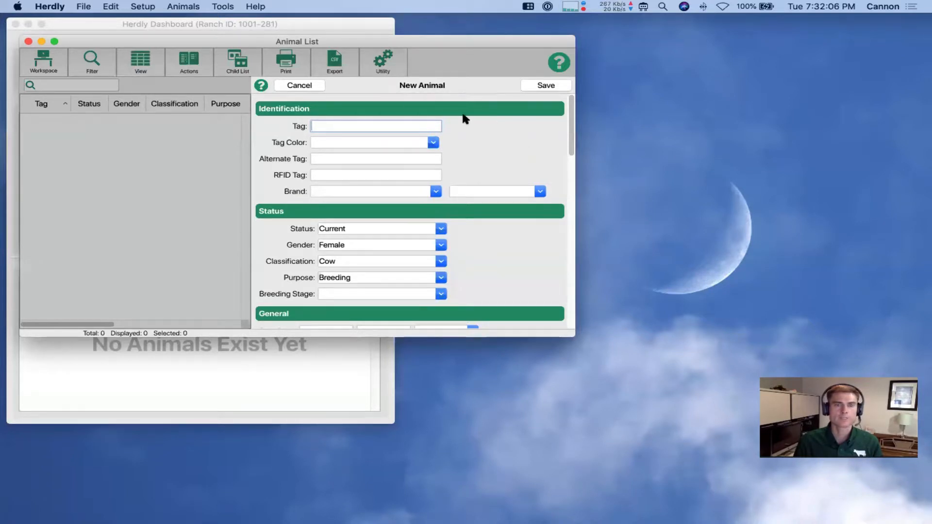
click(316, 83)
From the Dashboard, open Setup > Ranch Settings and go to the CCIA section
click(307, 23)
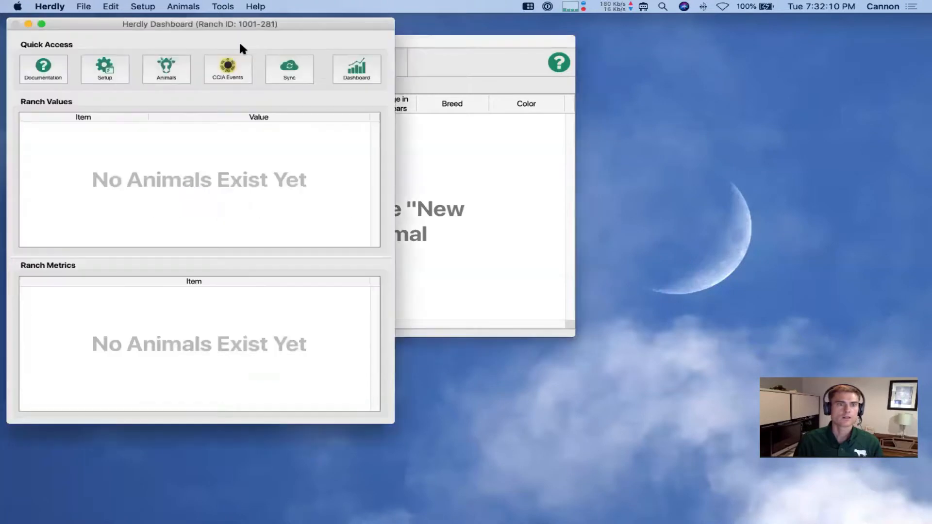
click(121, 67)
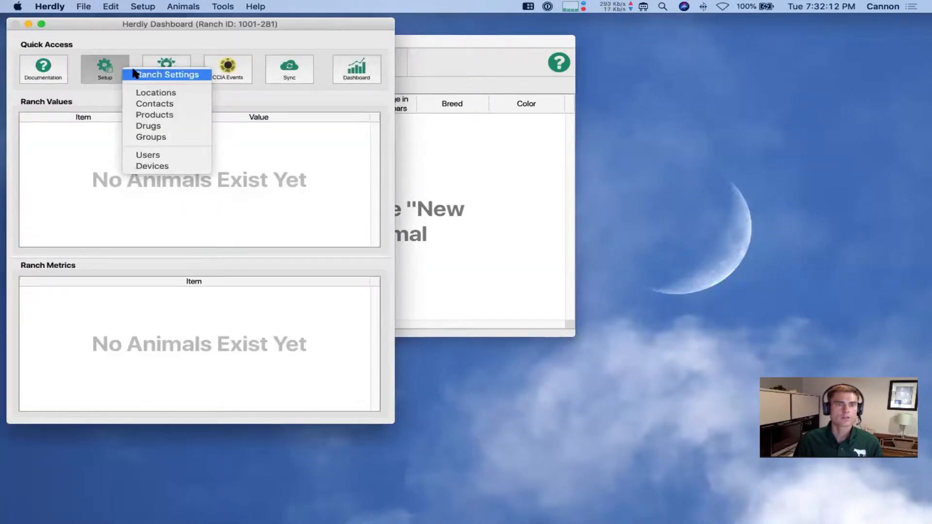
click(134, 73)
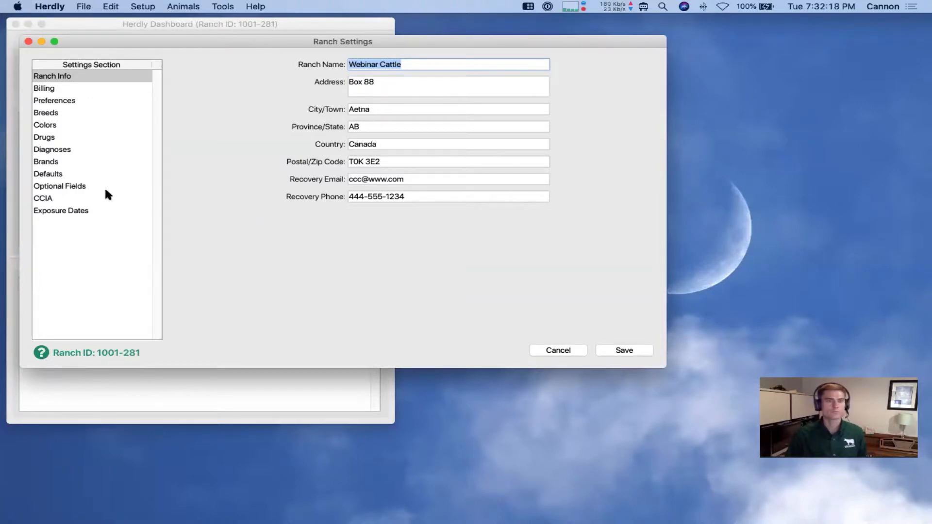
click(58, 198)
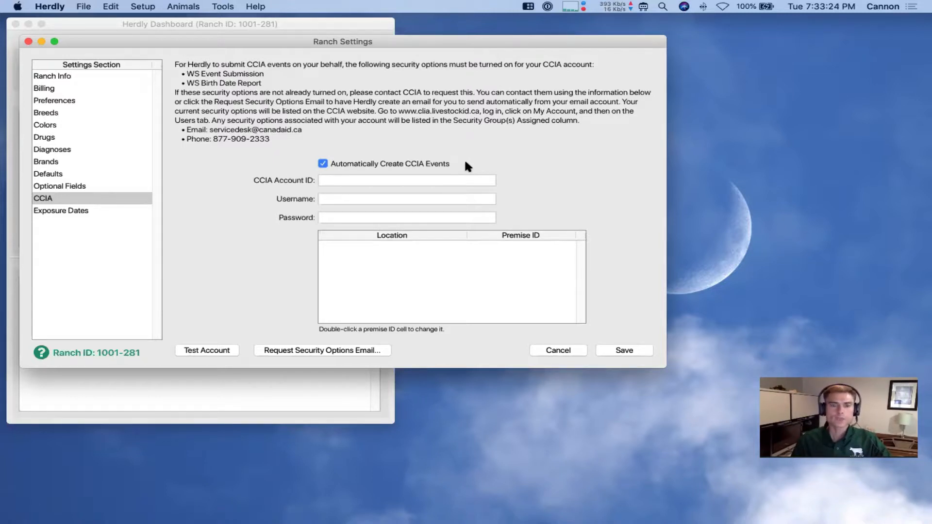
click(377, 181)
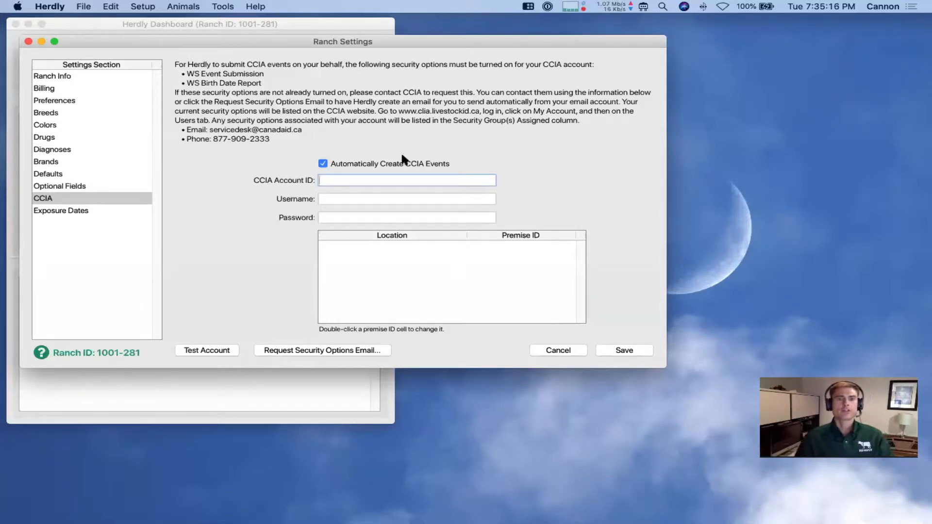
Test the blank CCIA credentials, dismiss the missing-credentials alert, and go to Exposure Dates
click(209, 351)
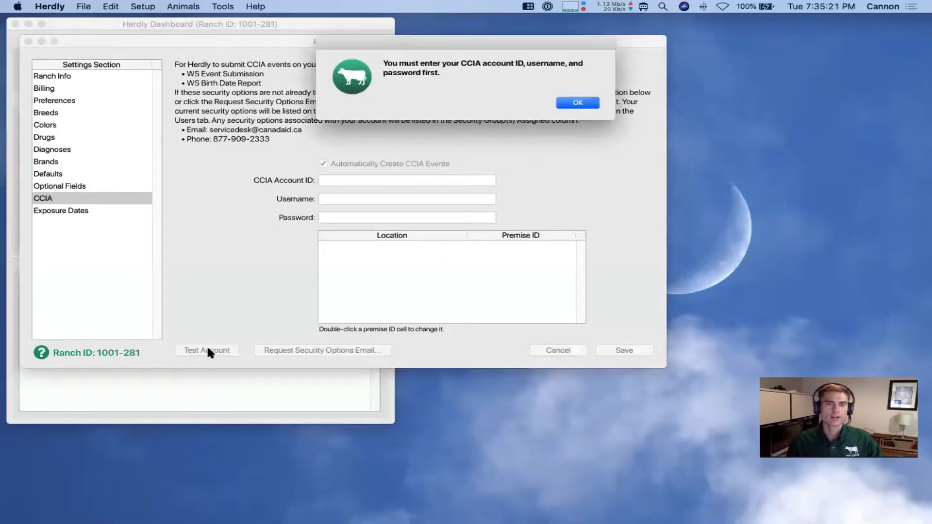
click(563, 107)
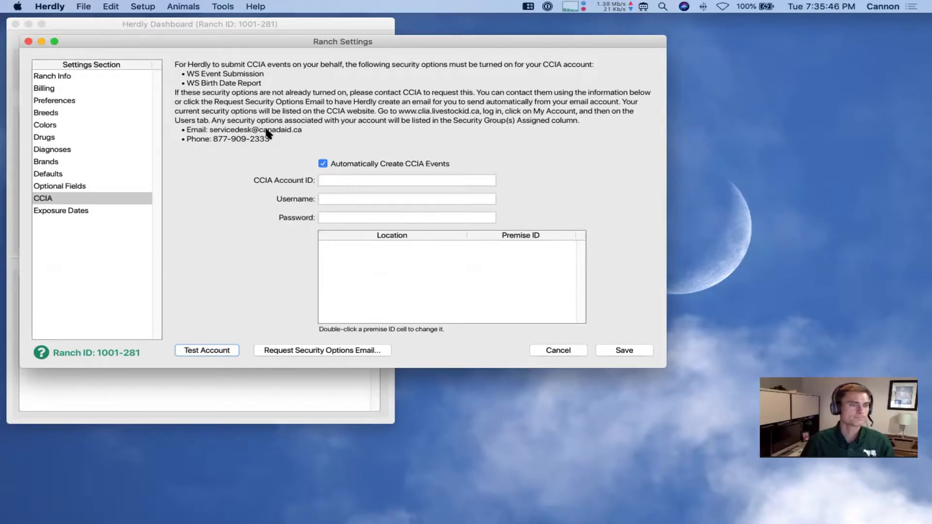
click(86, 212)
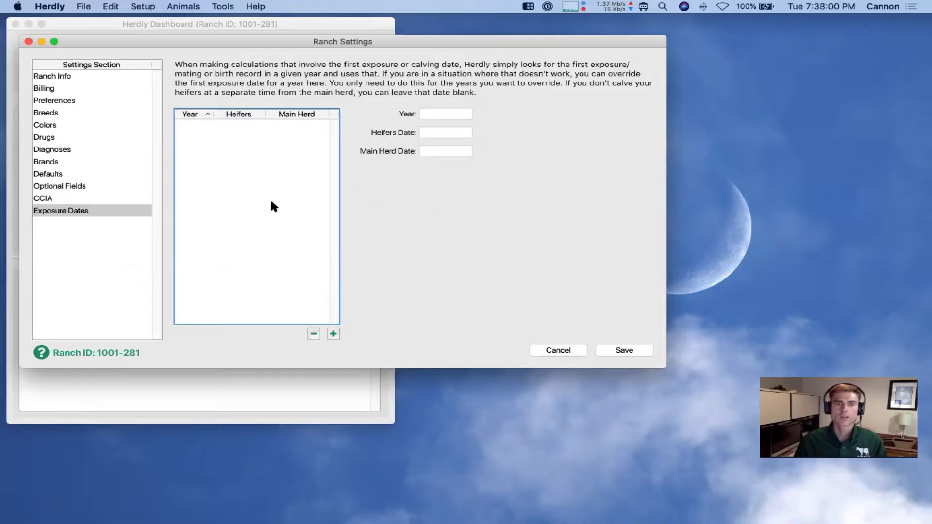
Add year 2018 with heifers date 6/1/2018 and main herd date 7/1/2018, and save
click(332, 332)
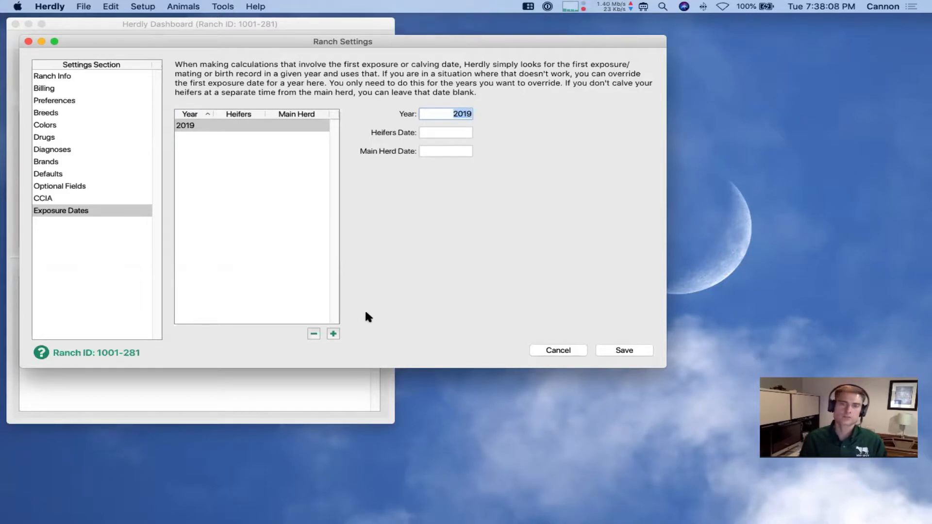
text(2)
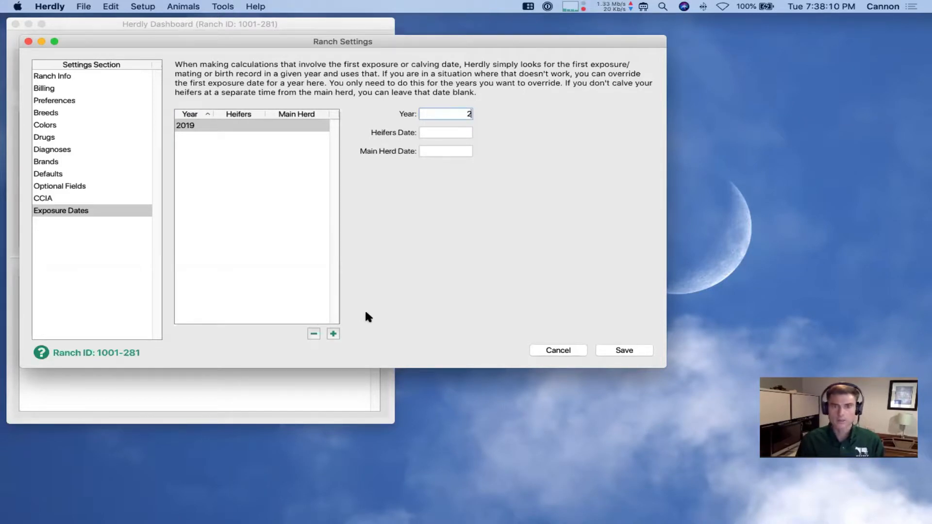
text(018)
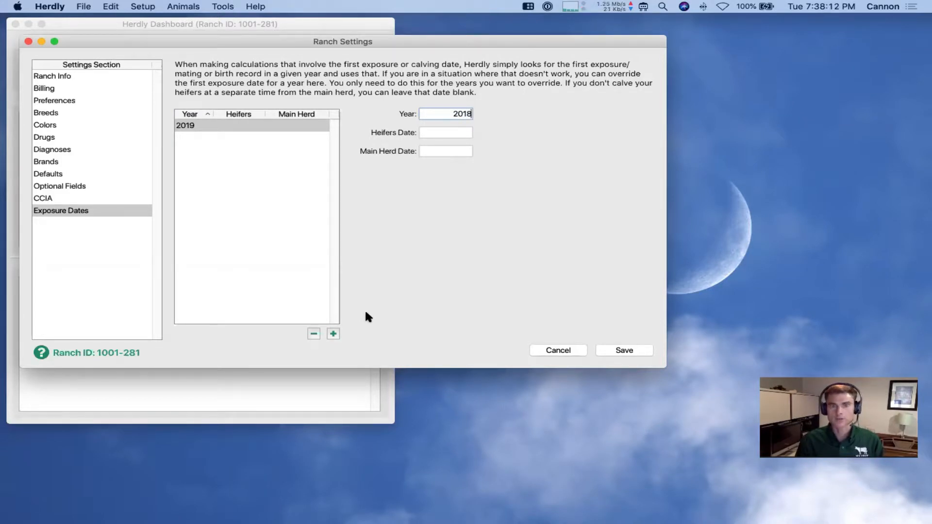
key(Tab)
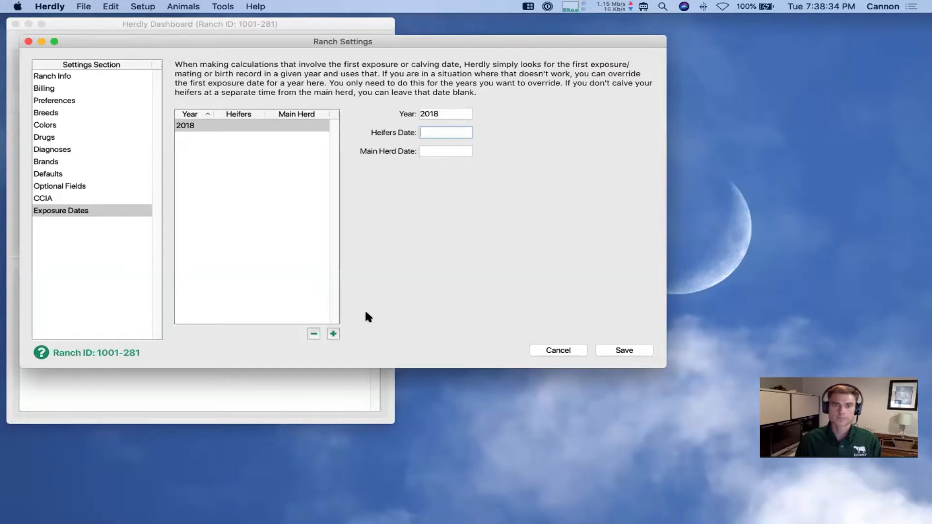
text(6)
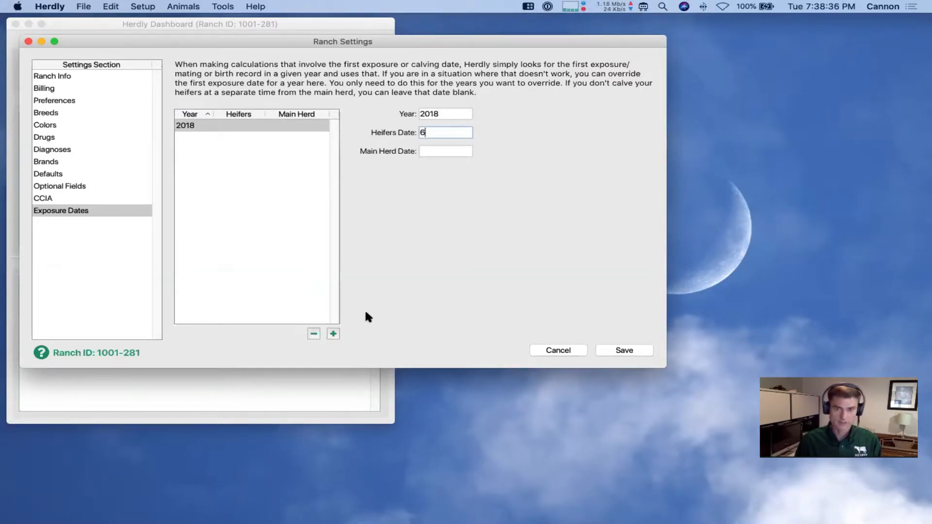
text(/1/2018)
key(Tab)
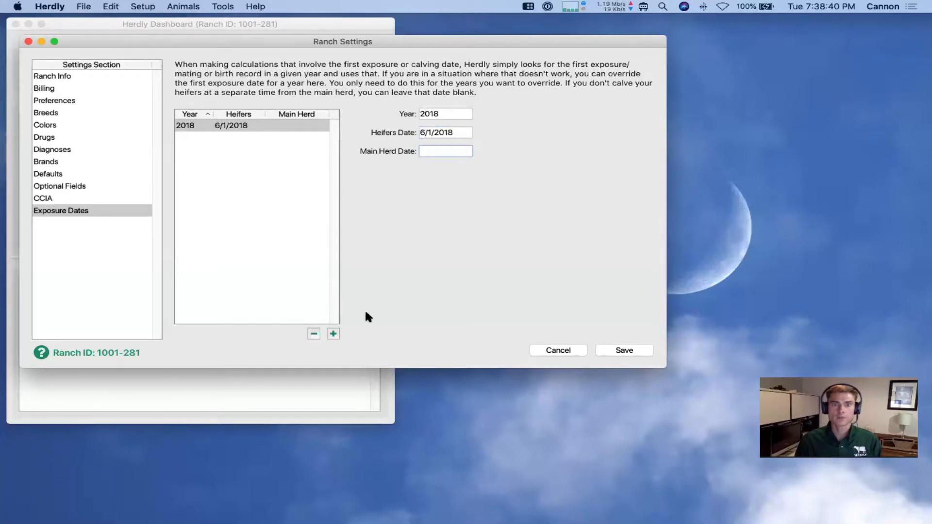
text(7/1/2018)
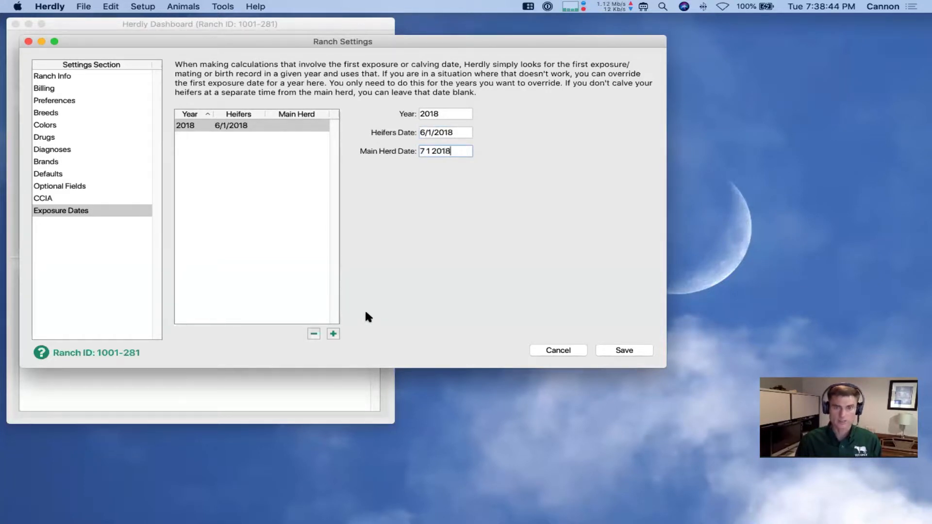
key(Tab)
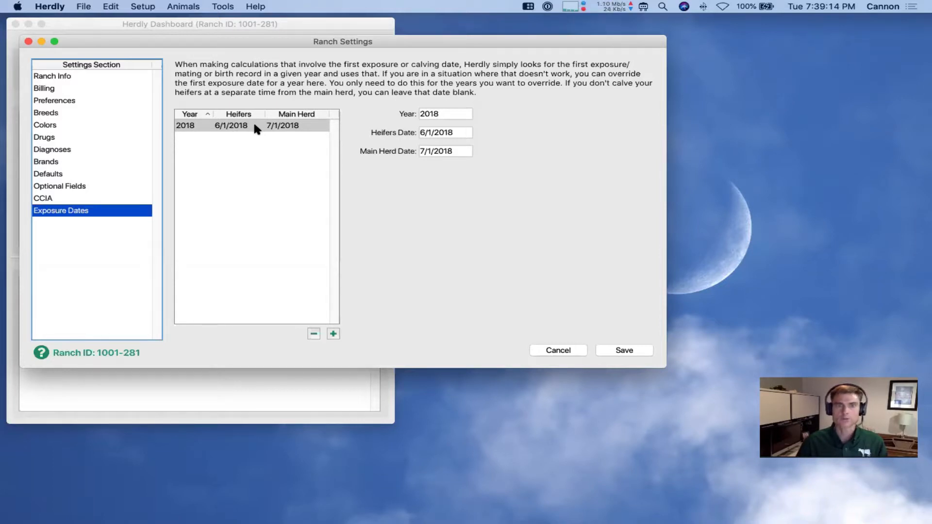
click(610, 349)
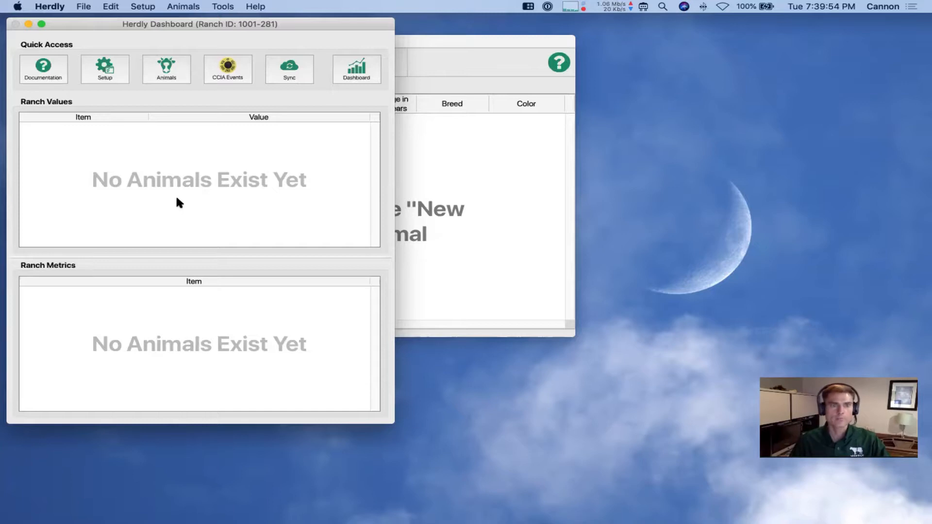
Open Setup > Users and bring up the existing administrator user's settings
click(118, 77)
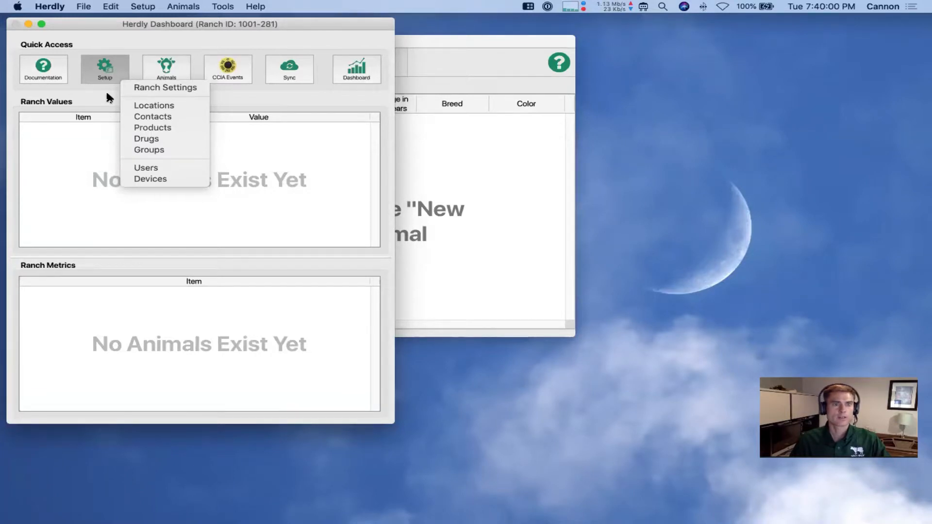
click(155, 168)
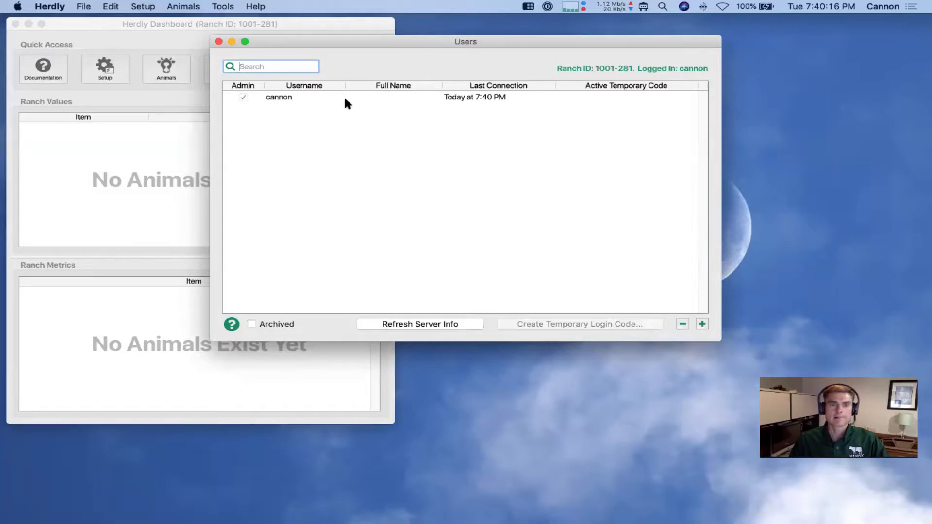
double_click(369, 97)
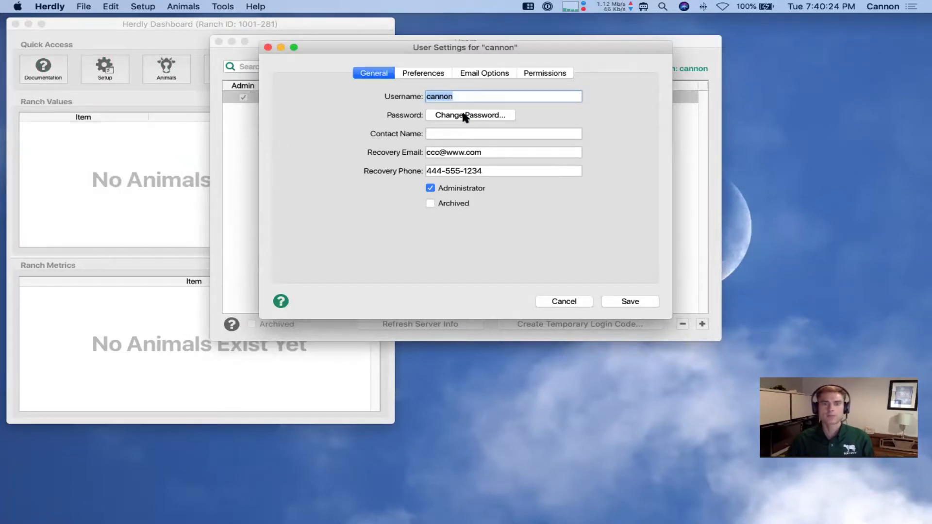
Enter the admin user's contact name, then view the Preferences and Email Options tabs
click(470, 132)
key(Tab)
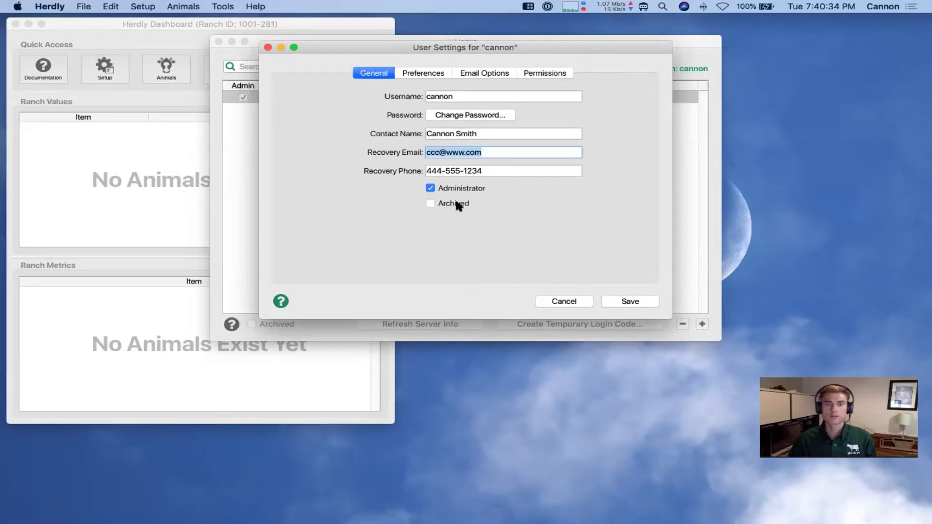
click(430, 72)
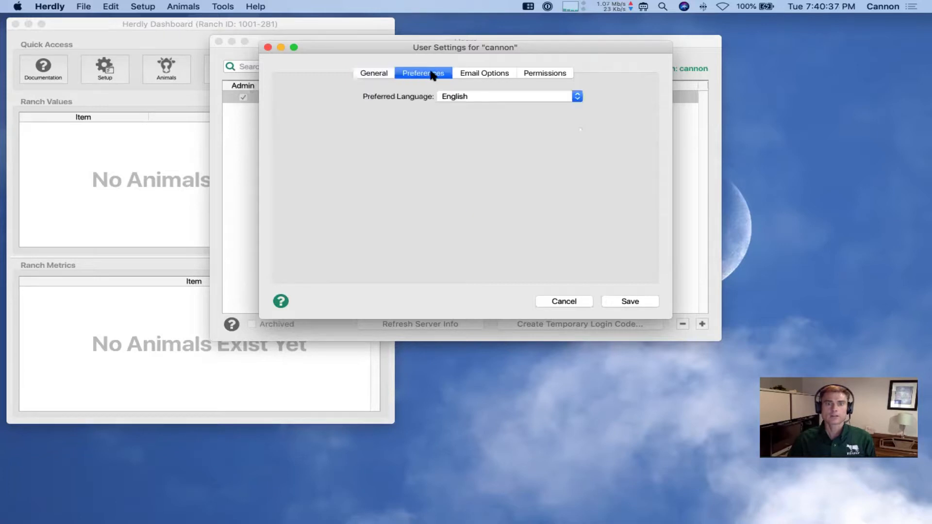
click(474, 73)
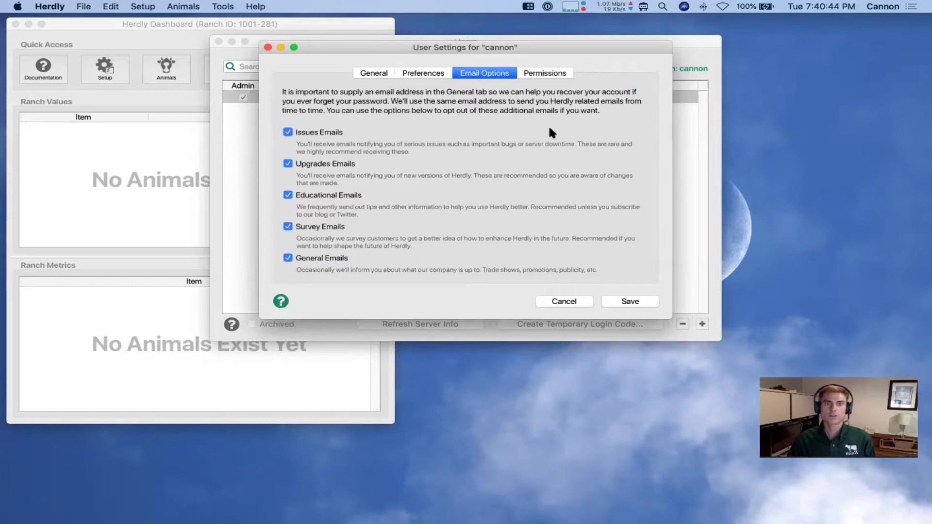
Try toggling Delete Animals and Edit Attribute History permissions, cancel, and start a new user
click(545, 72)
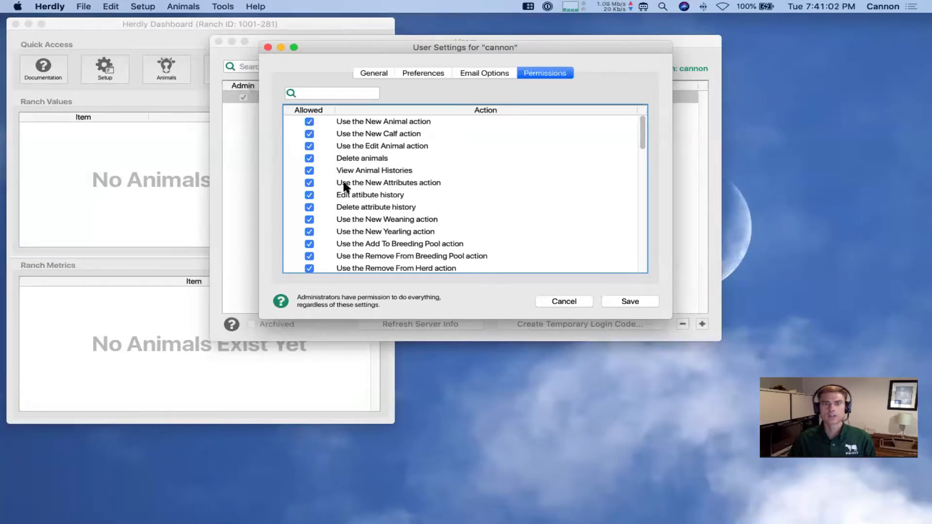
click(308, 159)
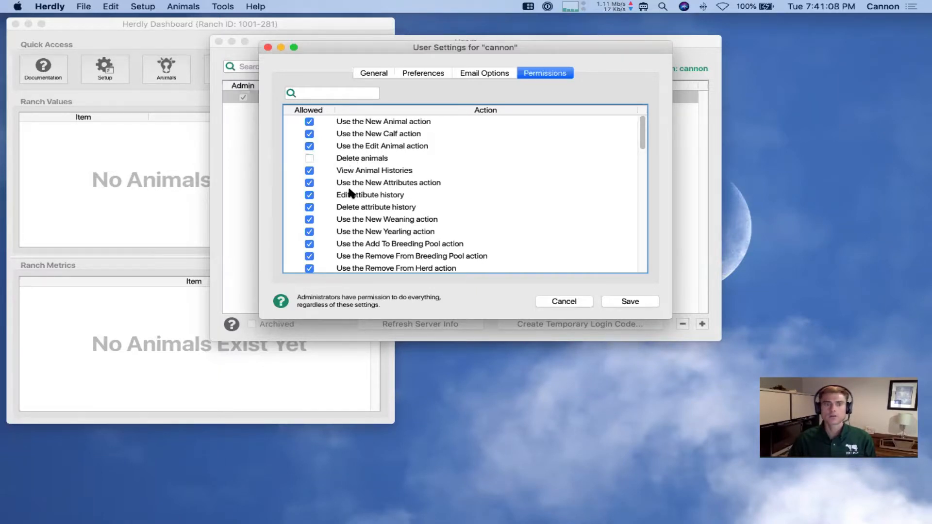
click(309, 195)
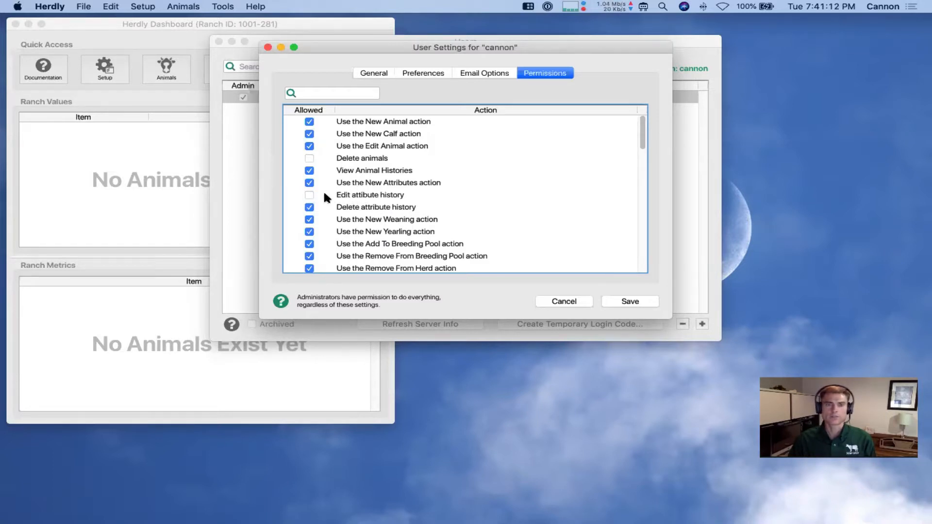
click(309, 196)
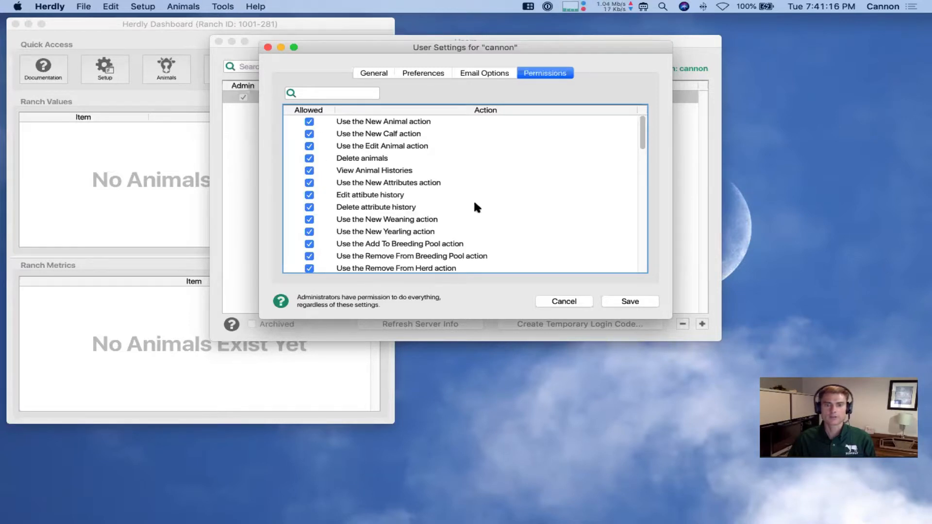
drag(639, 132, 642, 168)
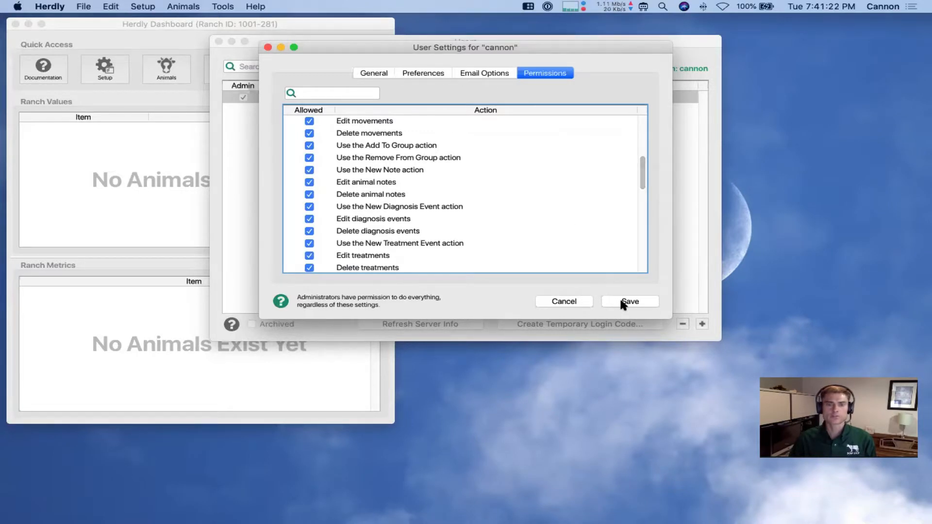
click(578, 302)
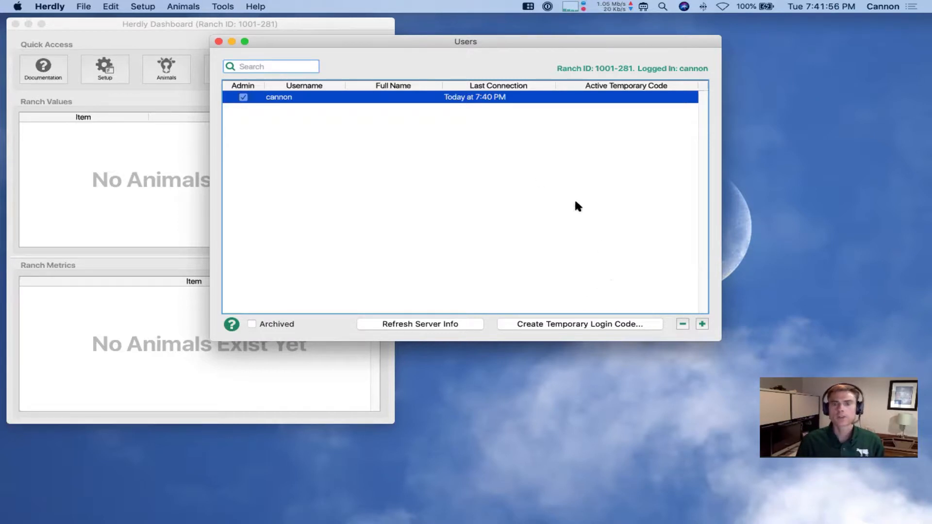
click(702, 322)
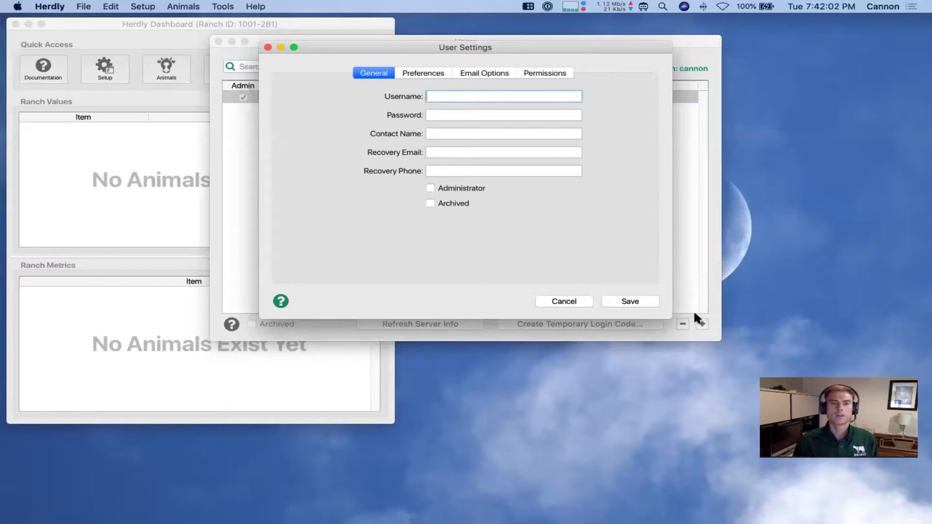
Enter the new user's username, password, contact name, recovery email and recovery phone, then save
text(levi)
key(Tab)
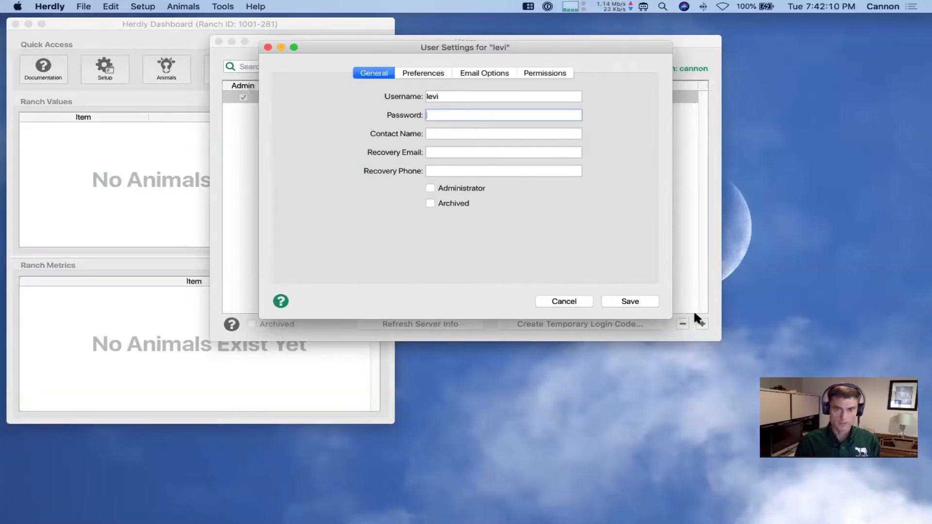
text(****)
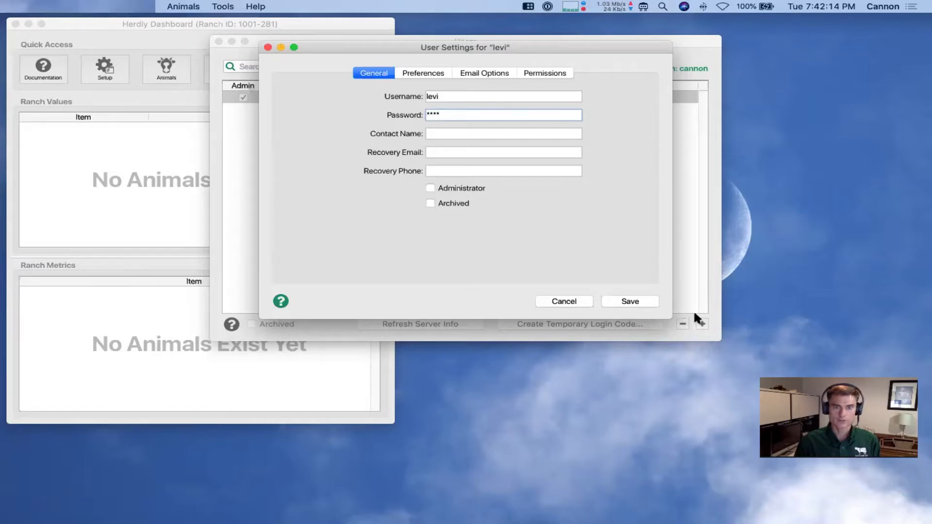
key(Tab)
key(Tab)
key(Tab)
text(444-888-7777)
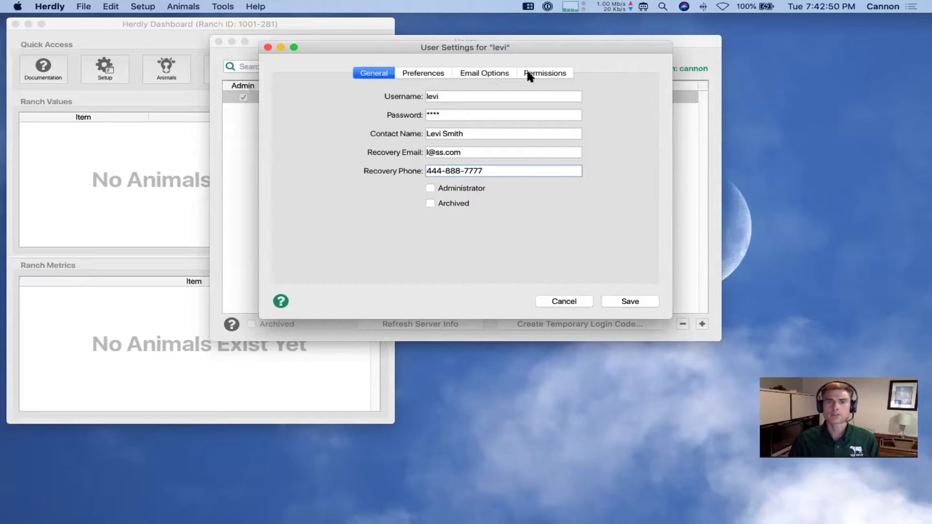
click(620, 300)
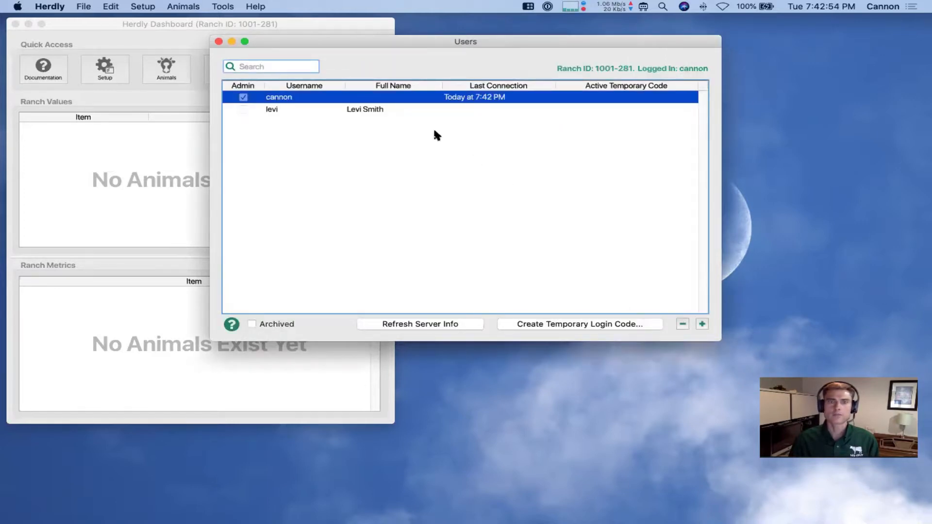
Archive the second, non-admin user and show archived users in the Users list
click(364, 109)
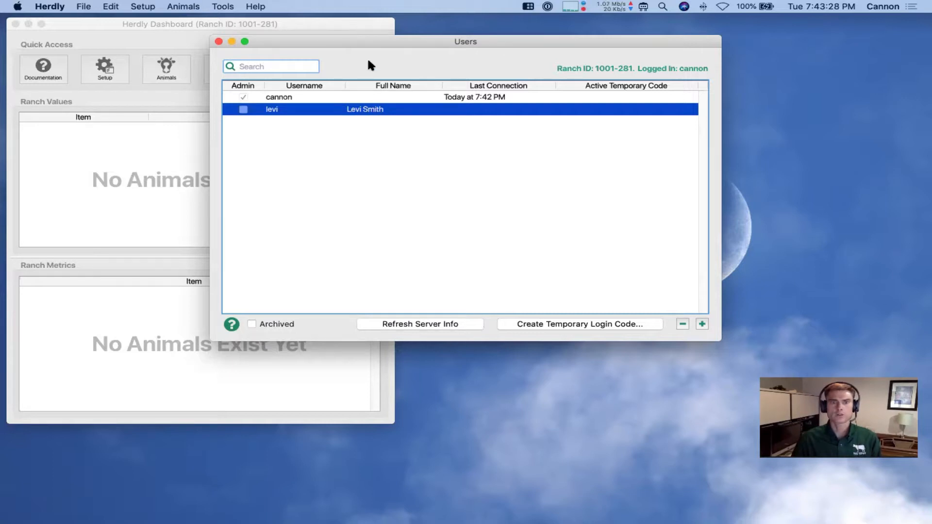
double_click(371, 109)
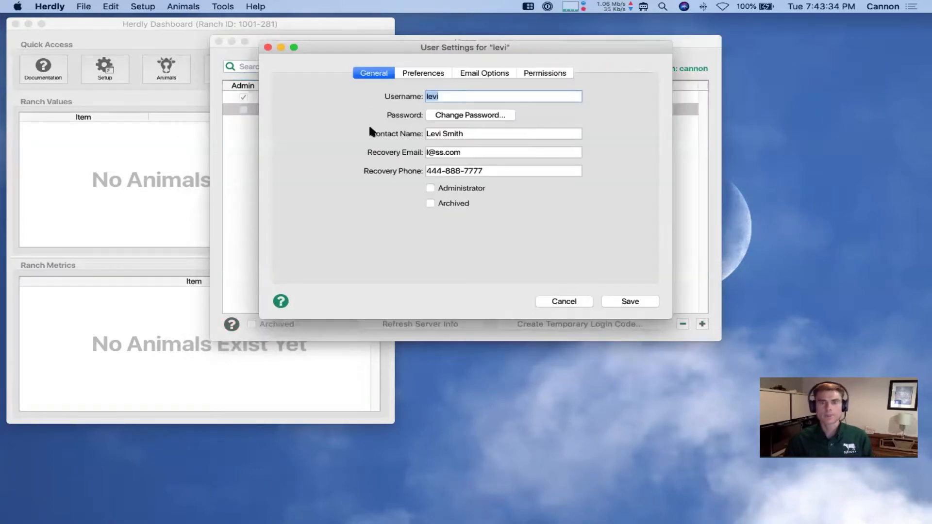
click(445, 203)
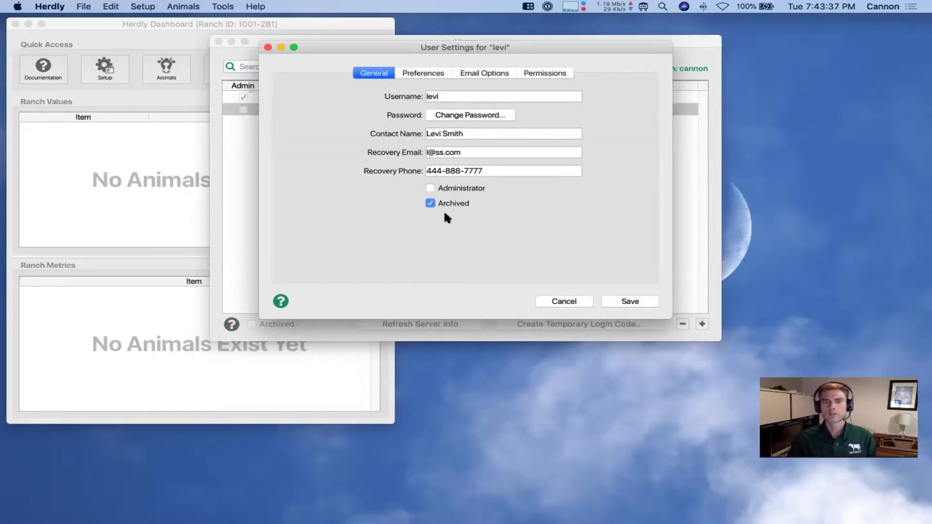
click(617, 302)
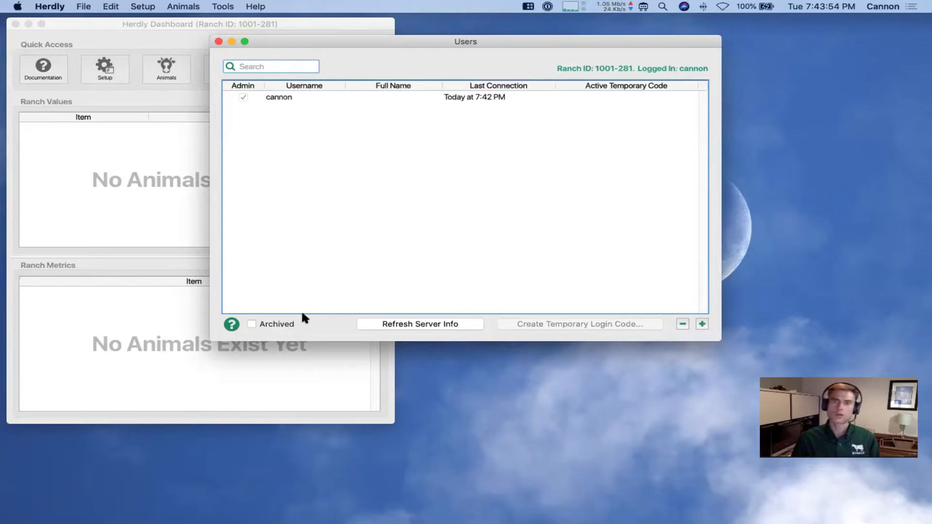
click(274, 326)
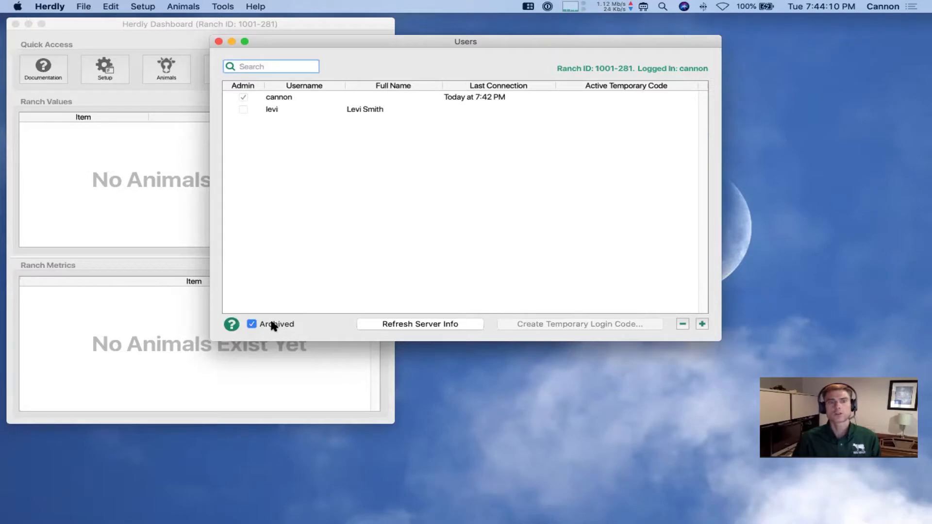
Un-archive the second user and save, then select the administrator's account
double_click(380, 111)
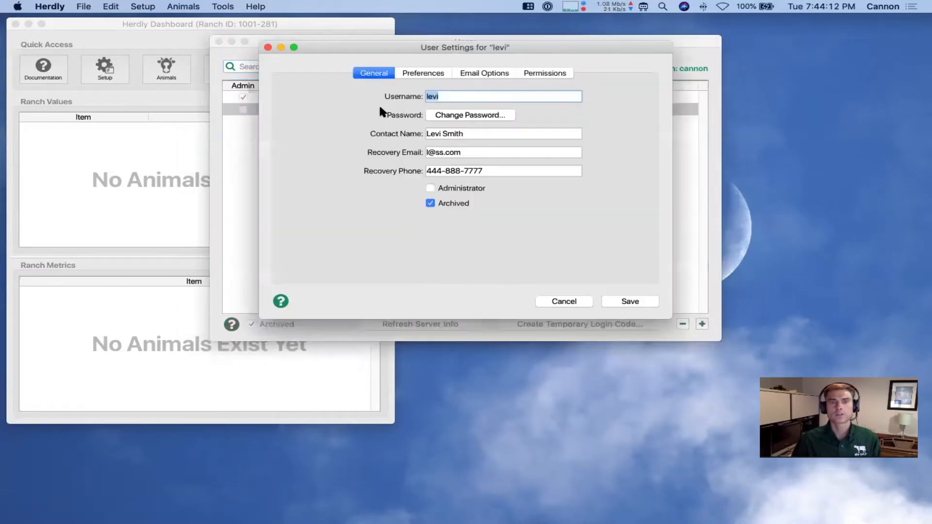
click(450, 201)
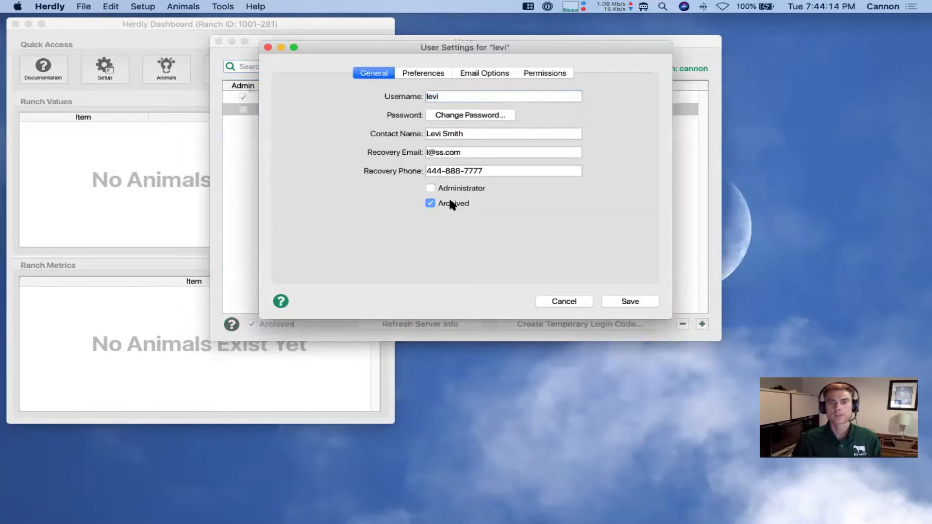
click(618, 298)
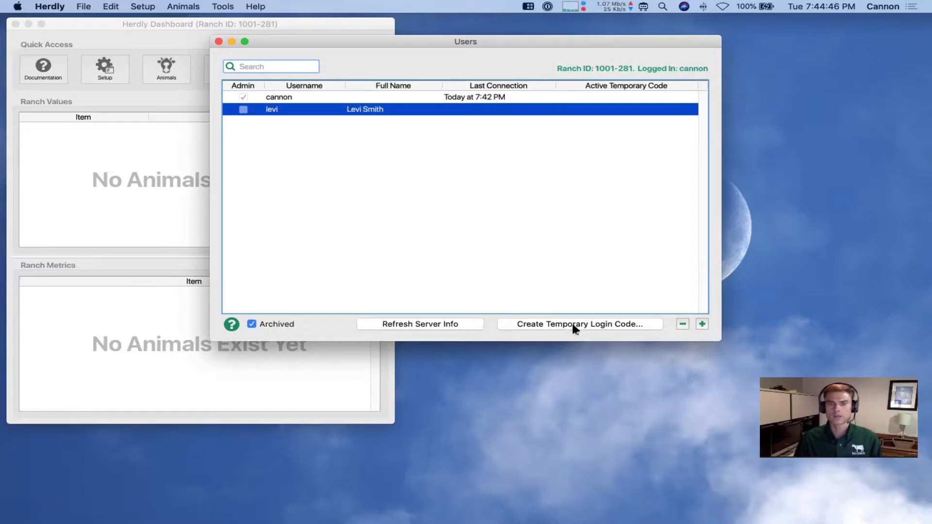
click(470, 98)
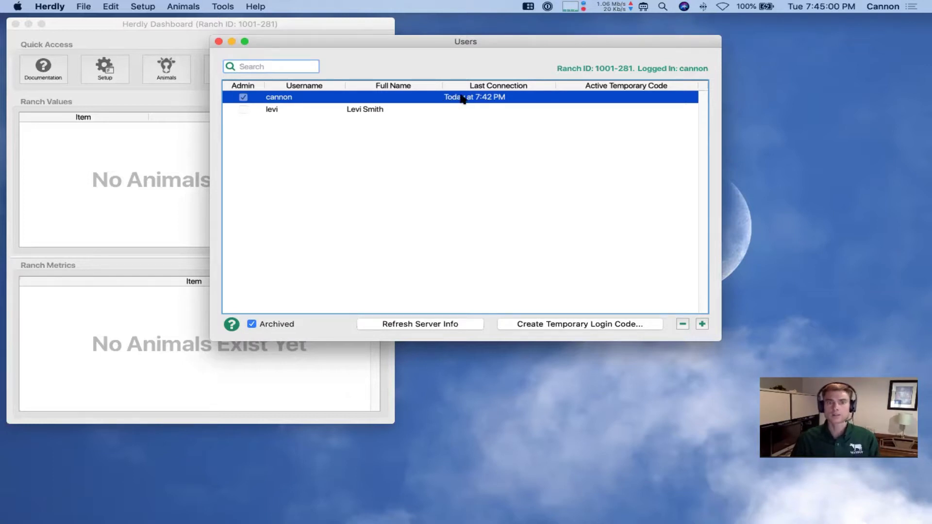
Create a temporary login code for the administrator, valid until 8:45 PM
click(544, 322)
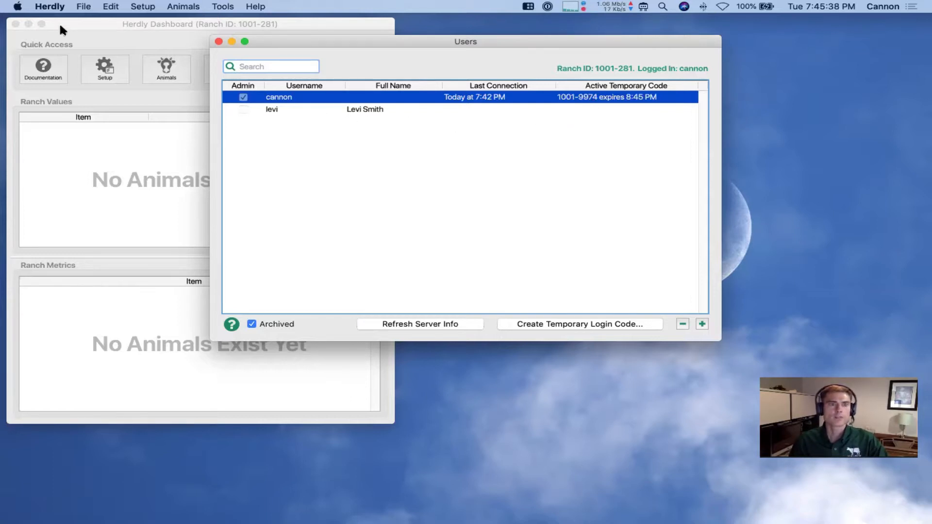
Log out, then log back into Webinar Cattle using the admin's temporary login code
click(83, 7)
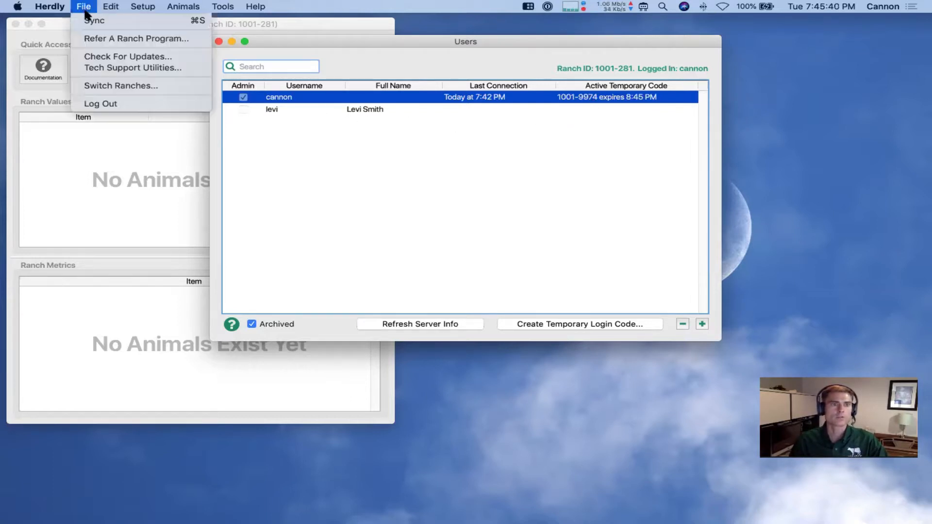
click(98, 102)
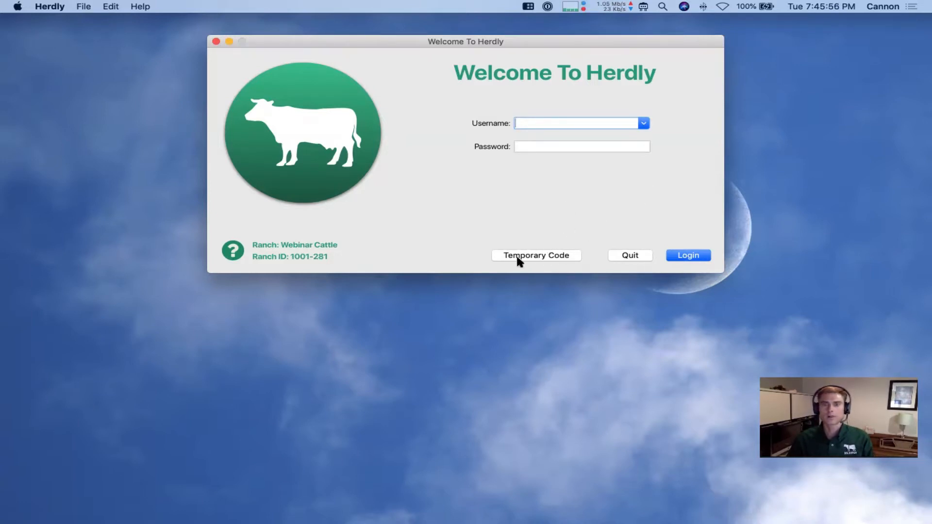
click(542, 257)
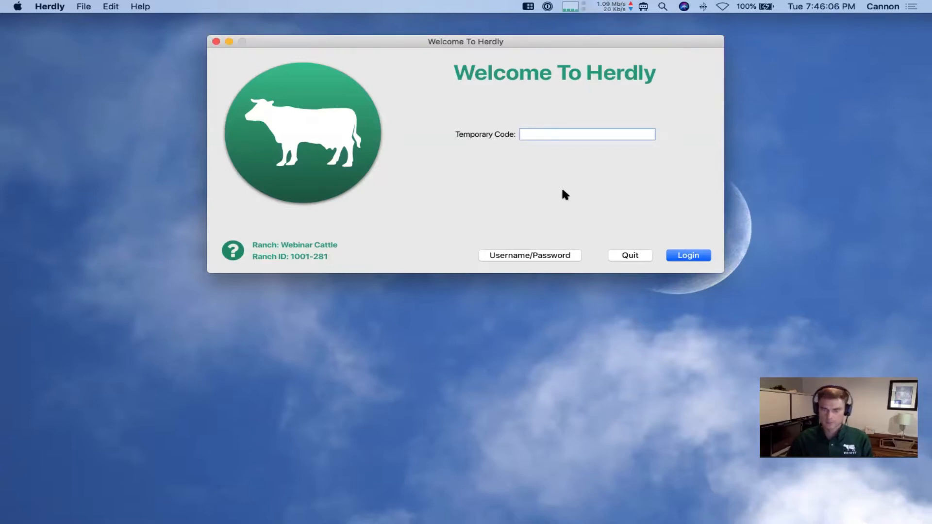
text(1001-9974)
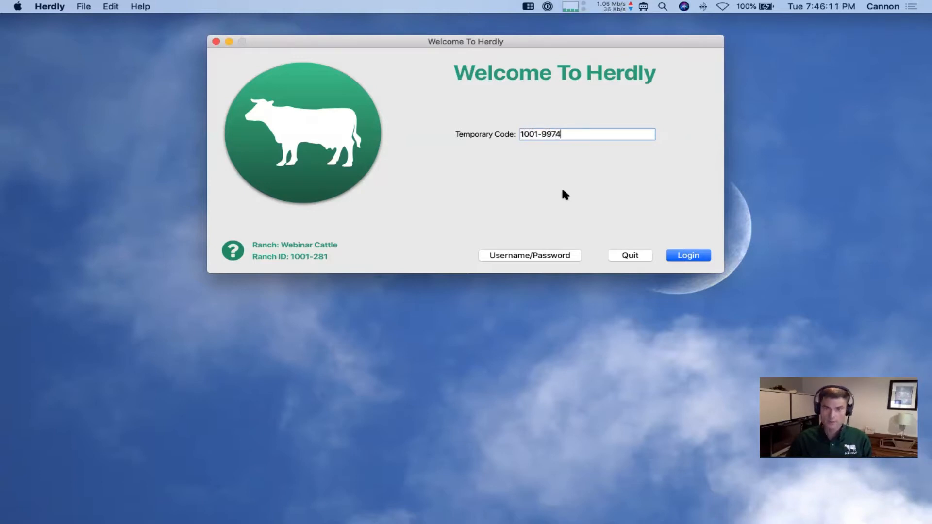
click(685, 256)
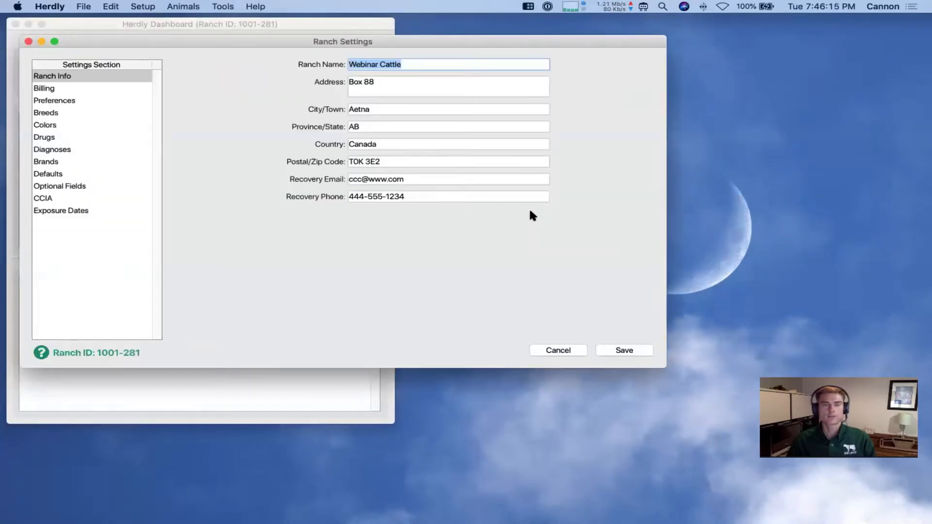
Cancel Ranch Settings, then open the Users list from Setup and close it
click(555, 350)
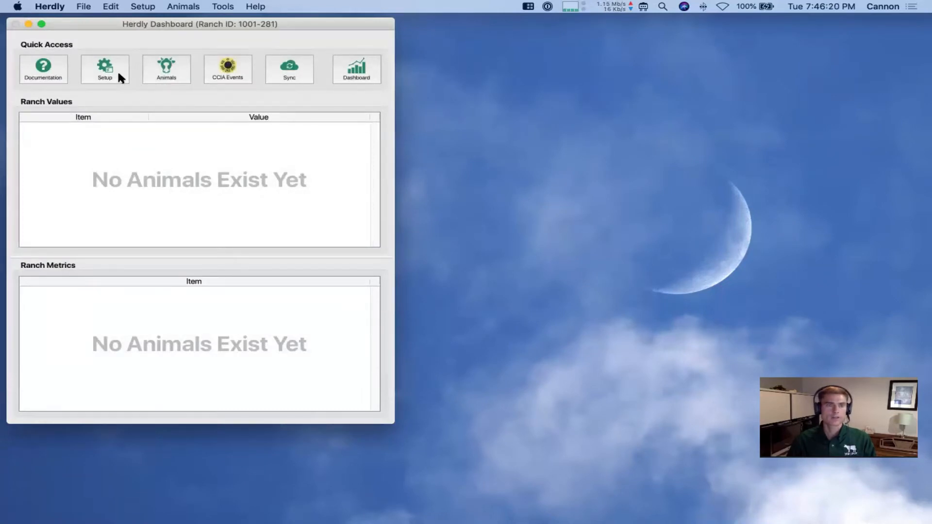
click(119, 74)
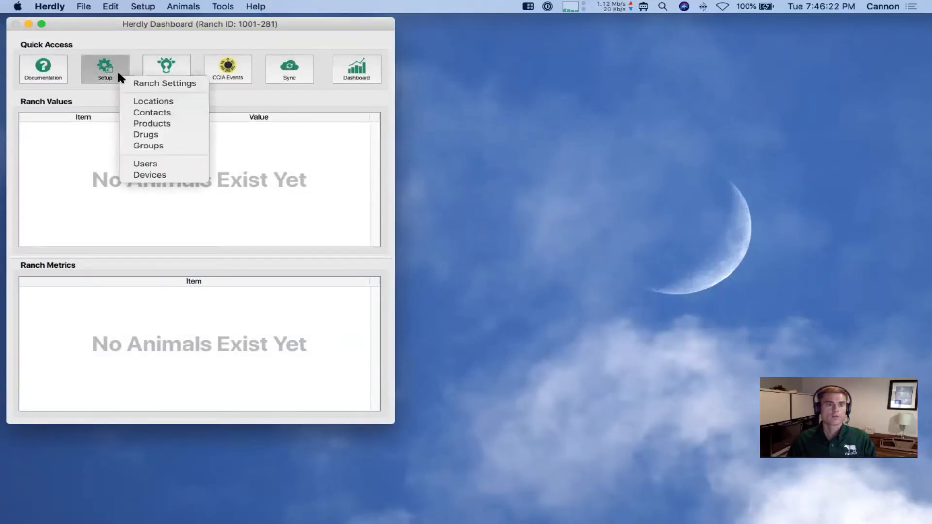
click(161, 165)
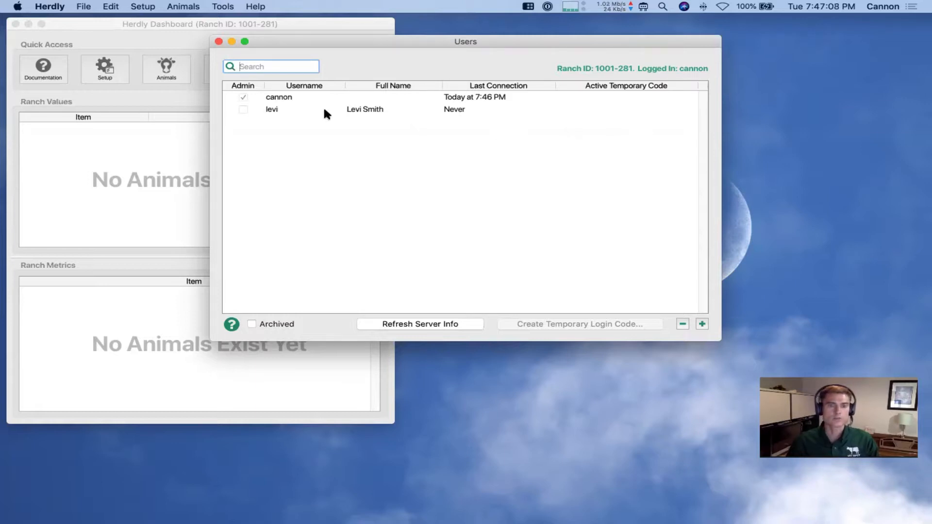
click(219, 42)
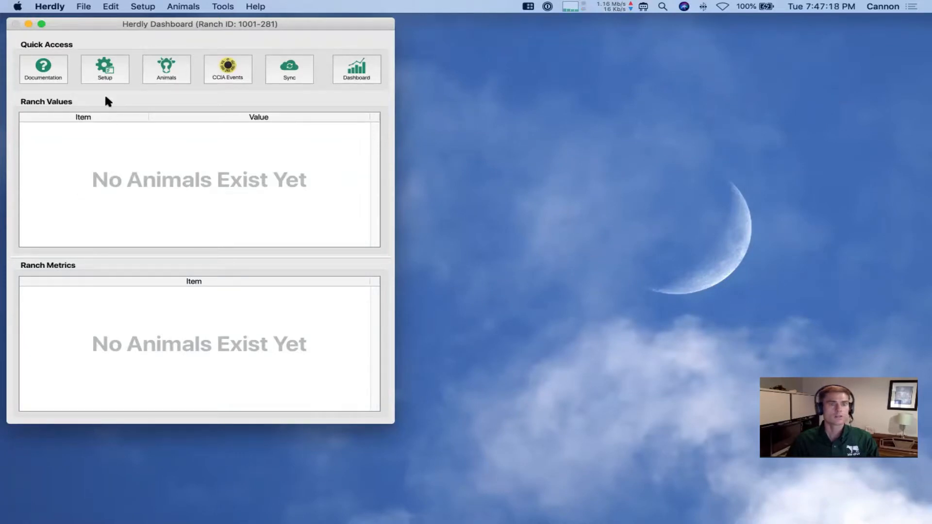
click(111, 72)
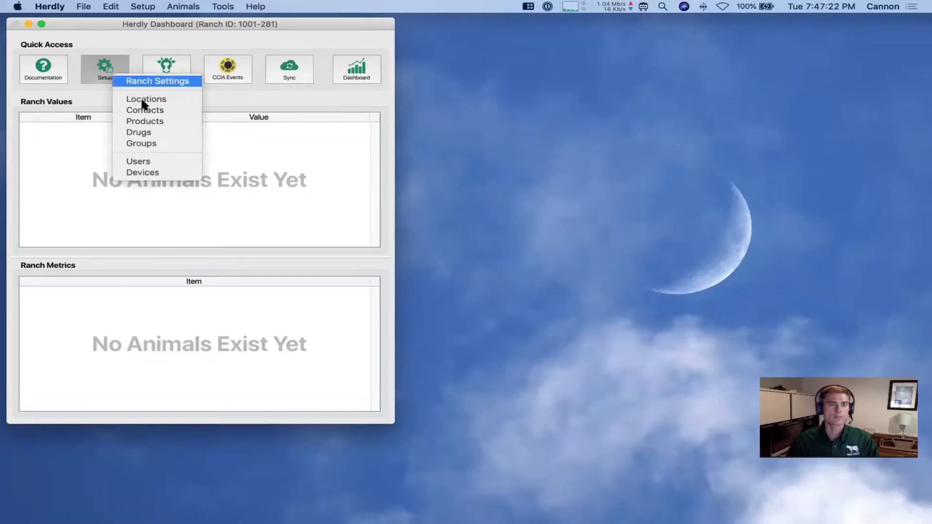
click(148, 173)
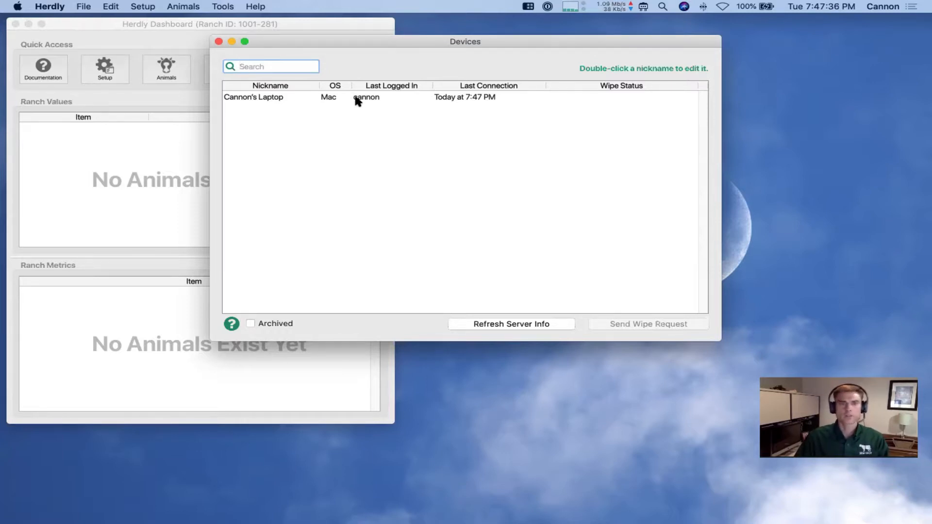
double_click(275, 96)
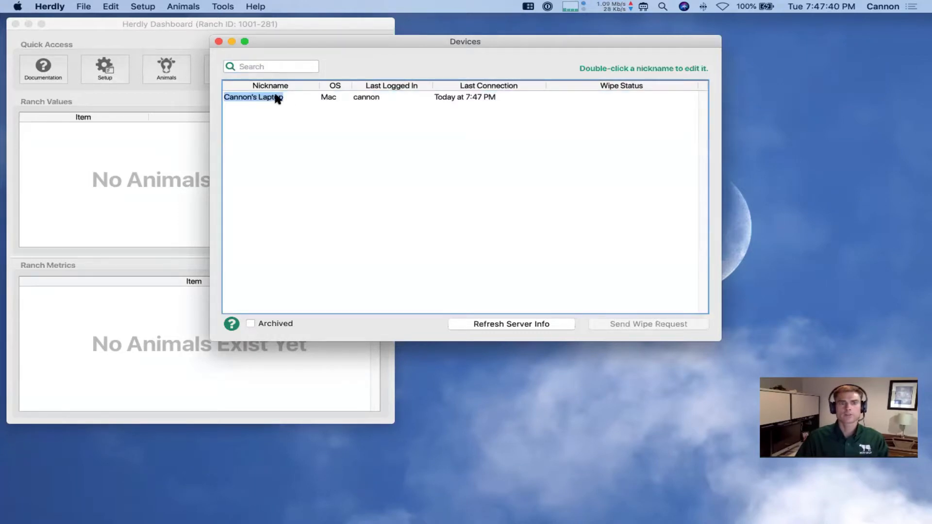
click(319, 117)
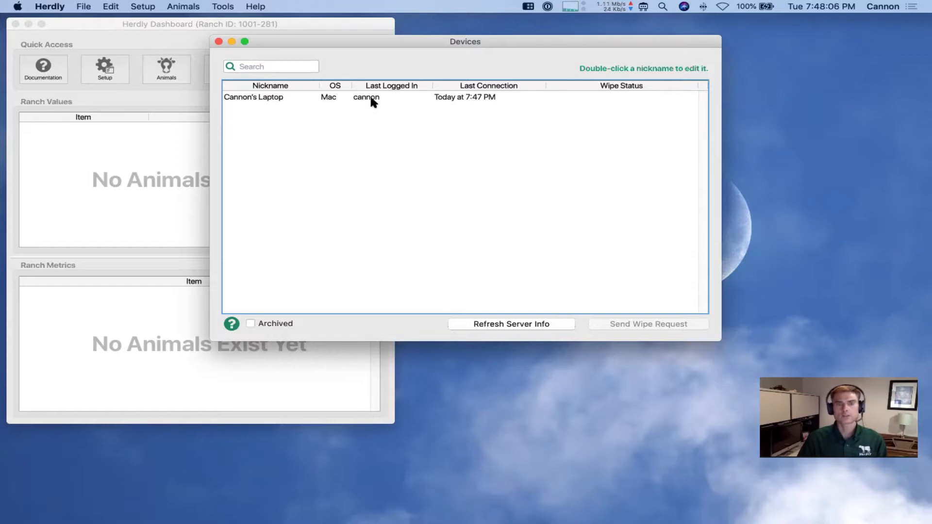
click(369, 96)
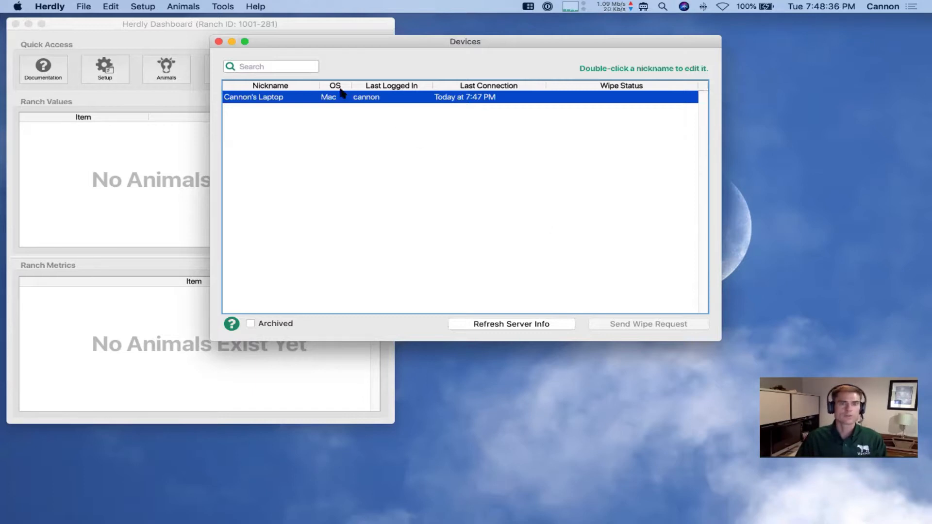
click(219, 42)
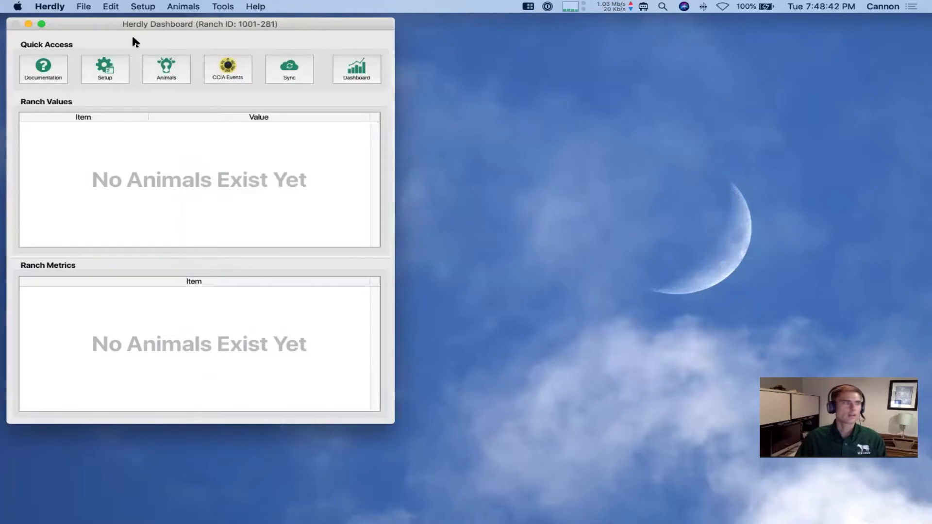
Open the Locations list and add Quarter 8 as a Pasture location
click(104, 72)
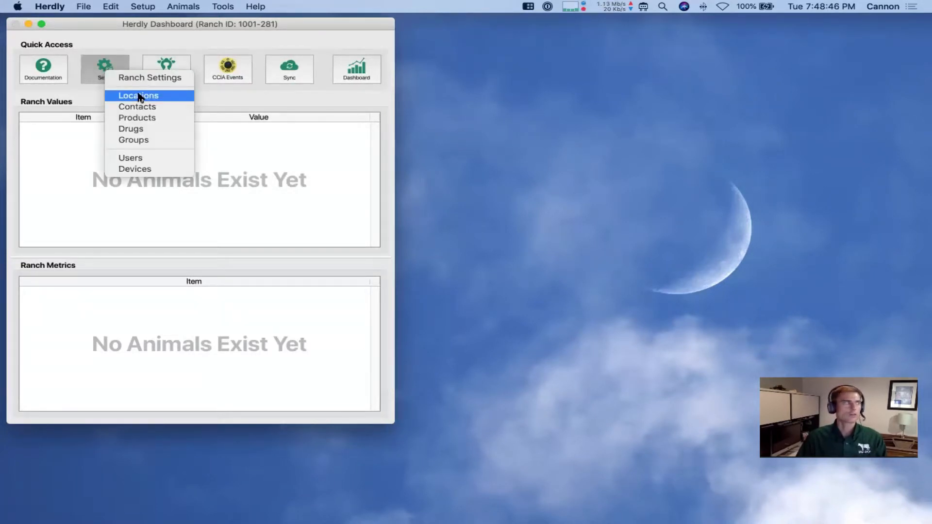
click(138, 96)
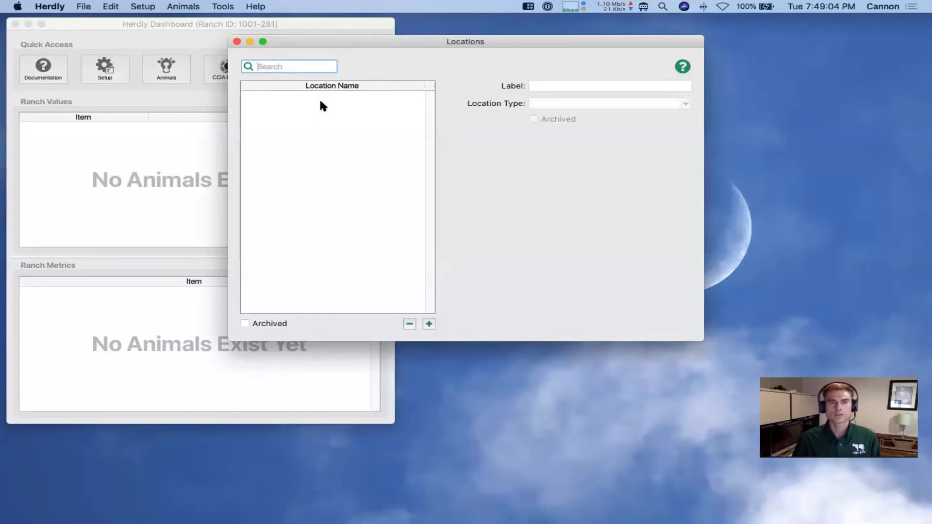
click(428, 323)
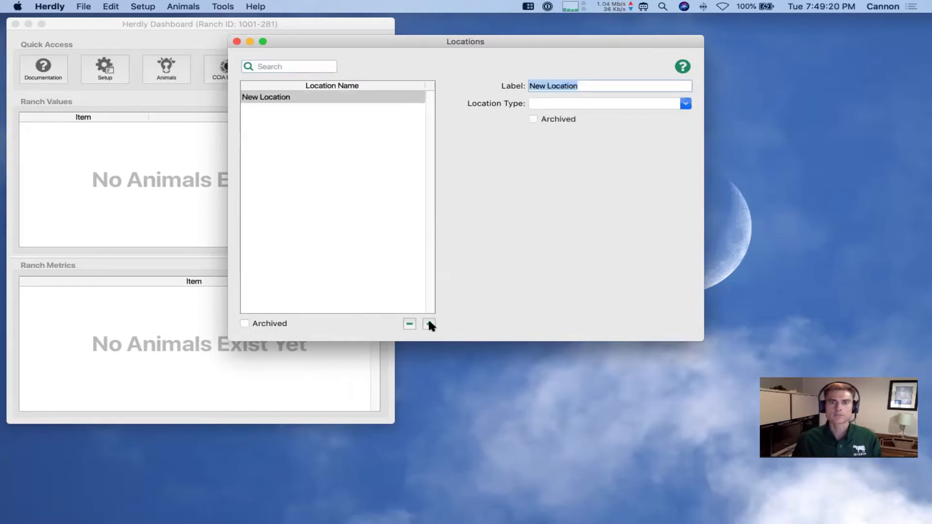
text(Qu)
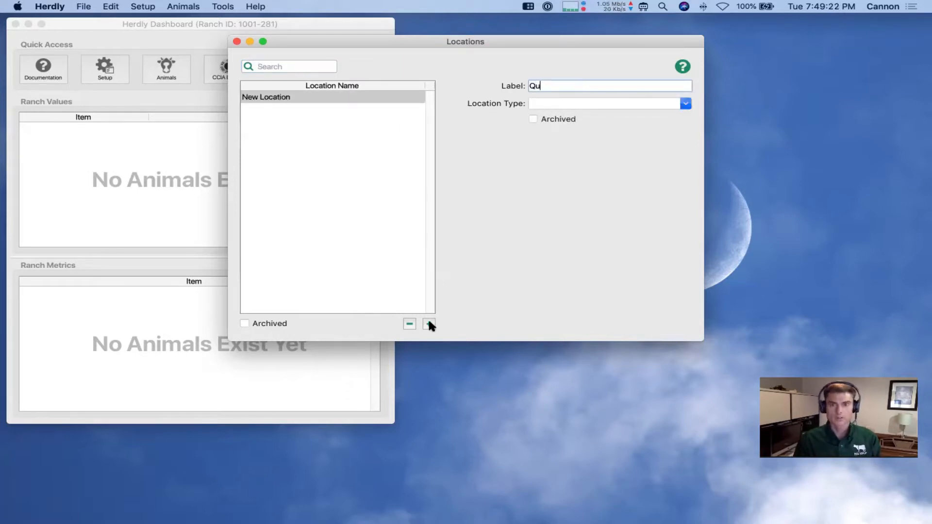
text(arter 8)
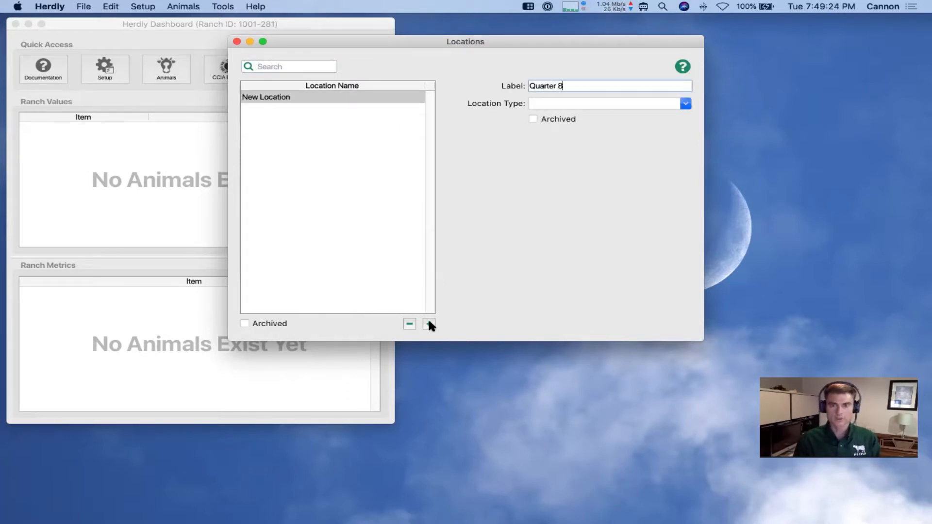
key(Tab)
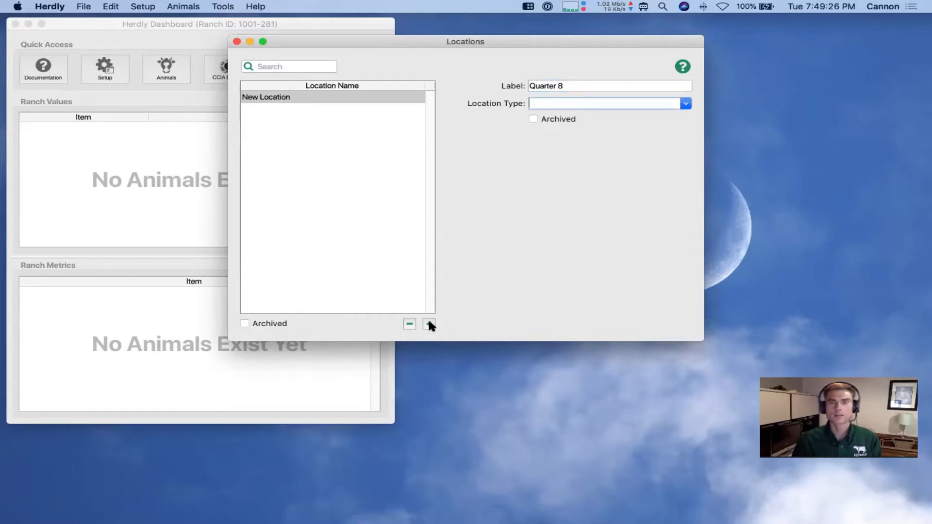
click(685, 103)
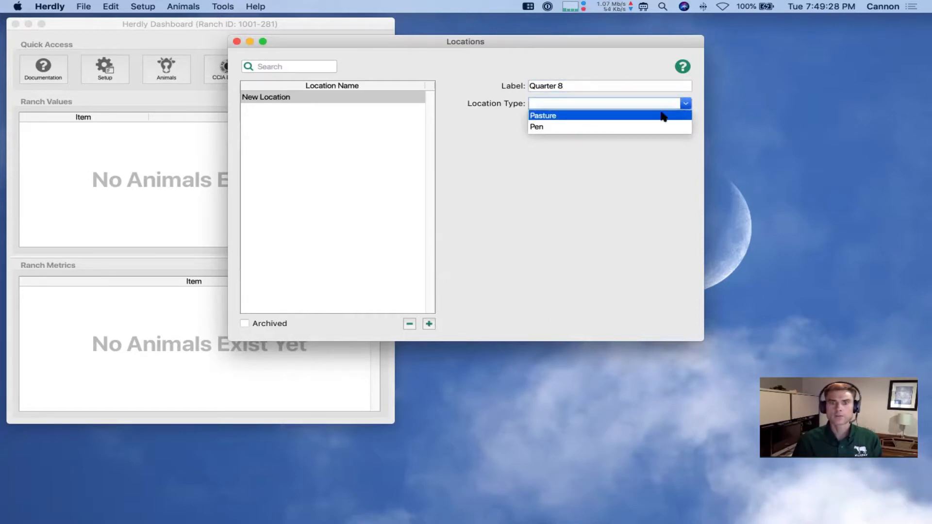
click(568, 117)
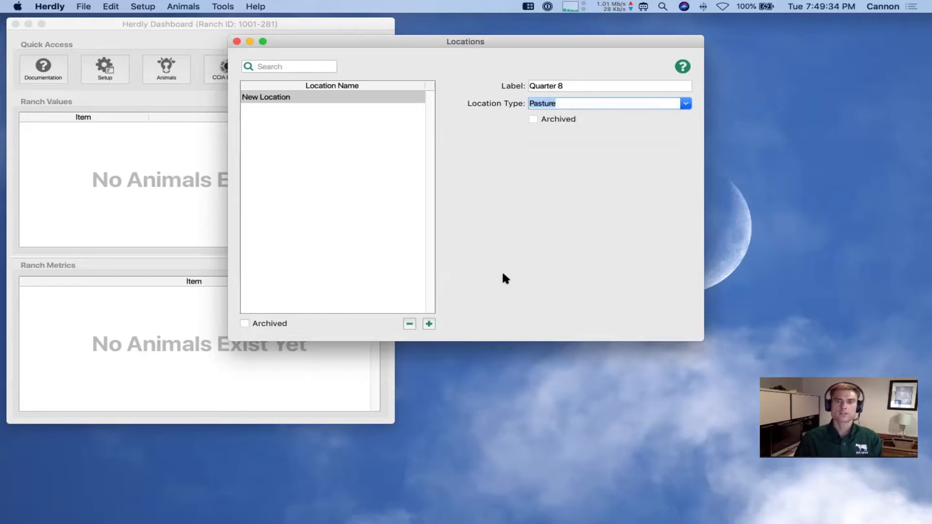
Add Section 11 as a Pasture location and save it
click(428, 322)
text(Section 11)
key(Tab)
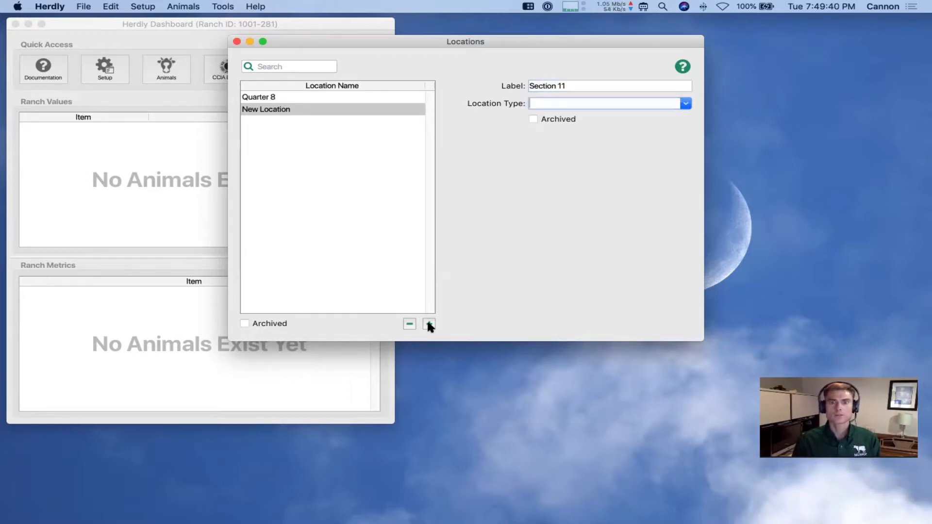
text(Pasture)
key(Tab)
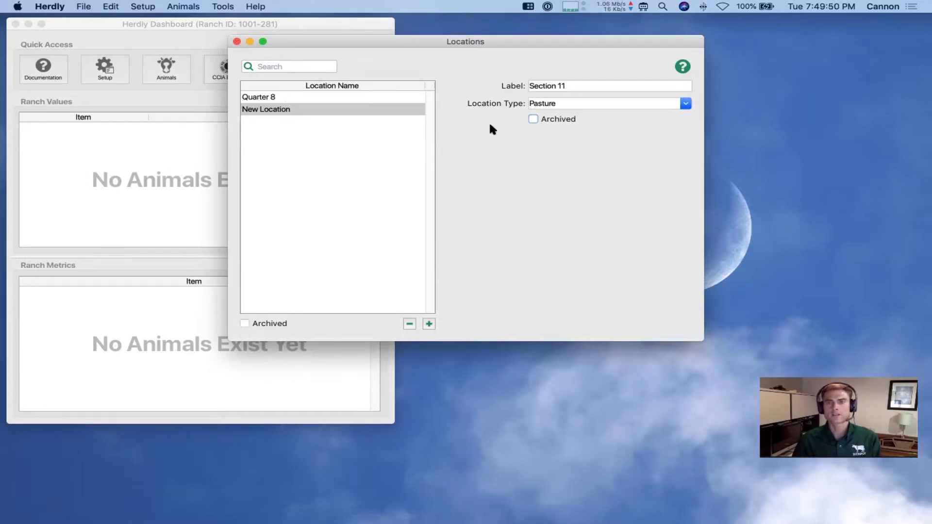
click(391, 233)
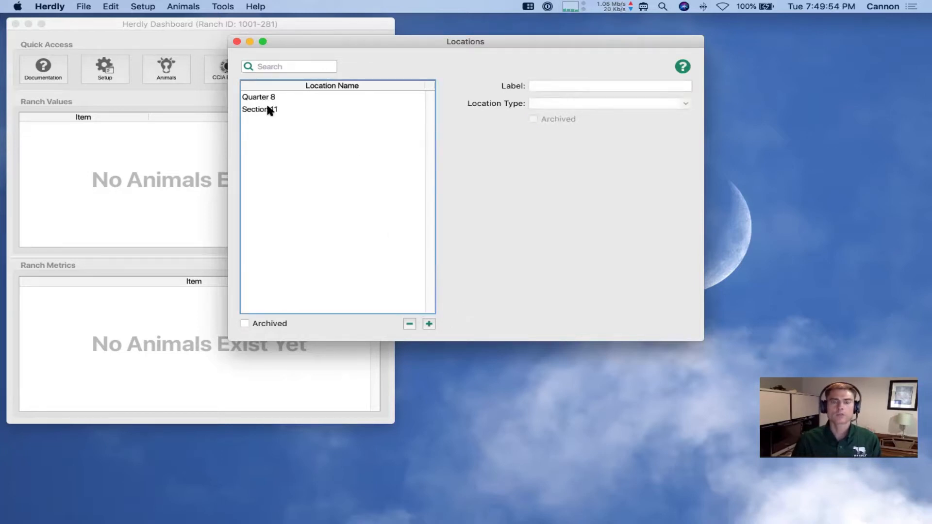
Add Bull Pen as a Pen location and save it
click(425, 323)
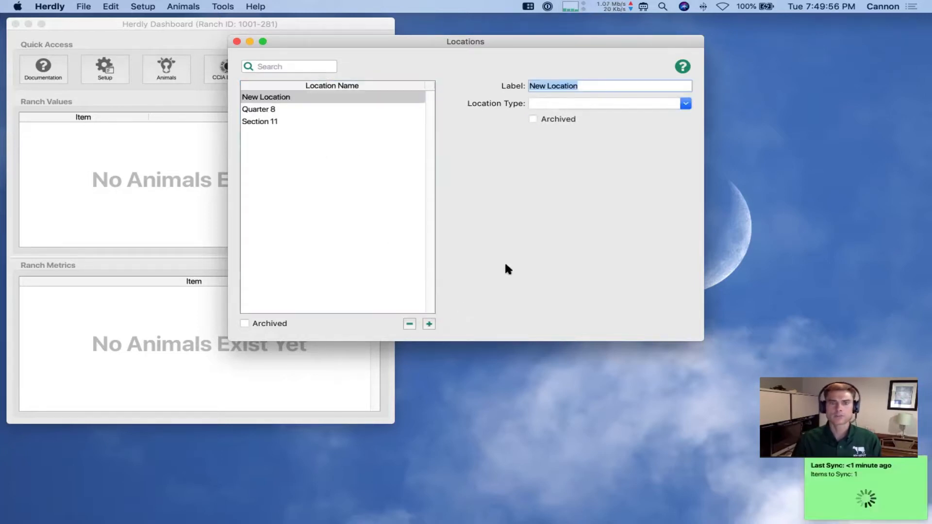
text(Bull Pen)
key(Tab)
text(Pe)
key(Tab)
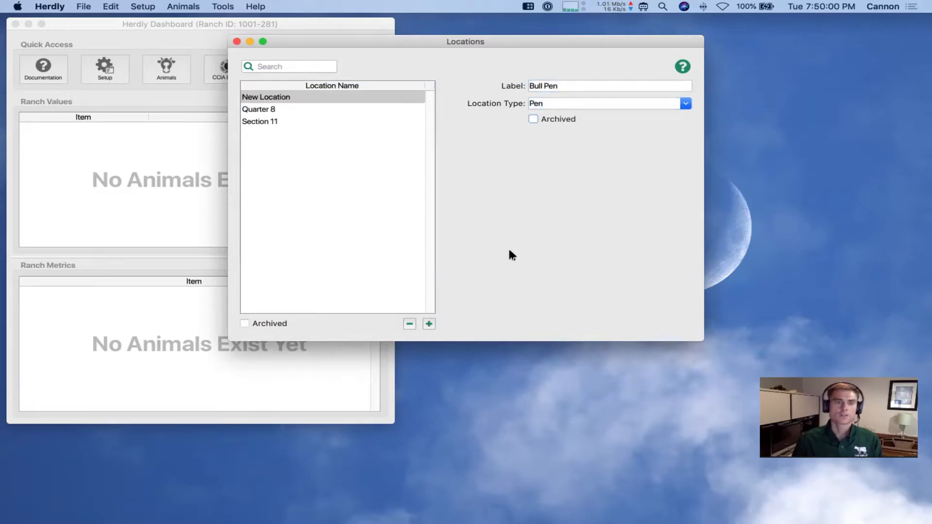
key(Tab)
click(377, 218)
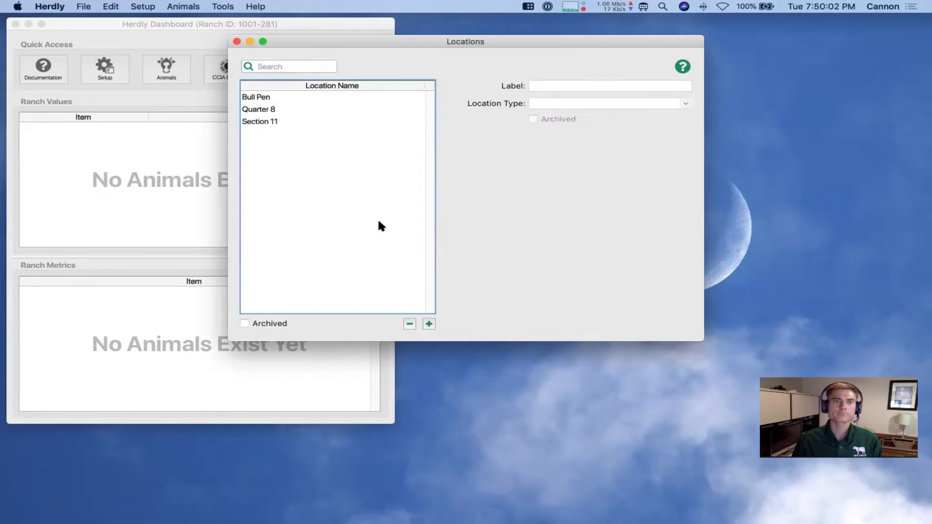
Check Section 11 is a Pasture, deselect it, and close the Locations window
click(278, 123)
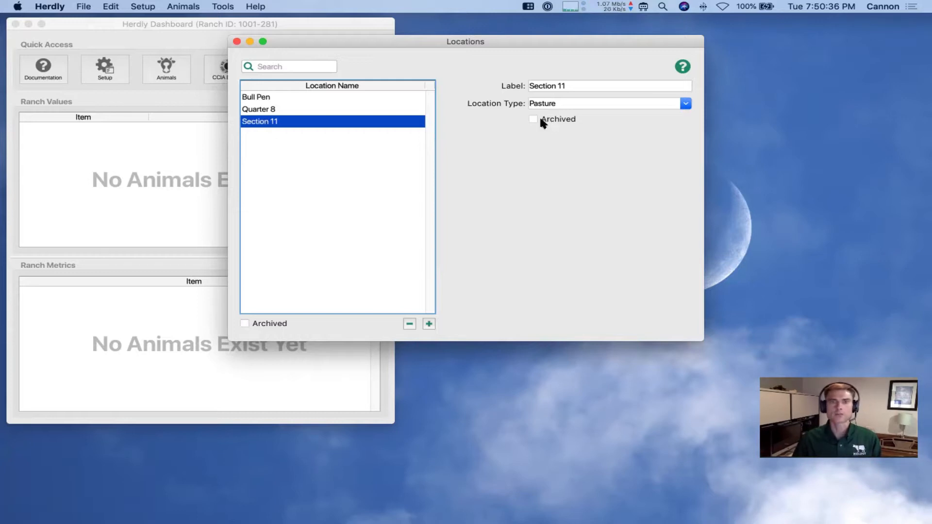
click(323, 150)
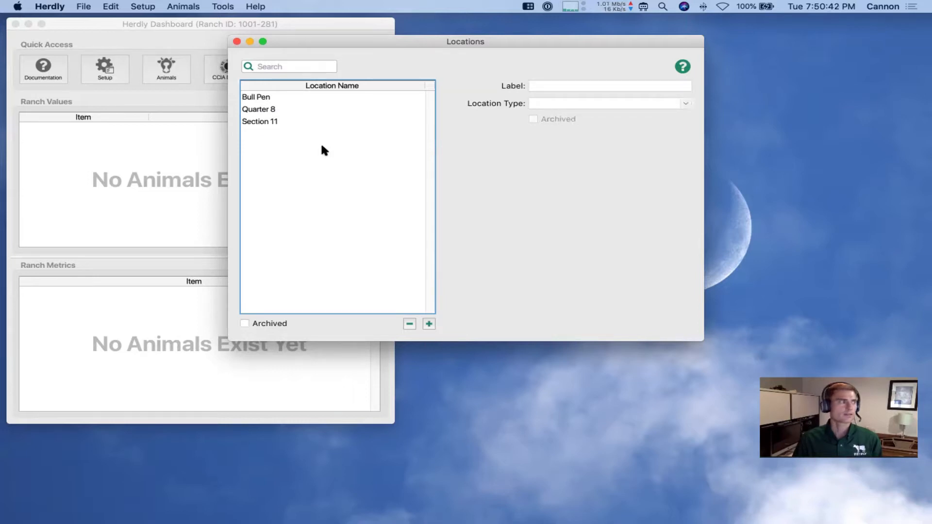
click(237, 42)
Add a contact with only the person's full name entered, then close Contacts
click(99, 66)
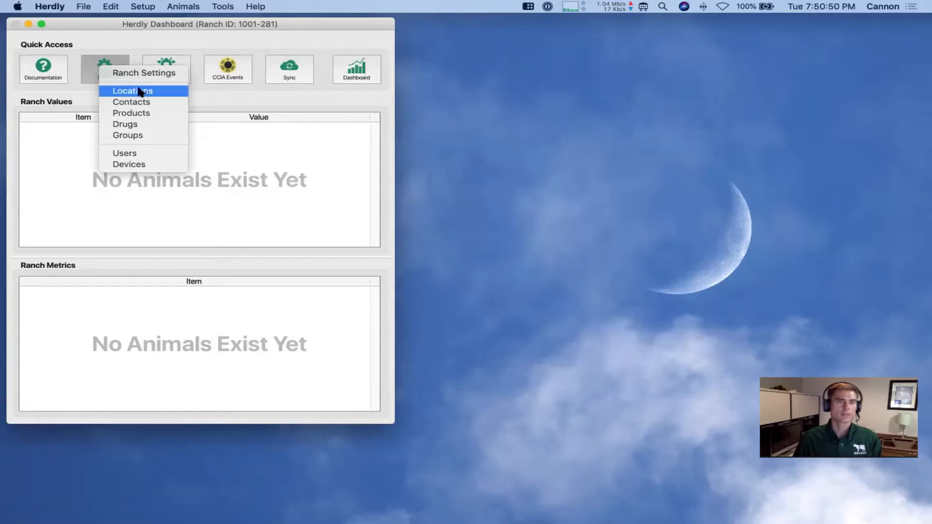
click(145, 102)
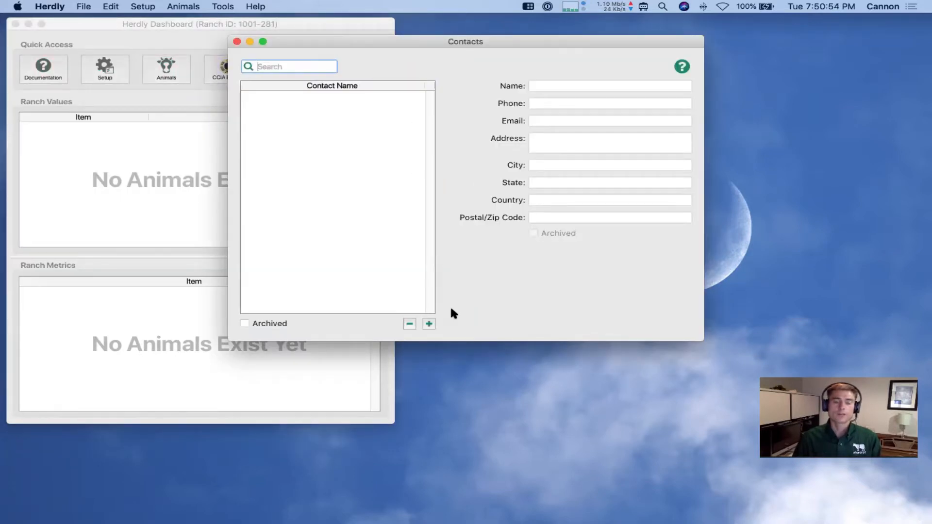
click(428, 323)
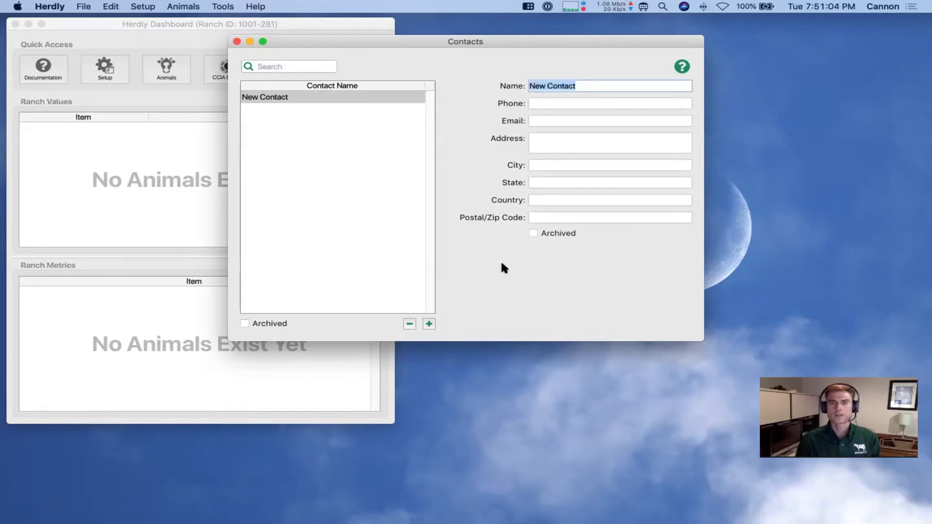
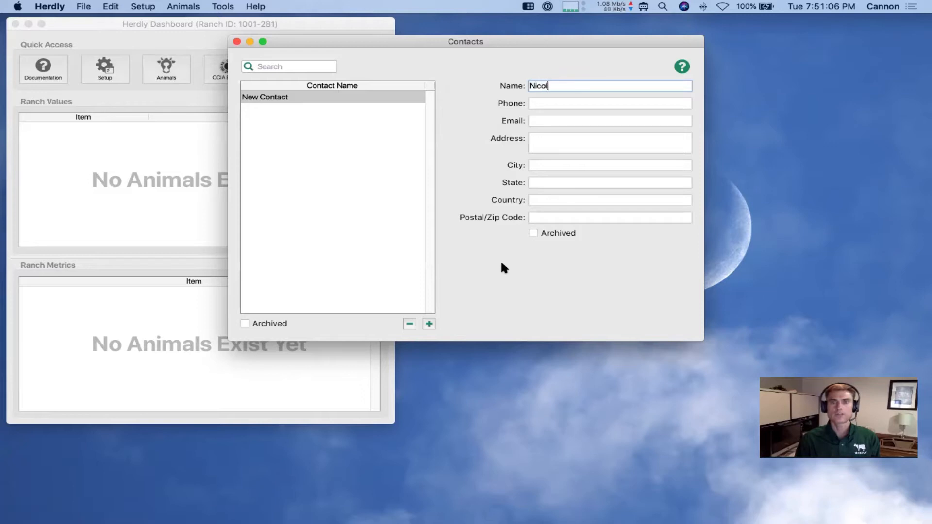
key(Tab)
key(Tab)
key(Tab)
key(Tab)
key(Tab)
key(Tab)
key(Tab)
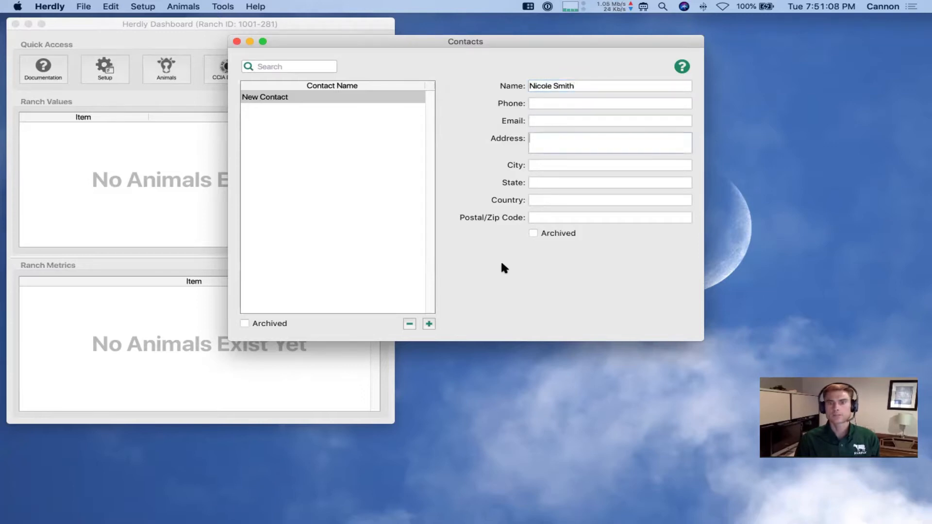
key(shift+Tab)
key(shift+Tab)
key(shift+Tab)
key(shift+Tab)
key(shift+Tab)
key(shift+Tab)
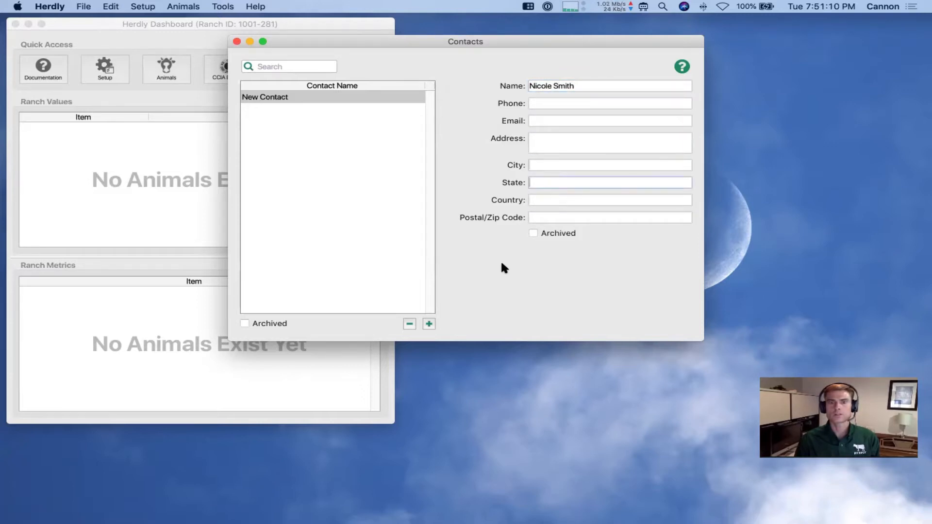
key(shift+Tab)
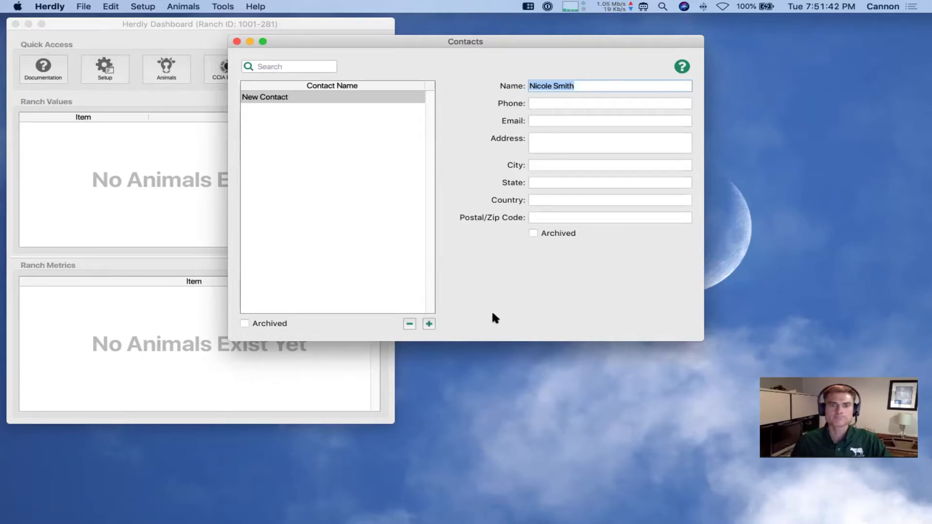
click(327, 181)
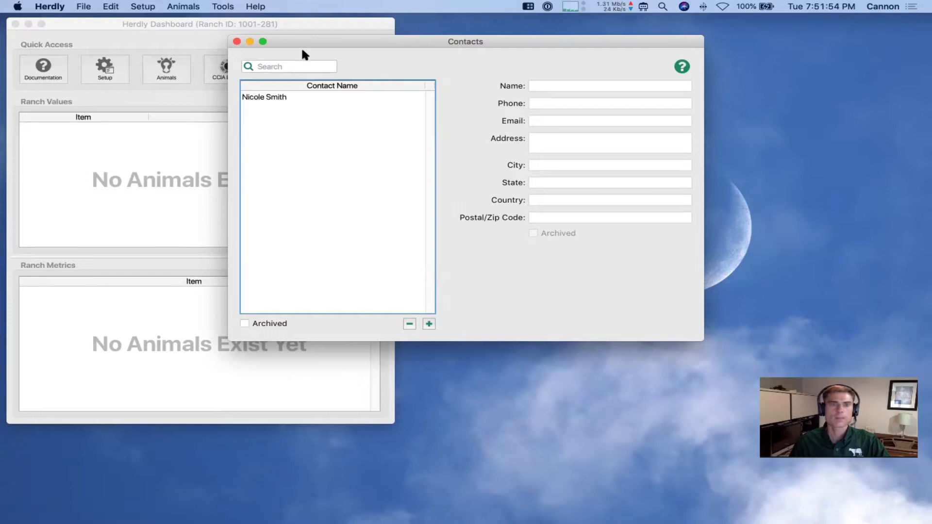
click(237, 42)
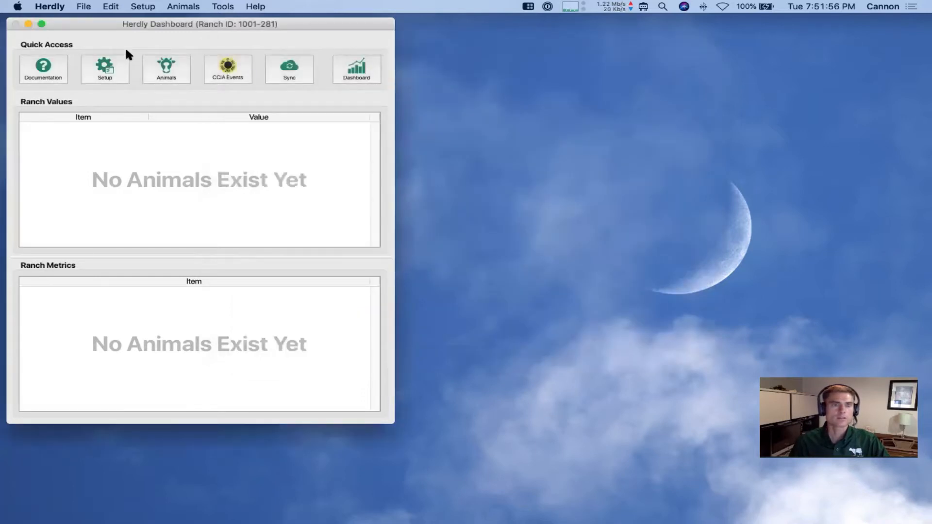
Open the empty Products list from Setup, close it, and reopen the Setup choices
click(105, 68)
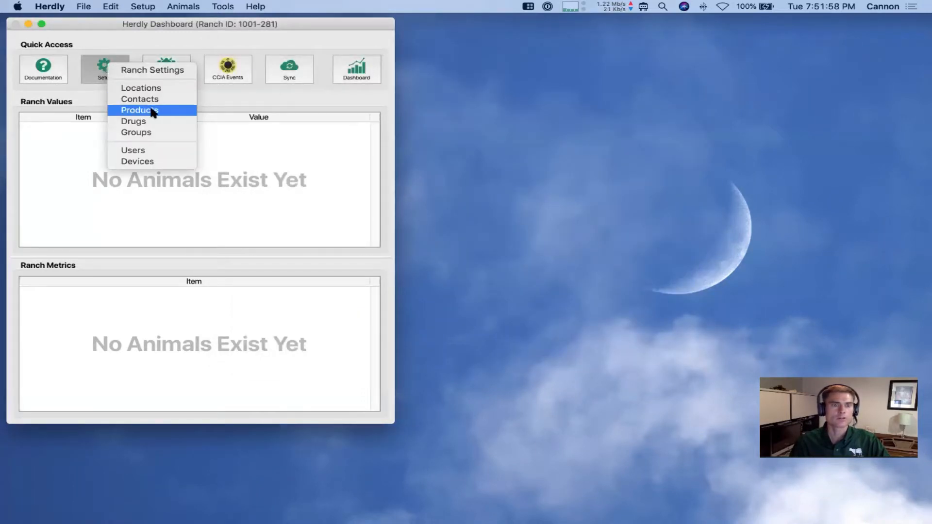
click(153, 112)
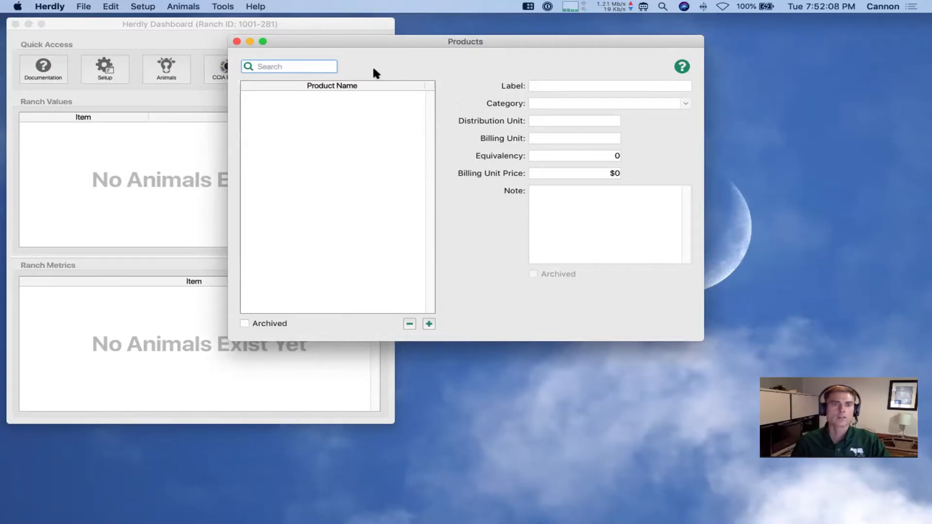
click(236, 41)
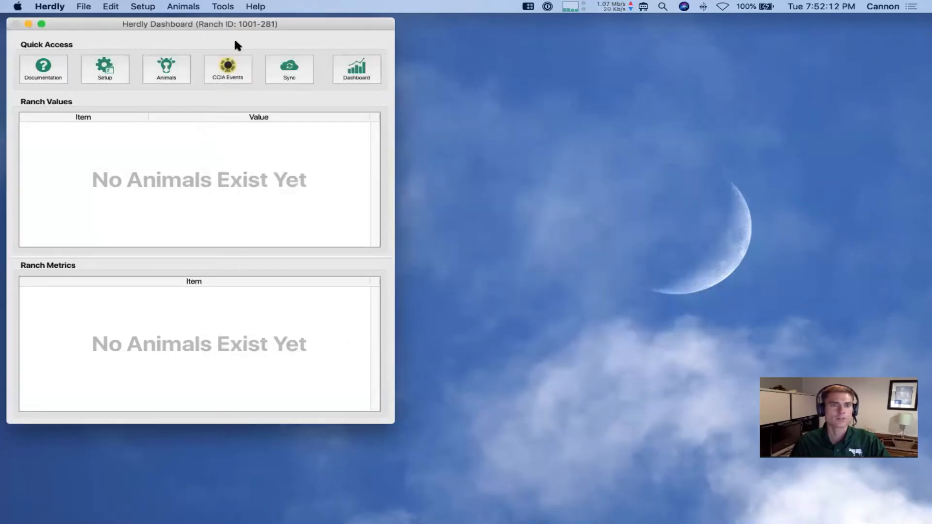
click(107, 67)
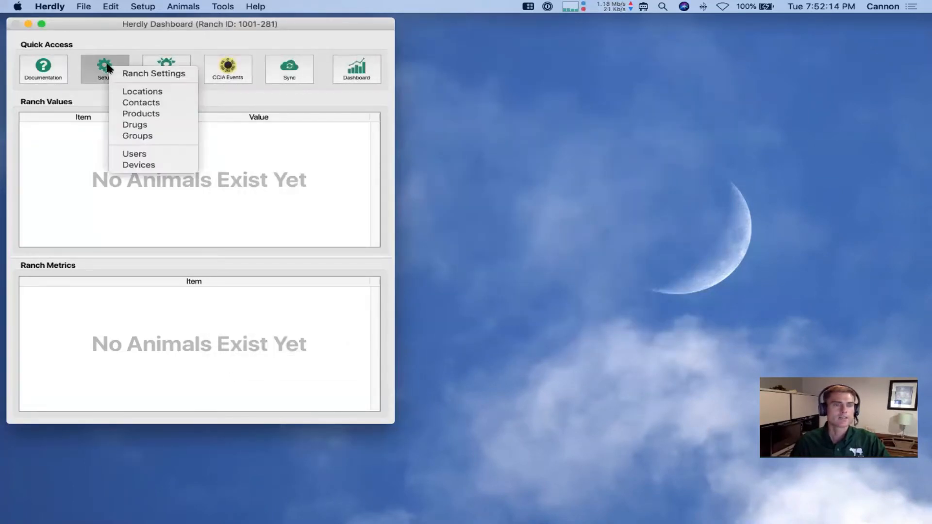
Price 2 Sulfamed at $0.0475 per unit from a 500-unit package costing $23.75
click(148, 125)
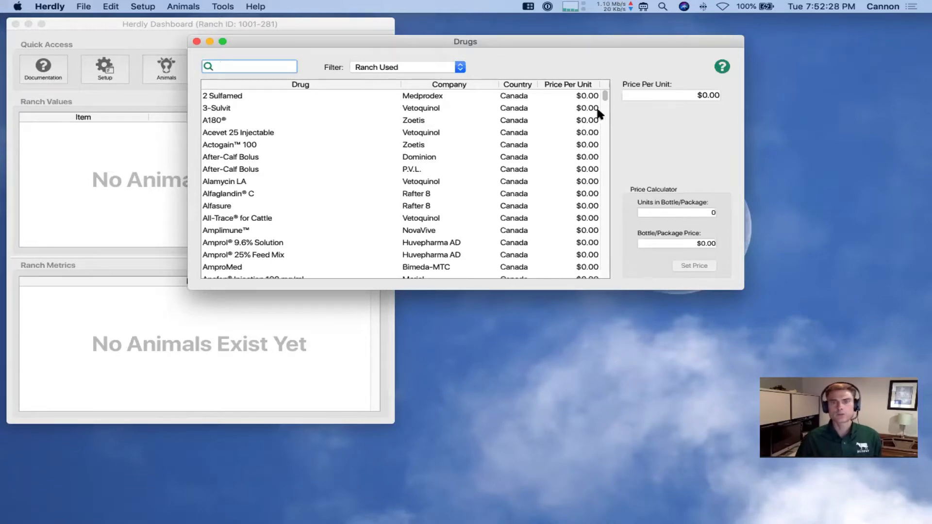
drag(605, 97, 599, 82)
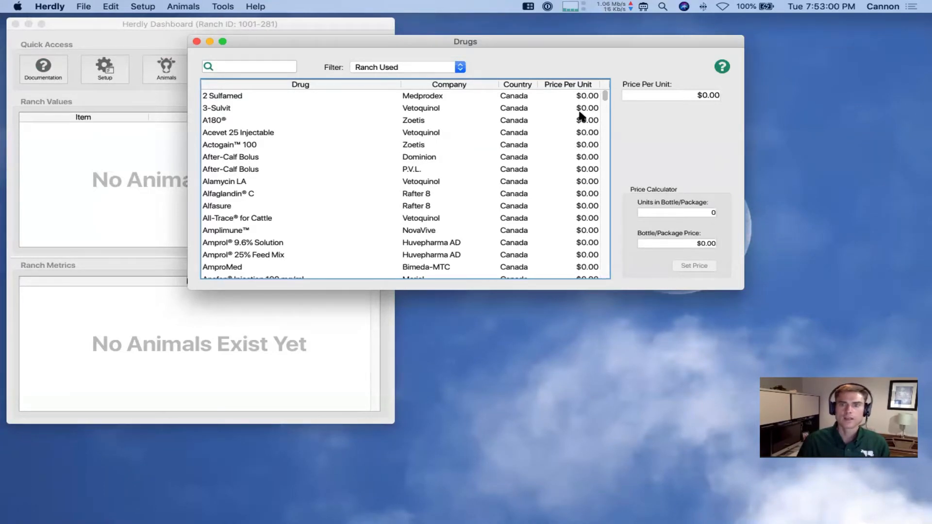
click(558, 95)
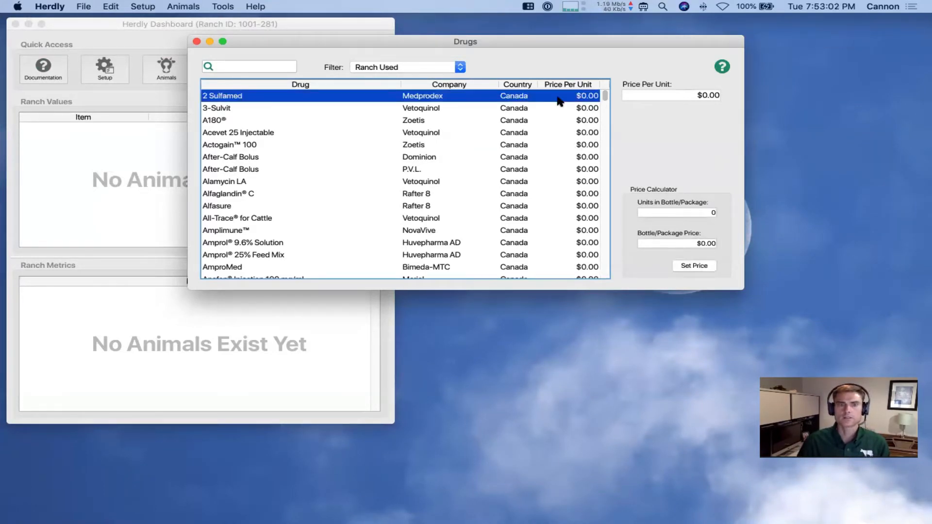
click(692, 94)
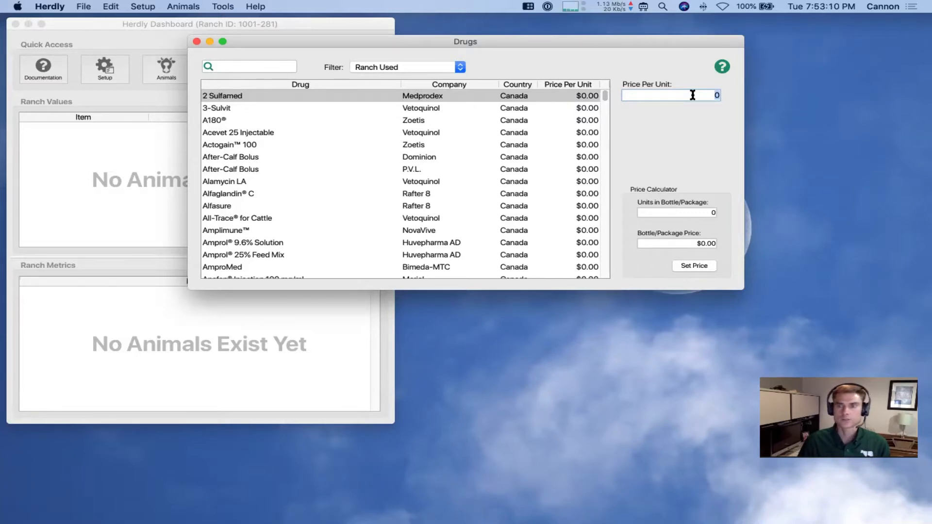
key(BackSpace)
text(.5)
key(Tab)
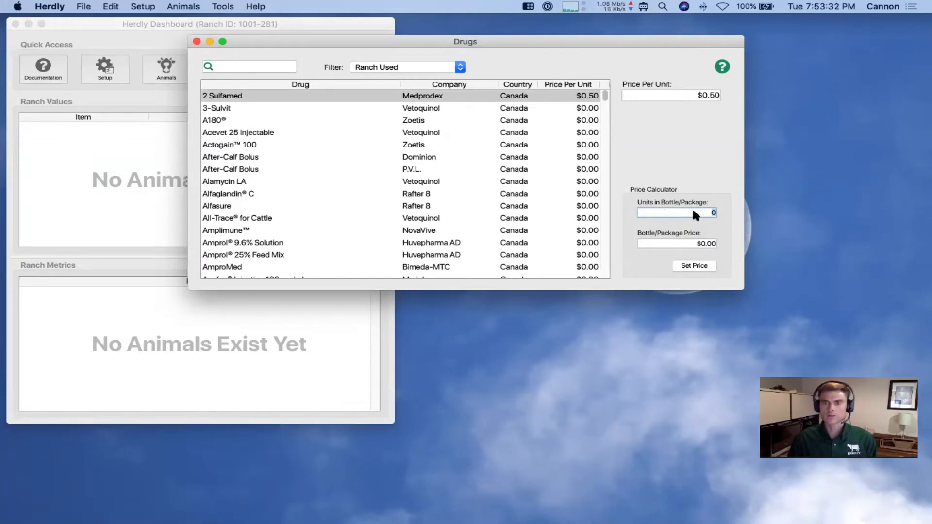
text(00)
key(Tab)
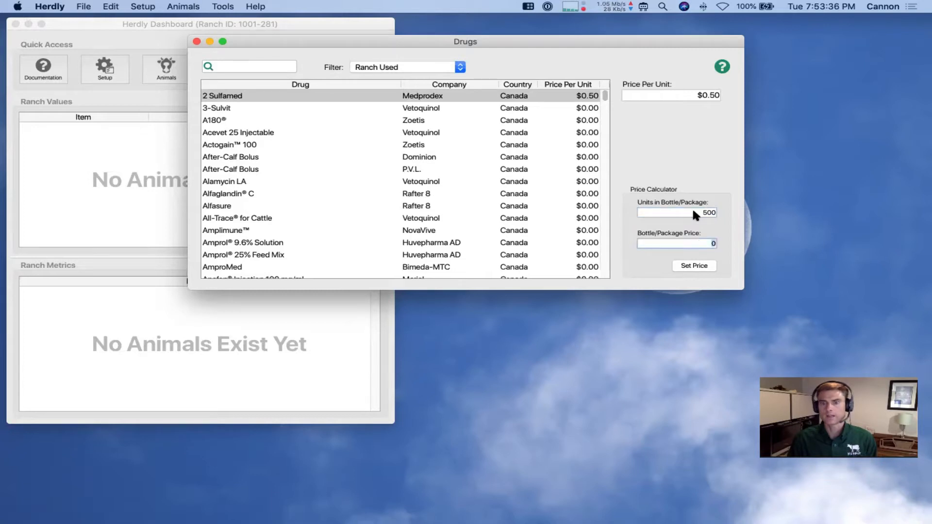
text(23)
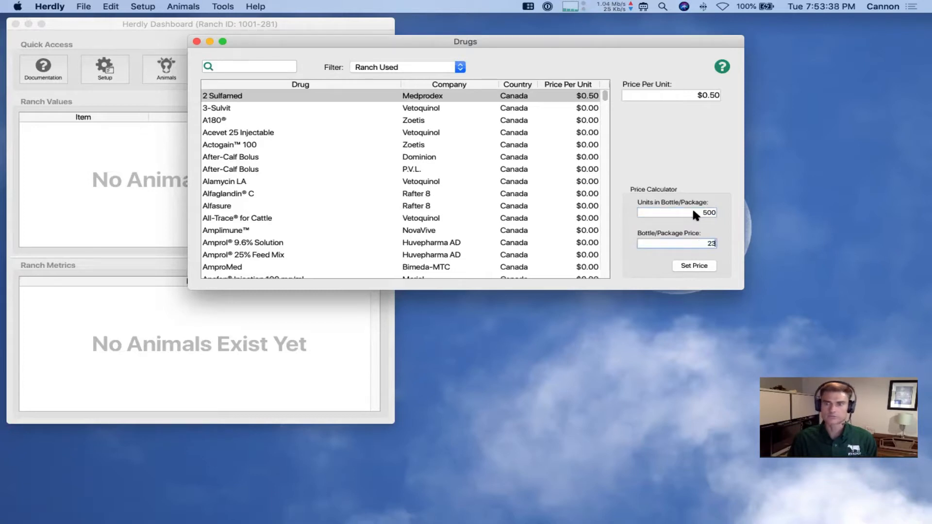
text(.75)
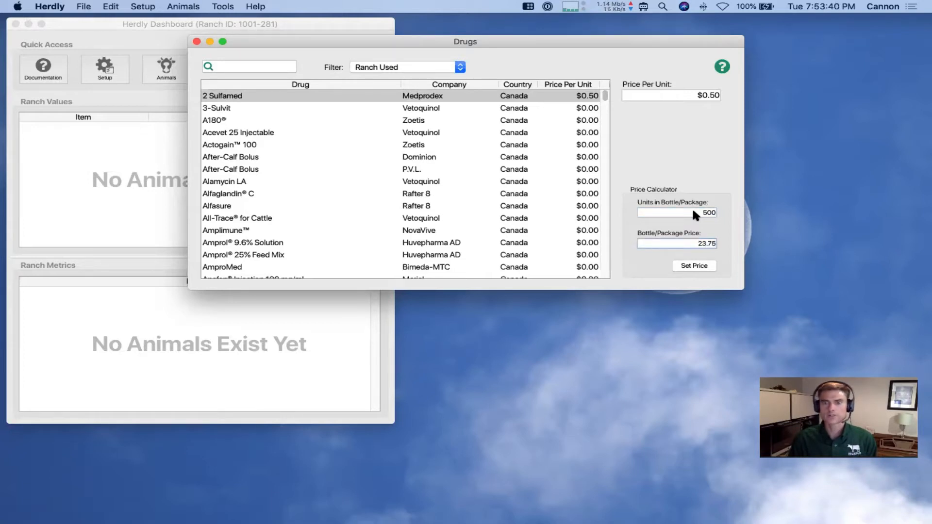
click(696, 268)
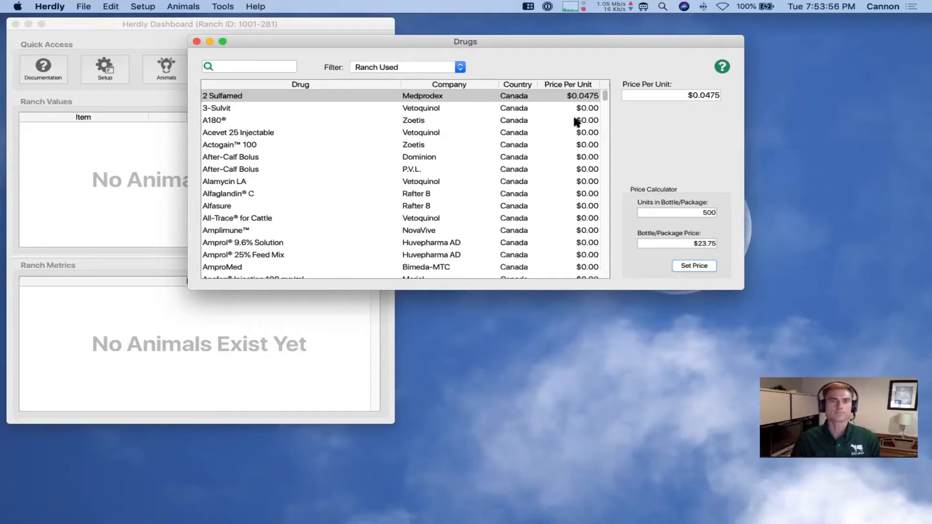
Search the drugs for 'amp', clear it, check the filter choices, then close the Drugs window
click(262, 67)
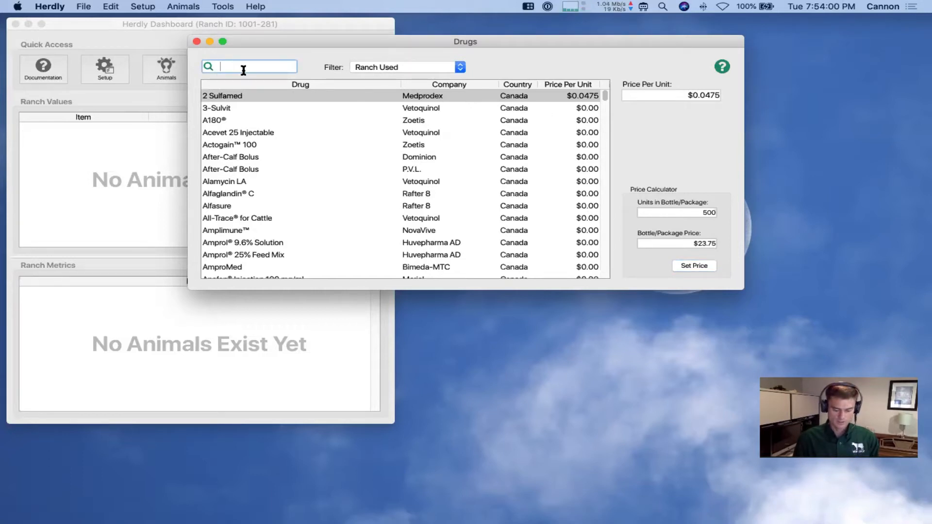
text(amp)
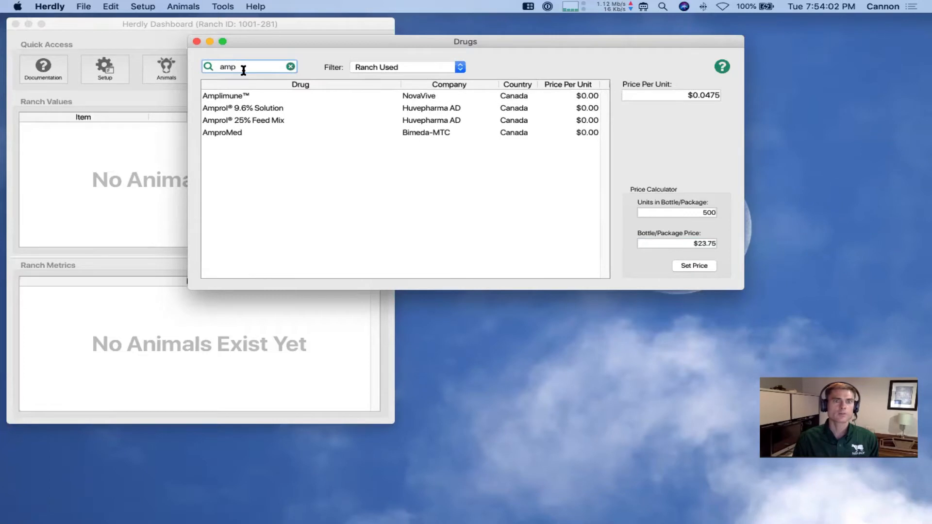
click(290, 66)
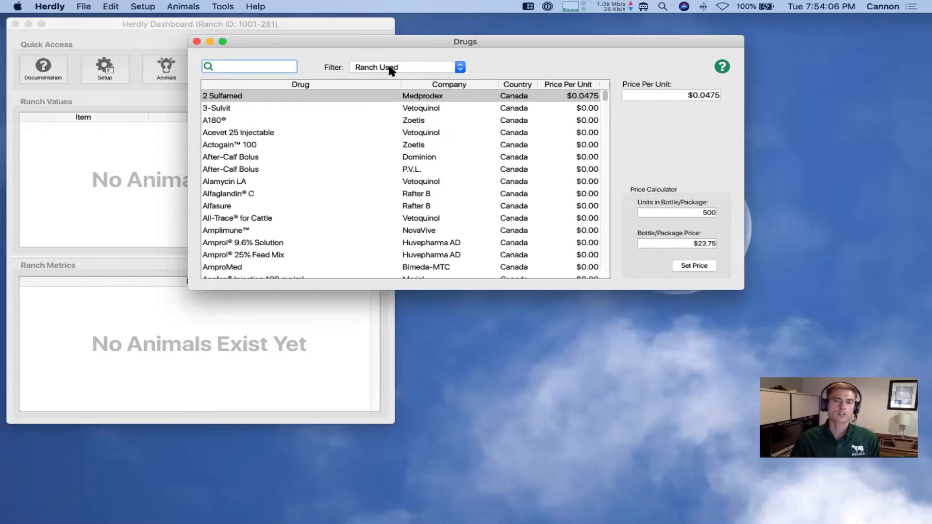
click(445, 66)
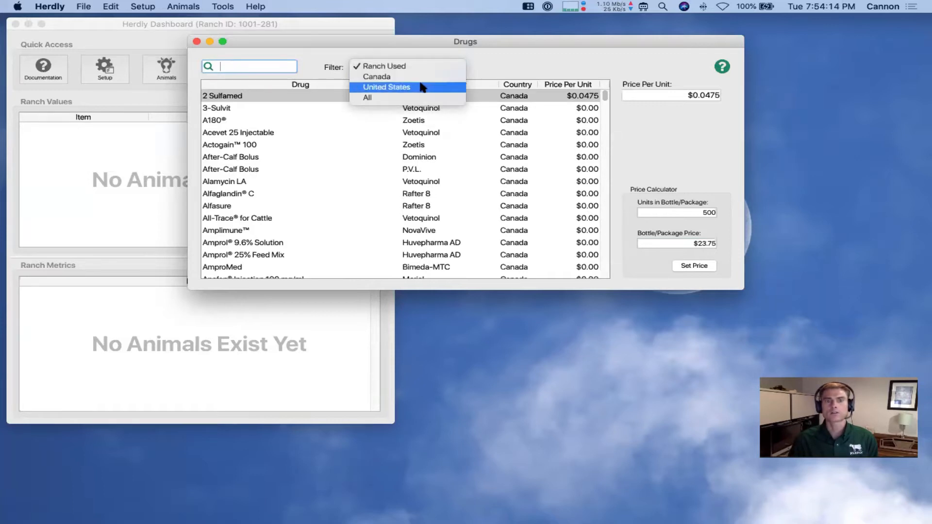
click(490, 65)
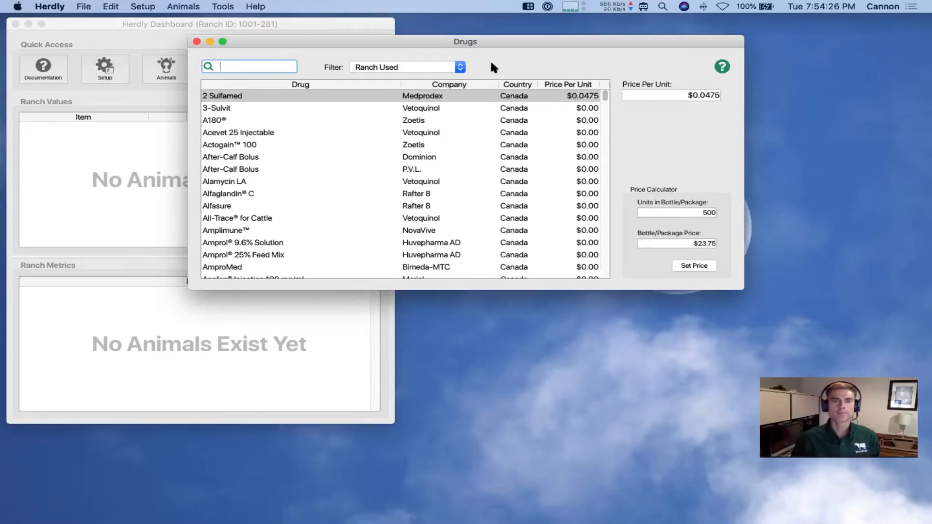
click(197, 41)
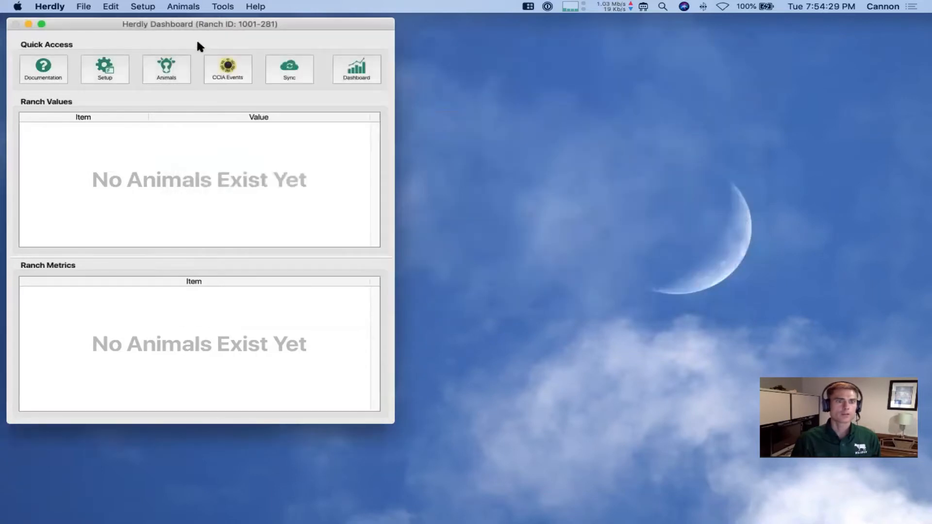
Open the empty Groups list from Setup, move it aside, and open the empty Animal List
click(114, 67)
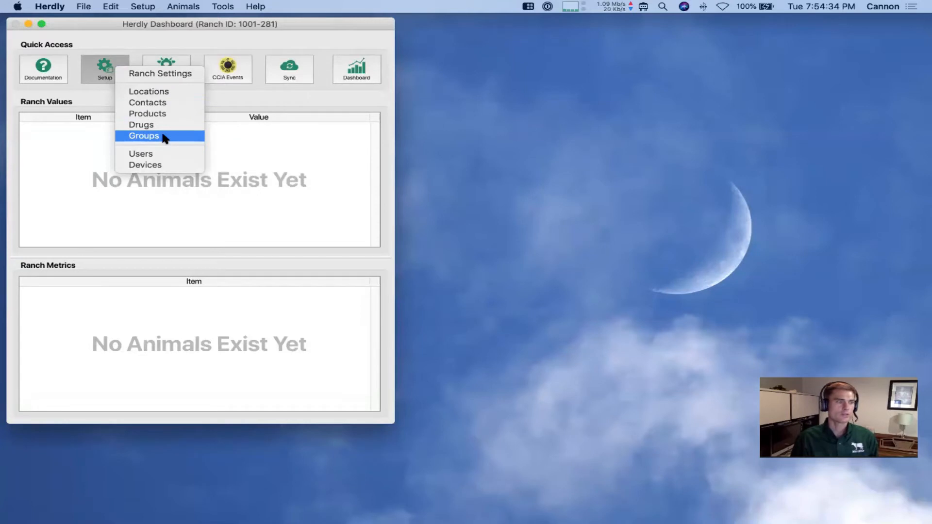
click(163, 136)
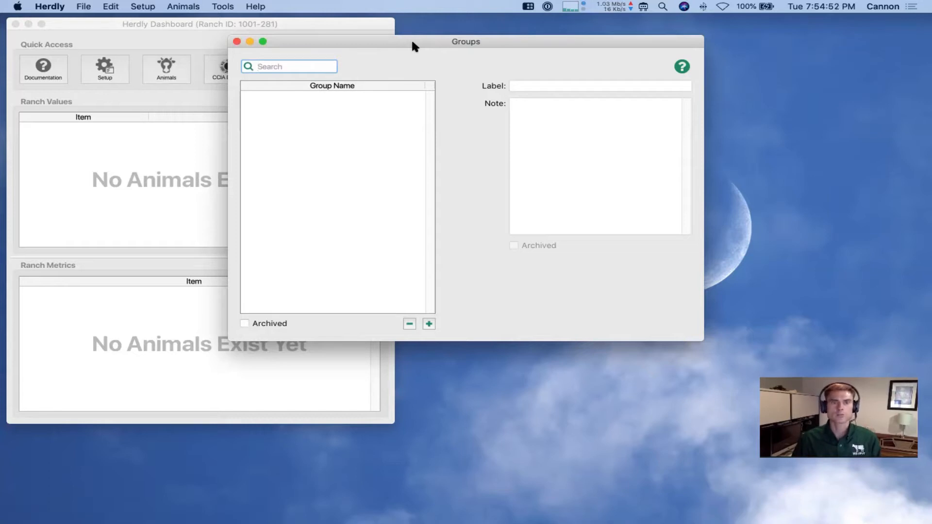
drag(412, 41, 594, 28)
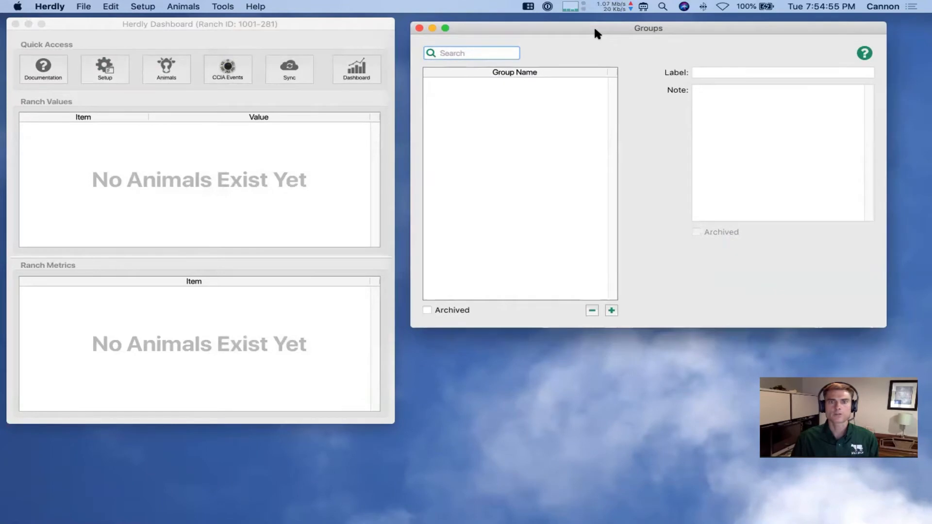
click(238, 23)
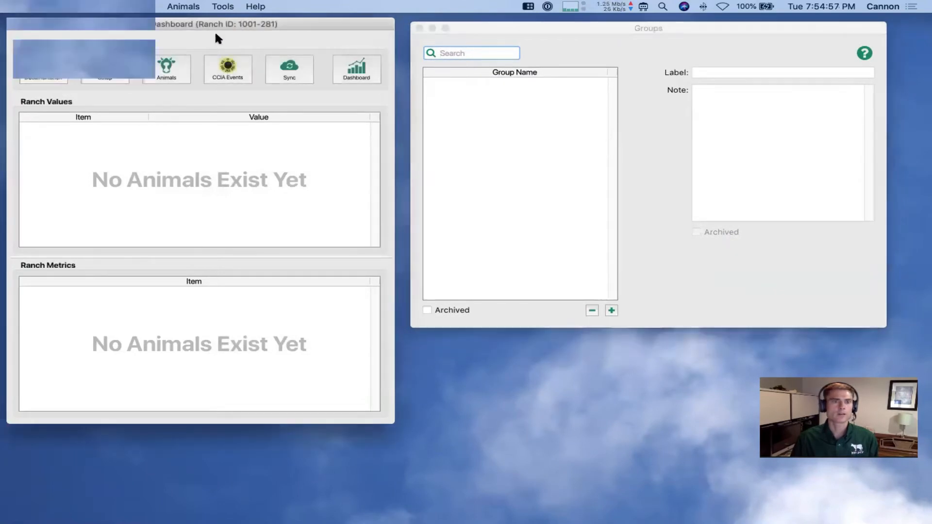
click(170, 72)
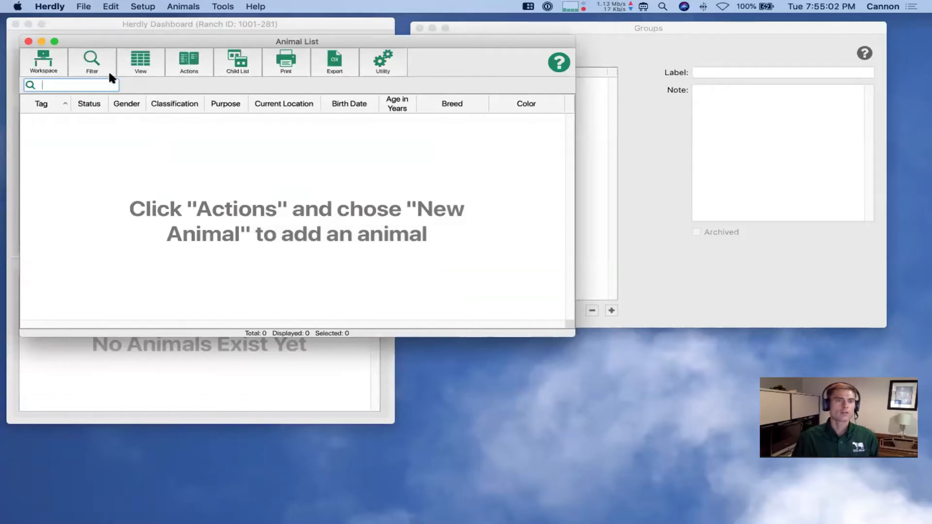
click(92, 64)
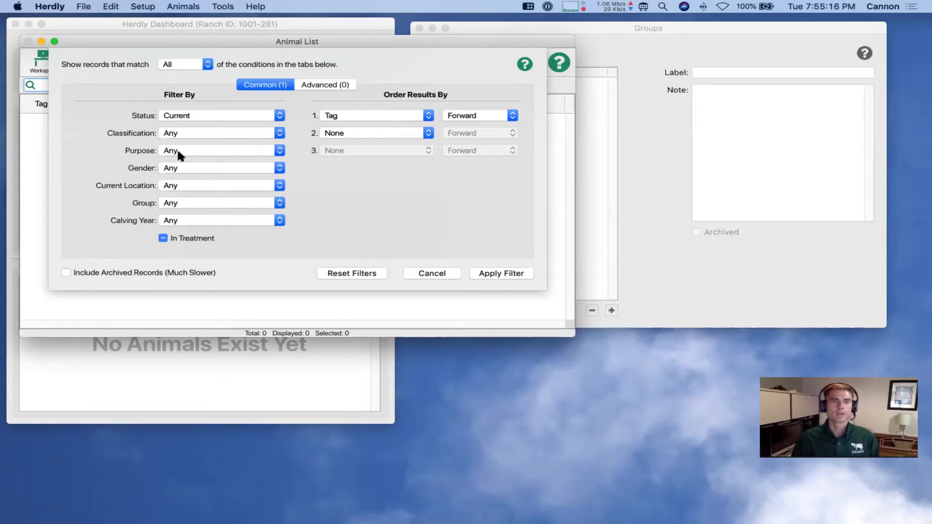
click(274, 185)
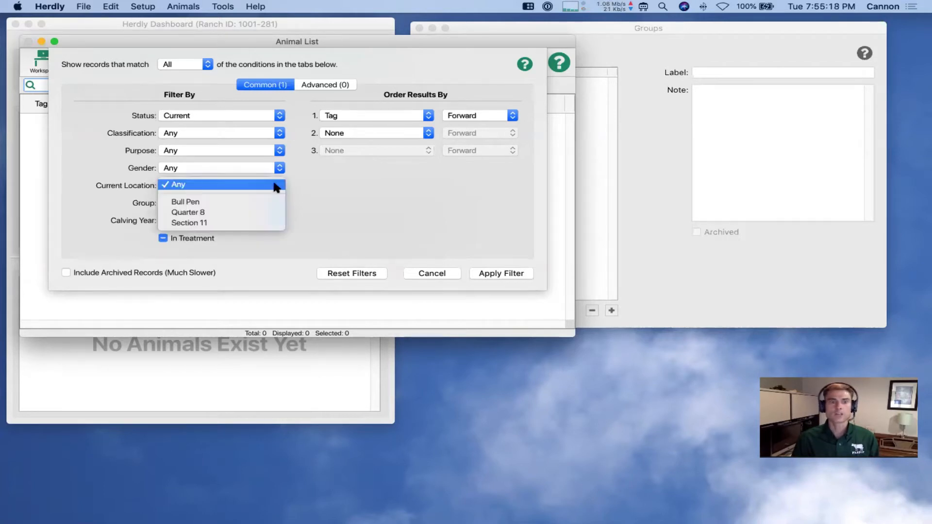
click(215, 214)
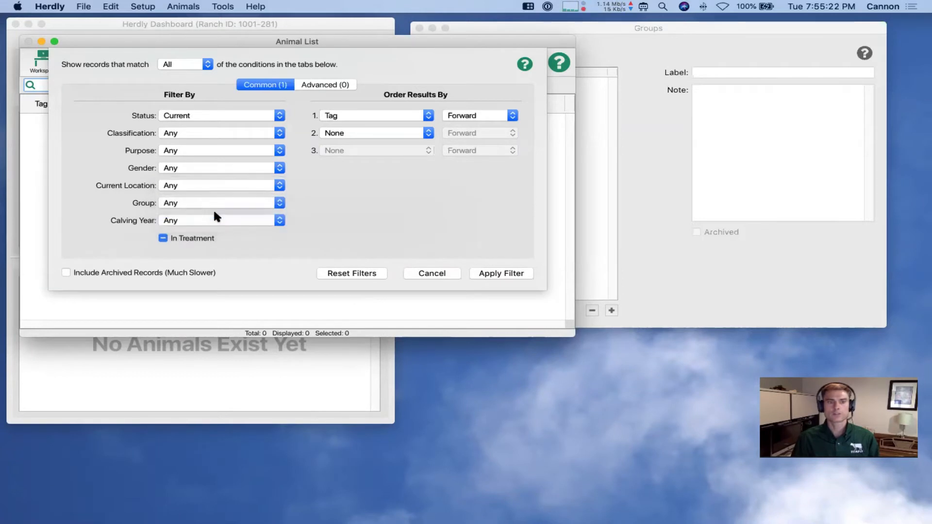
click(229, 132)
click(234, 162)
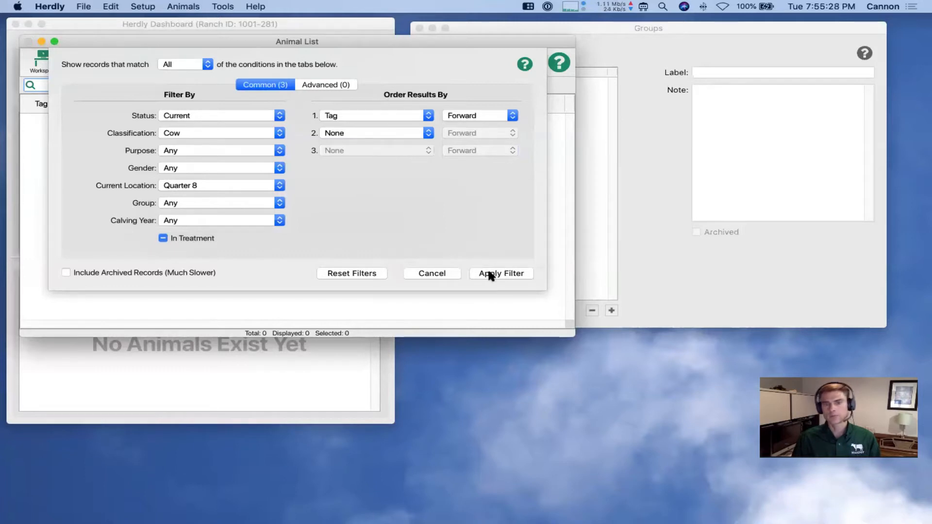
click(431, 273)
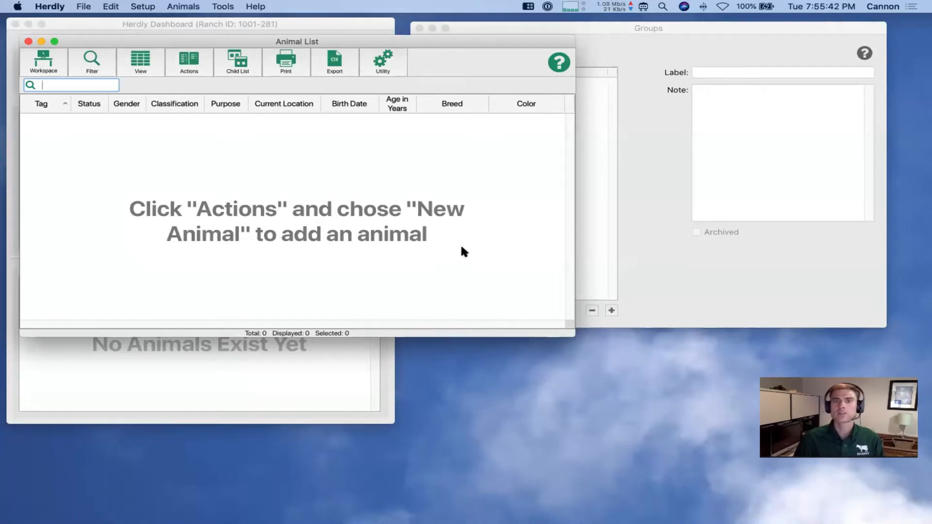
Add a new group labelled 'Possible Replacement Heifers' and commit it
click(655, 30)
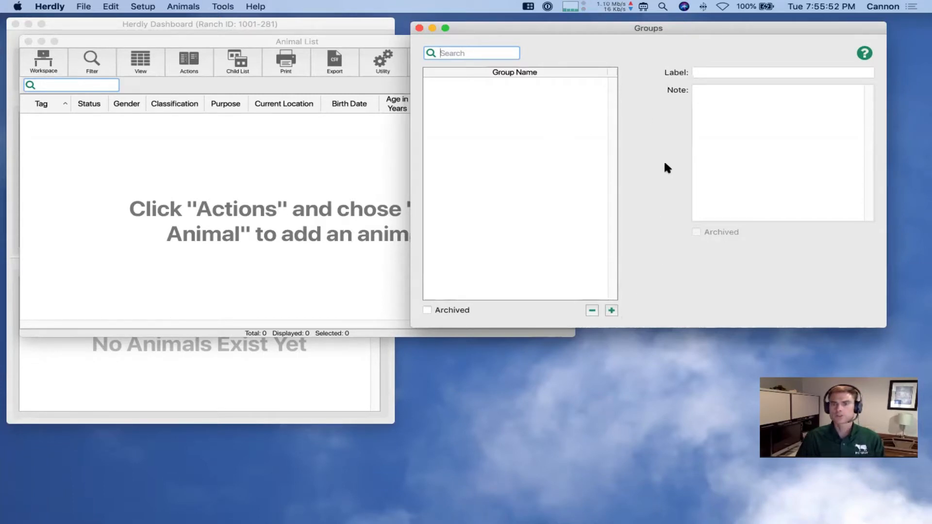
click(611, 310)
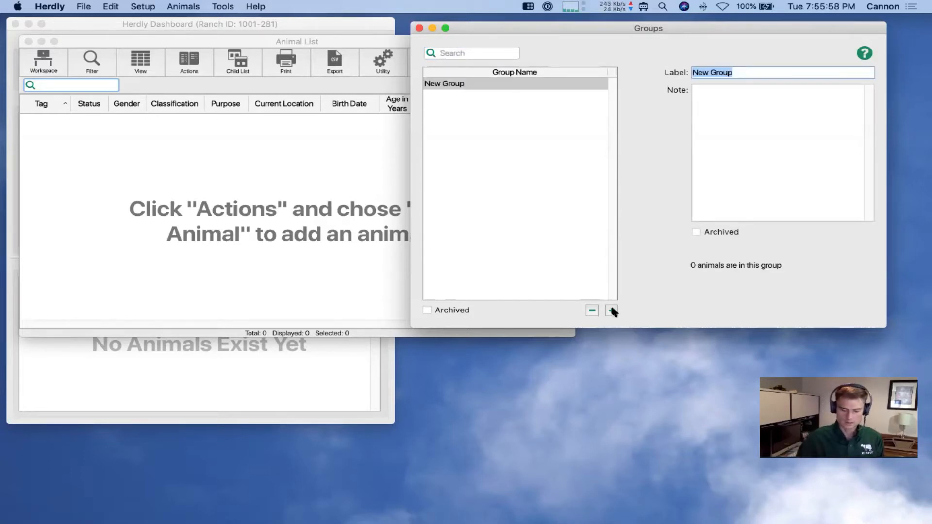
text(Rep)
key(BackSpace)
key(BackSpace)
key(BackSpace)
text(Possible Replacemrn)
key(BackSpace)
key(BackSpace)
text(ent Heifers)
key(Tab)
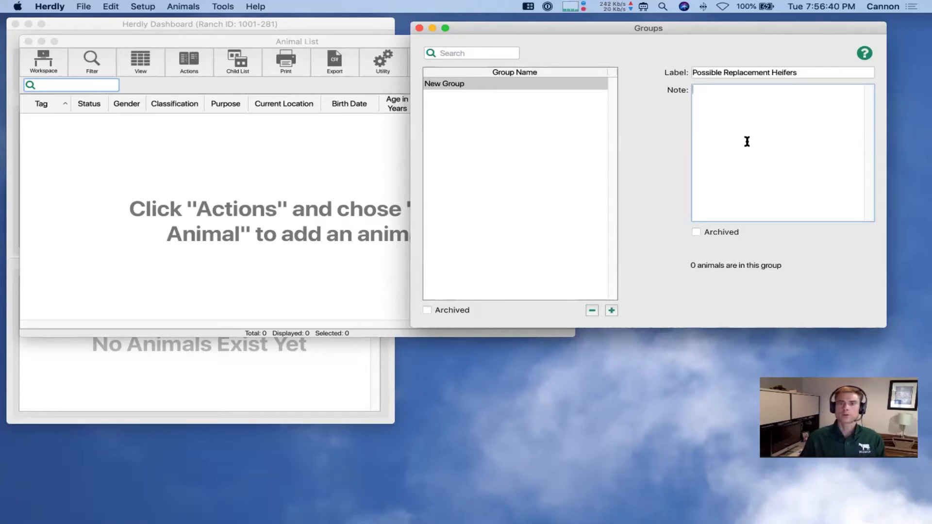
click(490, 117)
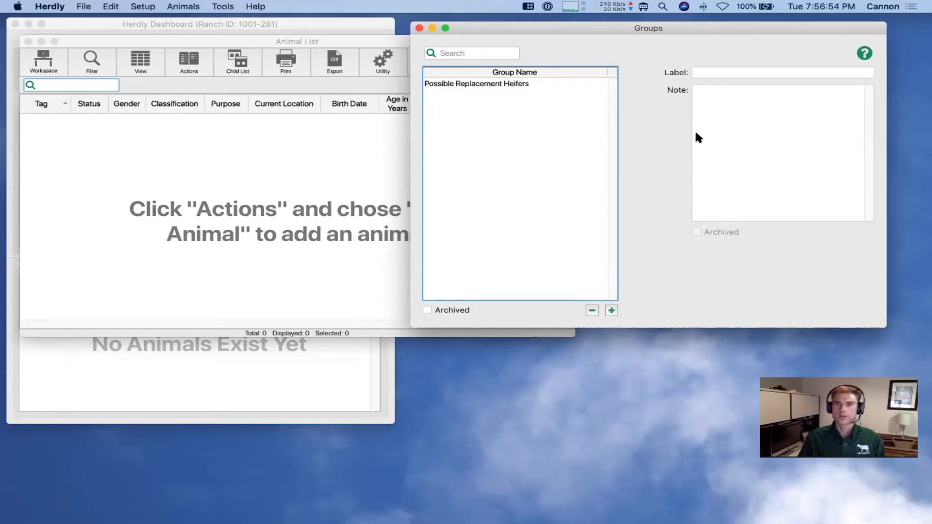
Review the new group's details, close the Groups window, and shift the Animal List right
click(521, 86)
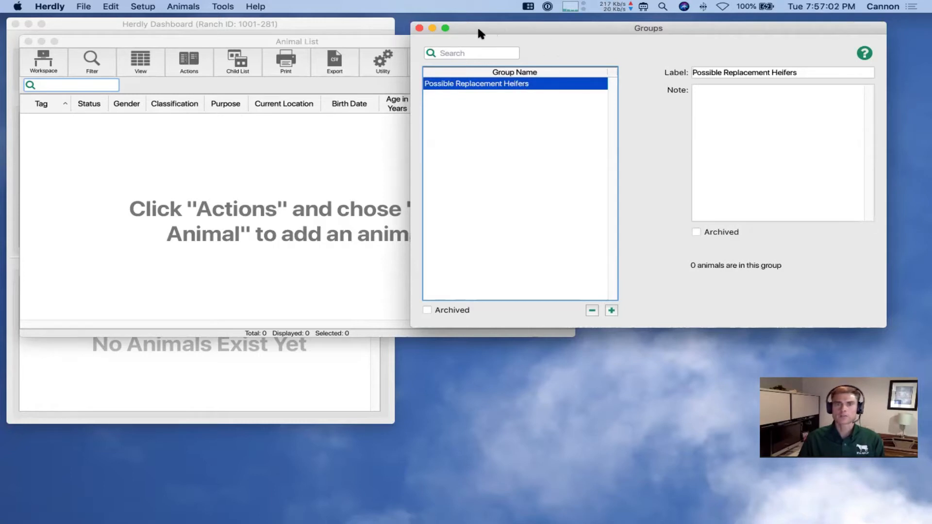
click(419, 29)
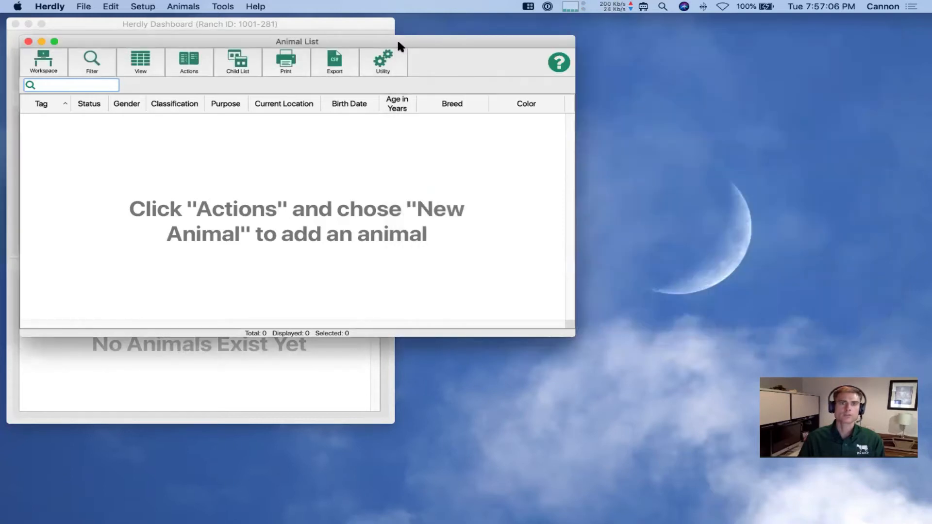
drag(398, 39, 530, 36)
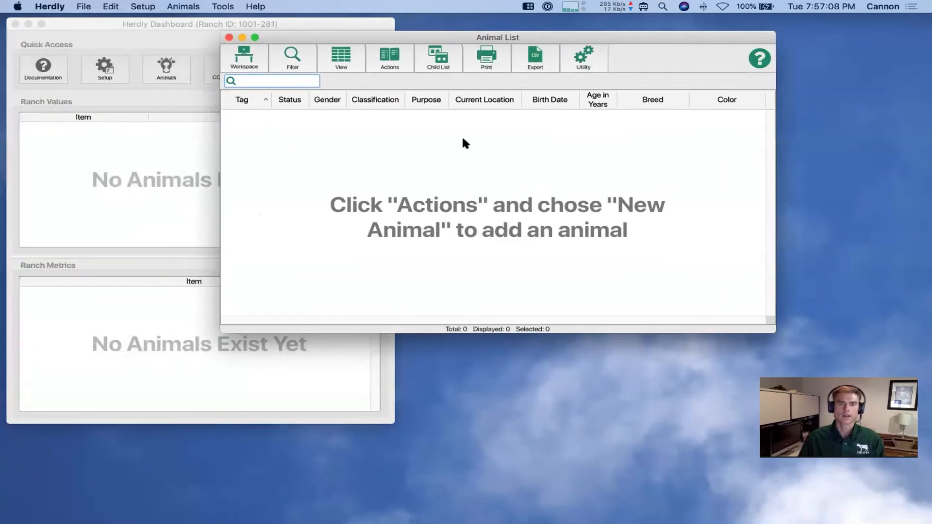
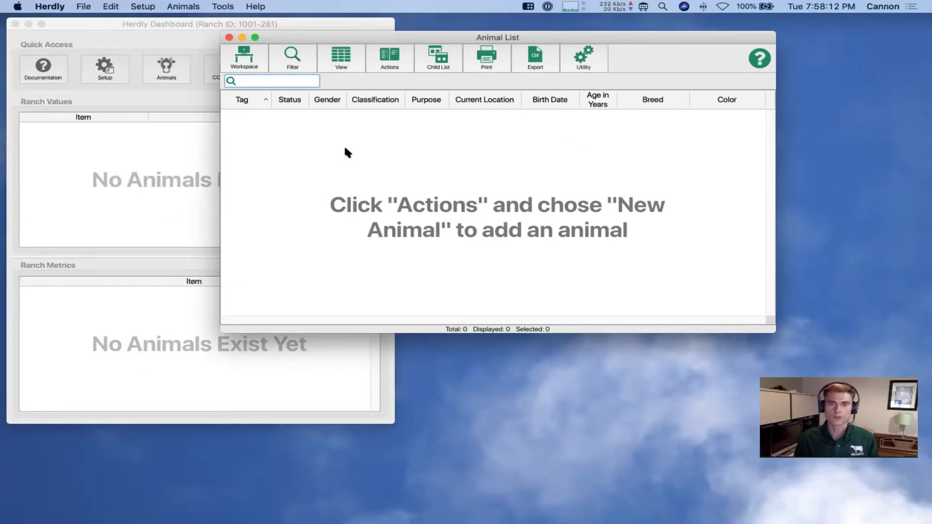
Create a new animal tagged 100D: Red tag, Current, Female, Cow, Breeding stage Pregnant
click(390, 62)
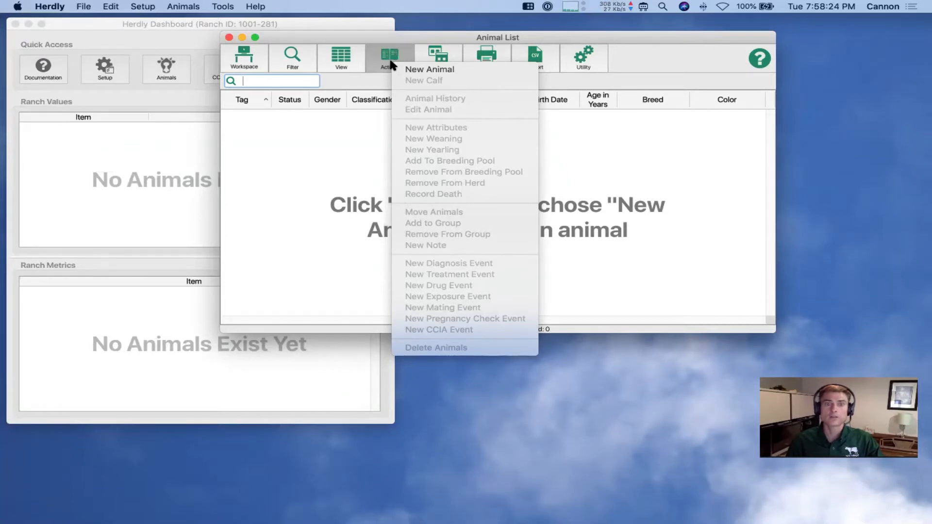
click(434, 70)
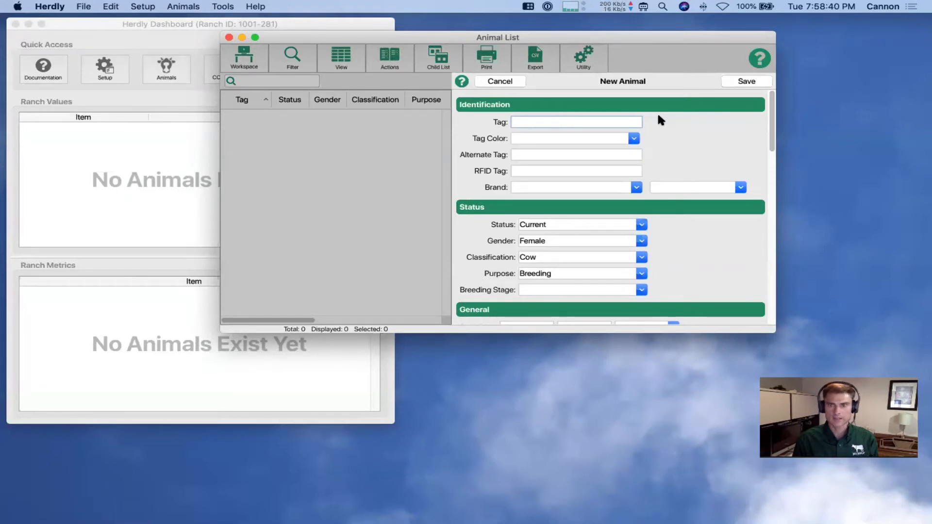
text(100)
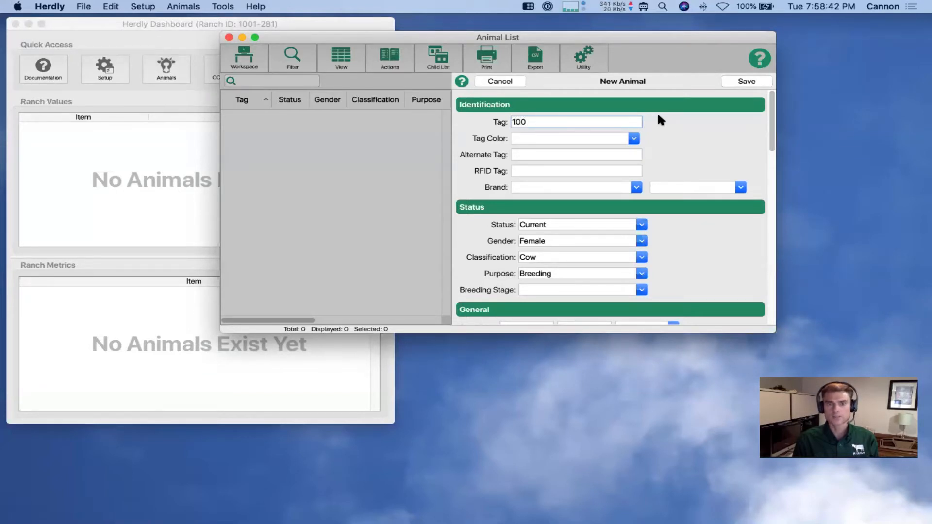
text(D)
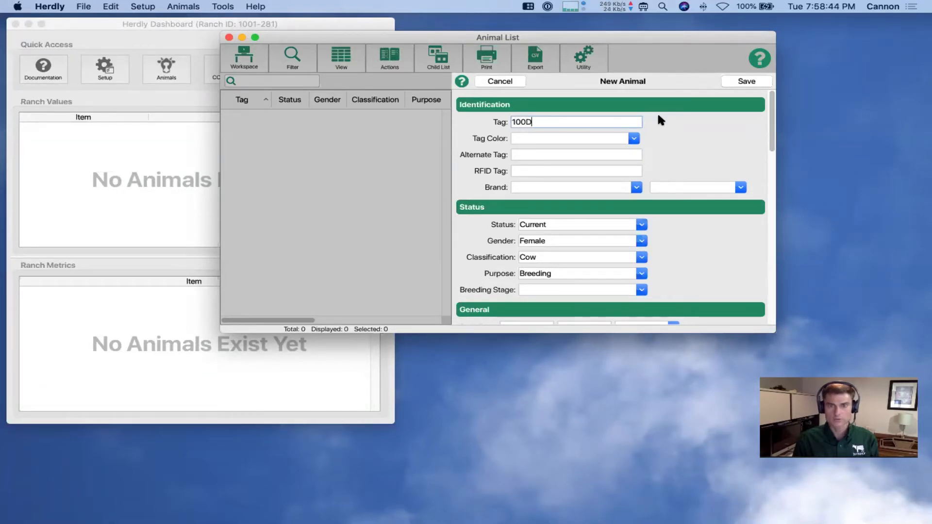
key(Tab)
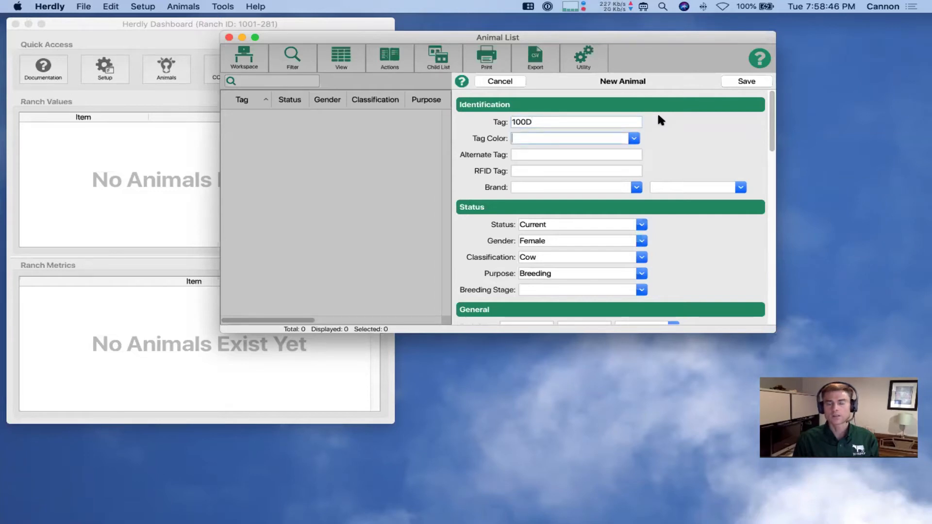
text(R)
key(Tab)
key(Tab)
key(Tab)
key(Tab)
key(Tab)
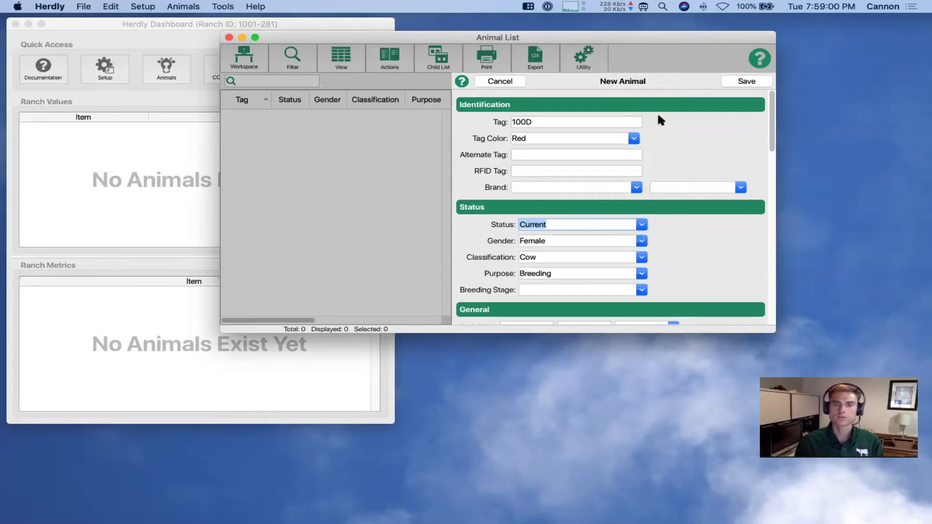
key(Tab)
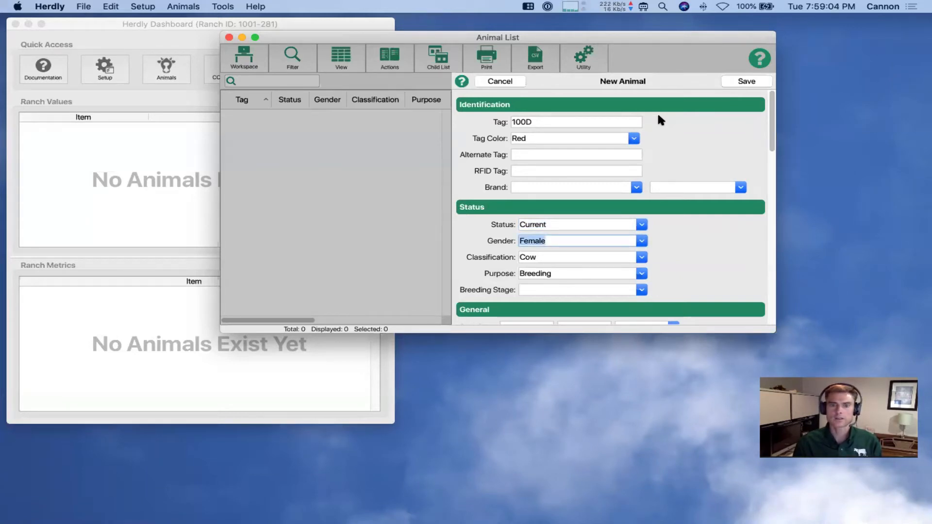
key(Tab)
key(Tab)
key(Tab)
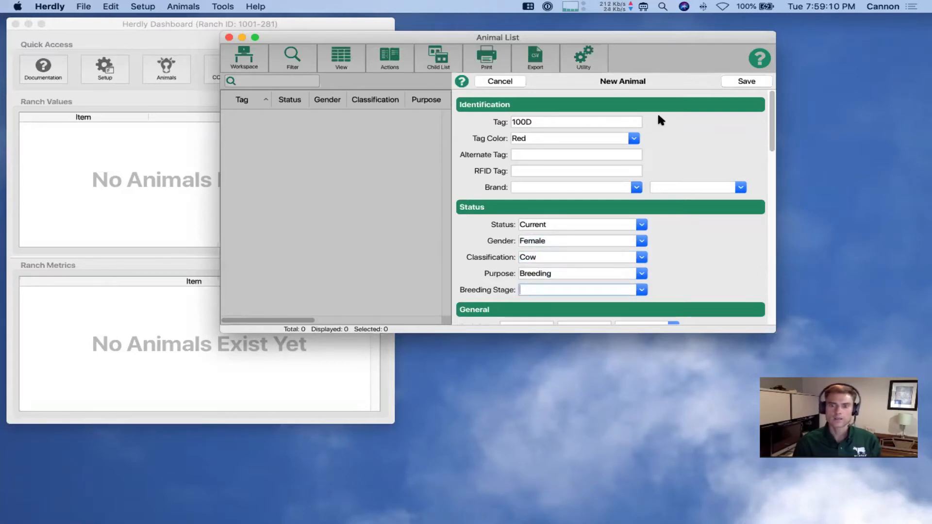
text(Pregnant)
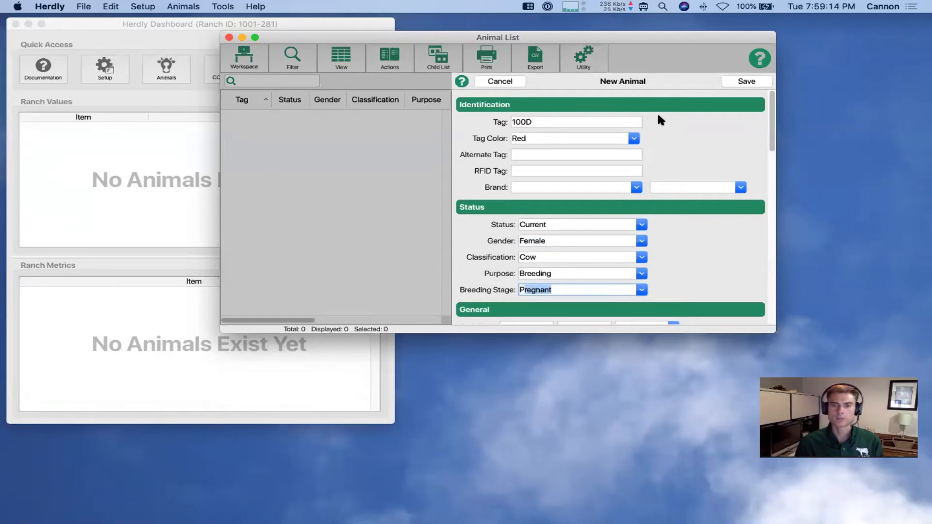
key(Tab)
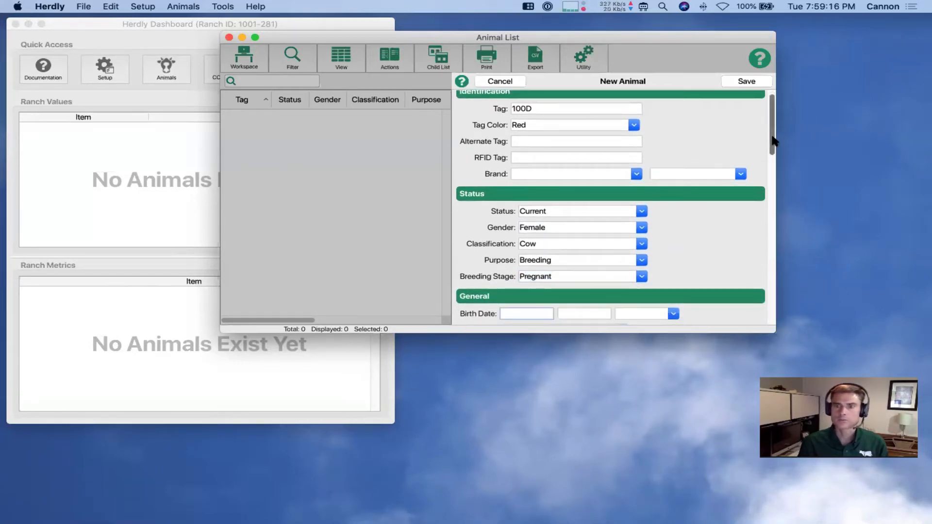
Enter 3/1/2015 as cow 100D's birth date
drag(772, 141, 772, 184)
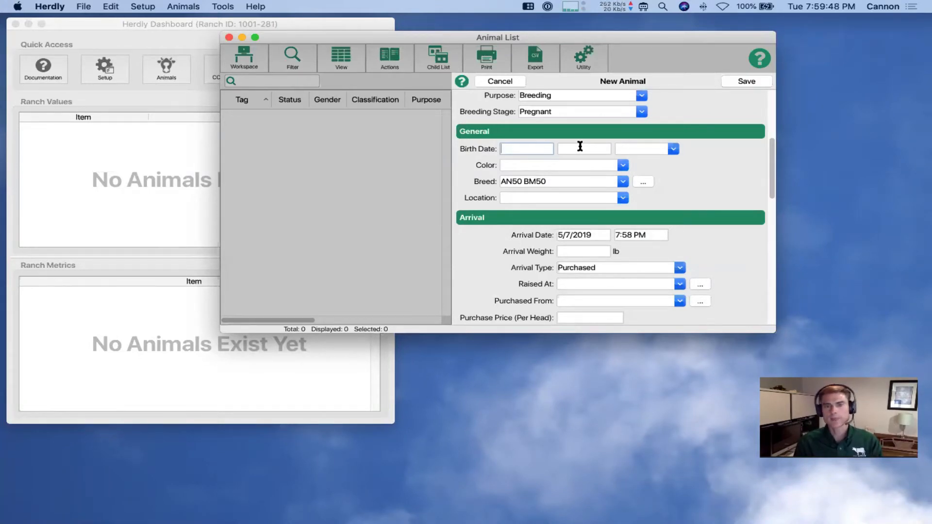
text(3/1)
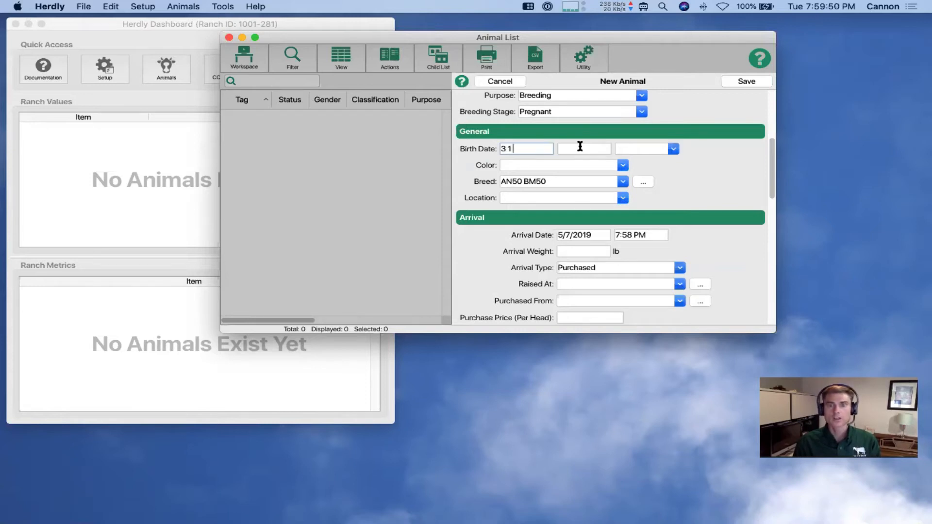
text(2015)
key(Tab)
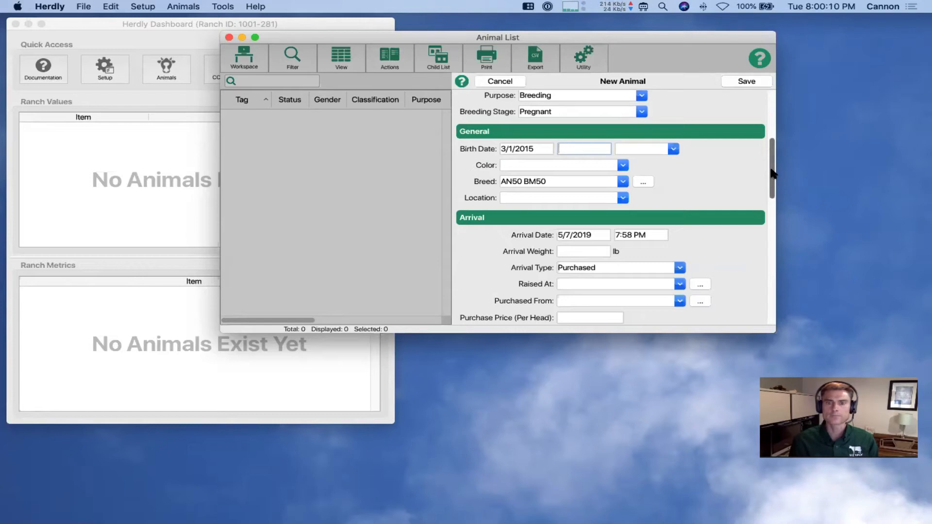
Set her location to Quarter 8
drag(771, 174, 777, 195)
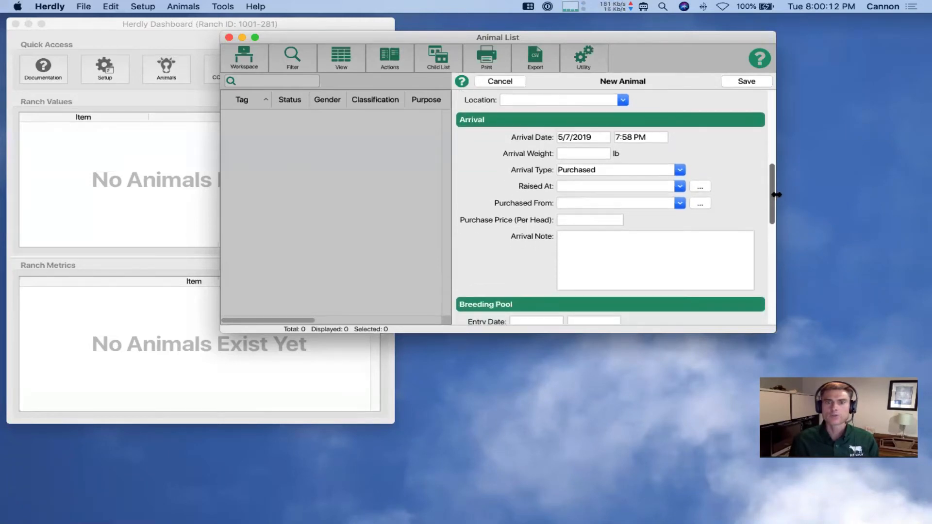
scroll(773, 193, up, 3)
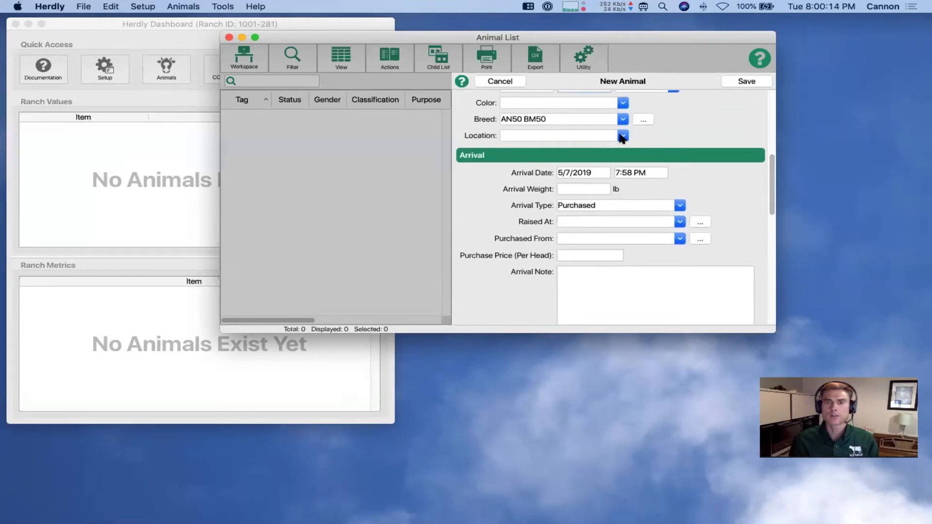
click(621, 136)
click(566, 155)
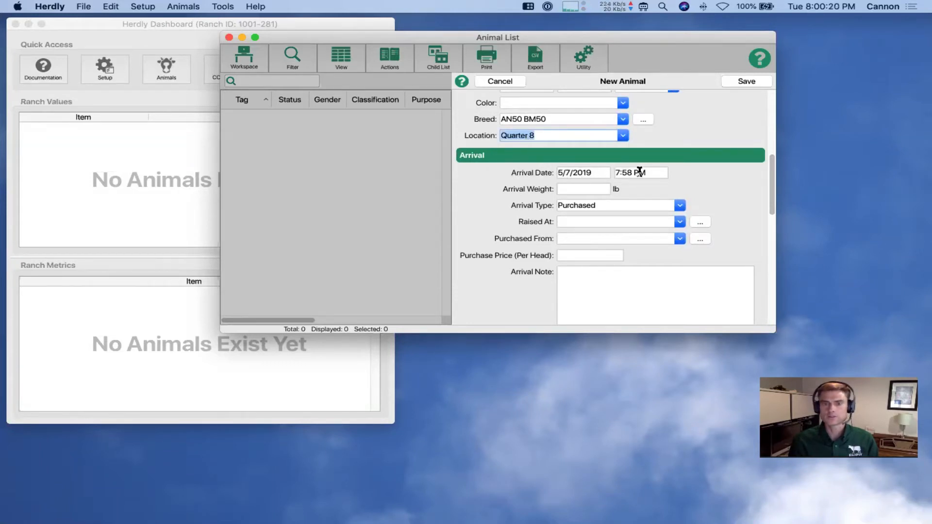
Record a 1200 lb arrival weight and the seller she was purchased from
click(593, 189)
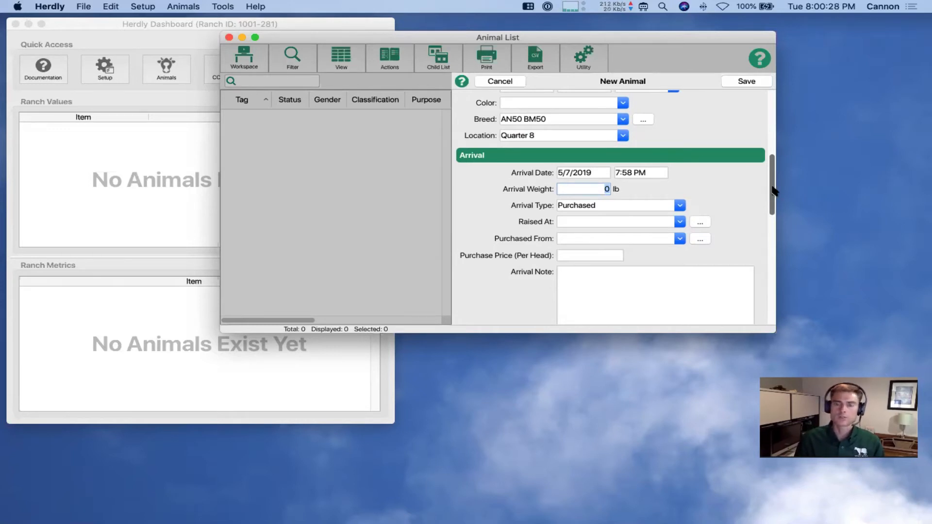
text(1200)
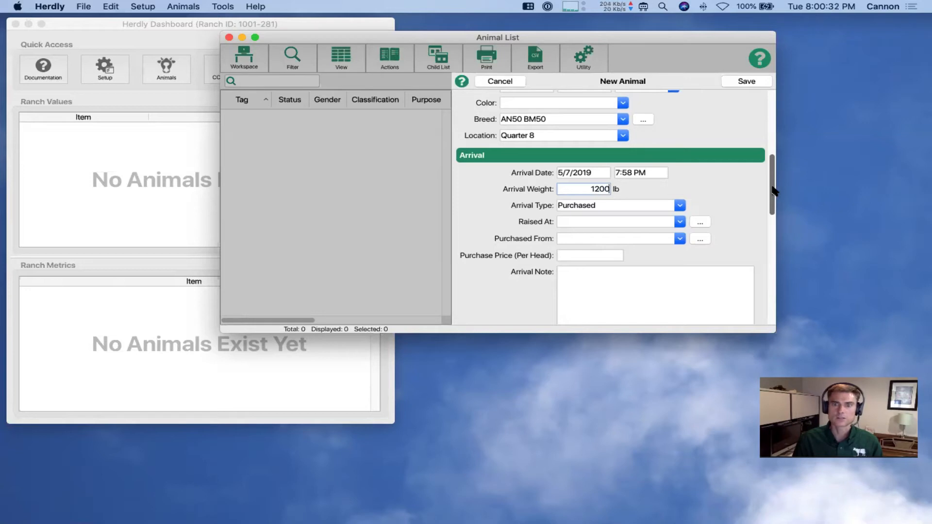
key(Tab)
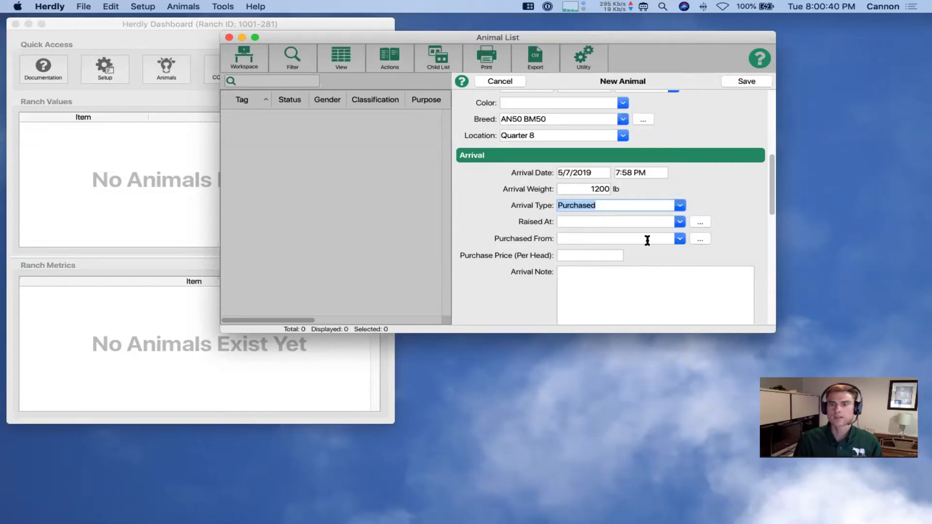
click(680, 240)
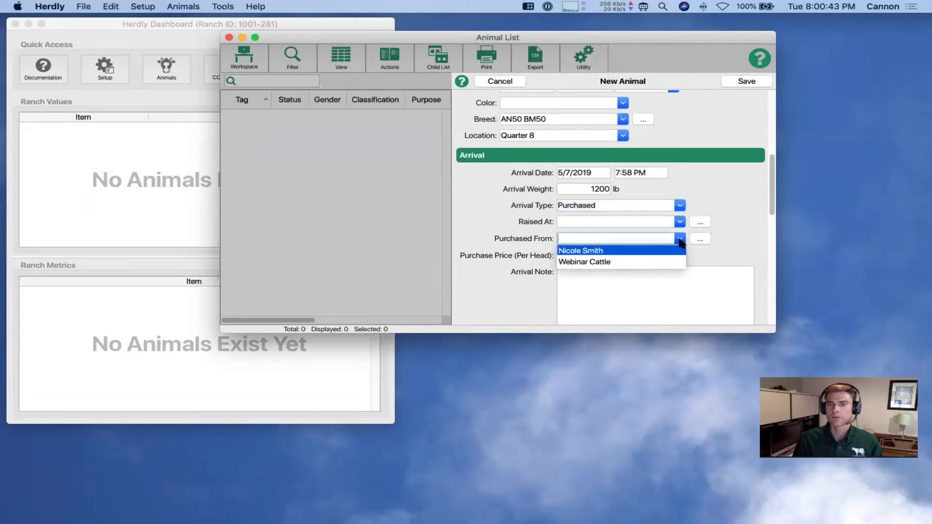
click(586, 250)
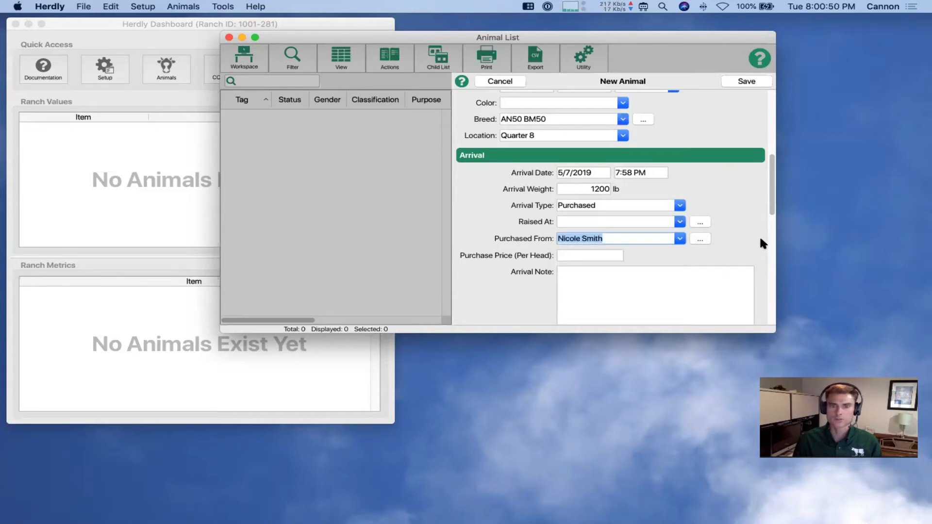
drag(769, 209, 772, 256)
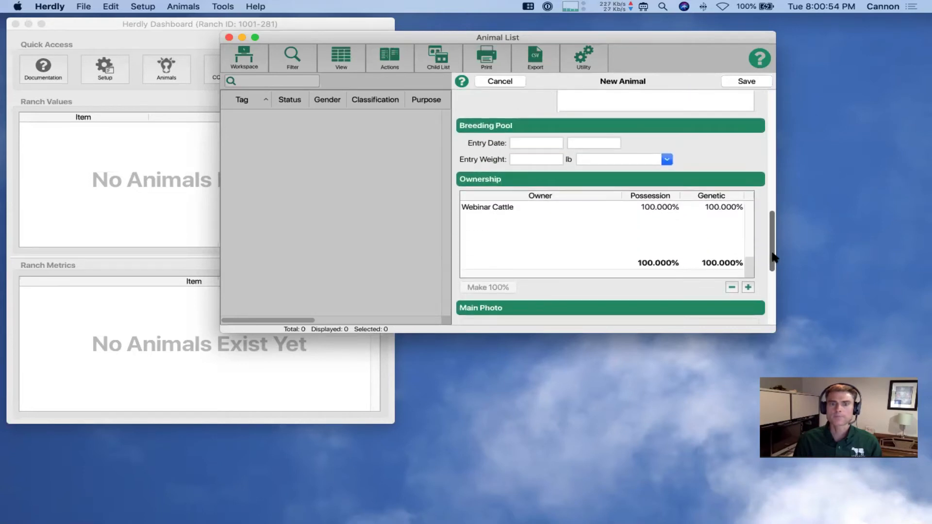
Fill the breeding pool entry as today, 5/7/2019 8:01 PM, and save cow 100D
click(540, 144)
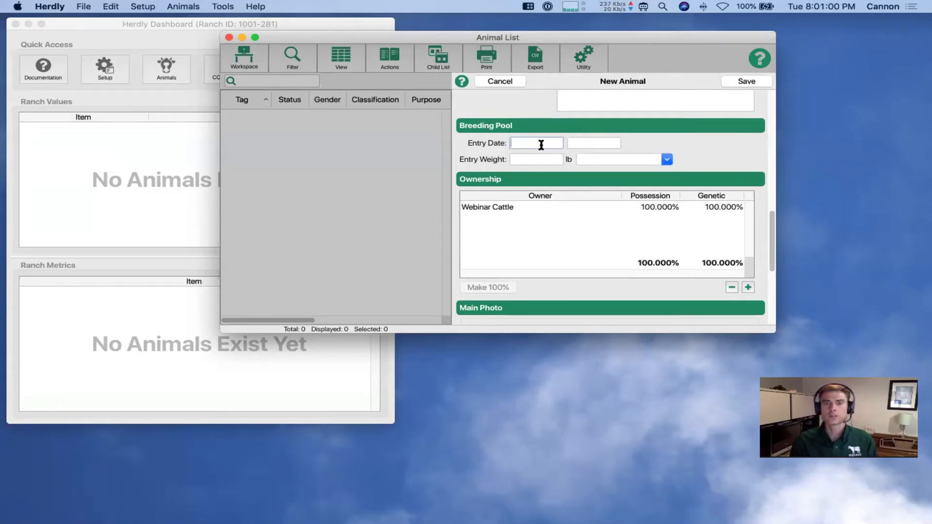
key(t)
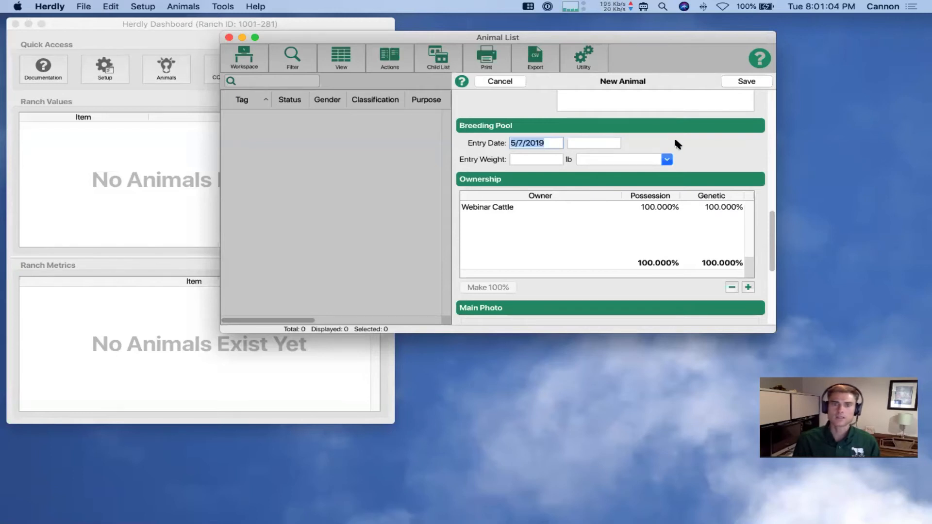
key(Tab)
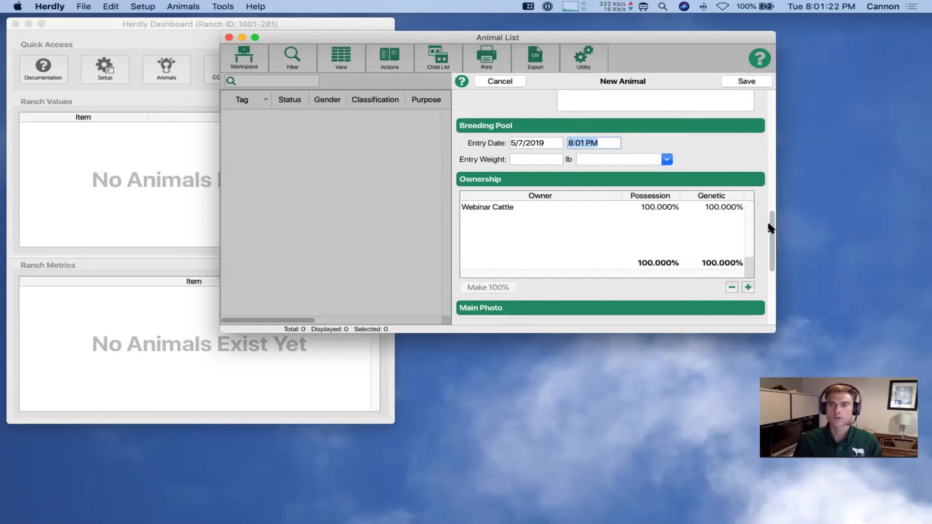
key(Tab)
scroll(772, 228, down, 3)
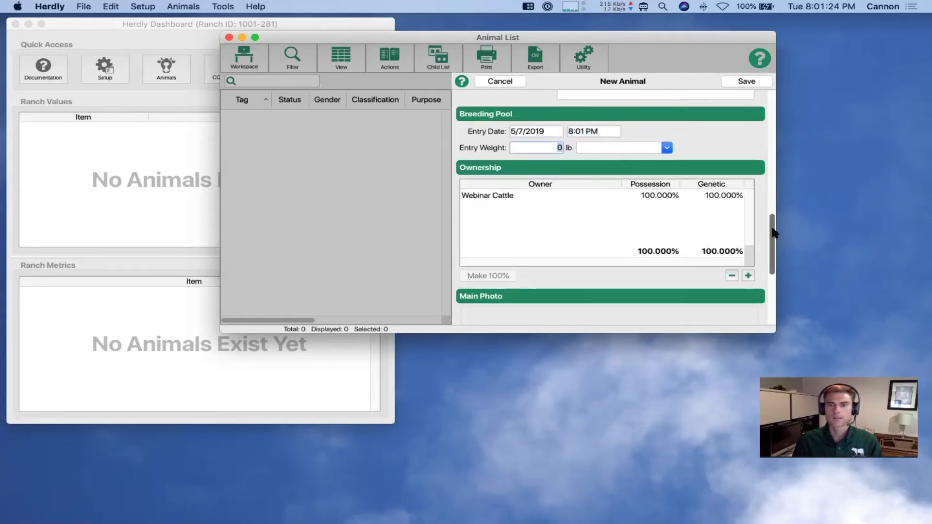
scroll(772, 257, down, 3)
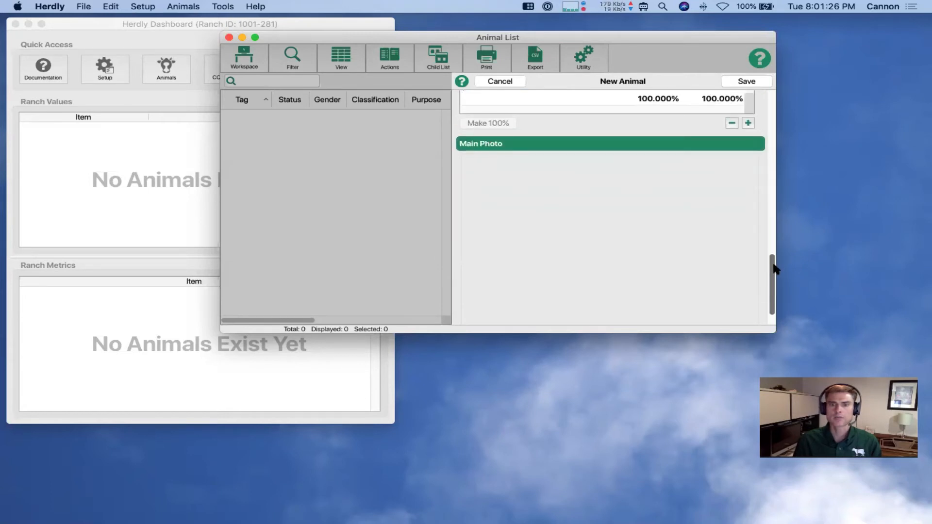
click(743, 81)
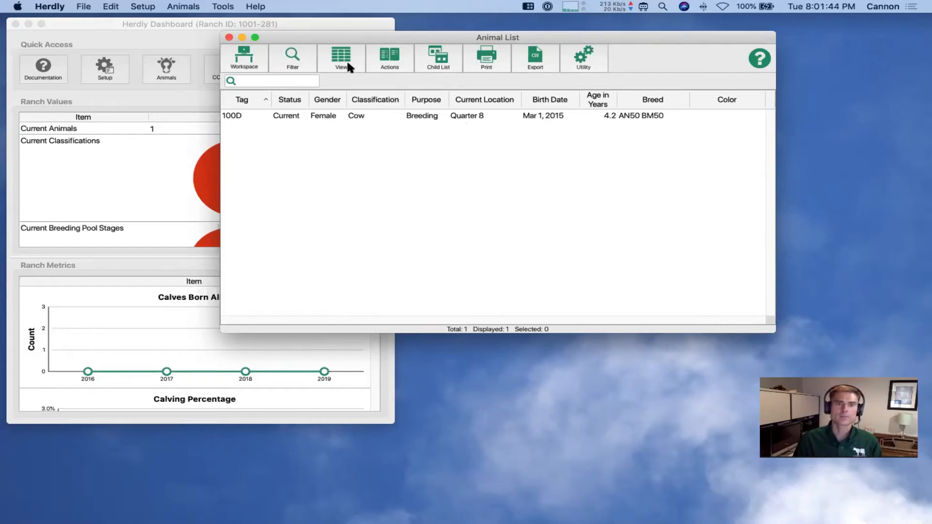
Start a new animal record with tag 105E
click(391, 65)
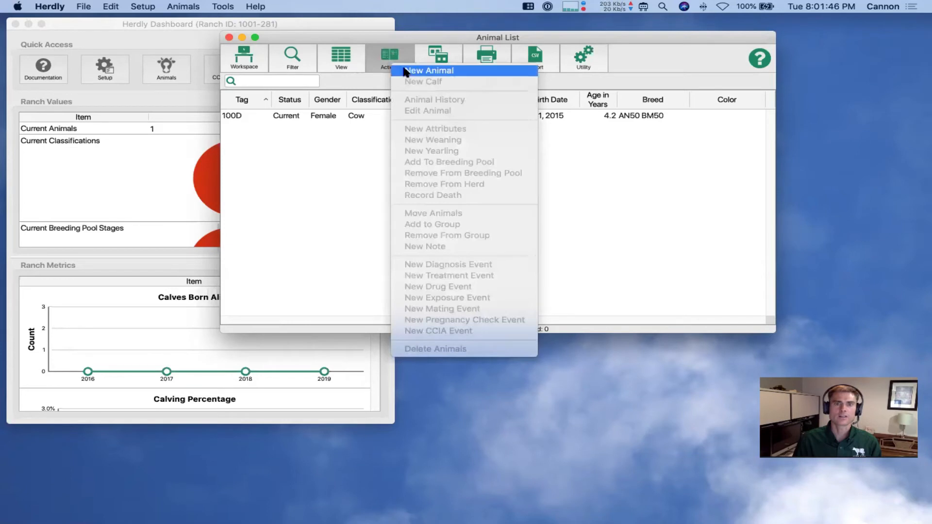
click(402, 65)
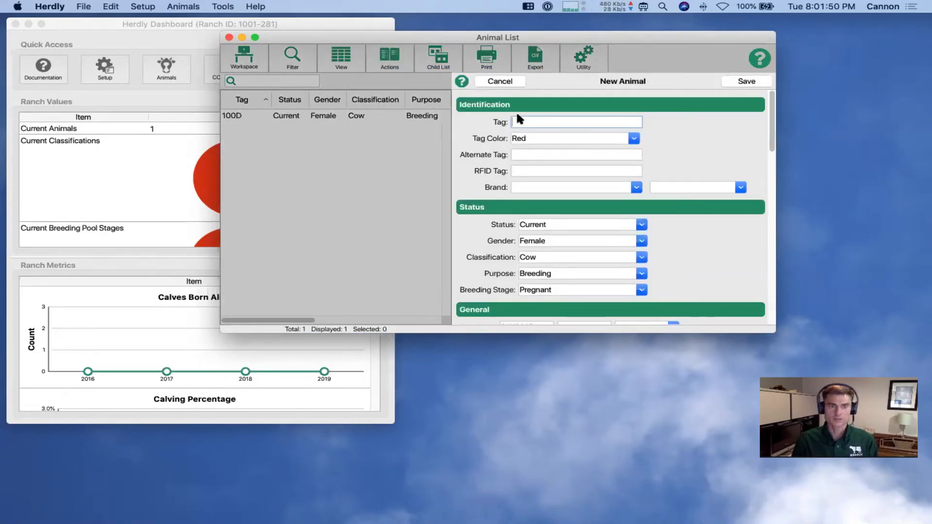
text(105E)
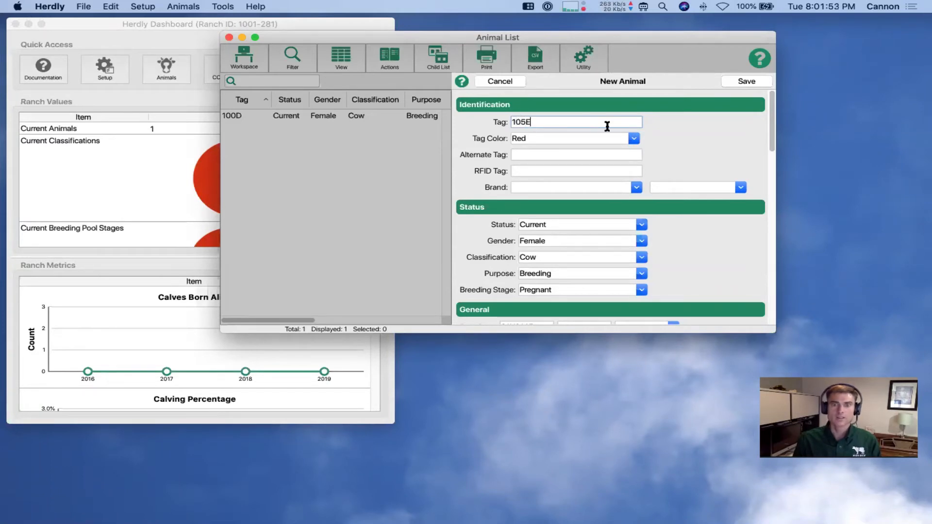
key(Tab)
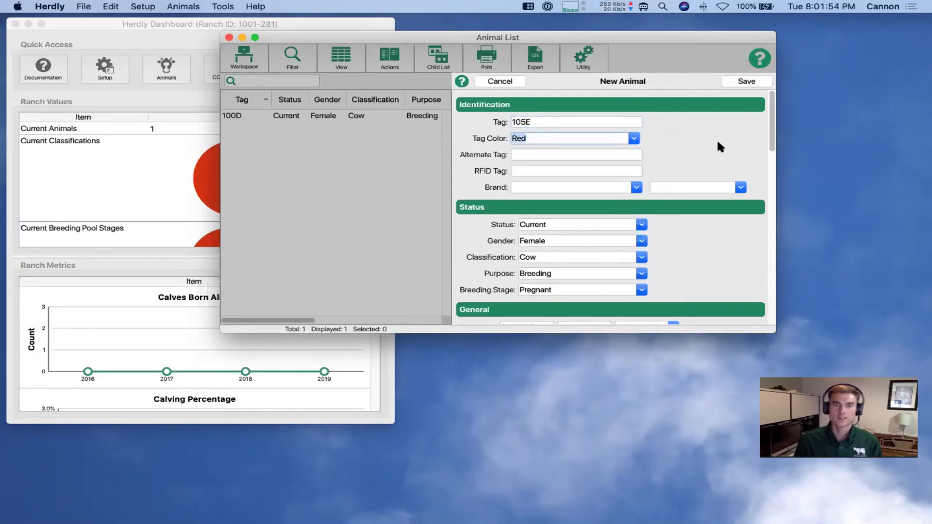
key(Tab)
key(Tab)
key(Tab)
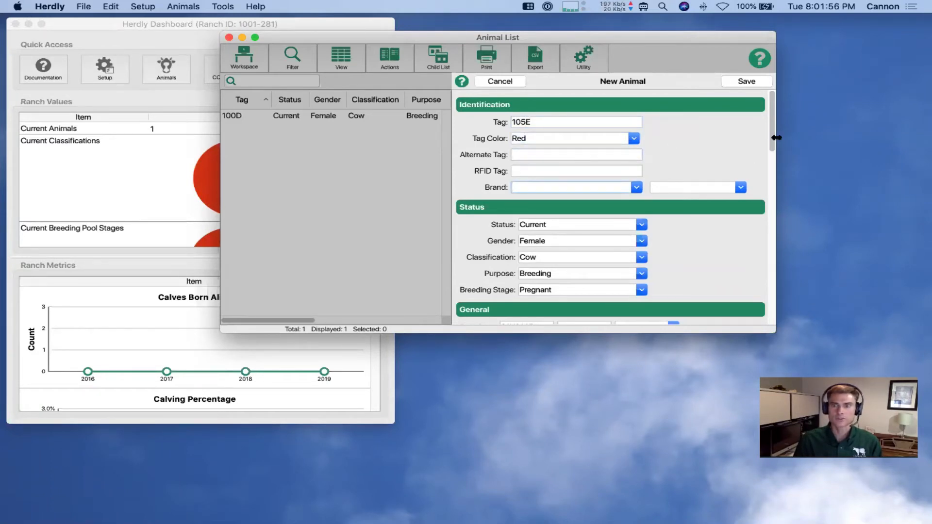
Skip the main photo, save cow 105E, and select 100D in the list
drag(771, 141, 780, 301)
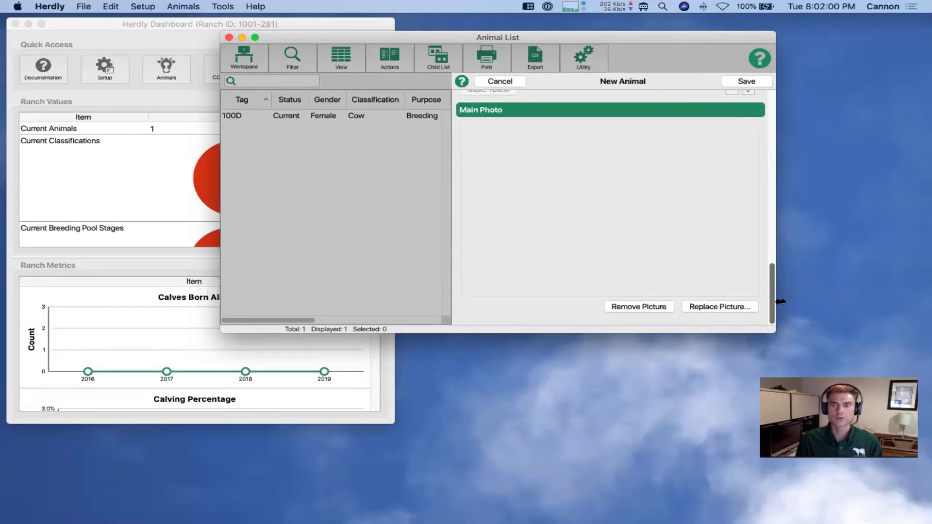
click(703, 307)
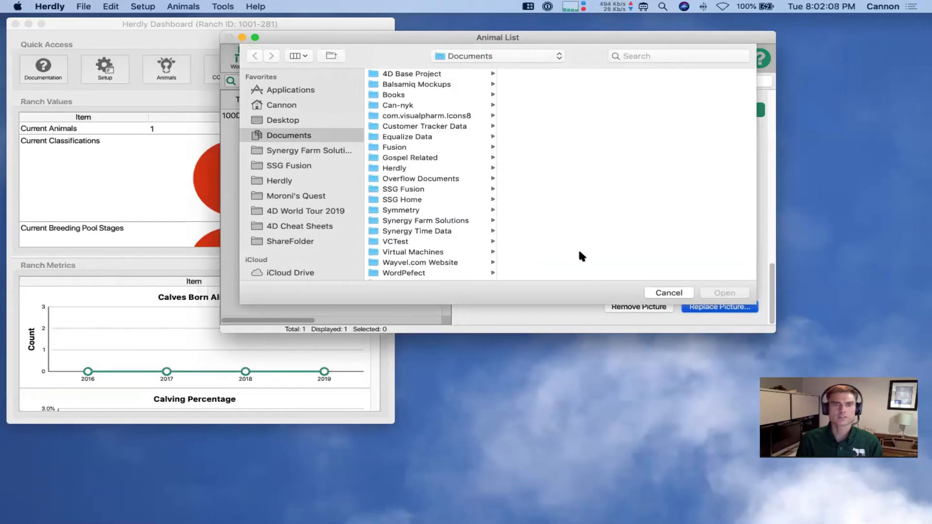
click(663, 292)
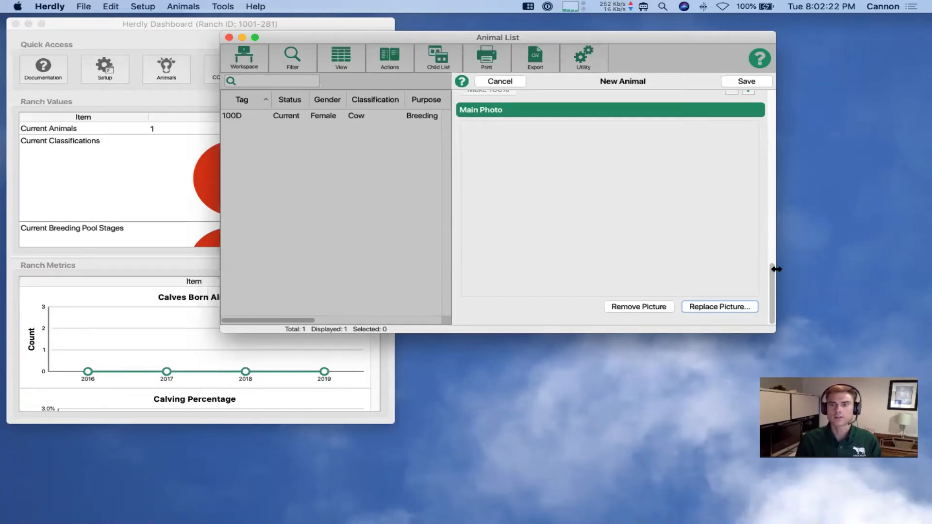
drag(771, 266, 772, 100)
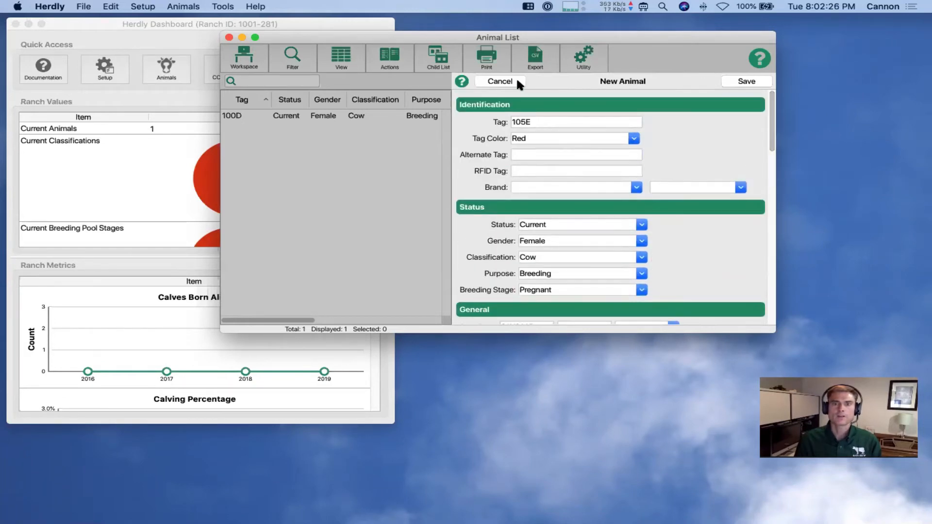
click(746, 81)
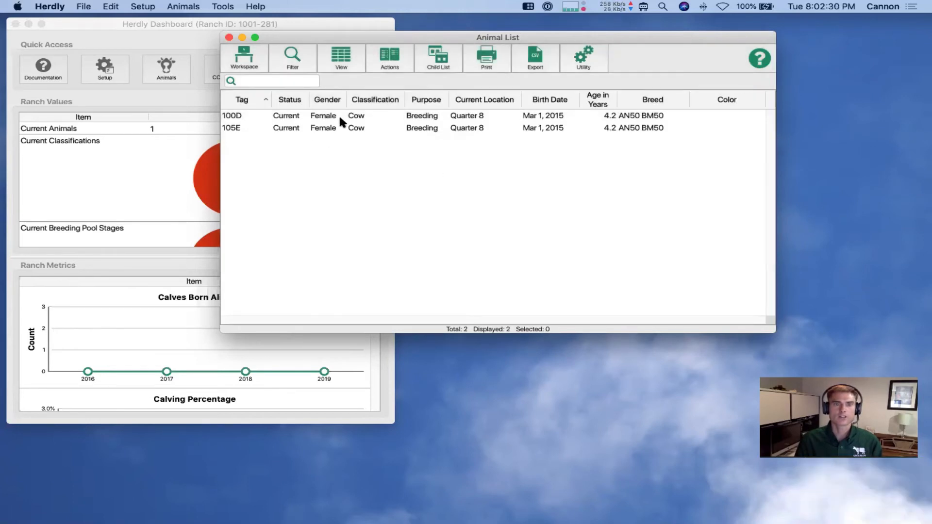
click(328, 119)
Begin adding cow 100D to a group, first picking Possible Replacement Heifers
click(331, 129)
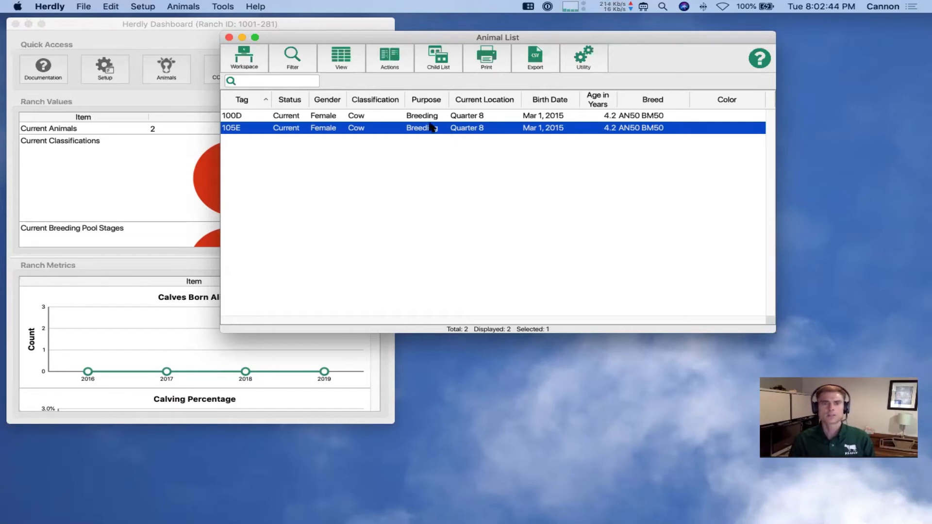
click(318, 117)
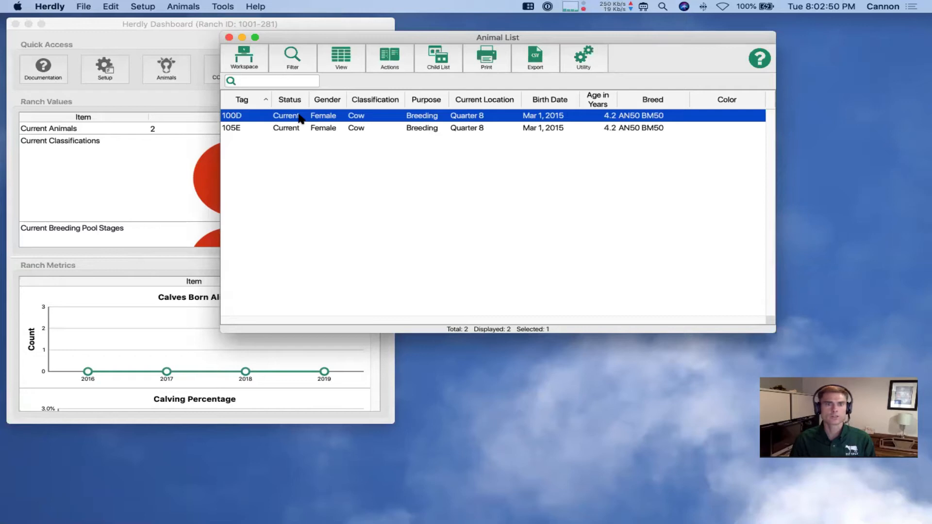
click(390, 57)
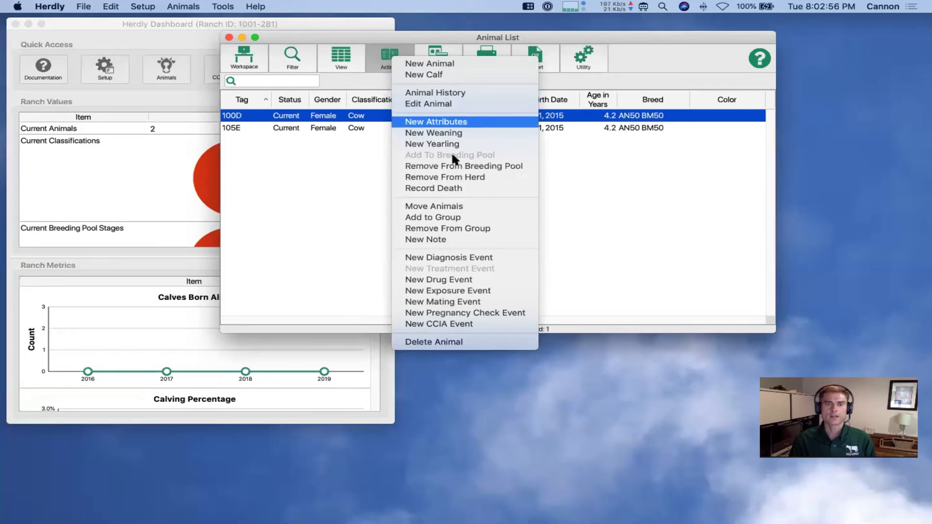
click(436, 218)
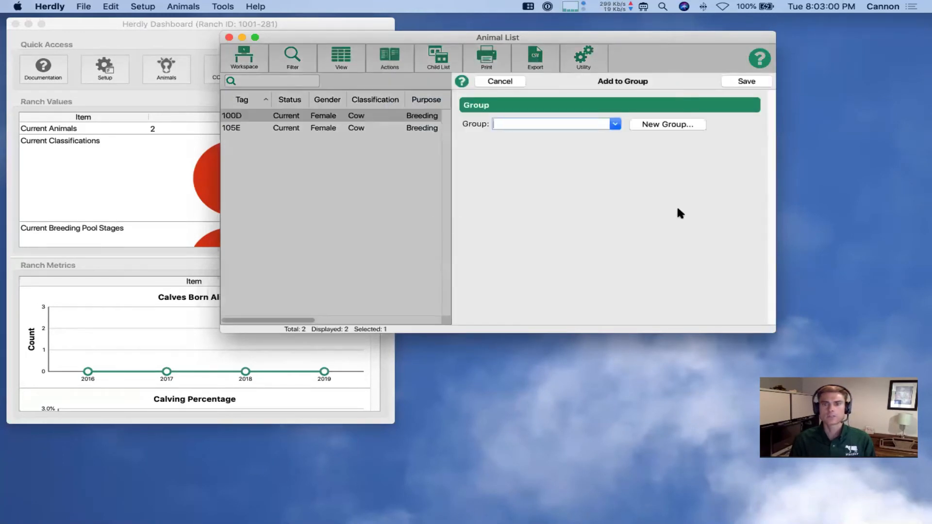
click(614, 125)
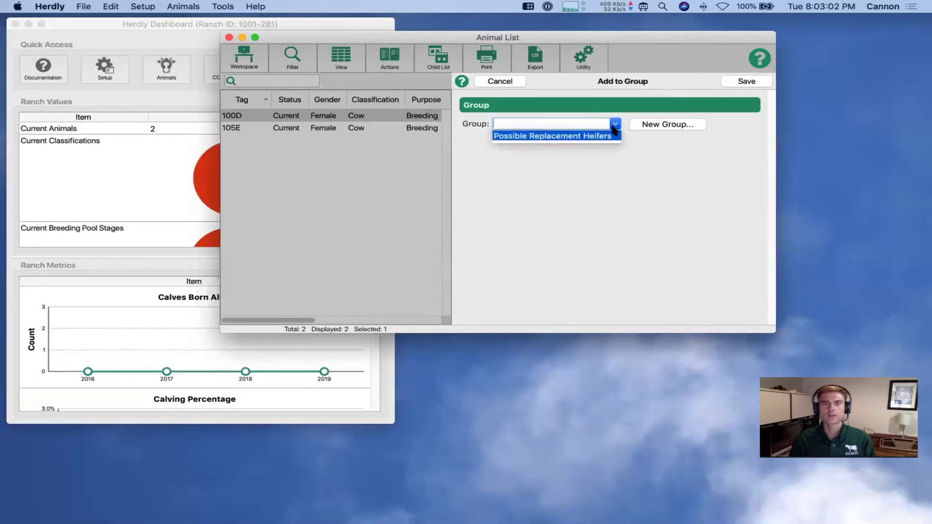
click(556, 138)
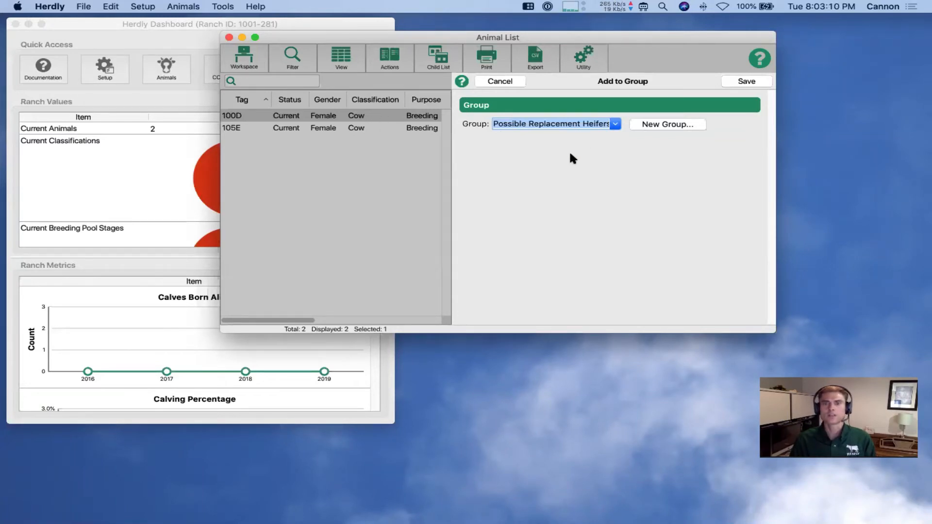
Create a new group 'Possible Sick Animals' and save 100D into it
click(655, 123)
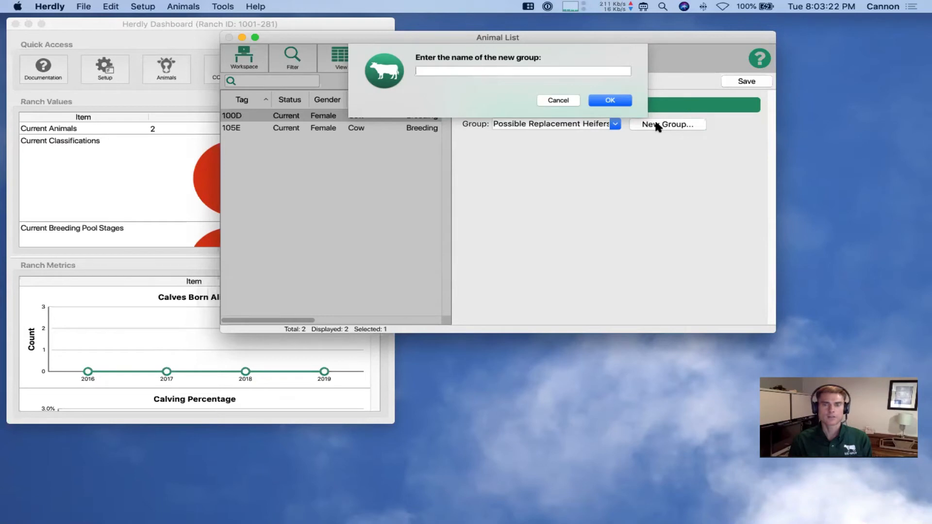
text(Possible Sick Animals)
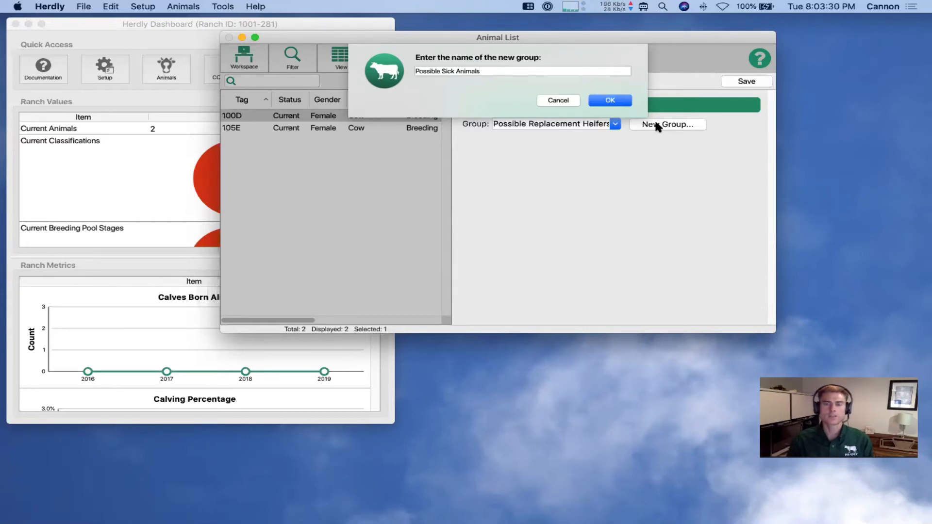
click(618, 100)
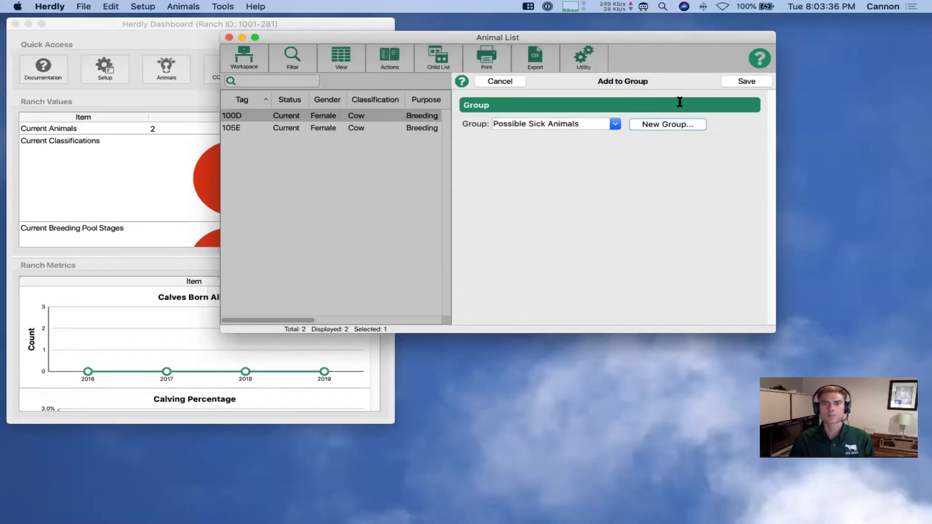
click(731, 81)
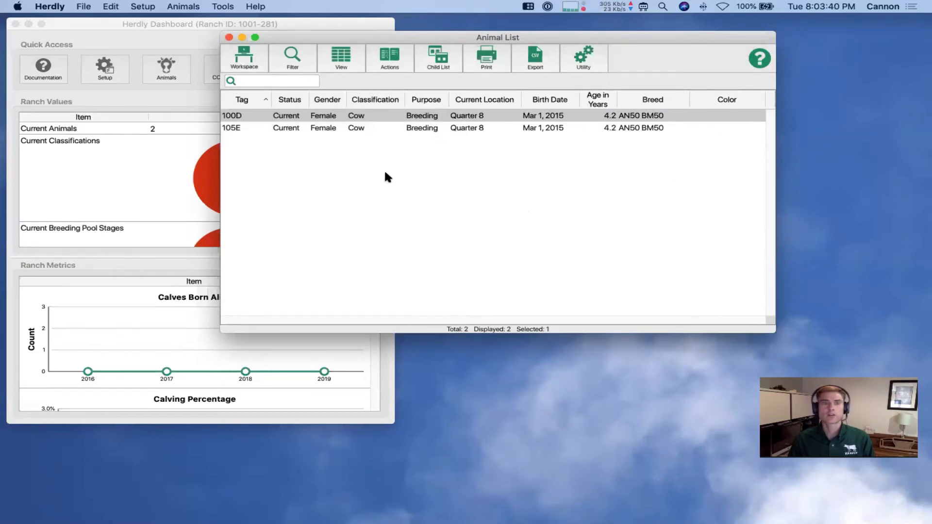
click(296, 58)
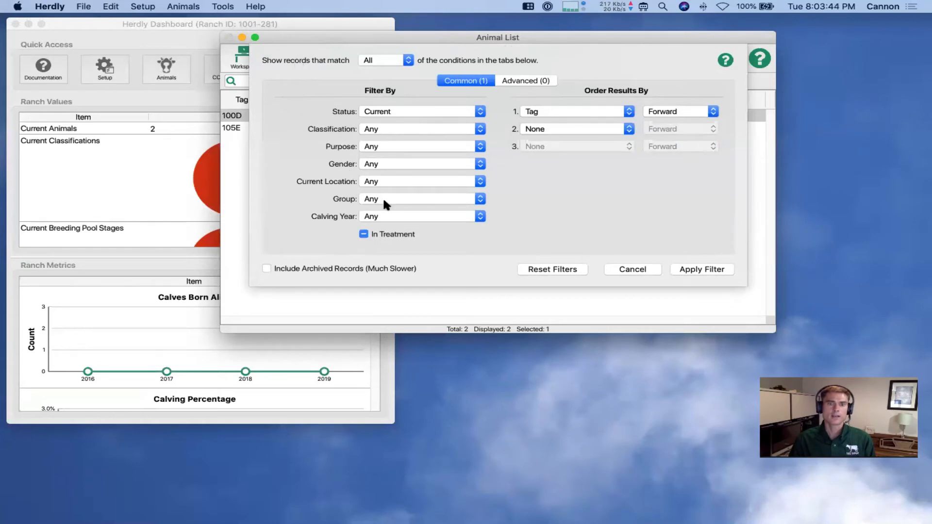
click(380, 199)
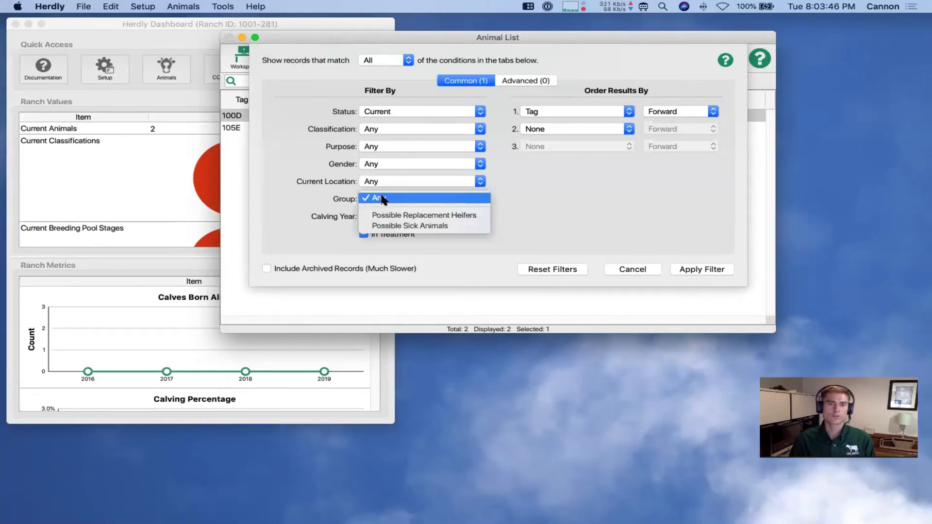
click(389, 226)
click(697, 269)
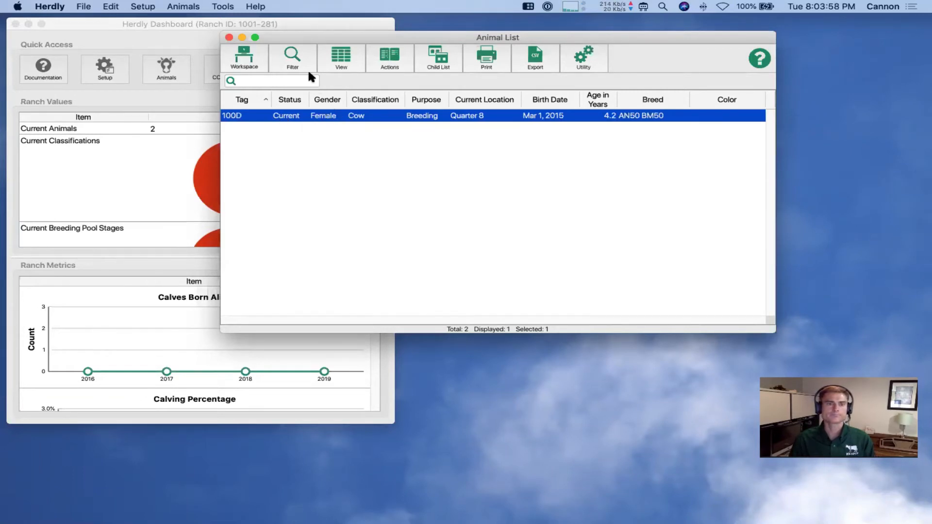
click(296, 56)
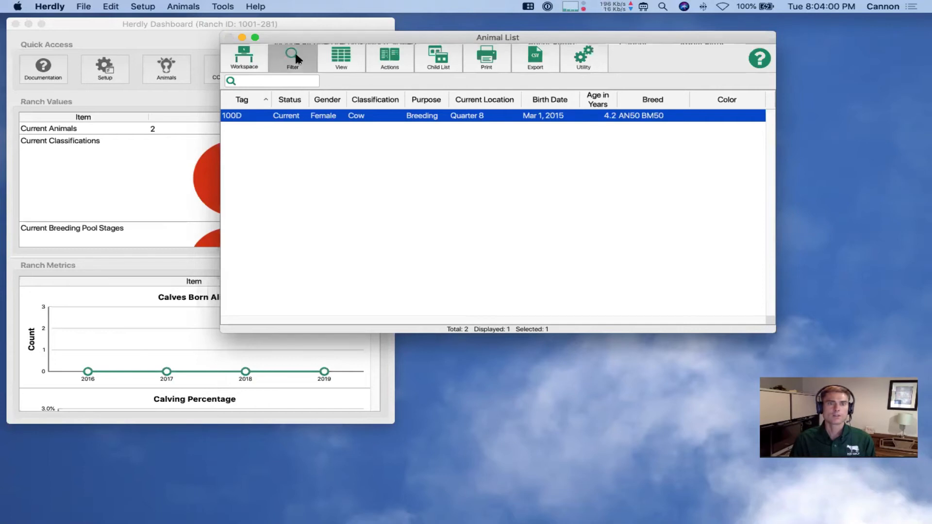
click(426, 198)
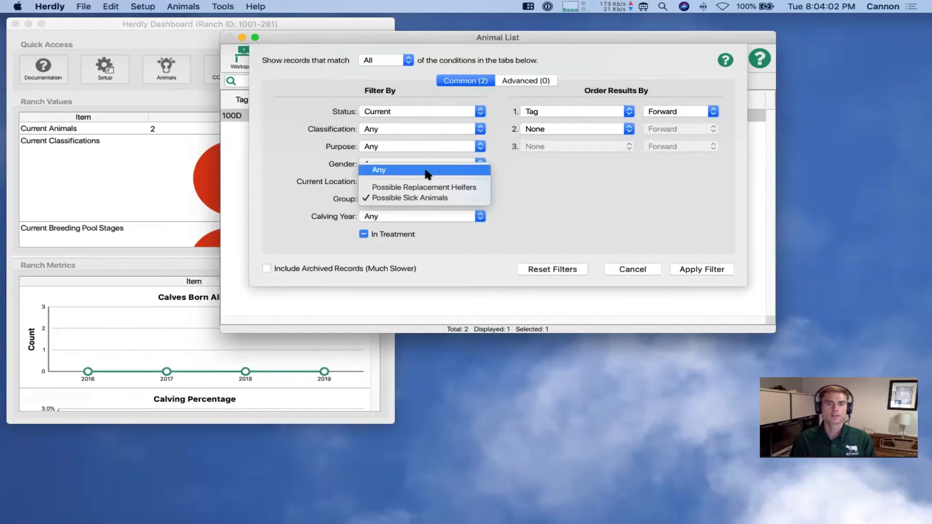
click(450, 195)
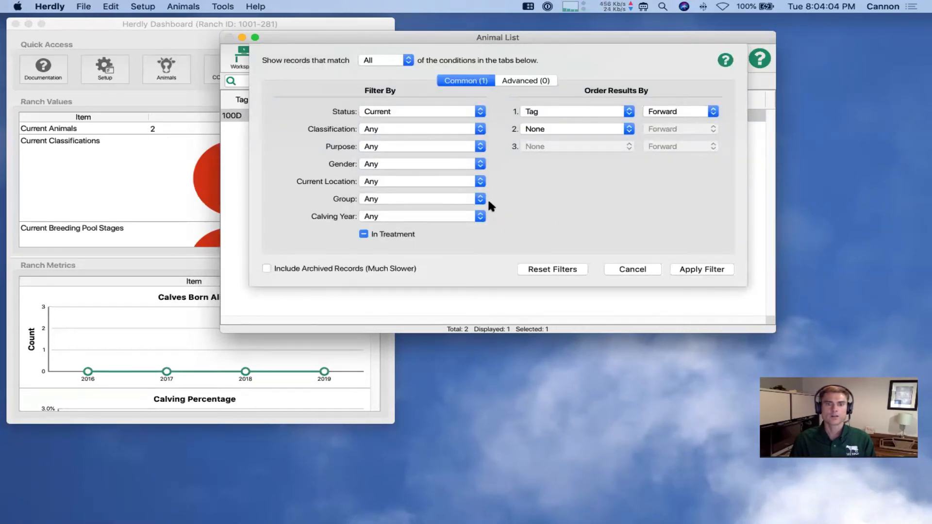
click(691, 270)
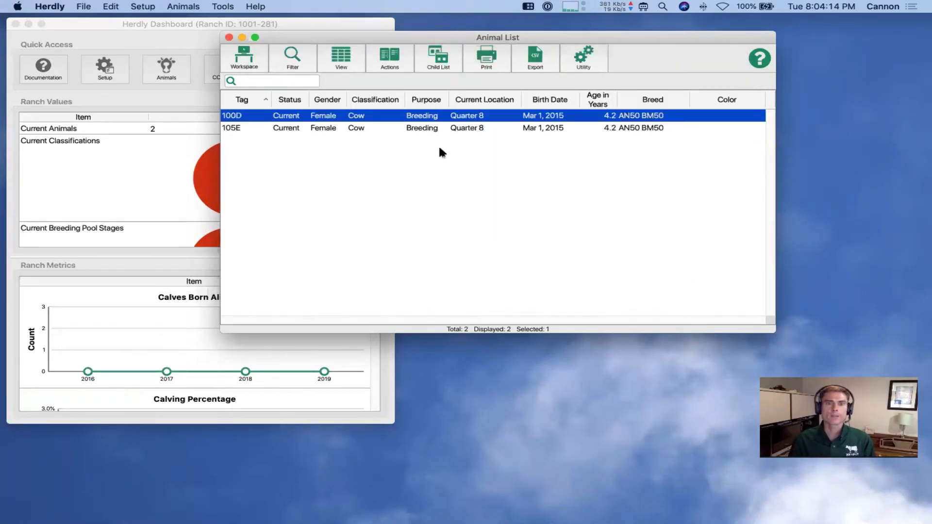
Open the Groups list to view Possible Sick Animals, then bring the Animal List forward
click(168, 19)
click(109, 65)
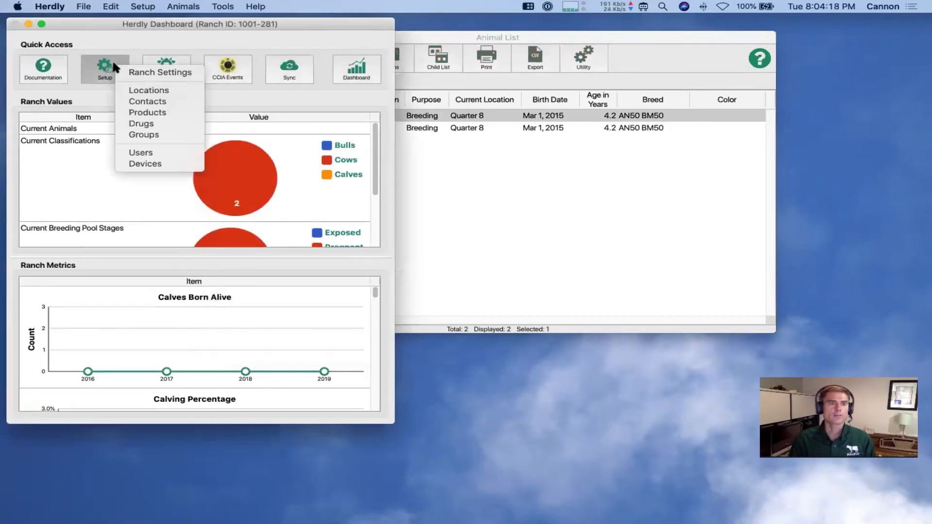
click(150, 138)
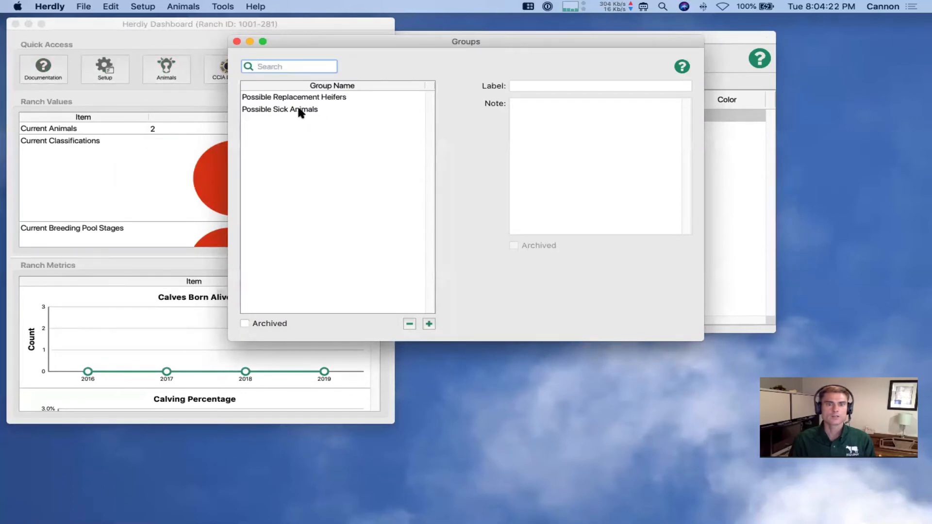
click(300, 109)
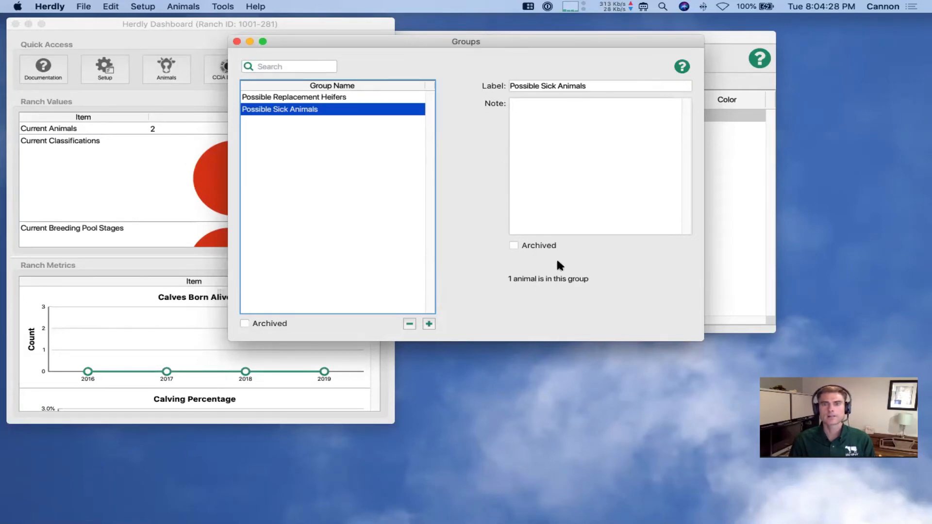
drag(519, 42, 700, 65)
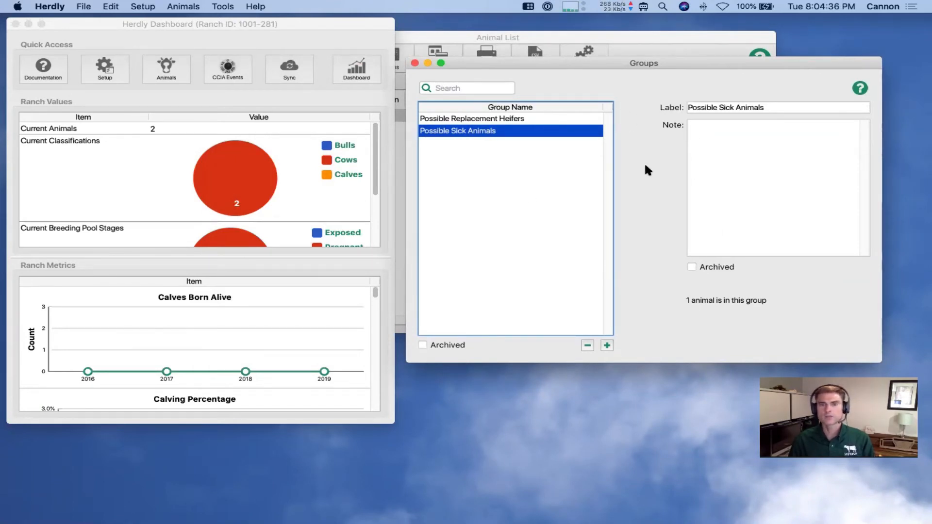
click(549, 35)
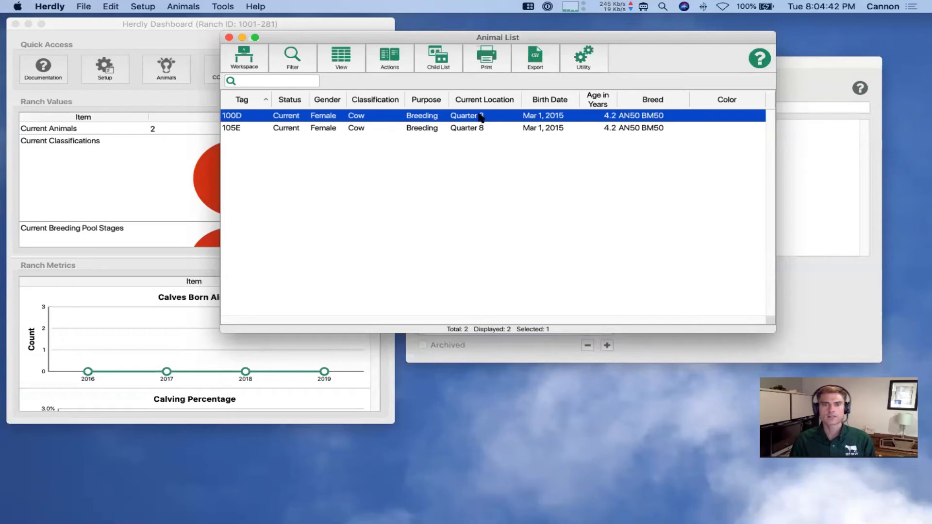
Select both 100D and 105E and save them into the Possible Sick Animals group
shift+click(414, 128)
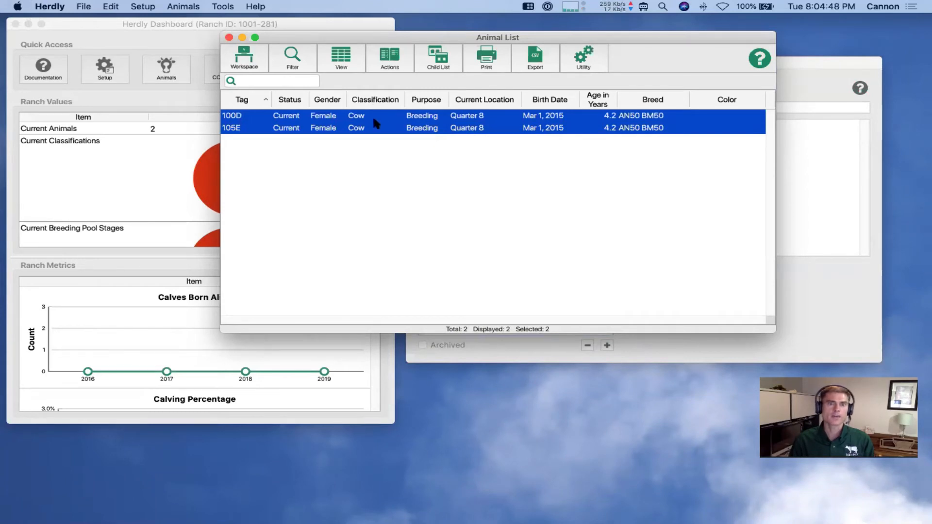
click(389, 63)
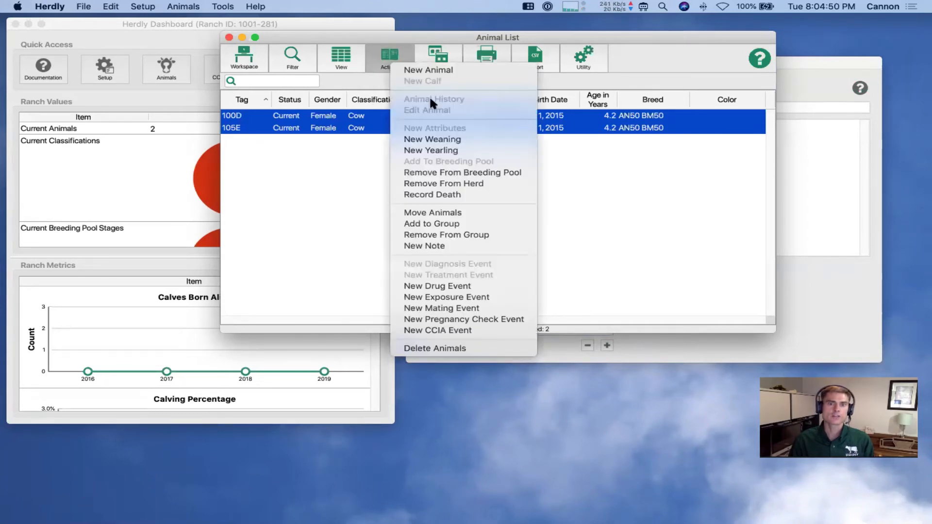
click(445, 225)
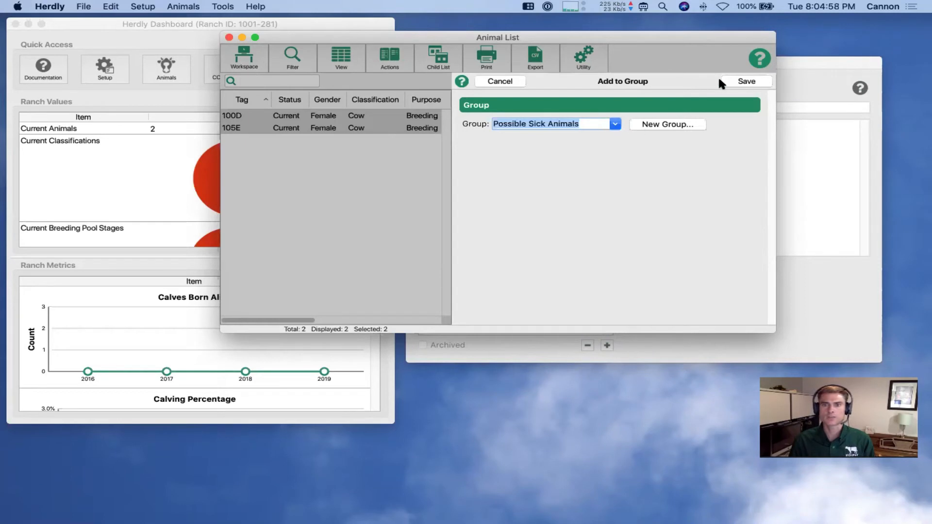
click(732, 79)
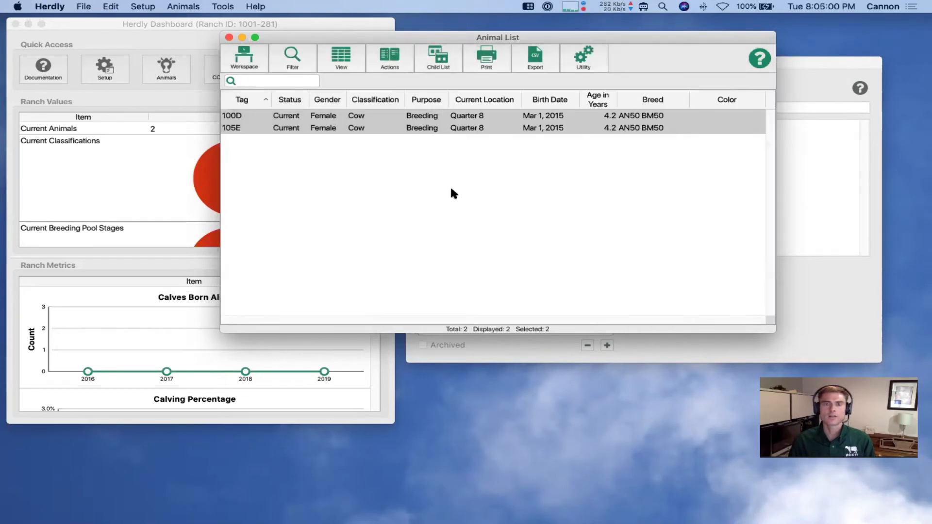
Reselect Possible Sick Animals to confirm it holds 2 animals, then close the Groups window
click(787, 82)
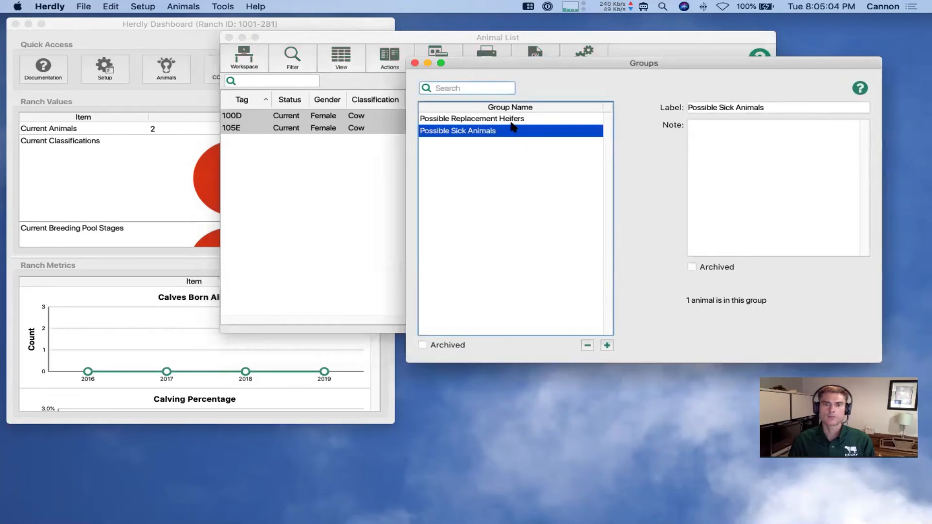
click(502, 139)
click(500, 132)
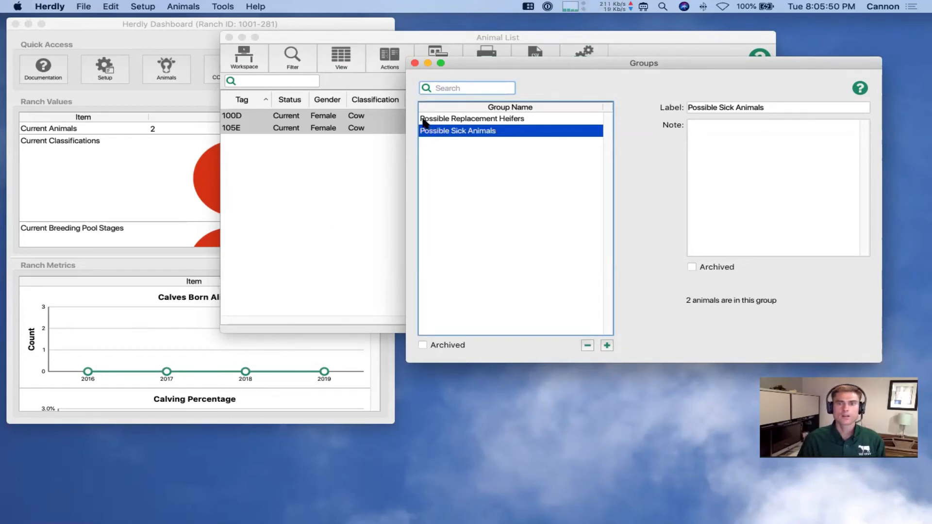
click(415, 63)
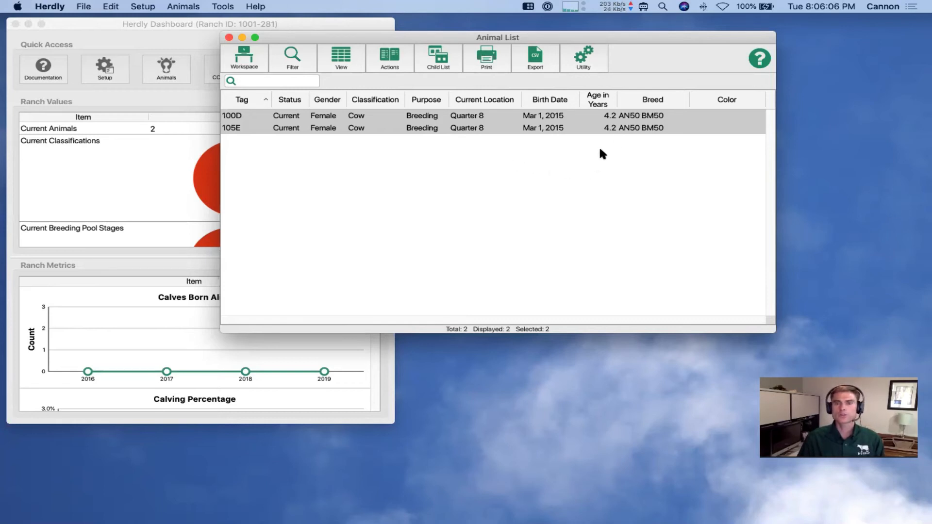
Open the Animal List support page in Safari, then return to the Herdly Dashboard
click(759, 57)
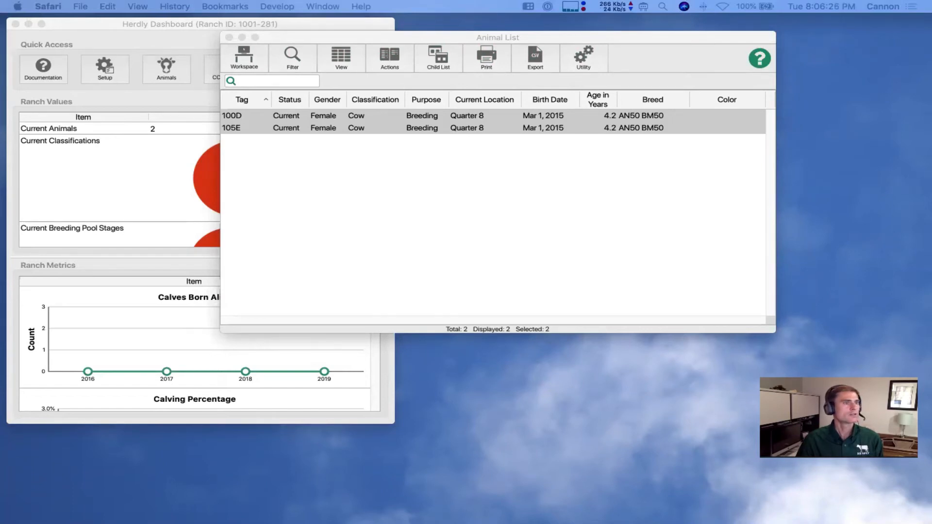
drag(0, 43, 685, 31)
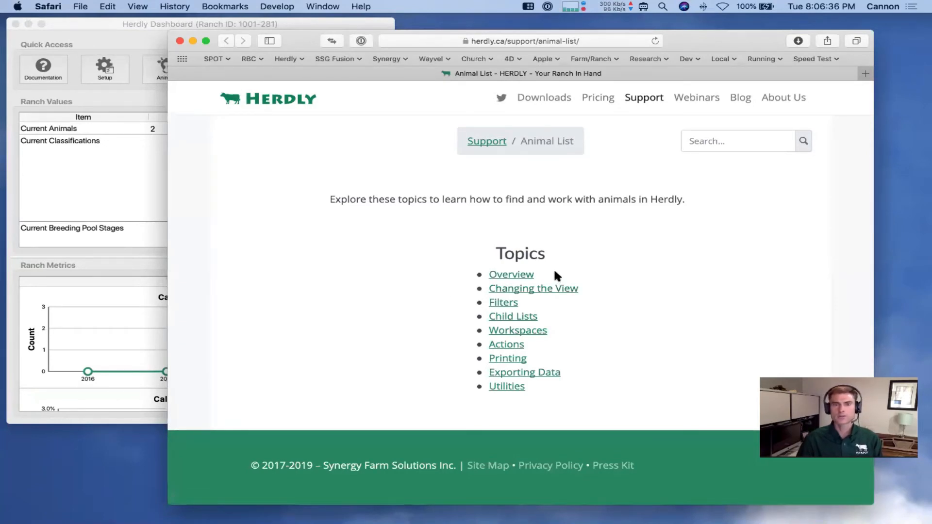
click(330, 19)
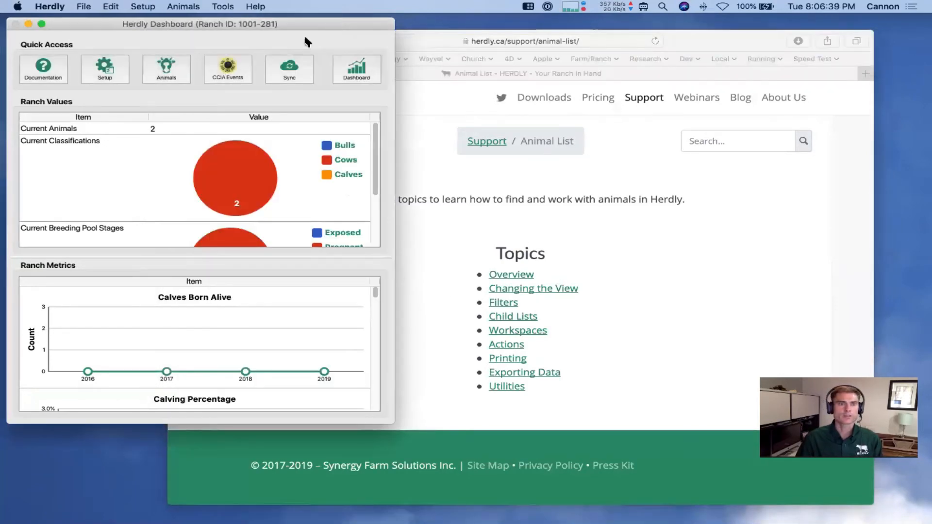
Open the CCIA Events list and its support page
click(229, 73)
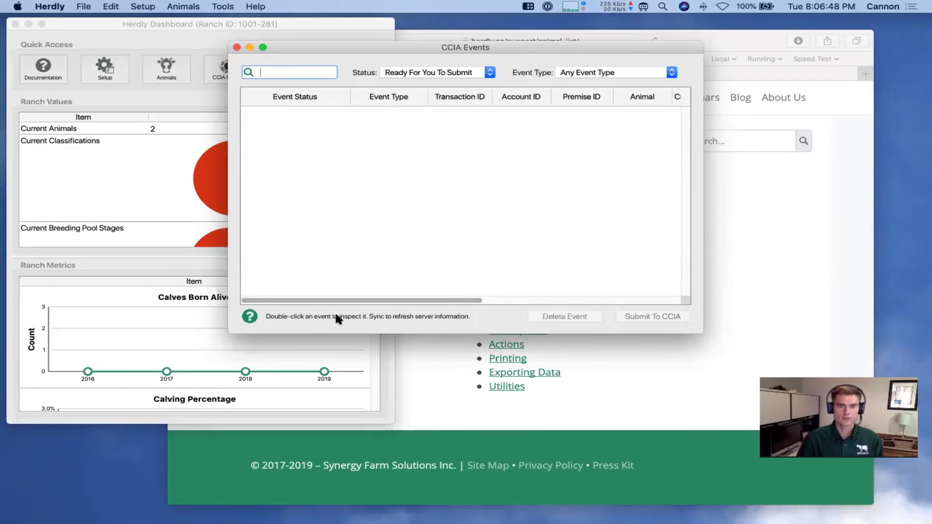
click(249, 316)
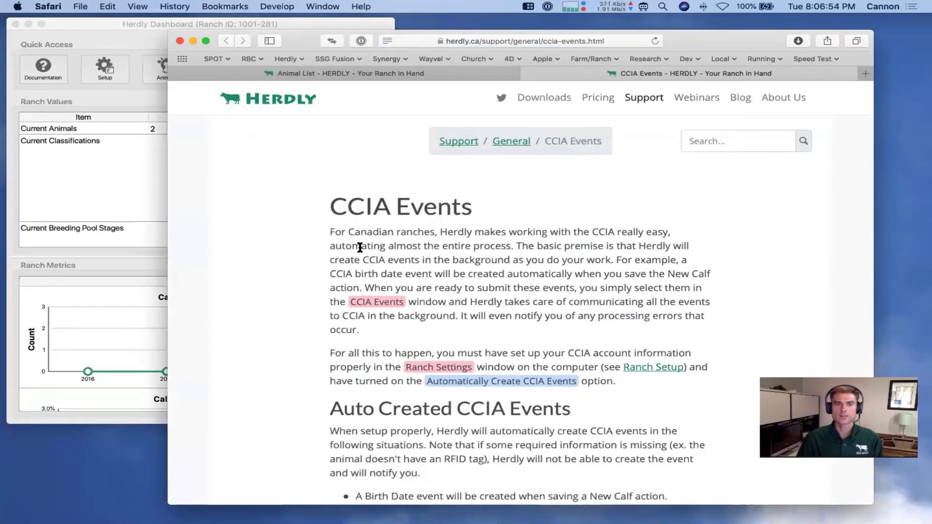
scroll(324, 267, down, 12)
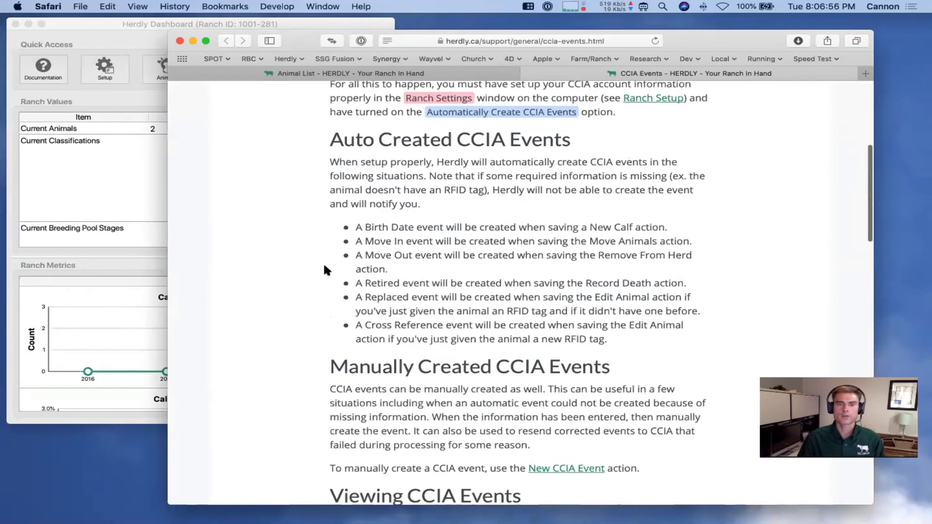
scroll(325, 268, down, 10)
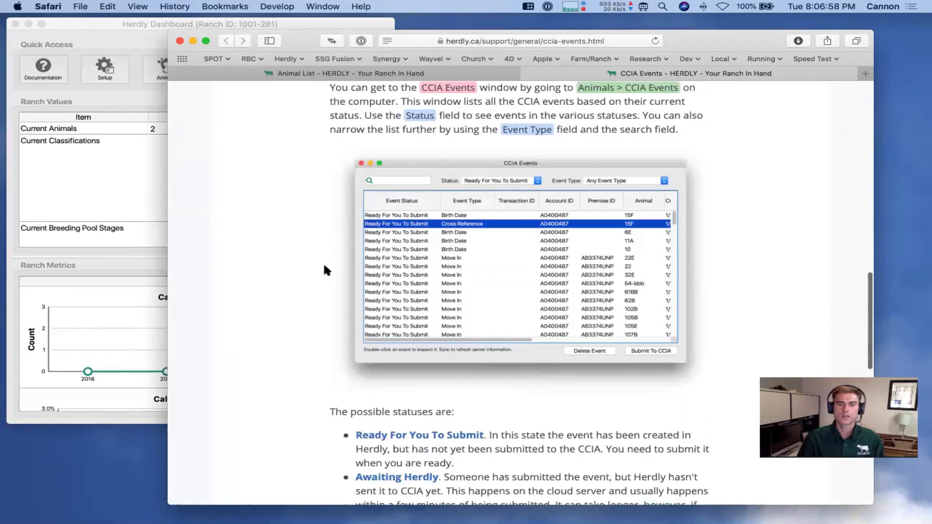
scroll(324, 266, down, 4)
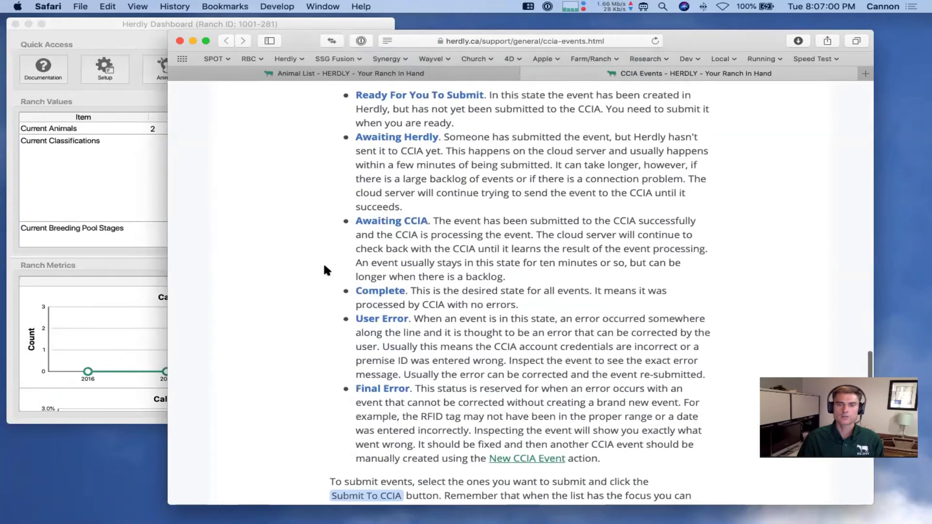
scroll(324, 266, down, 4)
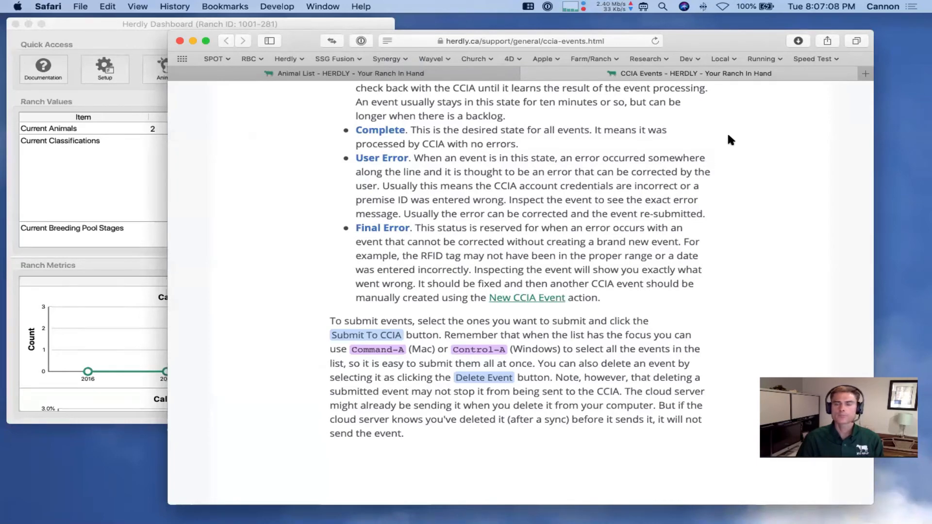
scroll(728, 137, up, 20)
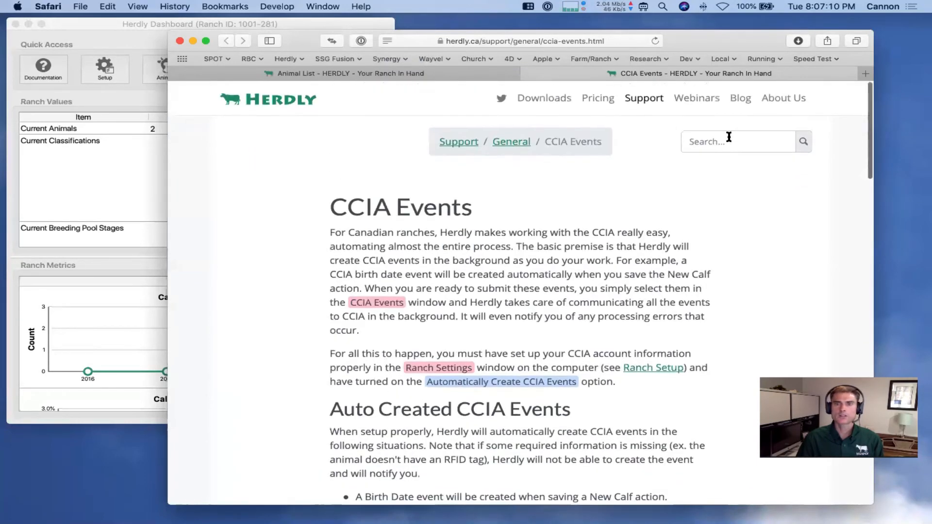
Load herdly.ca in Safari and go to the Herdly Webinars page
click(497, 40)
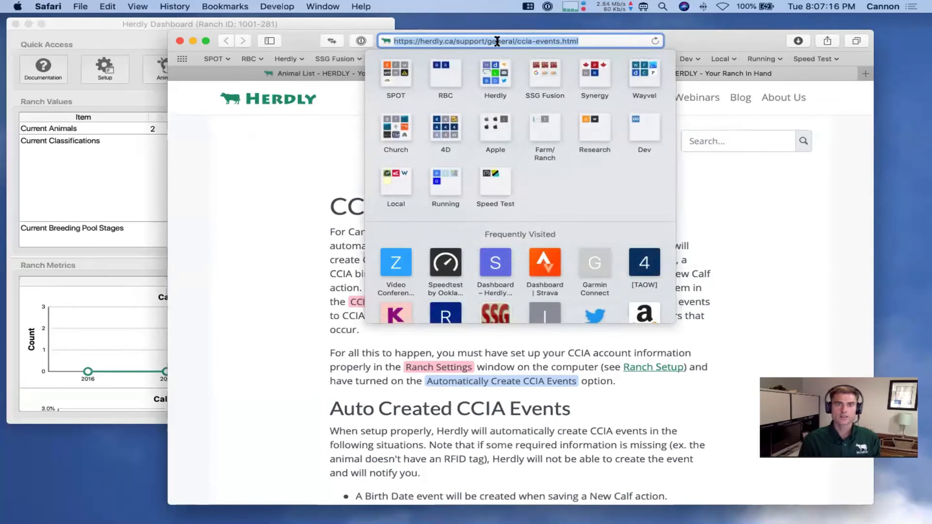
text(herdly.ca)
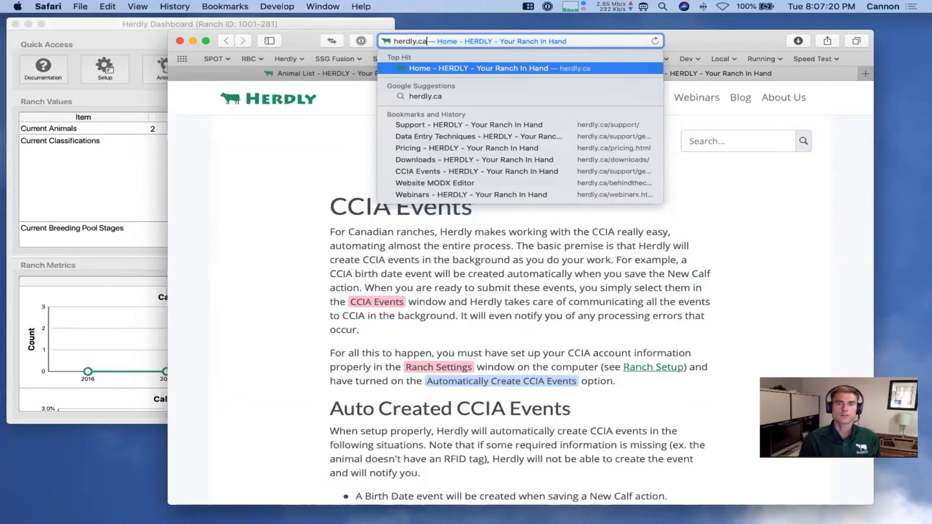
key(Return)
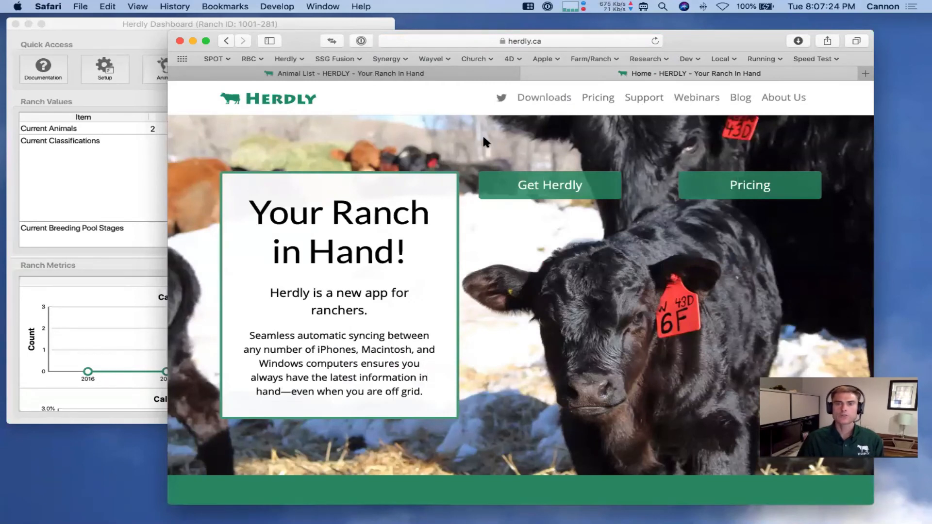
click(697, 100)
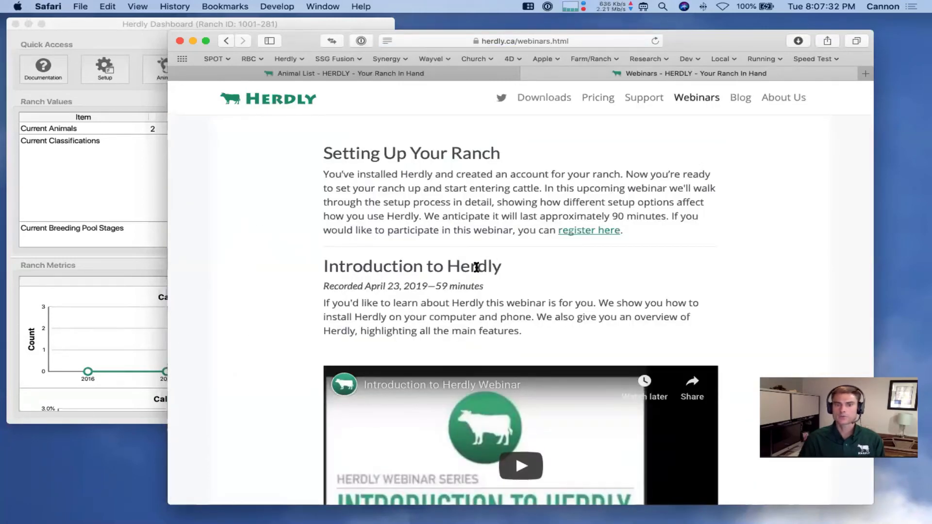
Look over the Webinars page, then go to Herdly's Support page
scroll(279, 327, down, 5)
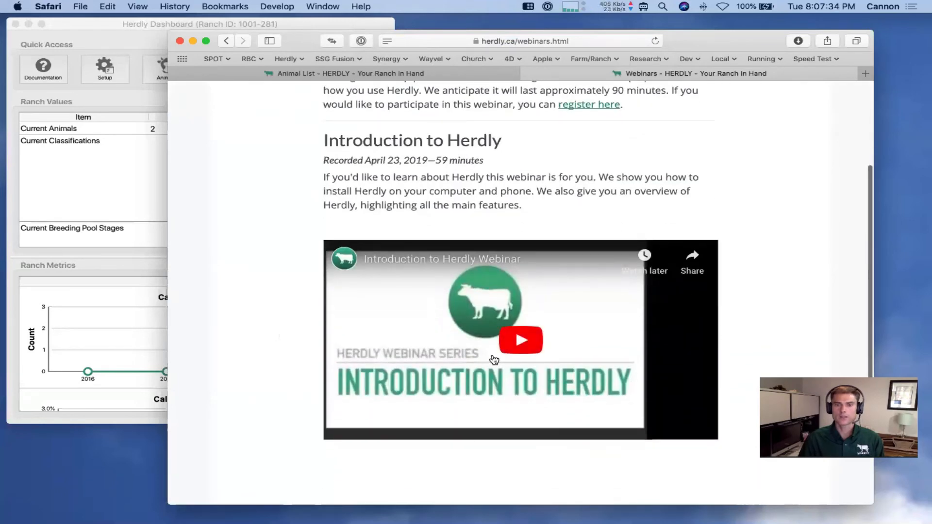
scroll(277, 333, up, 5)
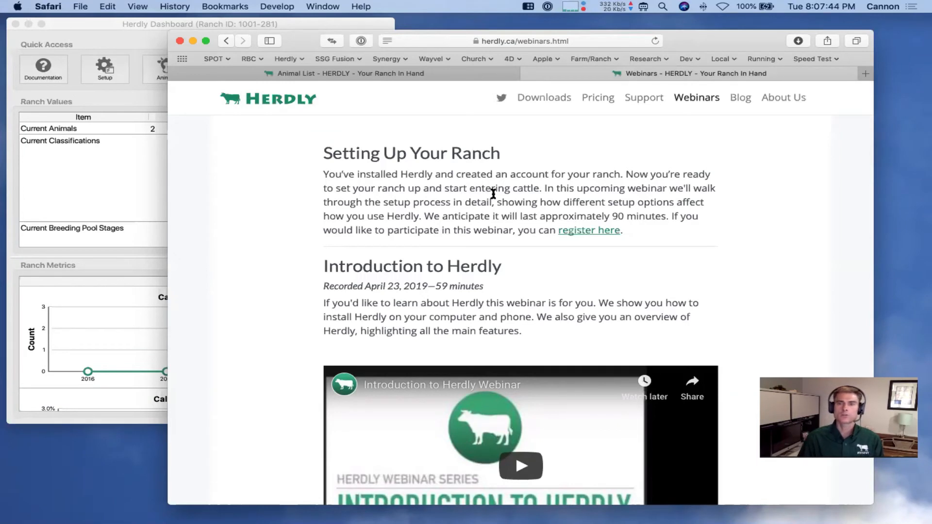
click(640, 98)
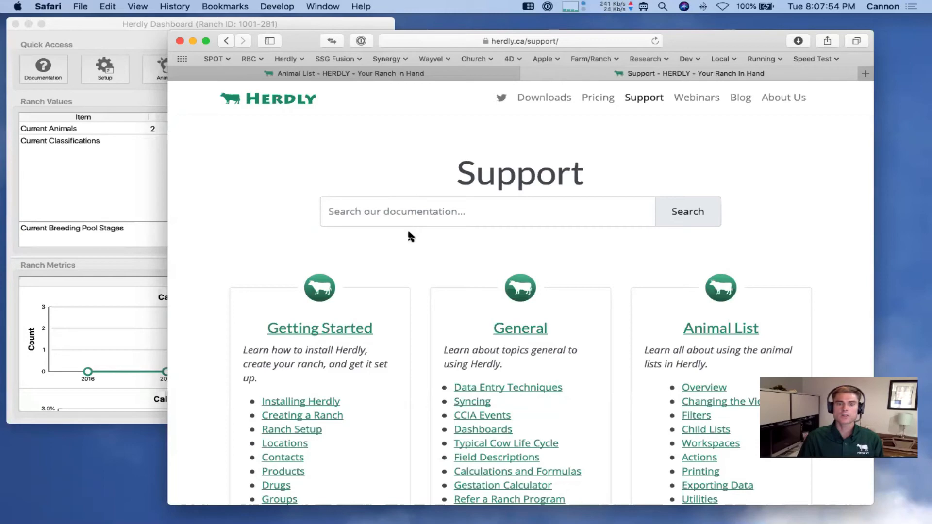
Browse the Support topics and open the New Animal help topic
scroll(407, 228, down, 5)
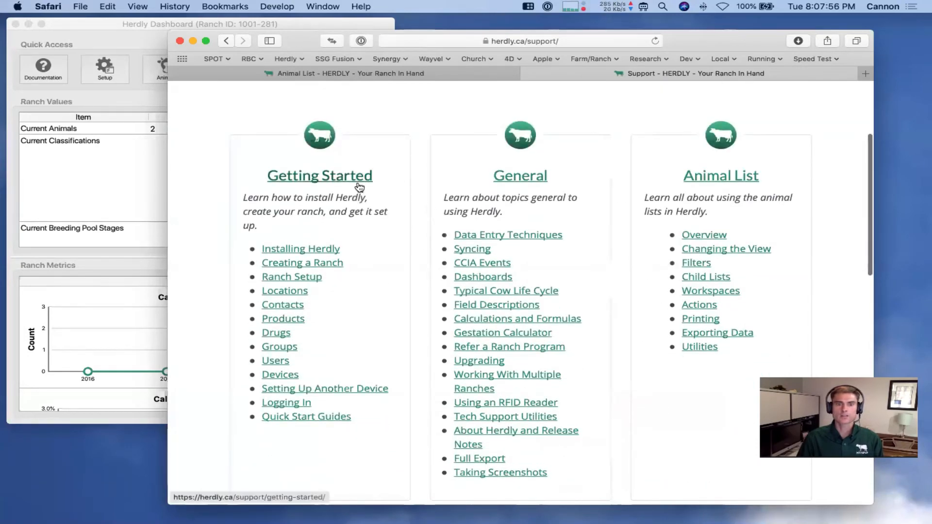
scroll(617, 274, down, 3)
scroll(619, 277, down, 6)
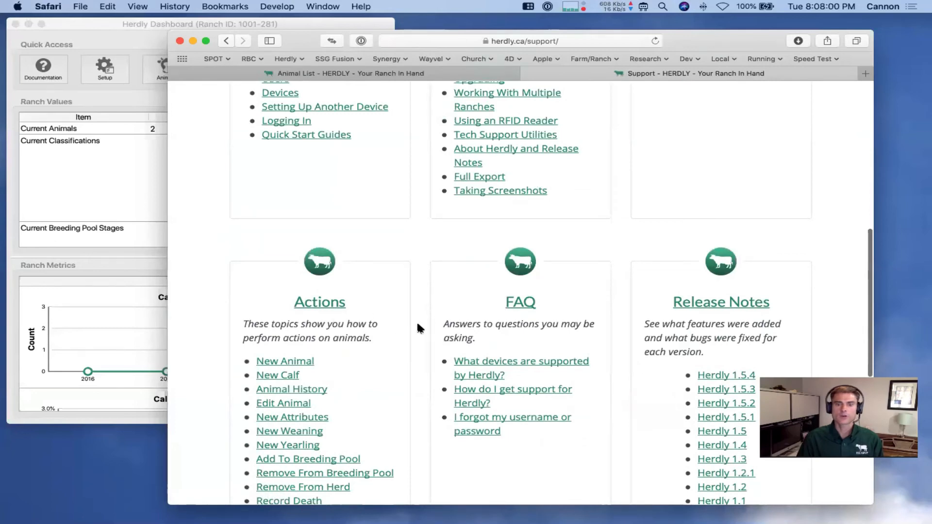
scroll(416, 325, down, 12)
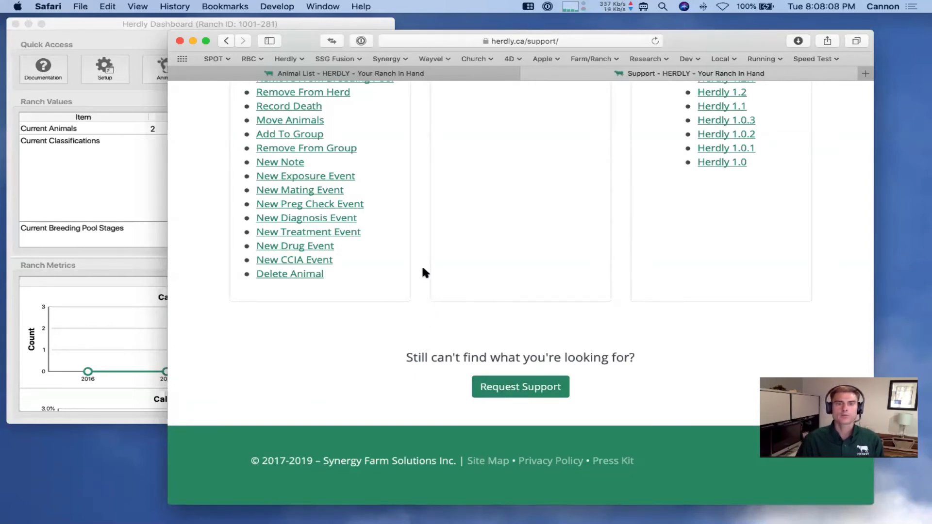
scroll(422, 269, up, 5)
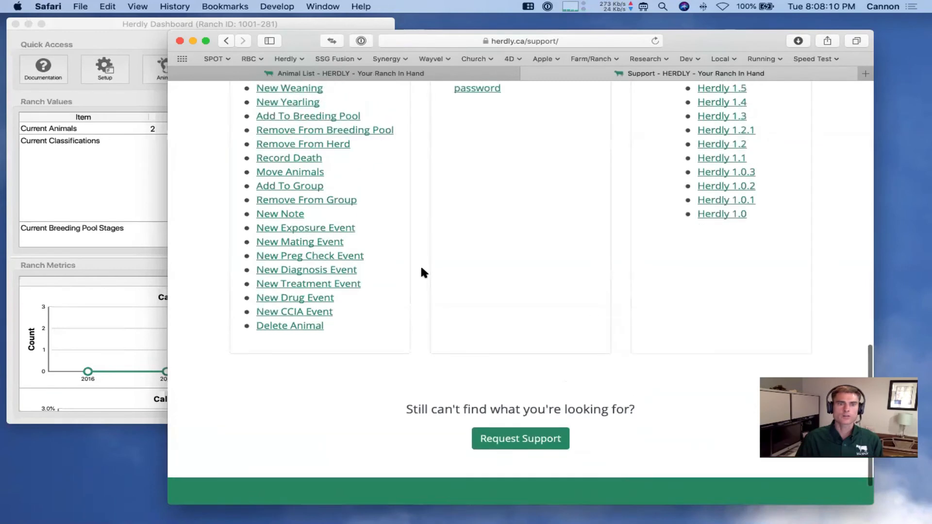
scroll(414, 266, up, 2)
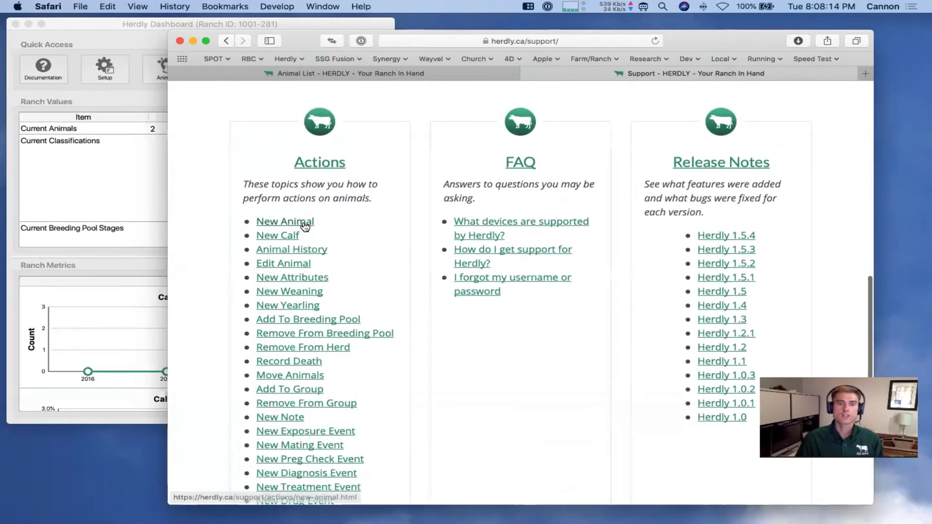
click(302, 222)
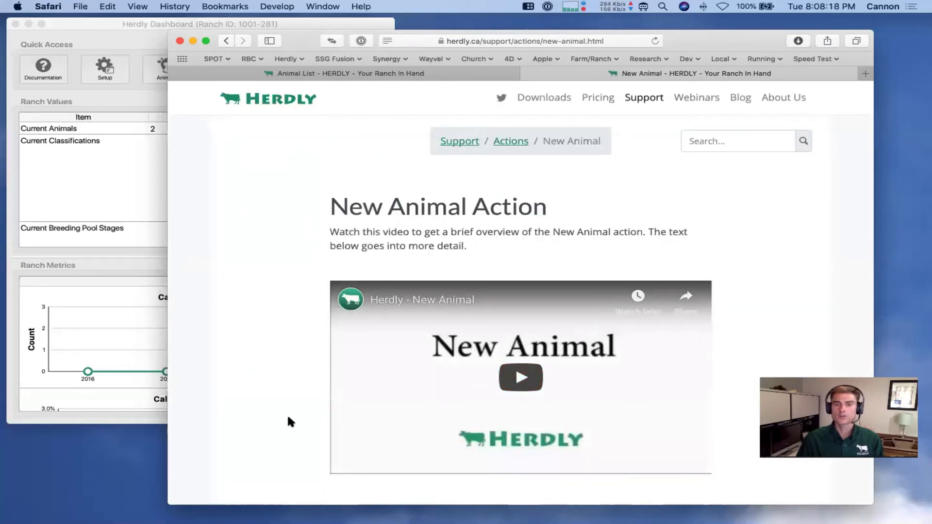
Read through the New Animal topic and return to the main Support page
scroll(288, 418, down, 2)
scroll(288, 420, down, 10)
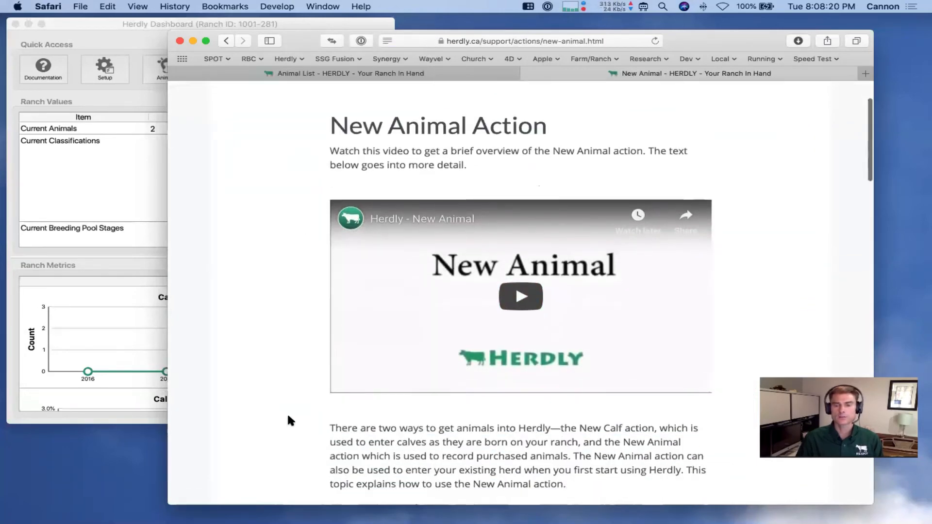
scroll(288, 419, down, 5)
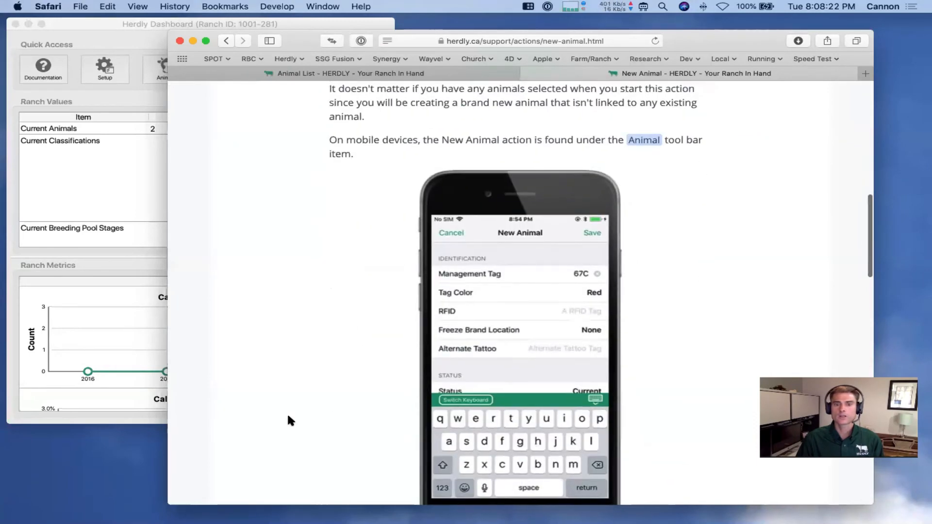
scroll(288, 418, up, 1)
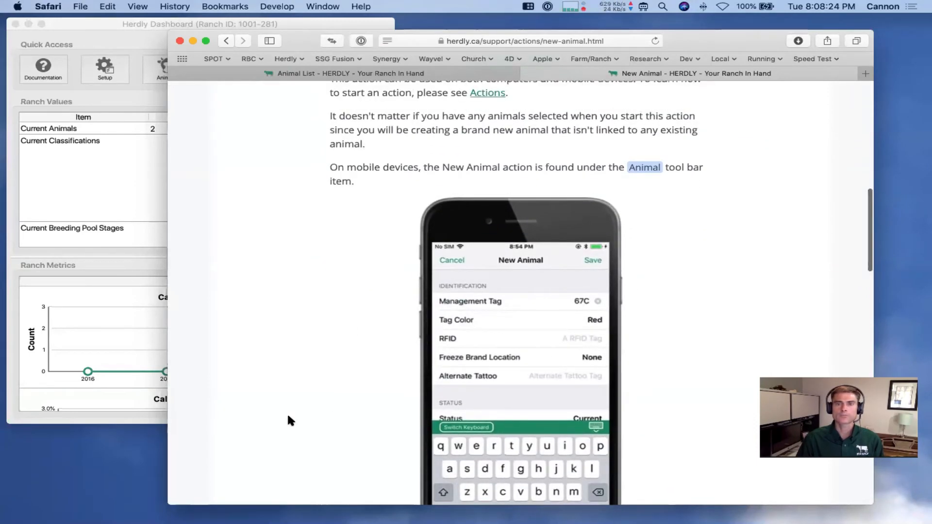
scroll(288, 420, up, 15)
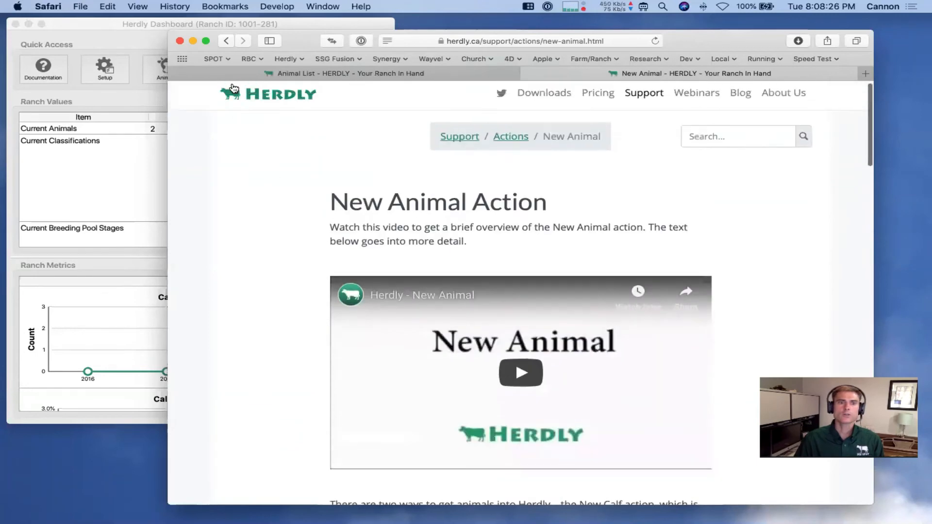
click(226, 39)
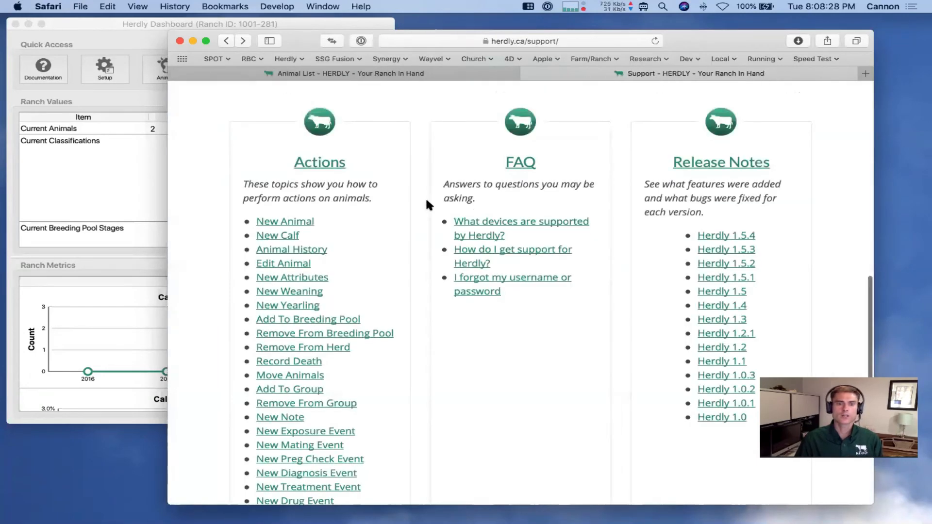
Open the Quick Start Guides page from the Getting Started topics
scroll(427, 201, up, 10)
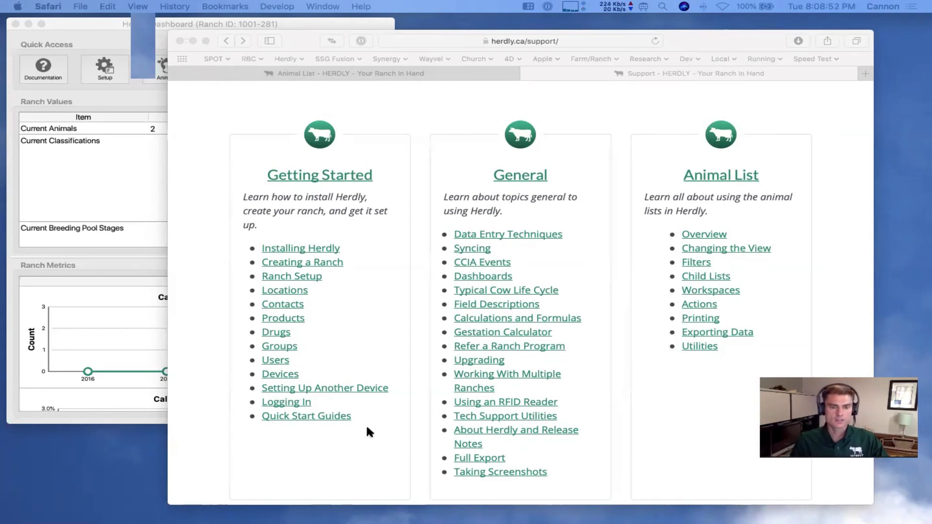
click(306, 417)
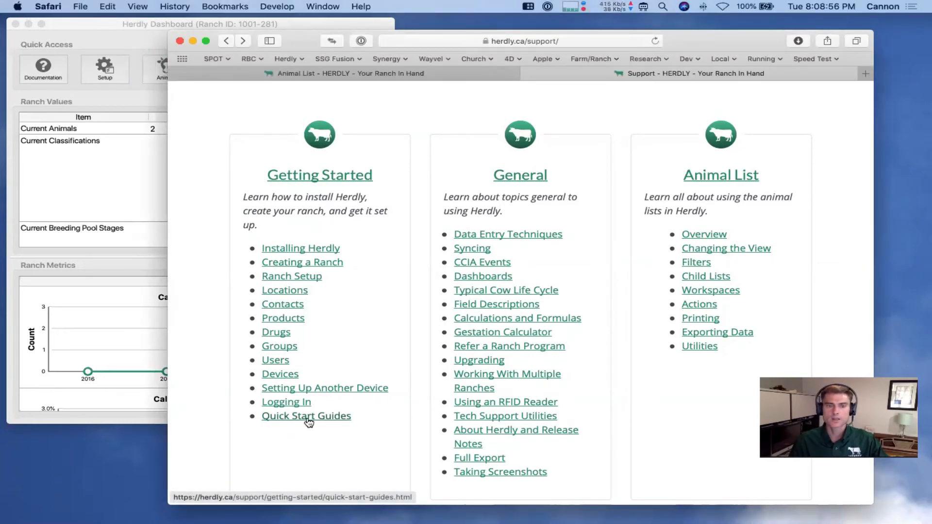
click(306, 417)
Skim Quick Start Guides, return to Support, then advance the slideshow to the DEMO slide
scroll(266, 406, down, 5)
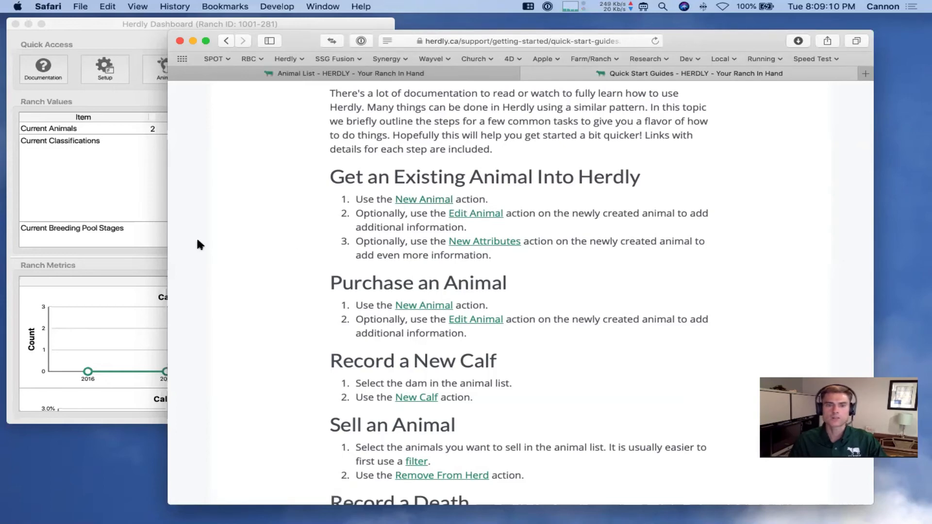
click(225, 42)
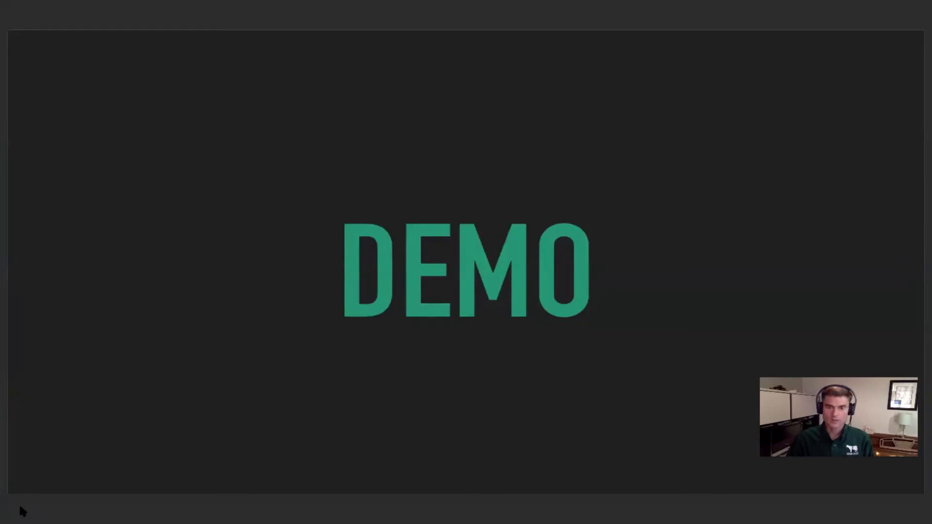
key(Right)
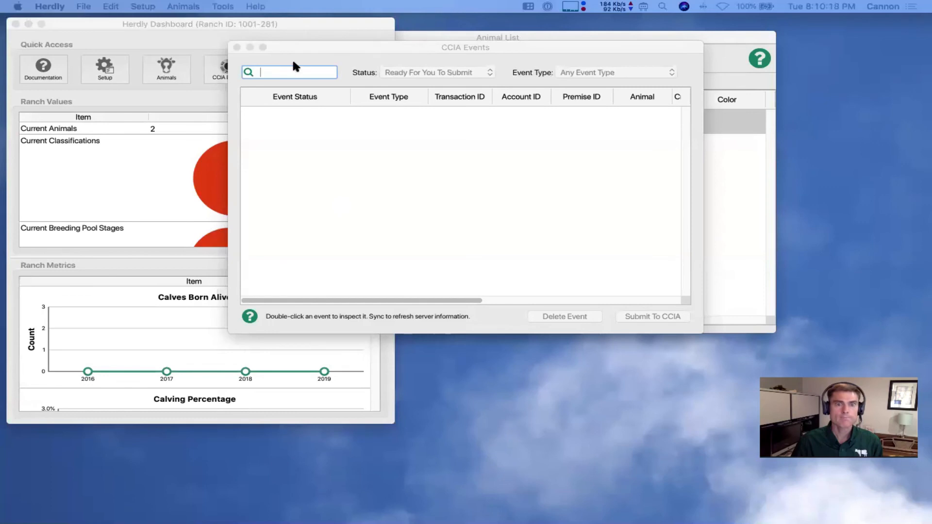
Close the CCIA Events window and open the Gestation Calculator from Tools
click(237, 47)
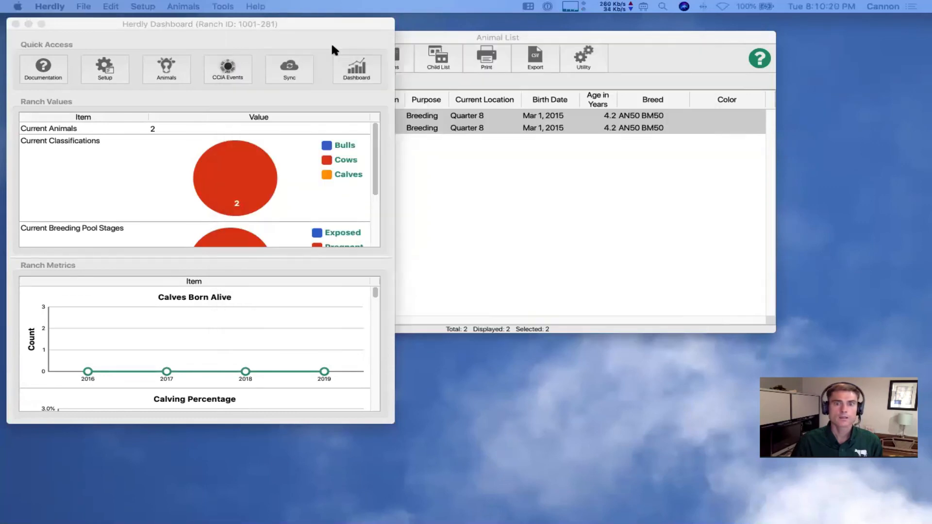
click(453, 39)
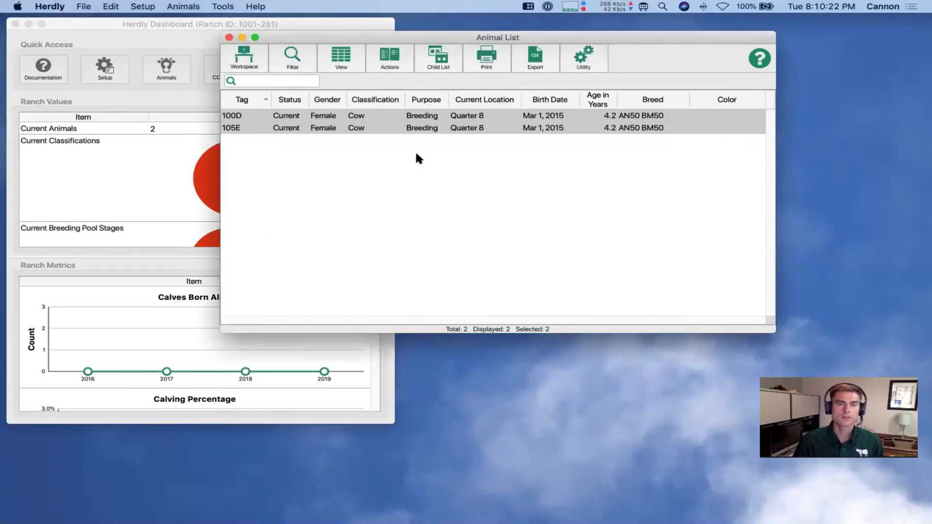
click(222, 8)
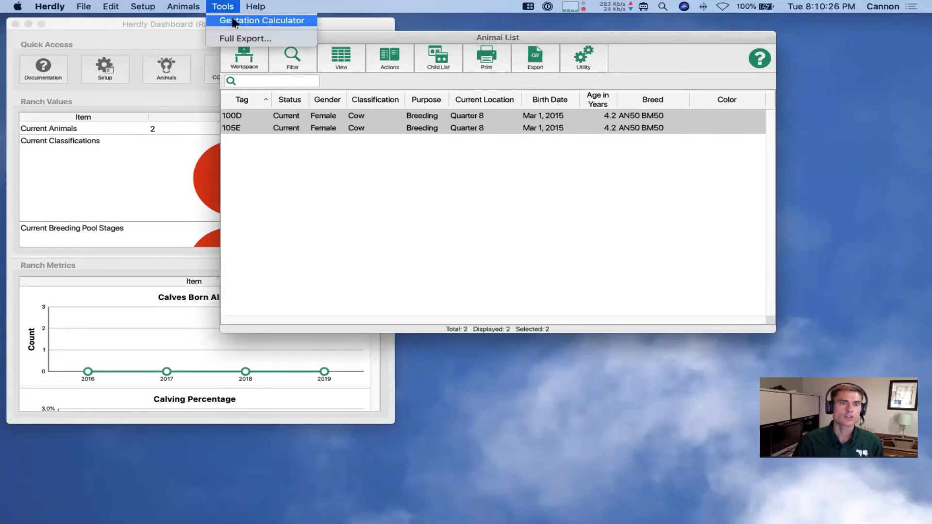
click(234, 22)
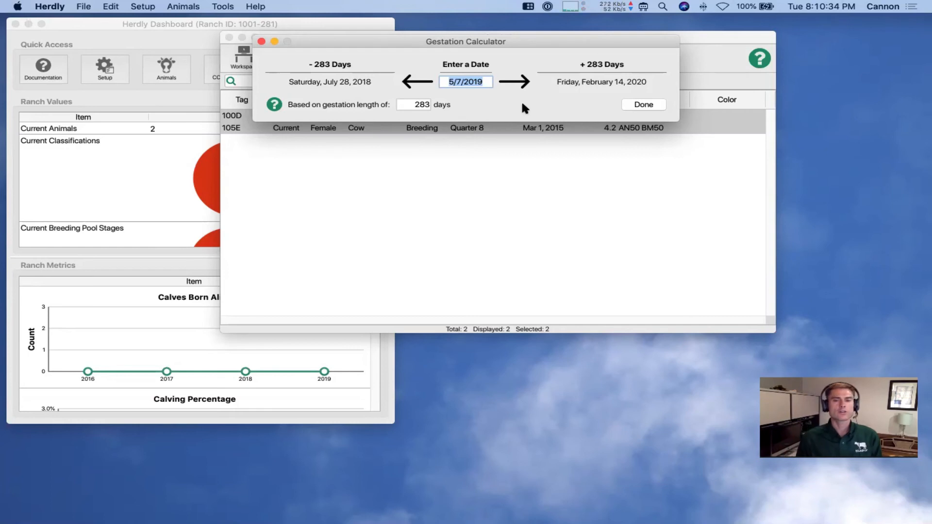
Try June 1, then enter 3/15/19 to get June 5, 2018 and December 23, 2019
text(june 1)
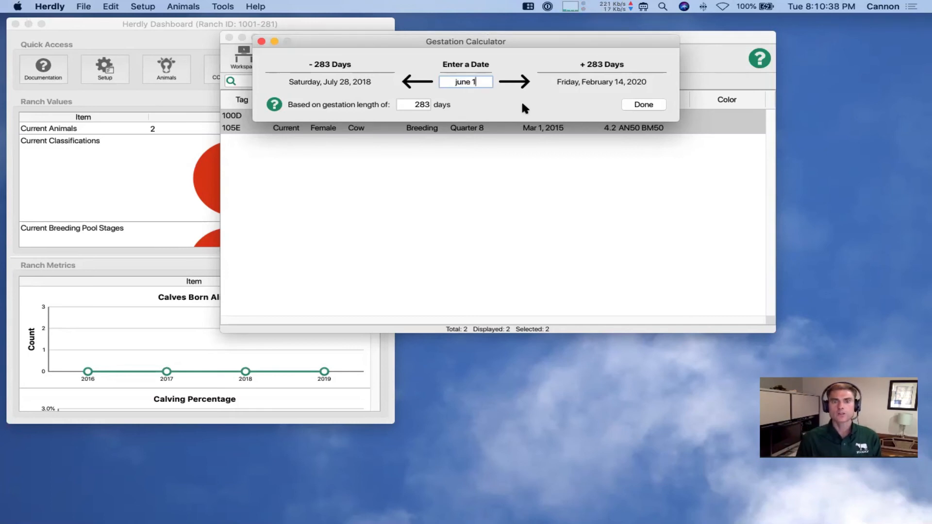
key(Tab)
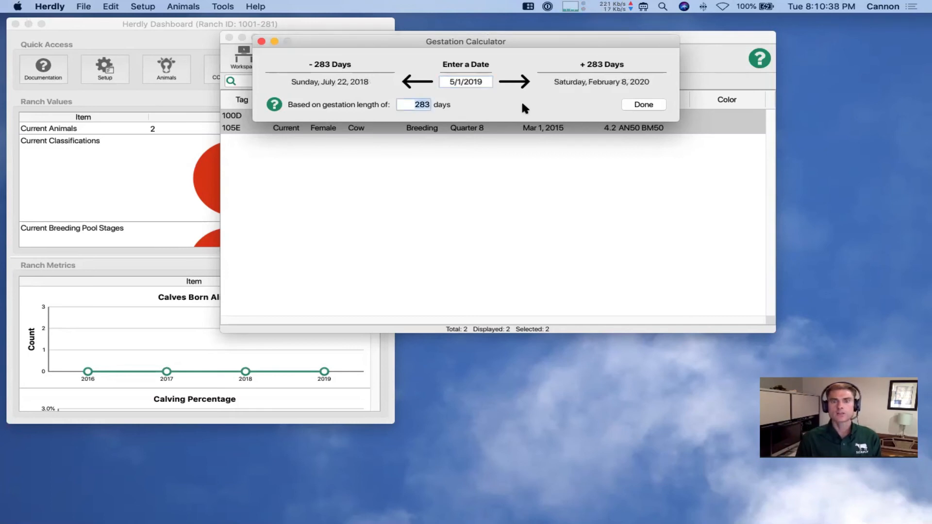
key(Tab)
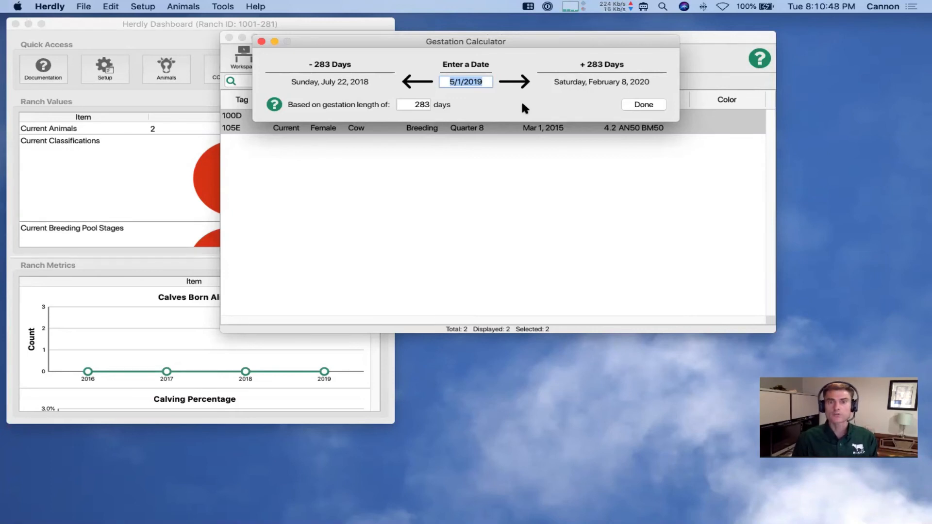
text(3/15)
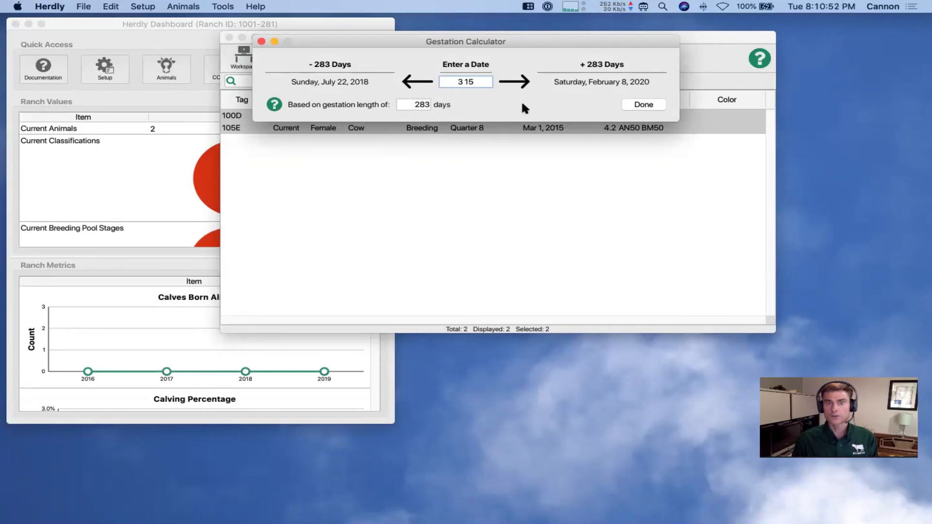
text(/19)
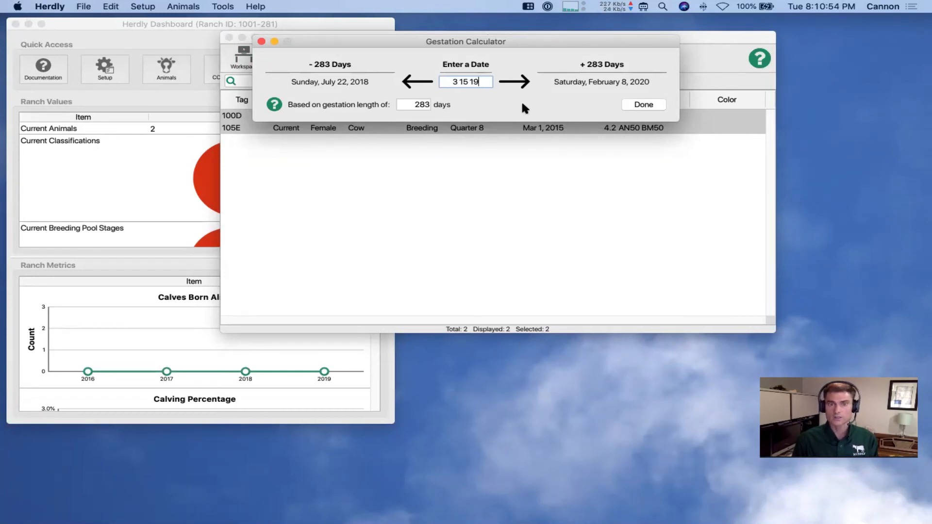
key(Tab)
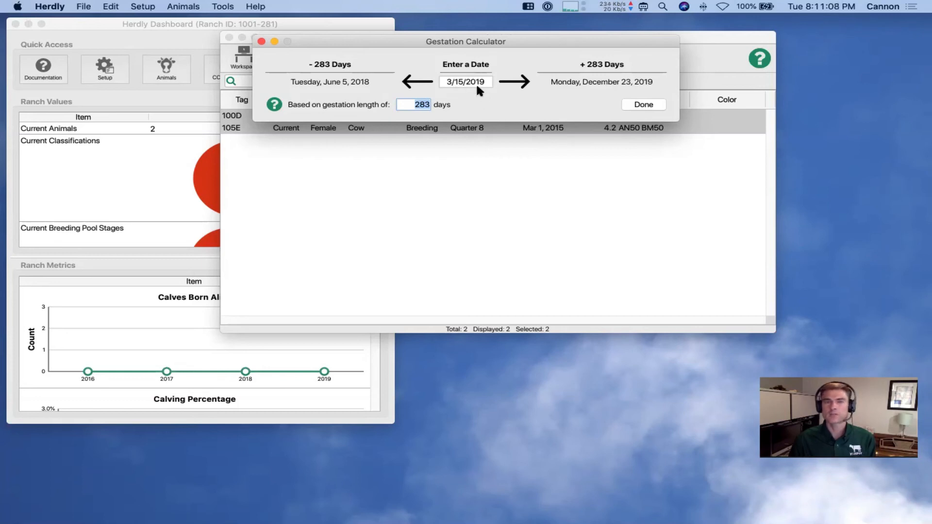
key(Tab)
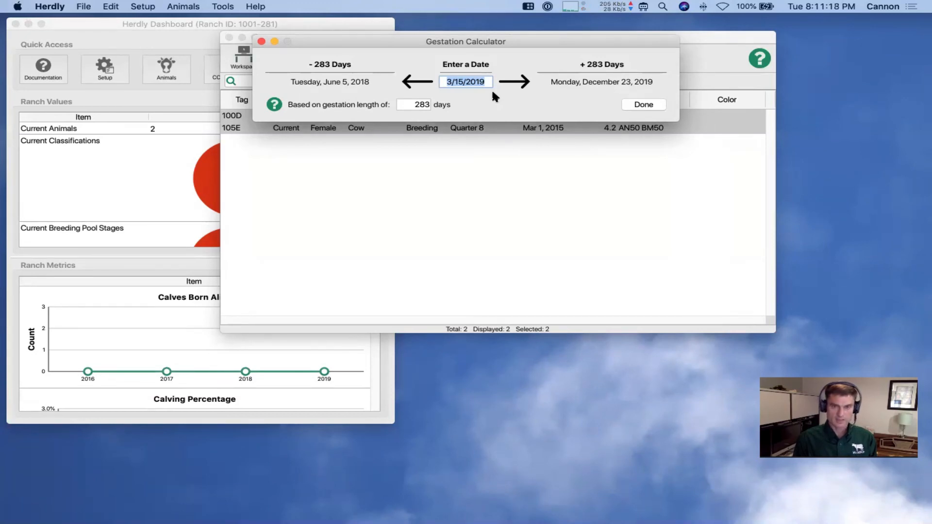
Change the calculator date to 5/7/2019, then back to 3/15/2019
text(7)
key(Tab)
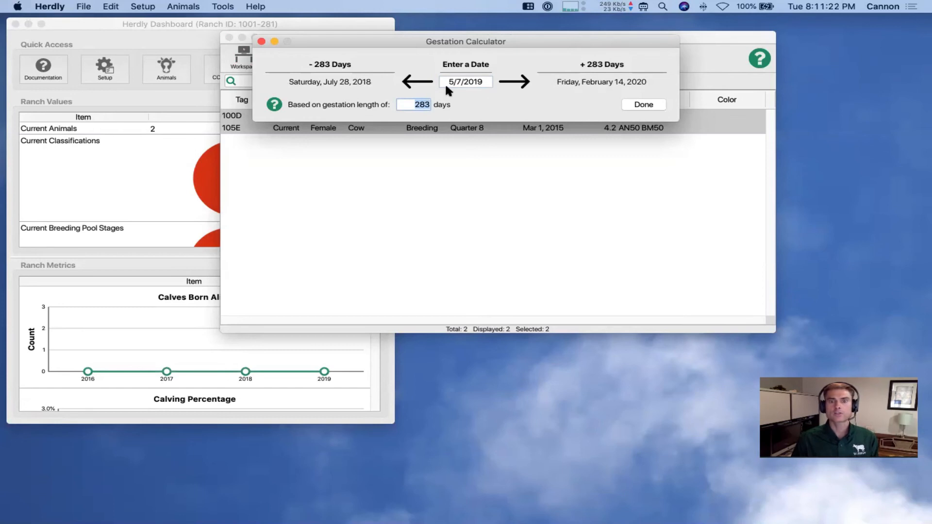
triple_click(484, 83)
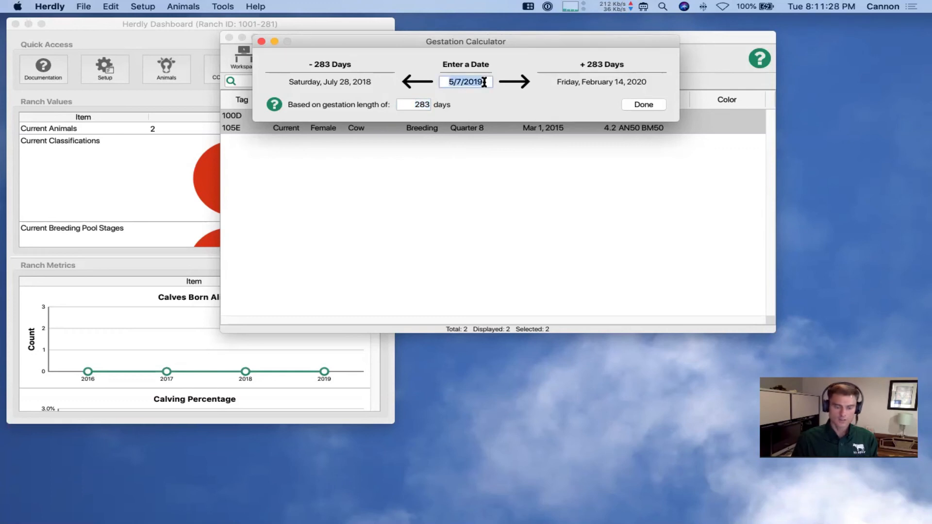
text(3)
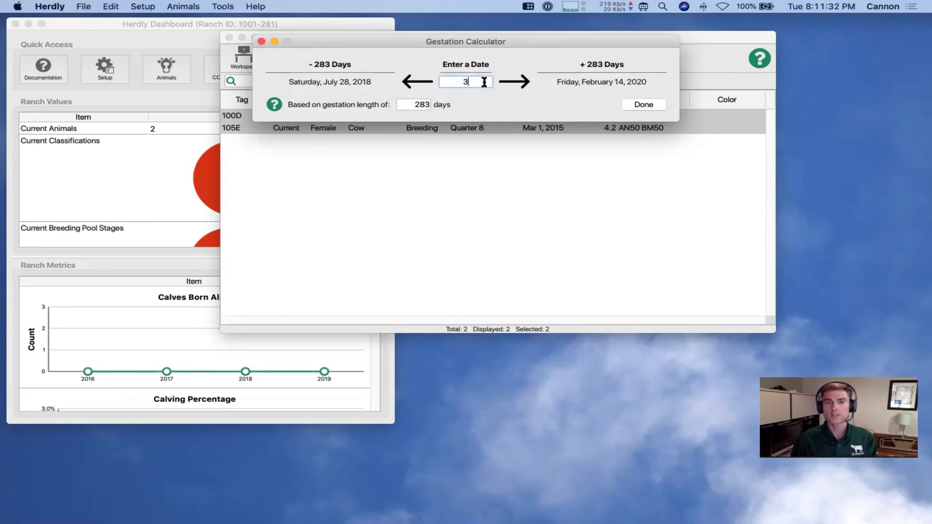
text(.15)
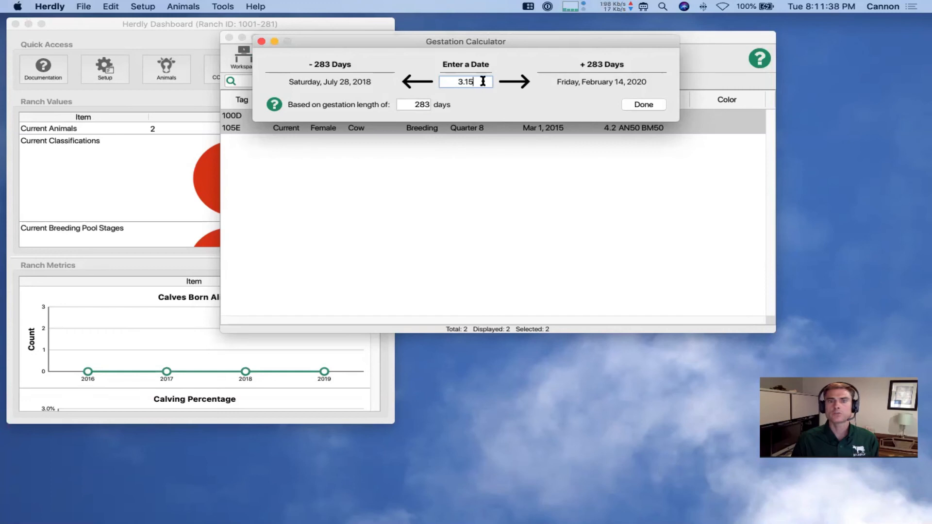
key(Tab)
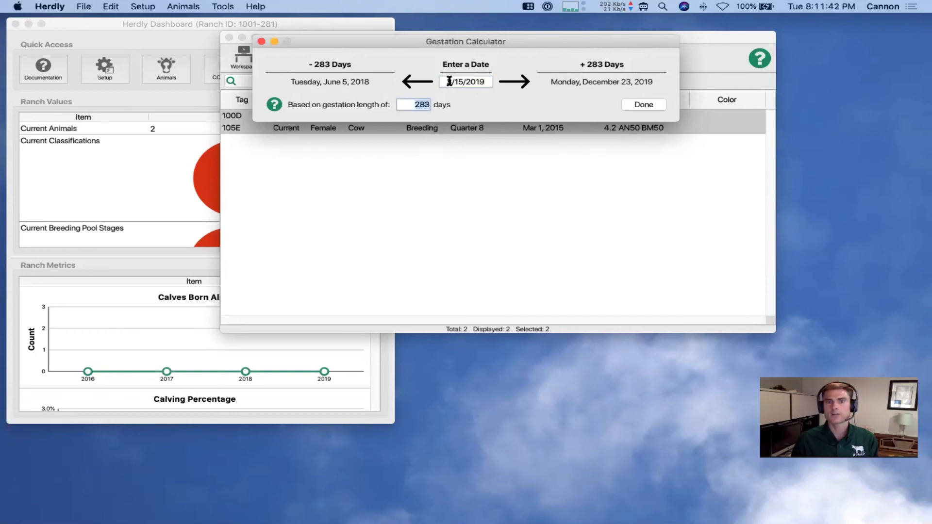
Set the date to today and adjust it to 5/8/2019, then close the calculator
click(475, 82)
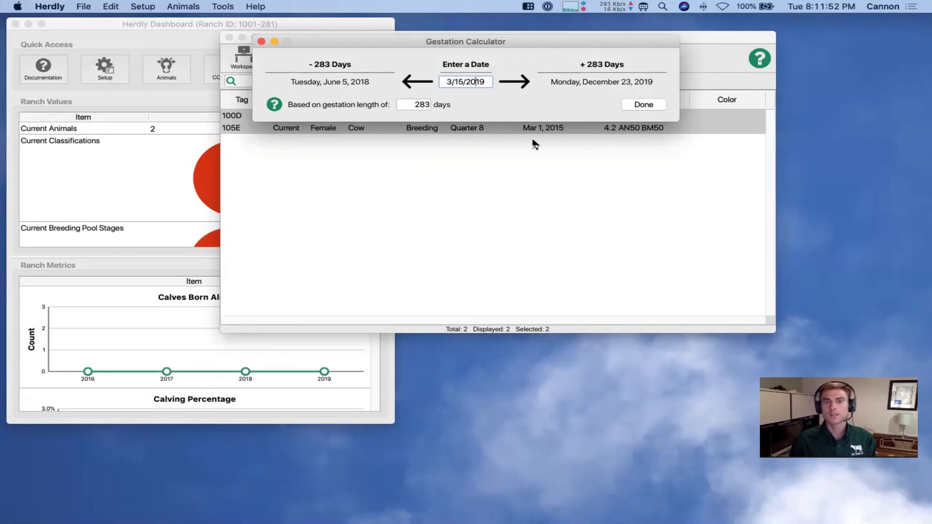
key(t)
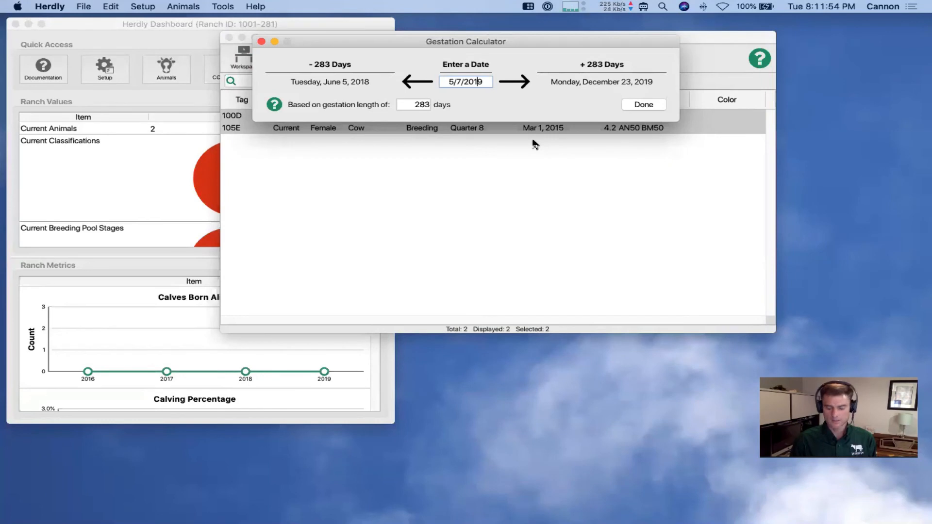
key(plus)
key(plus)
key(plus)
key(plus)
key(plus)
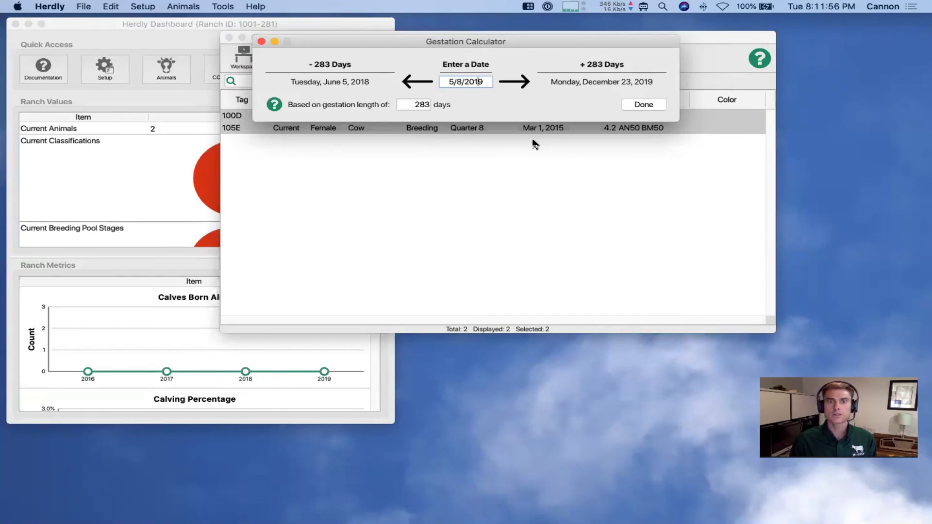
key(minus)
key(minus)
key(minus)
key(minus)
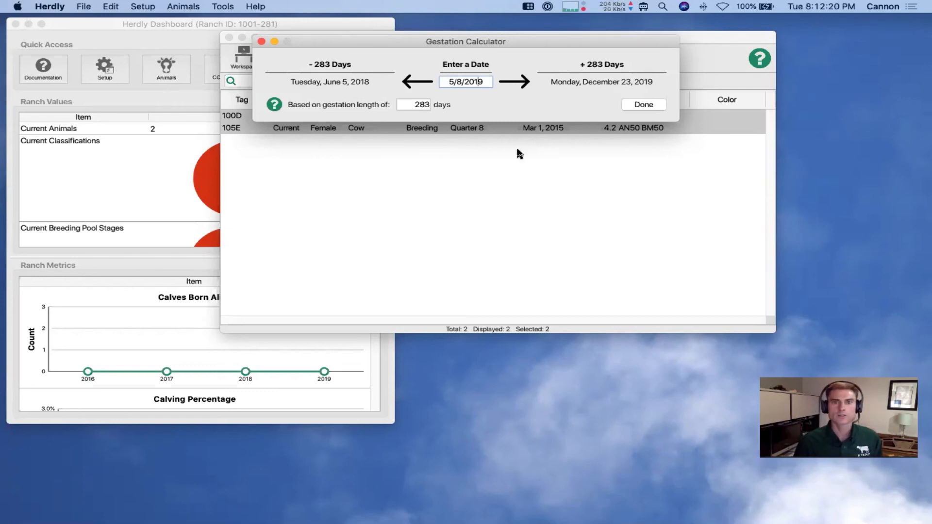
click(261, 42)
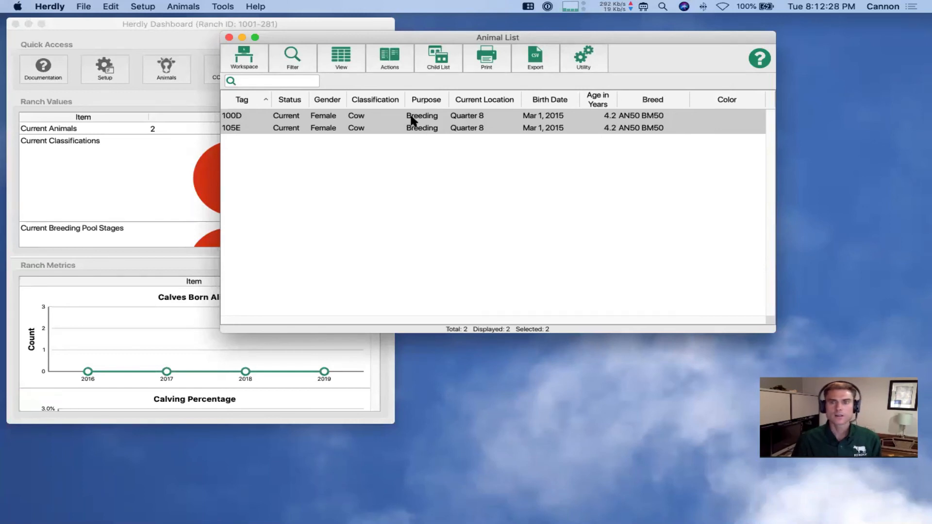
Select cow 100D and show its calves in the Child List below the table
click(412, 117)
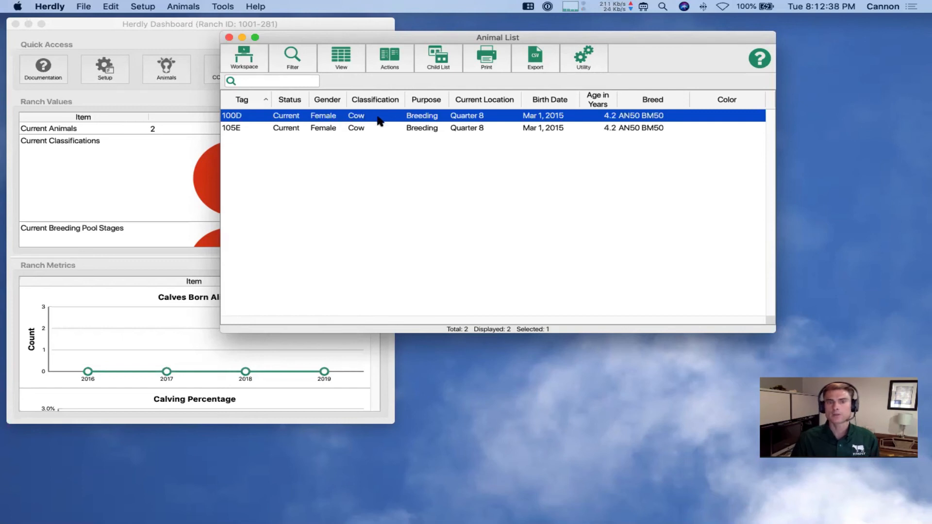
click(436, 55)
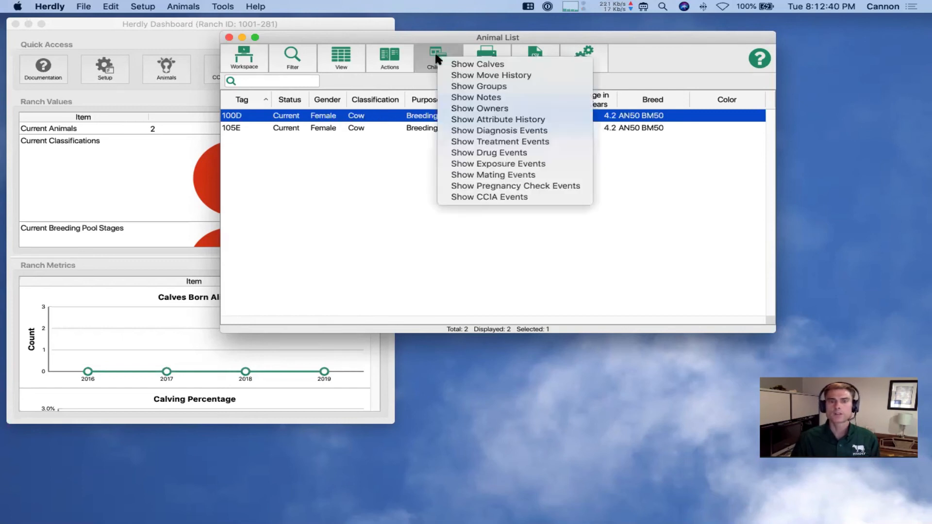
click(473, 64)
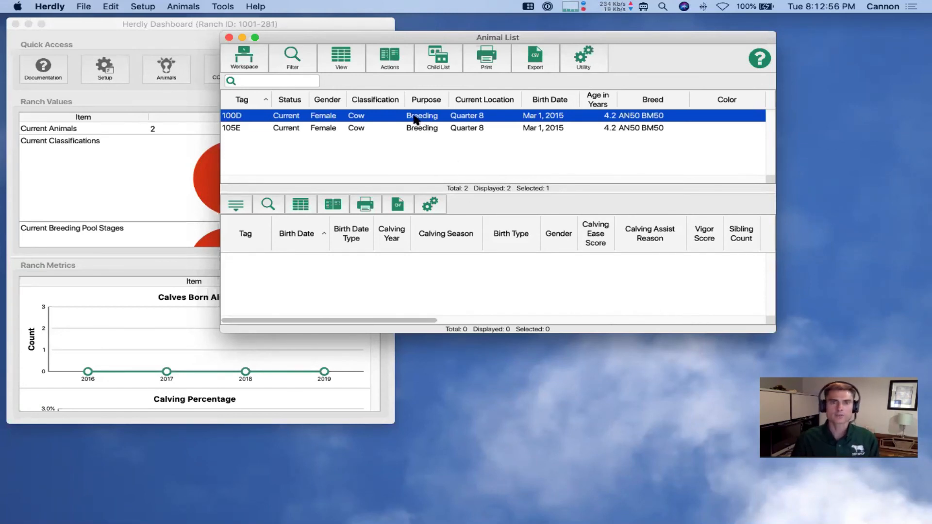
click(381, 54)
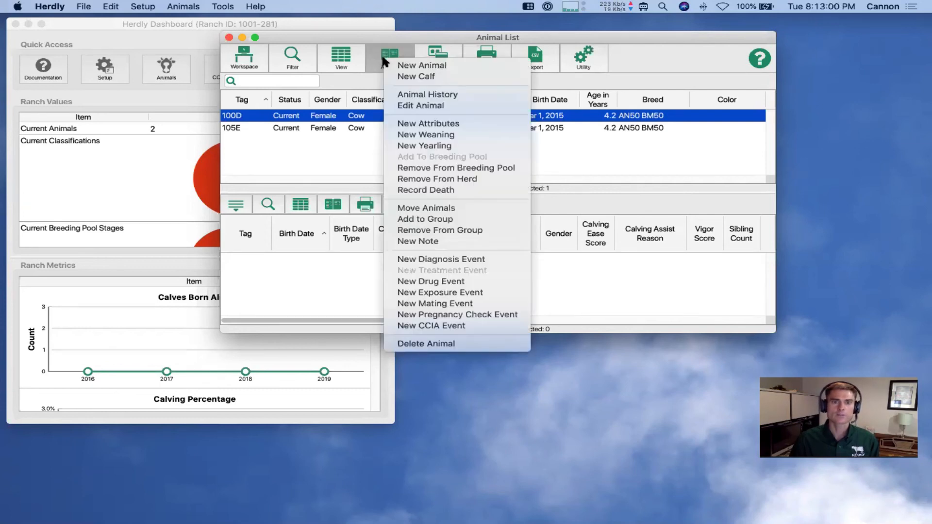
Add live female calf 100G for dam 100D, born 5/7/2019, and save it
click(409, 78)
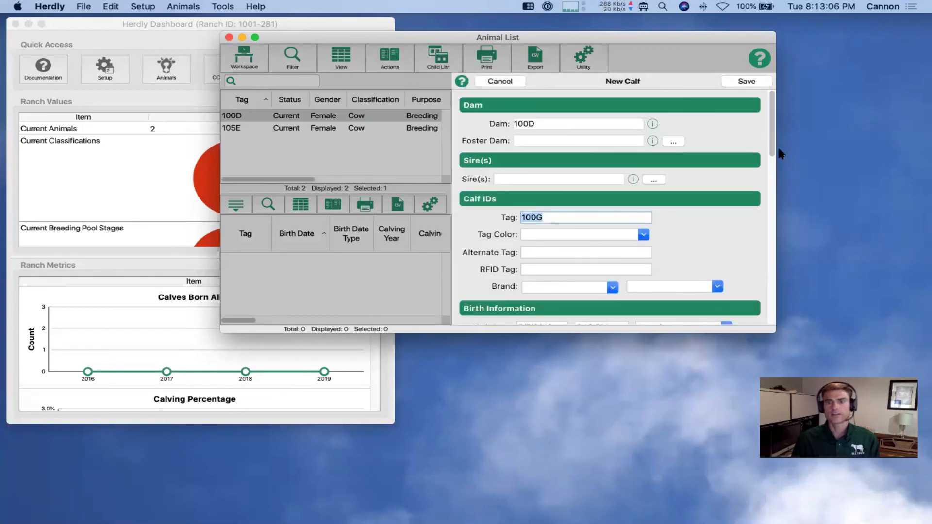
drag(772, 142, 775, 169)
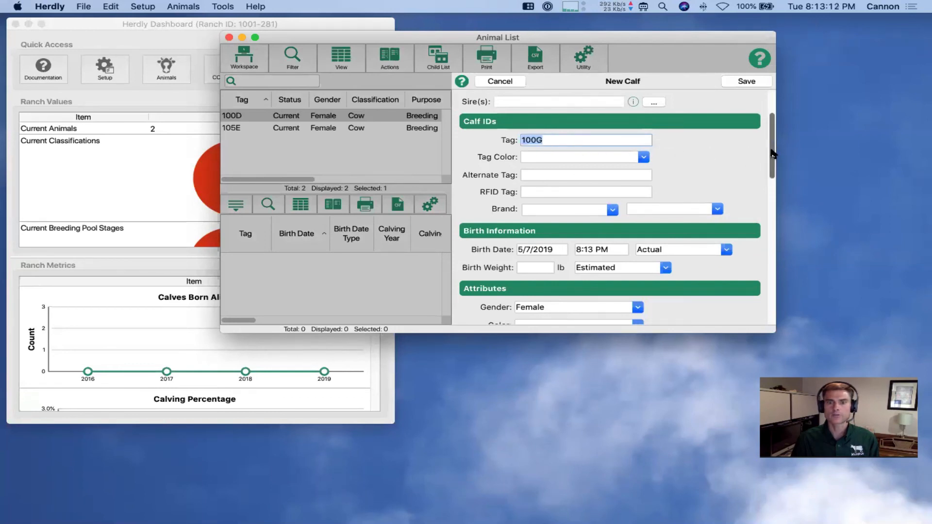
drag(772, 154, 773, 210)
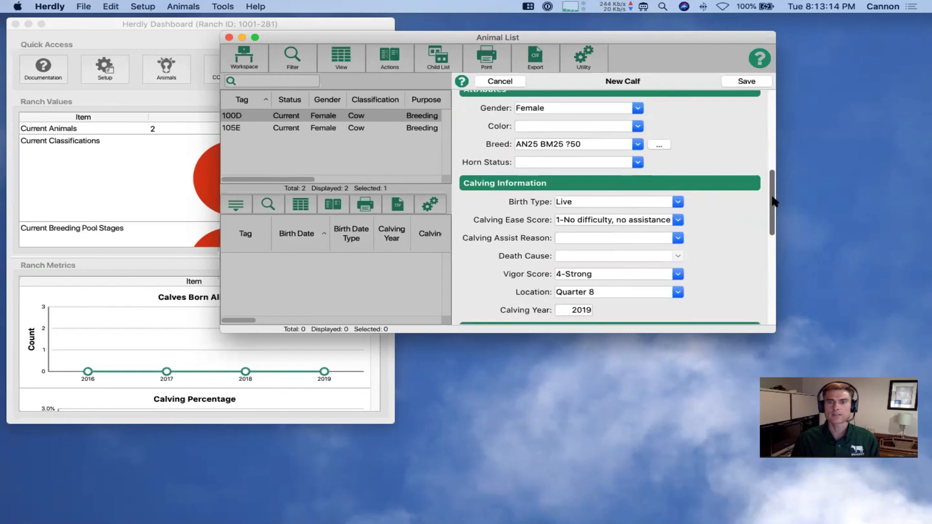
click(745, 82)
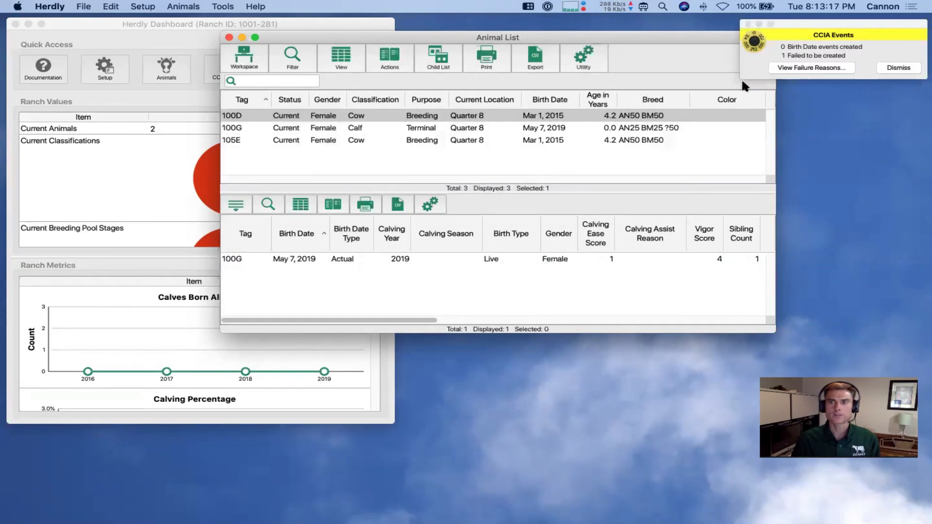
Dismiss the CCIA notice, check calf 100G's record columns, and close the calves panel
click(897, 68)
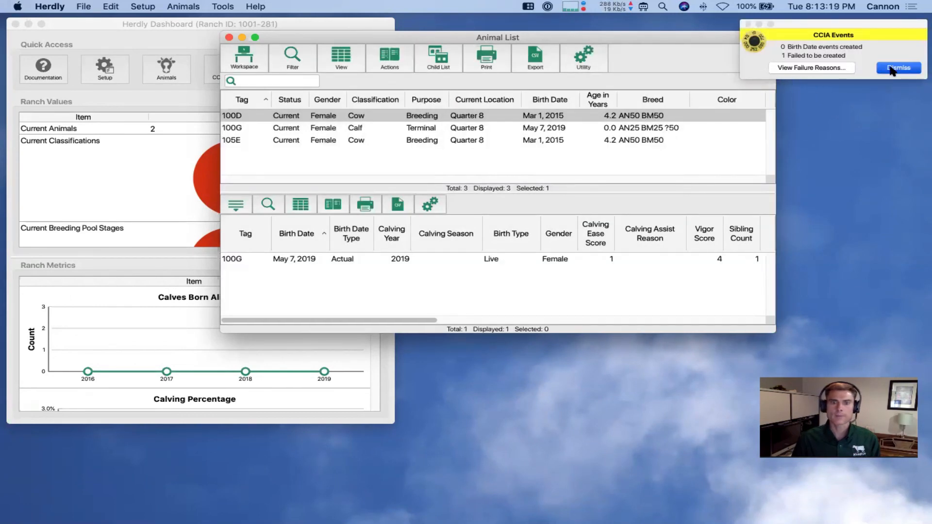
click(418, 257)
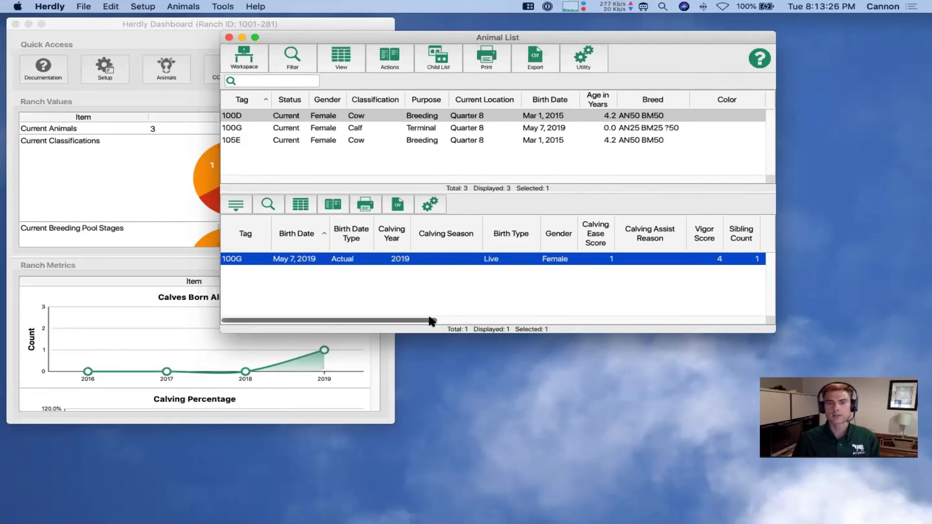
drag(427, 320, 580, 327)
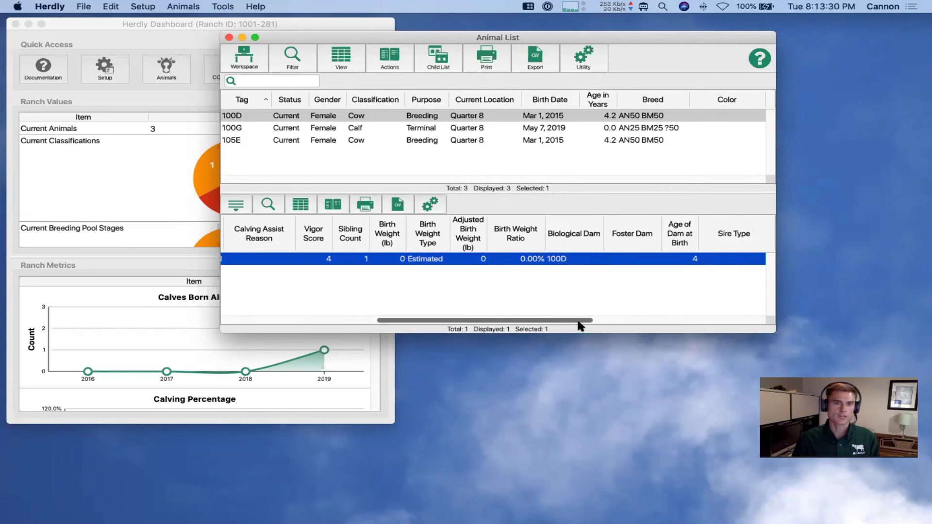
drag(580, 327, 426, 324)
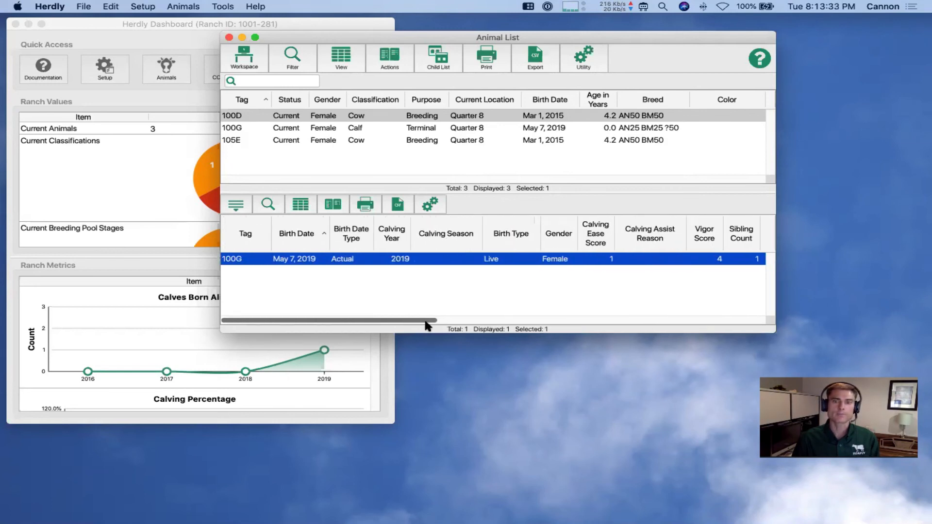
click(241, 202)
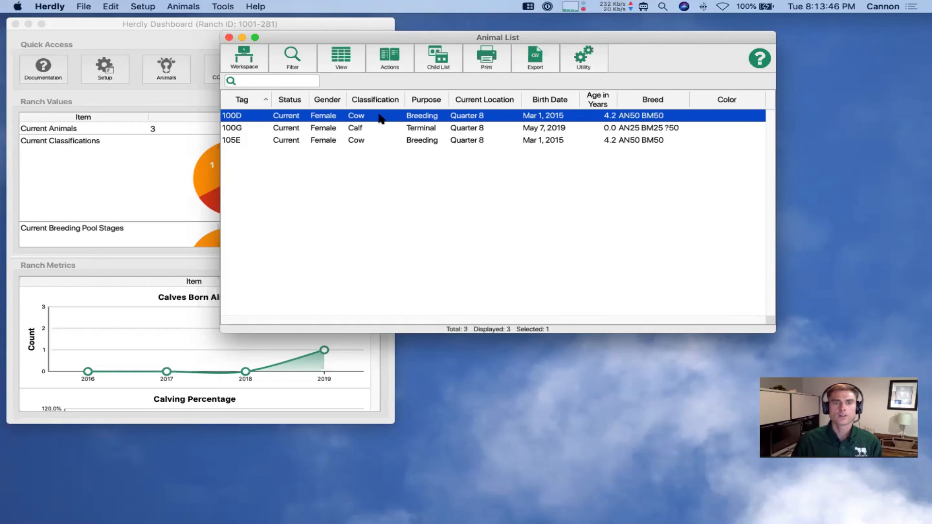
click(389, 65)
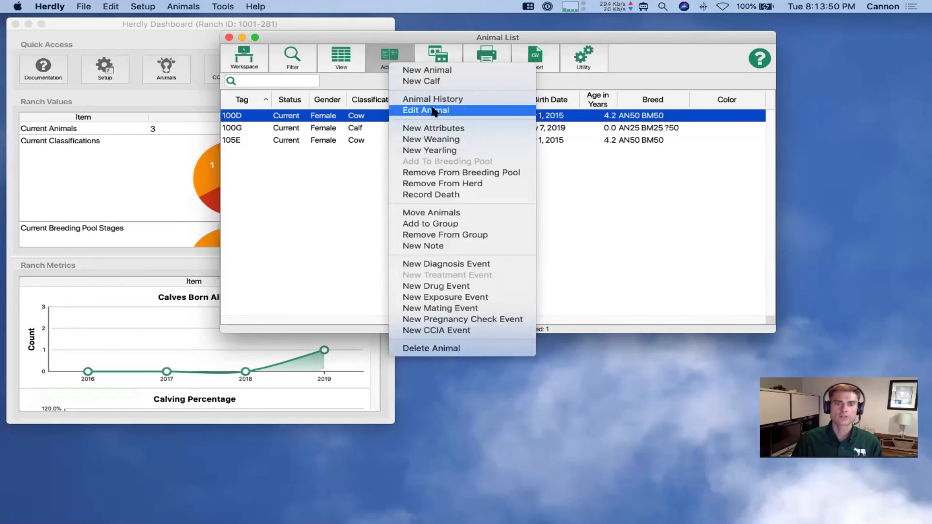
Open Animal History for cow 100D and scroll down to its Pedigree tree
click(338, 164)
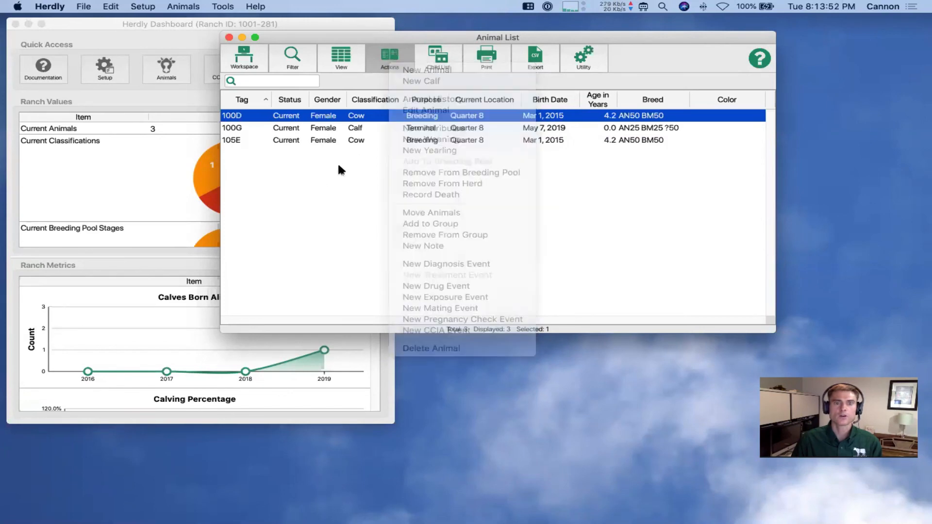
double_click(375, 117)
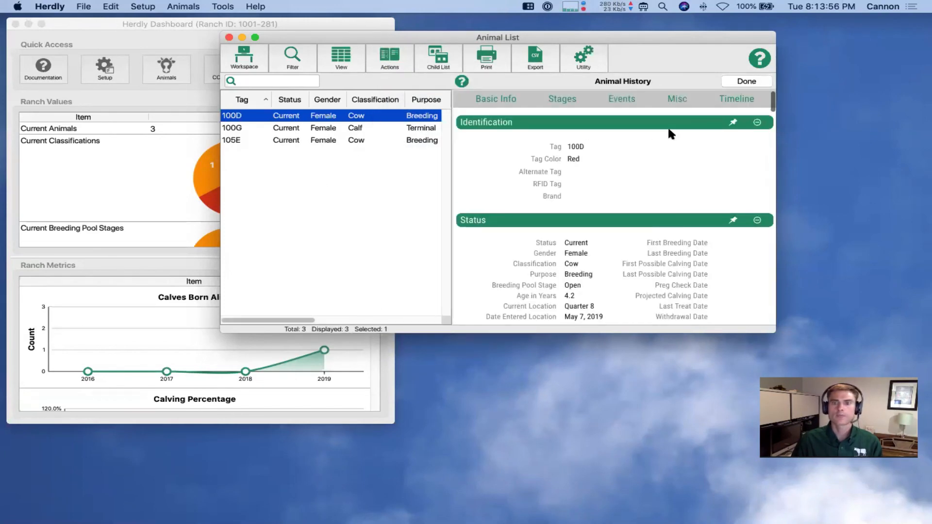
scroll(669, 214, down, 5)
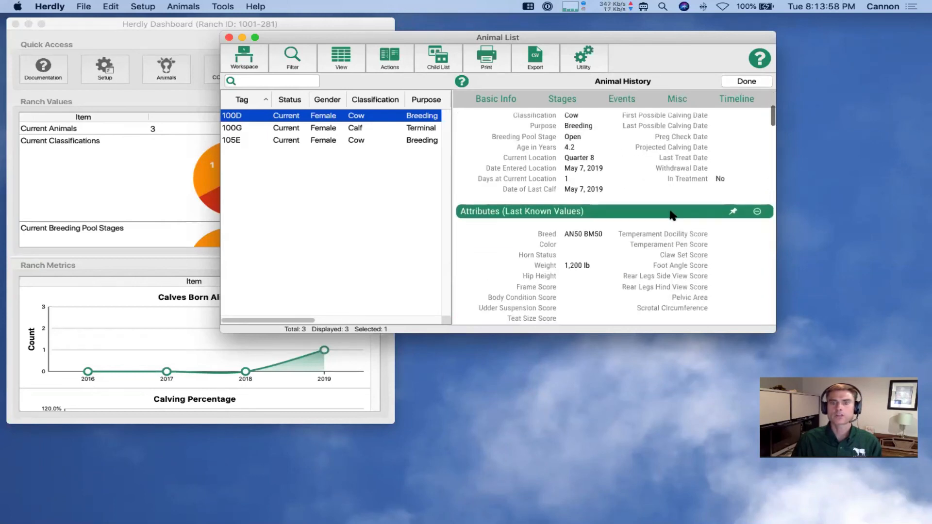
scroll(671, 214, down, 10)
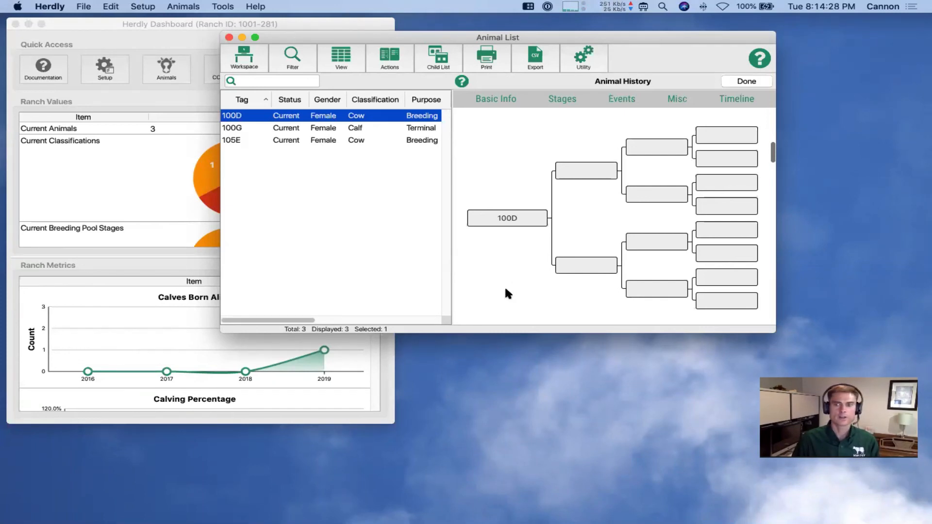
Switch to the slideshow and advance to the closing THANK YOU! herdly.ca slide
key(ctrl+Right)
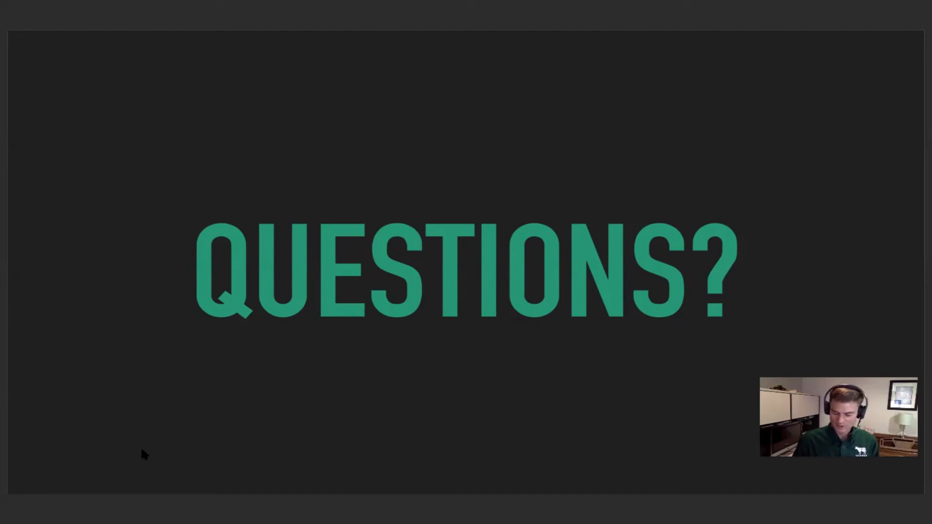
key(Right)
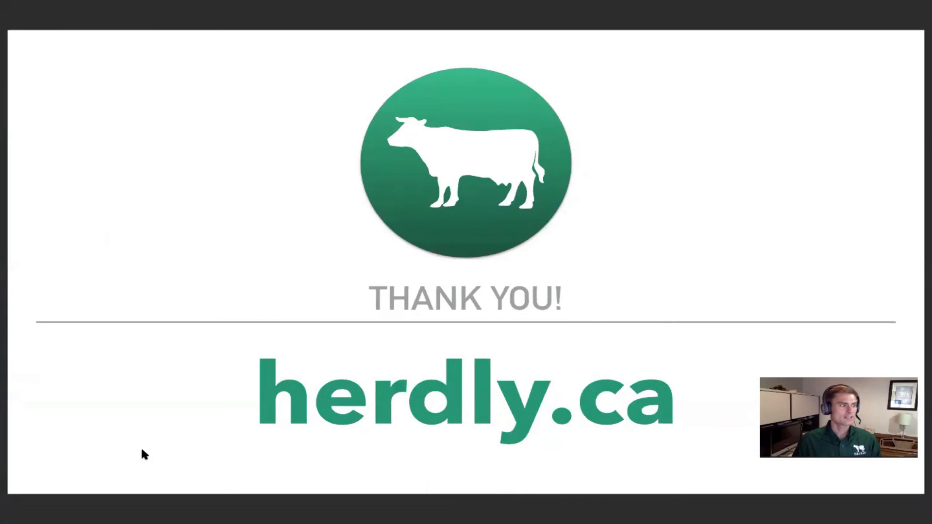